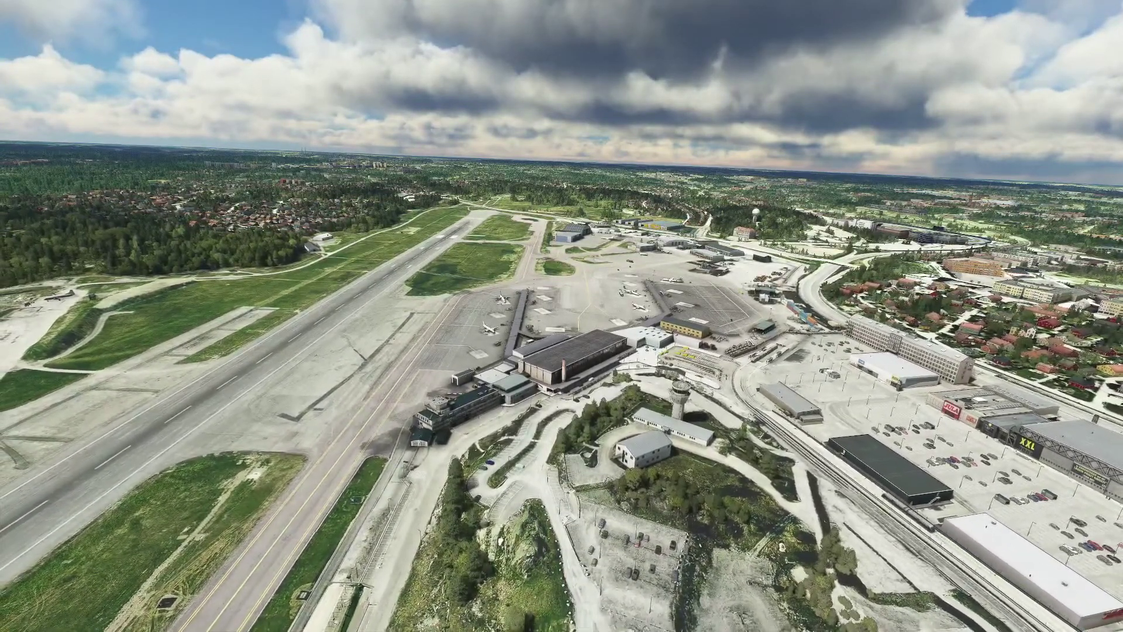
- Switch from the flight simulator to the Navigraph Hub window
key("alt+Tab")
key("alt+Tab")
key("alt+Tab")
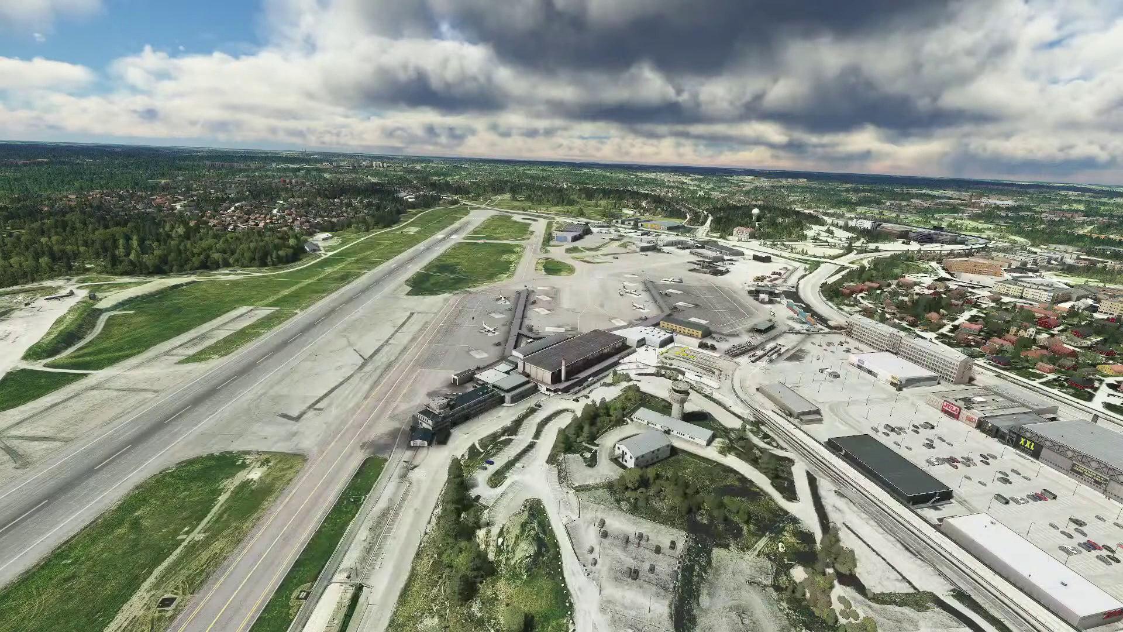
key("alt+Tab")
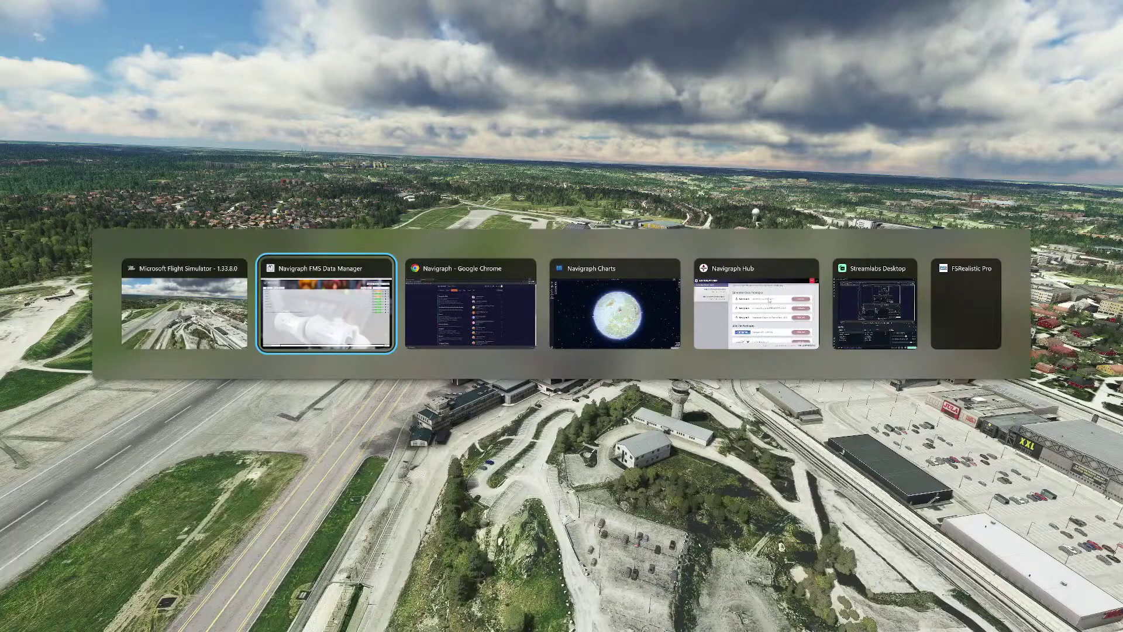
left_click(766, 304)
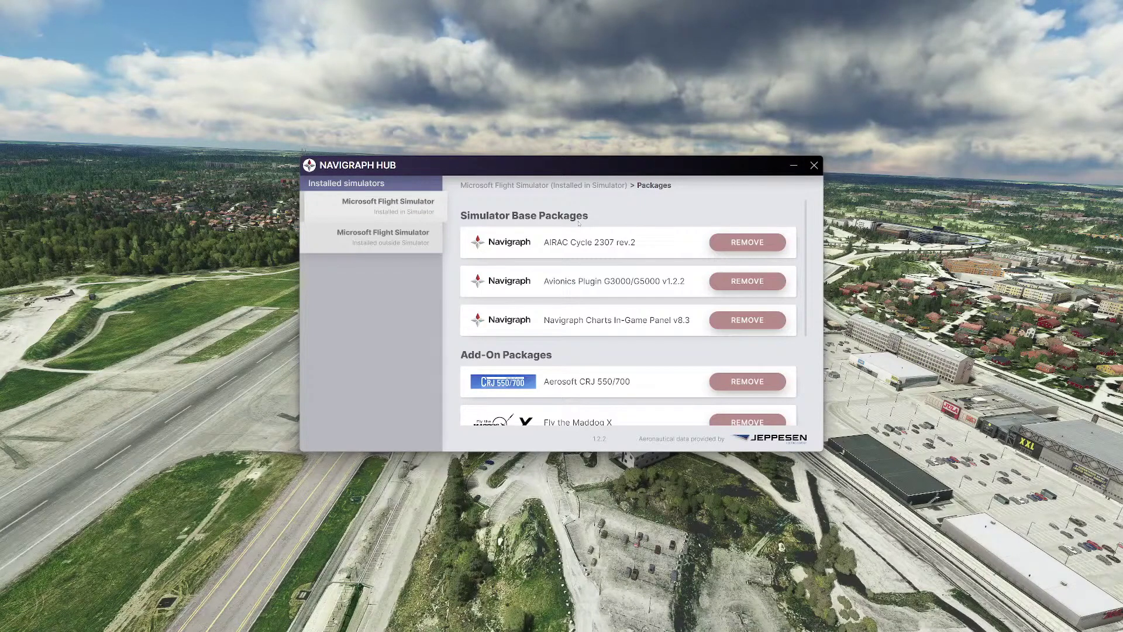
- Review the base and add-on packages listed for both Microsoft Flight Simulator entries, installed in and outside the simulator
scroll(589, 265, "down", 5)
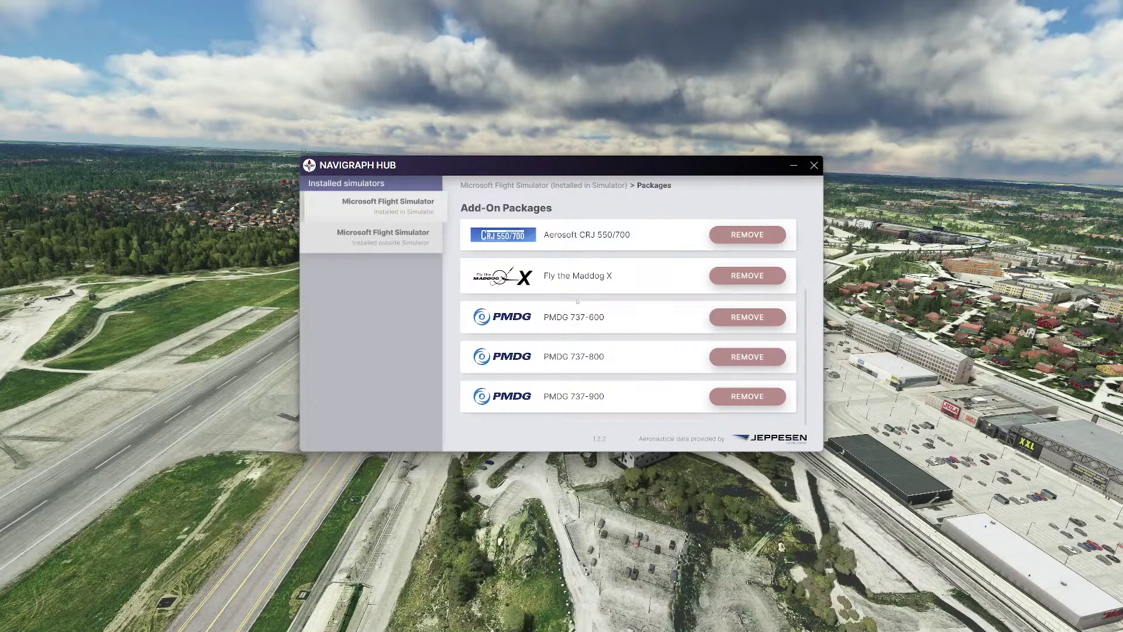
left_click(382, 241)
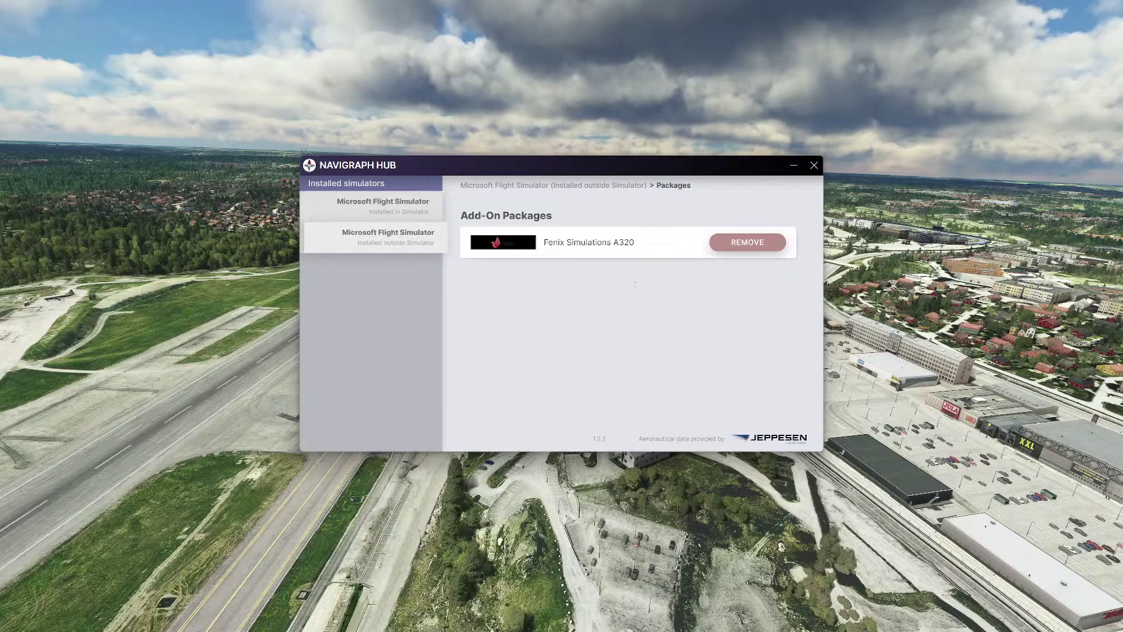
left_click(387, 206)
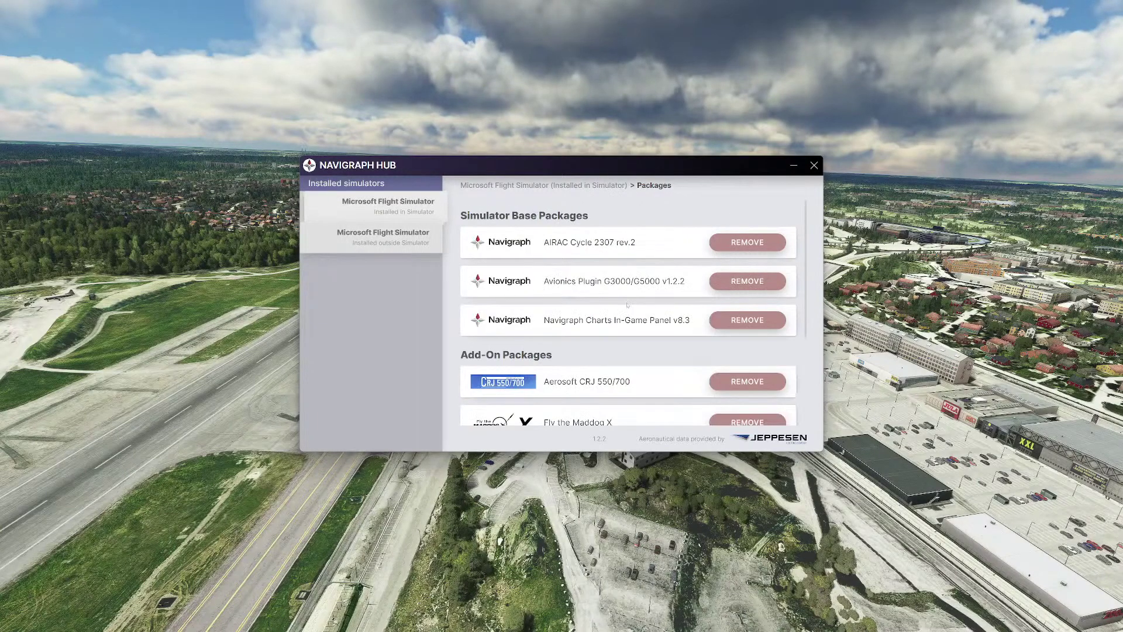
scroll(616, 325, "down", 5)
scroll(617, 320, "up", 3)
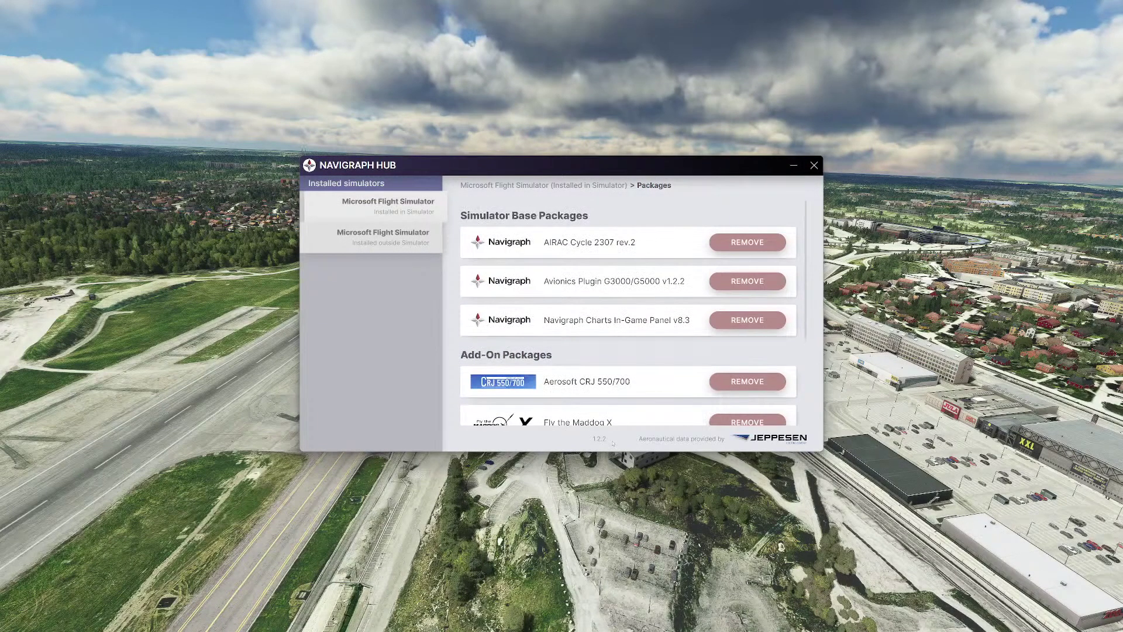
scroll(565, 333, "down", 3)
scroll(565, 333, "up", 3)
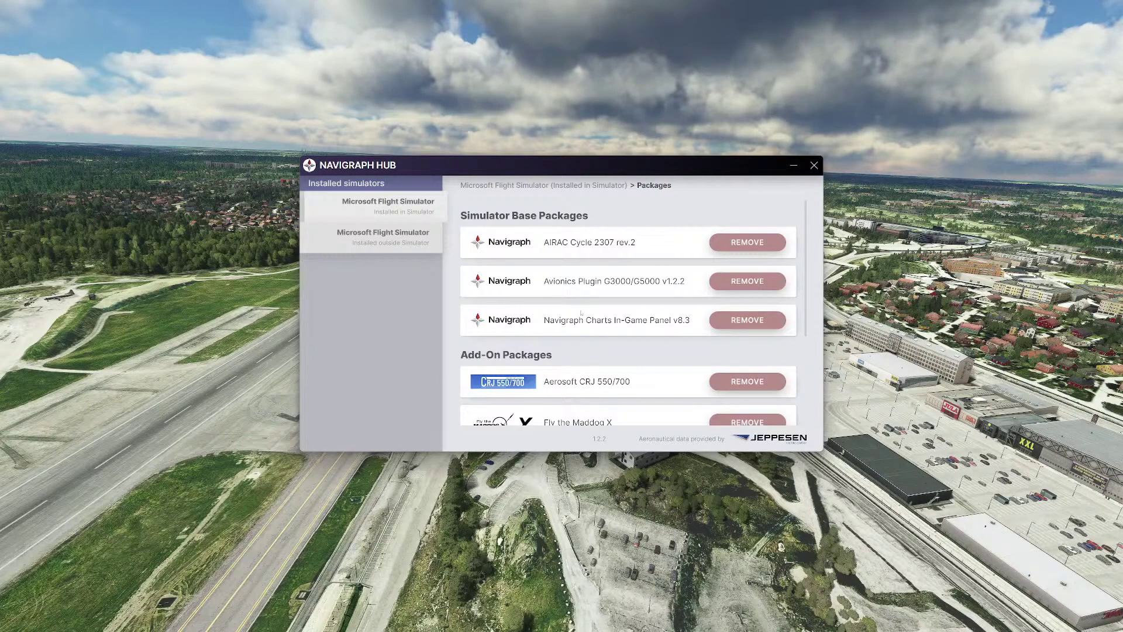
- Return to Microsoft Flight Simulator and open the Navigraph Charts in-game panel from the radial launcher
left_click(583, 118)
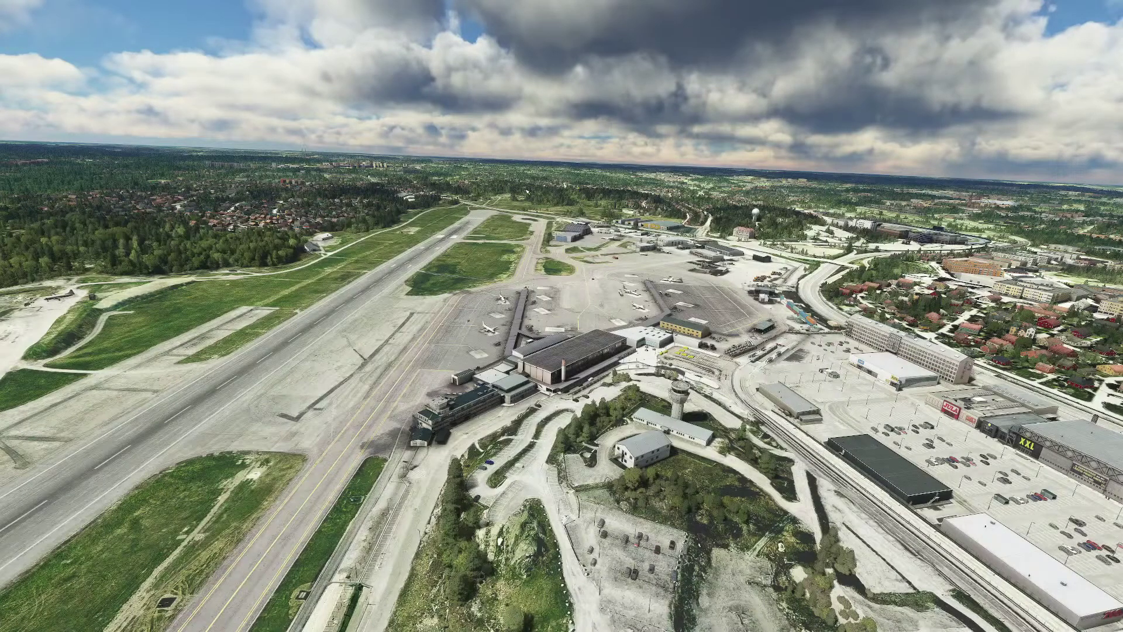
key("Tab")
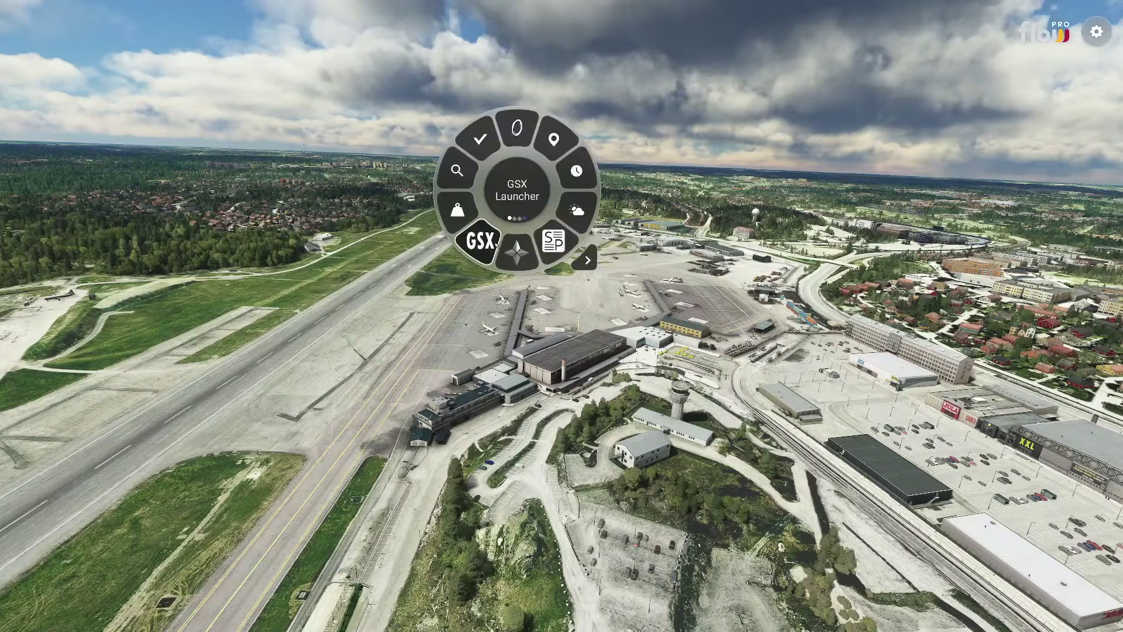
left_click(517, 251)
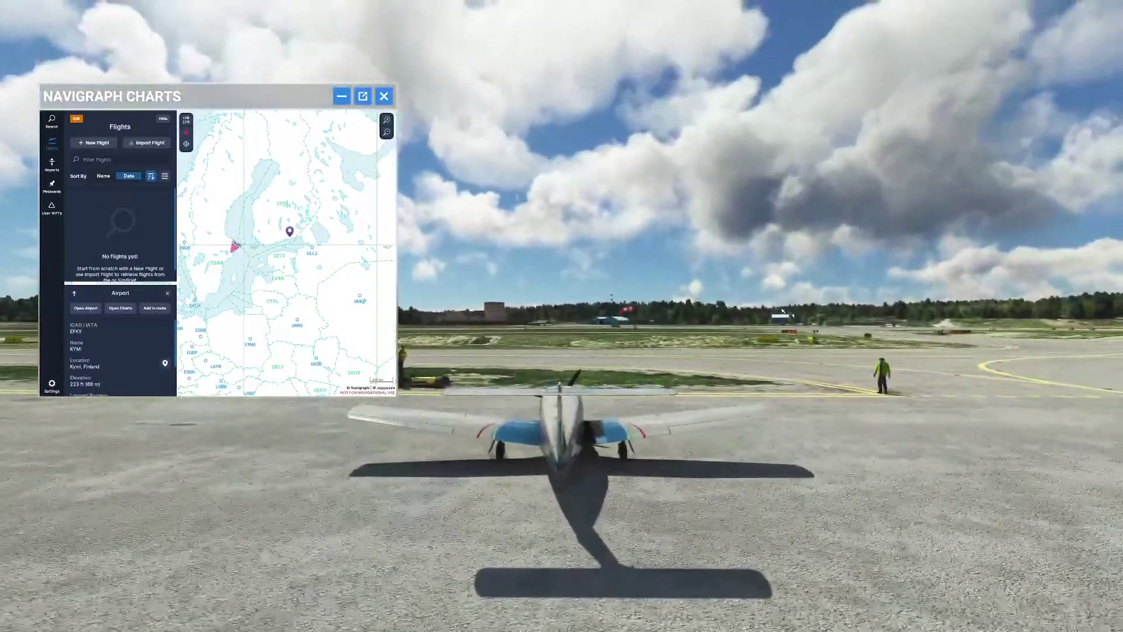
- Change to the cockpit view and close the Navigraph Charts panel
key("End")
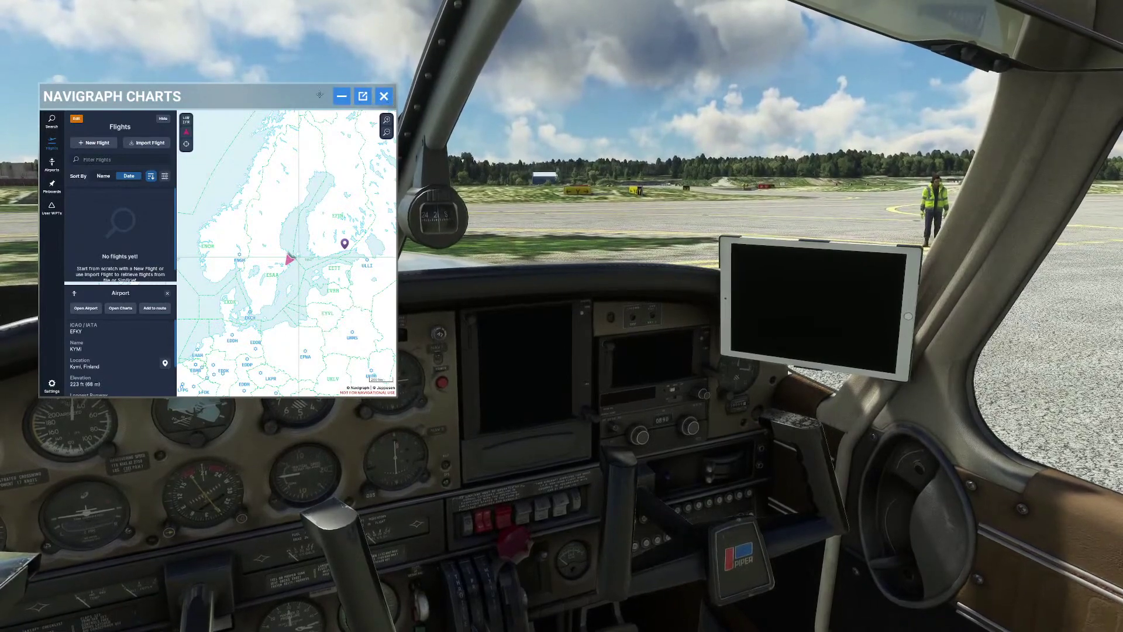
left_click(384, 96)
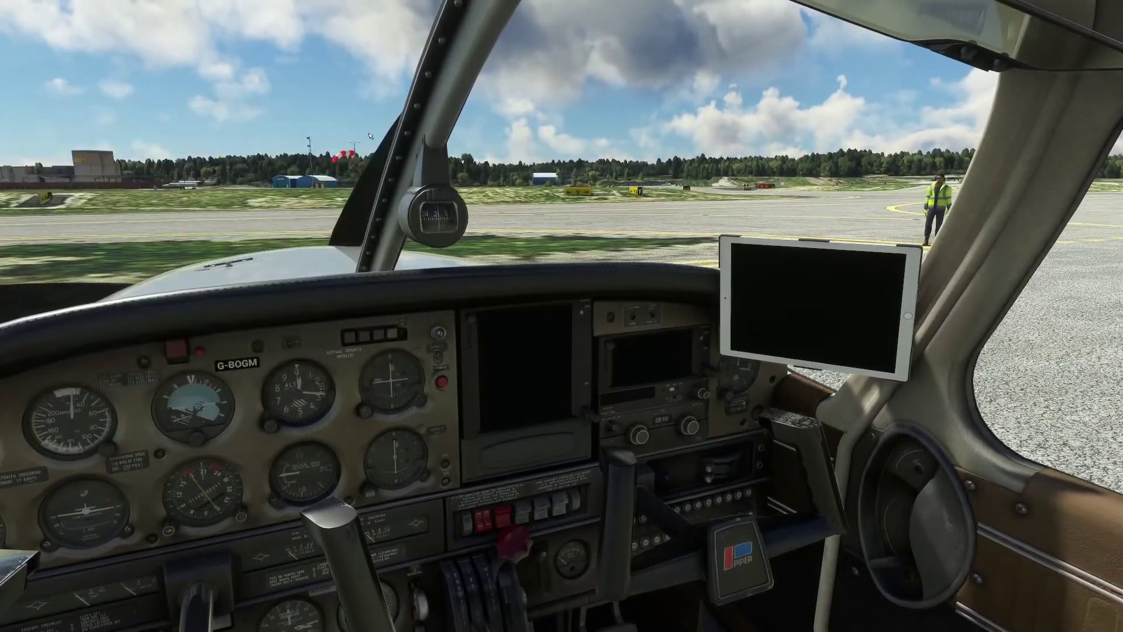
- Switch to Chrome and look through the categories of the Navigraph forum, down to Site Feedback
key("alt+Tab")
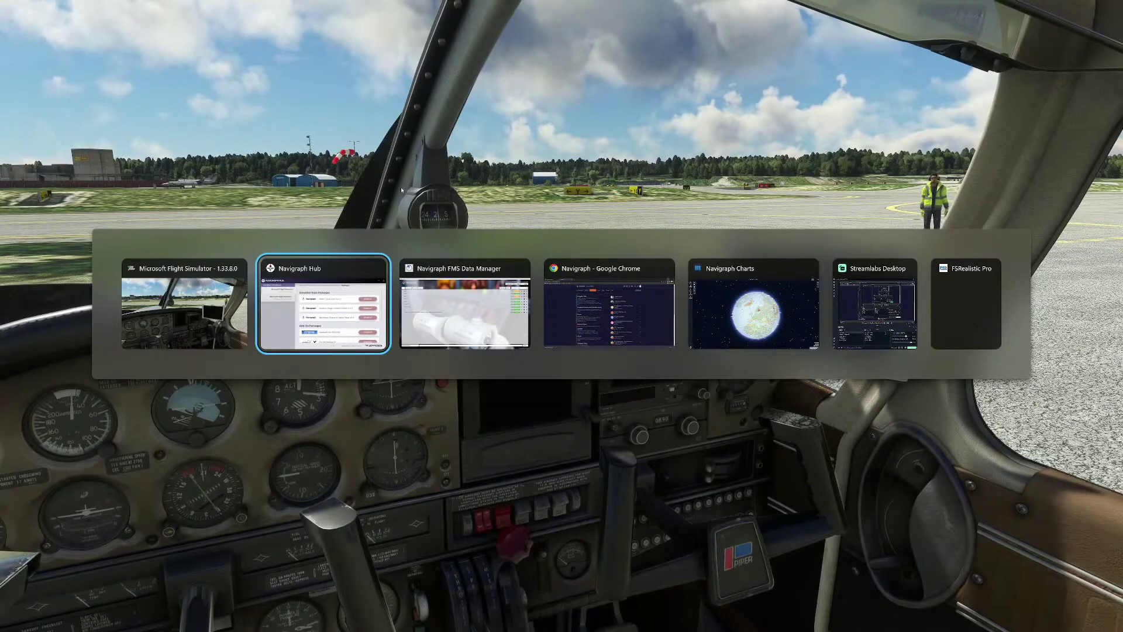
left_click(588, 293)
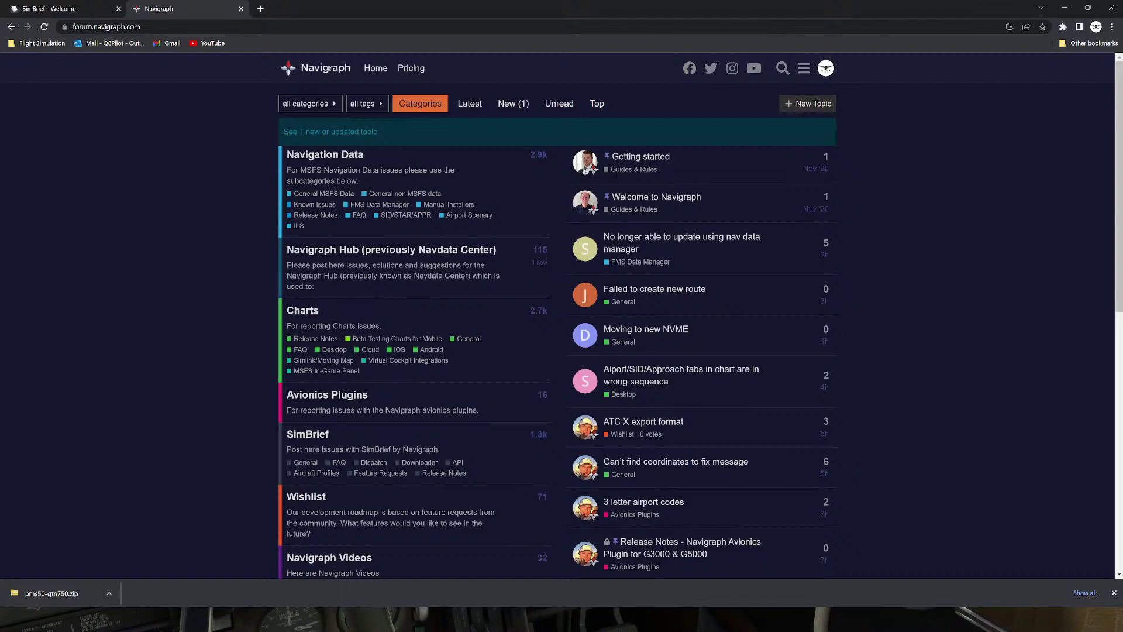
scroll(494, 263, "down", 4)
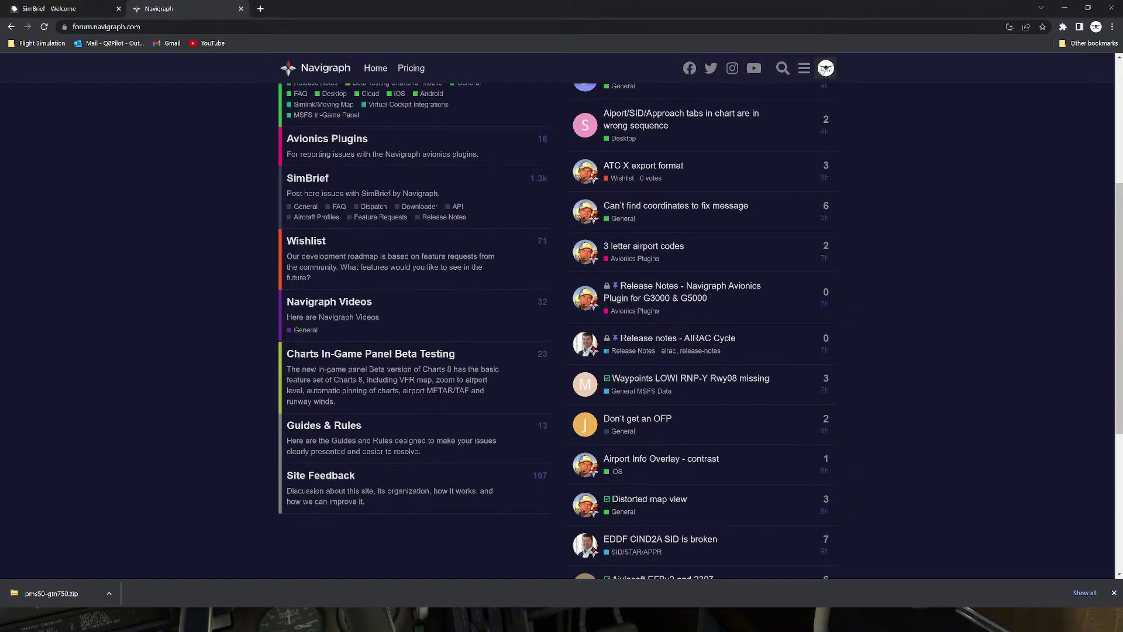
scroll(453, 277, "up", 3)
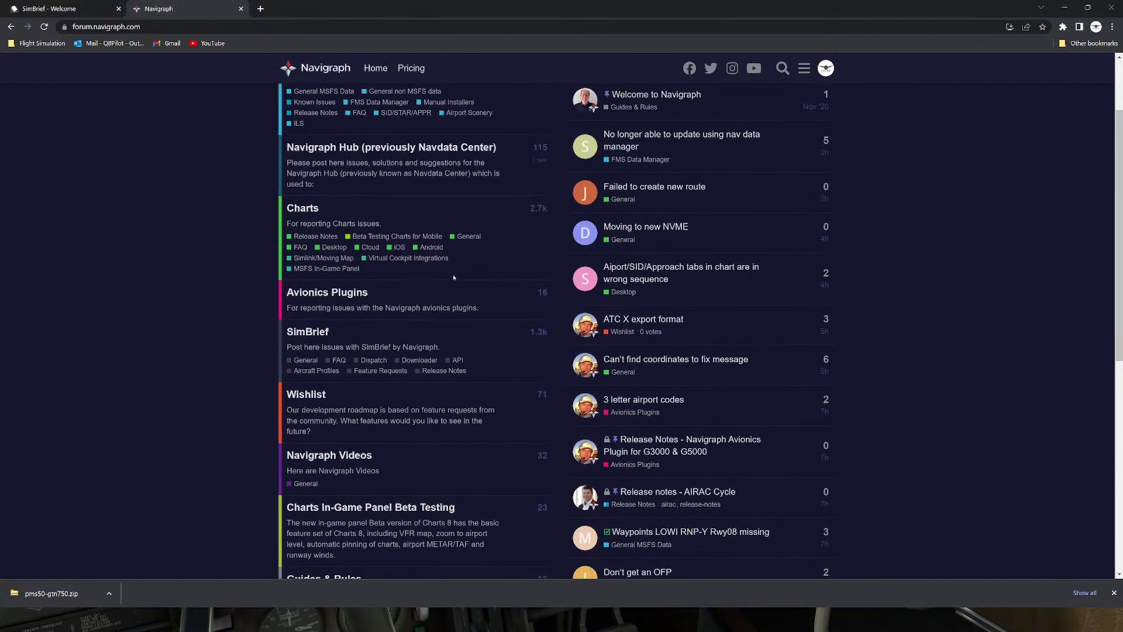
scroll(403, 212, "up", 2)
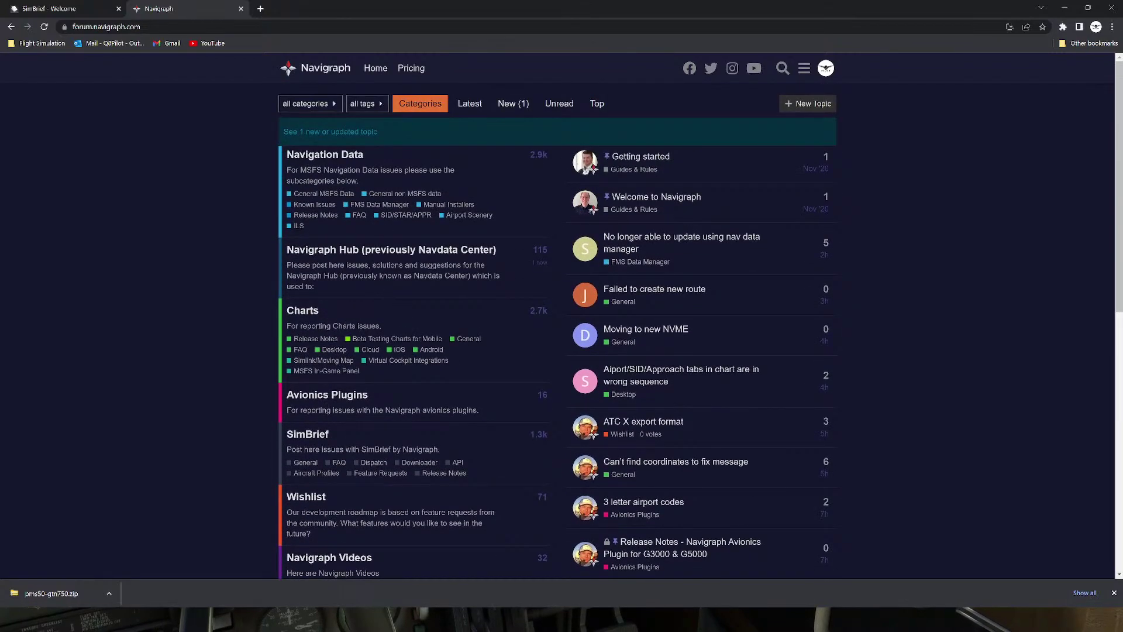
scroll(354, 242, "down", 2)
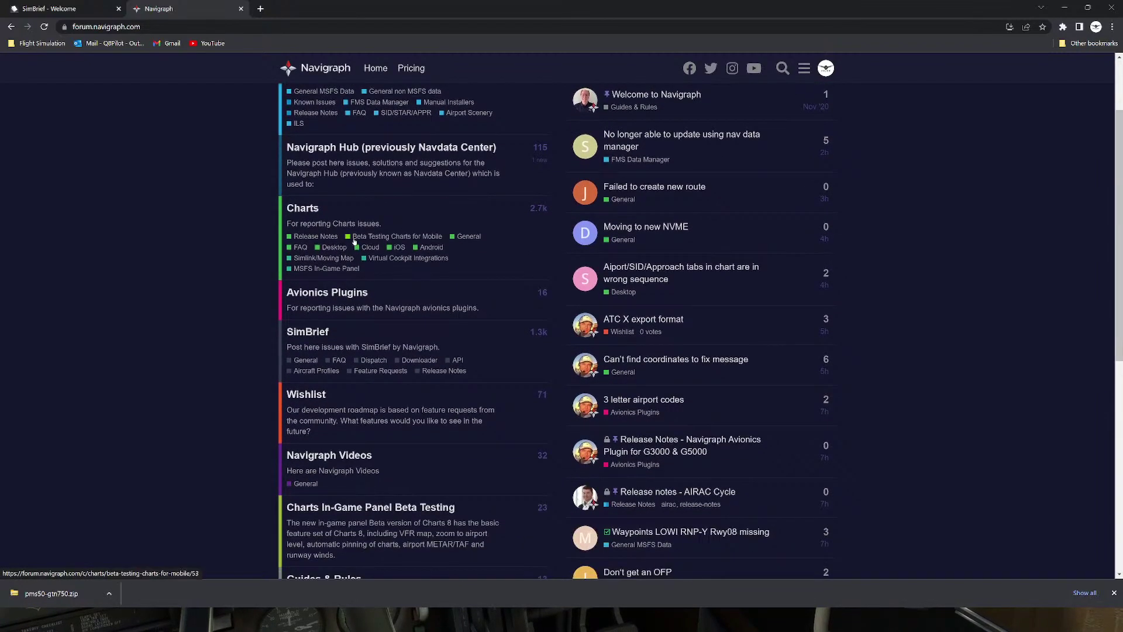
scroll(353, 280, "down", 1)
scroll(354, 343, "up", 2)
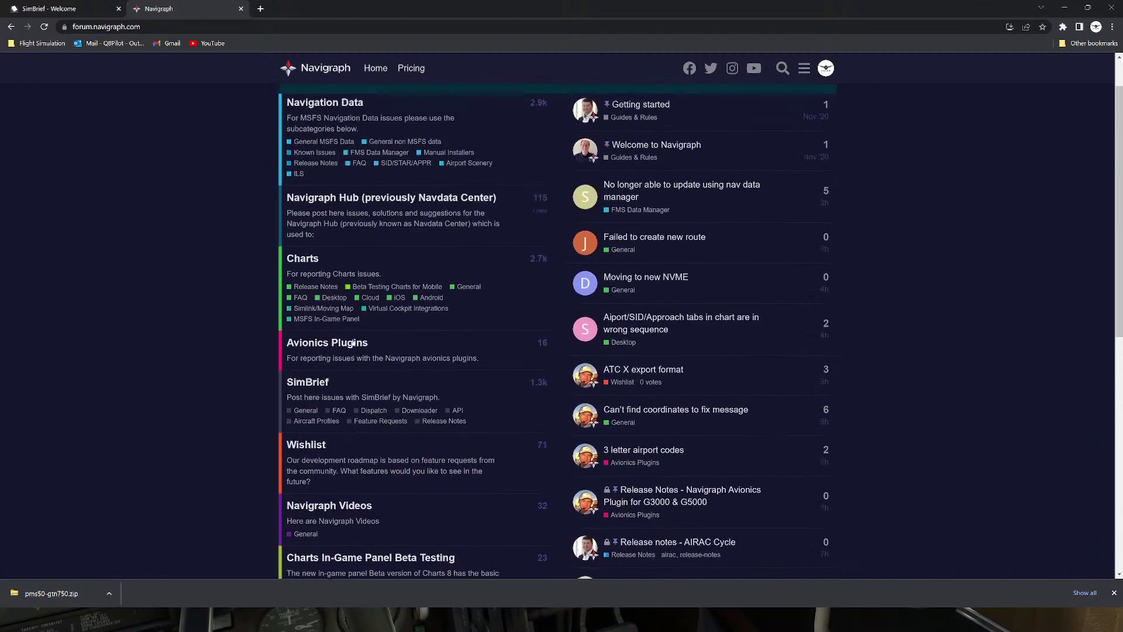
scroll(358, 276, "down", 3)
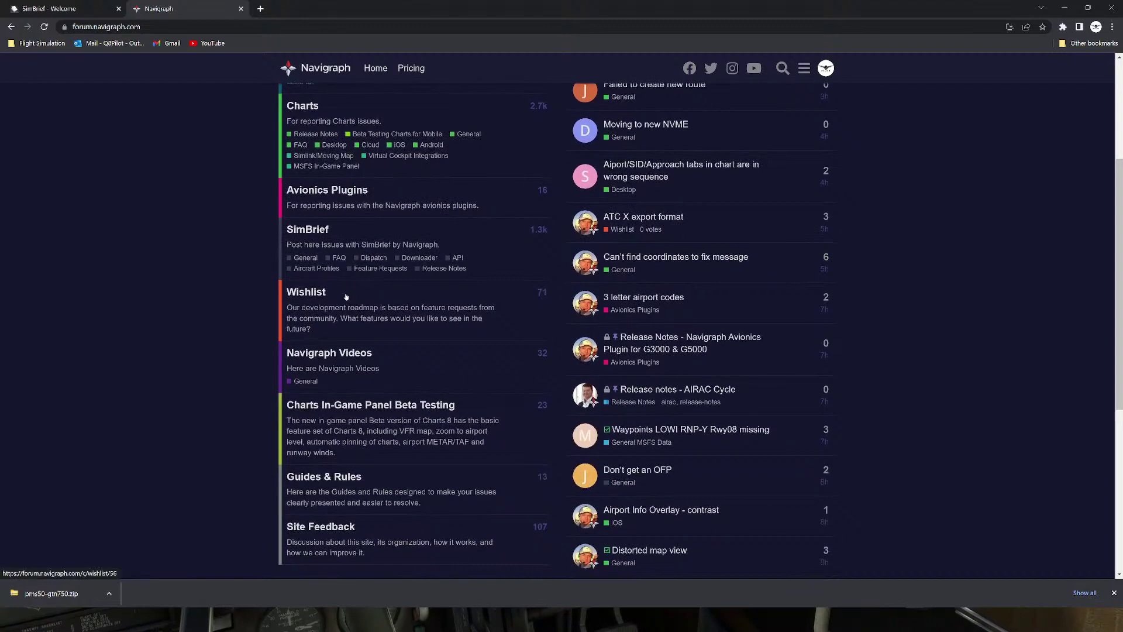
- Open the forum's Wishlist category and look through its feature request topics
left_click(321, 295)
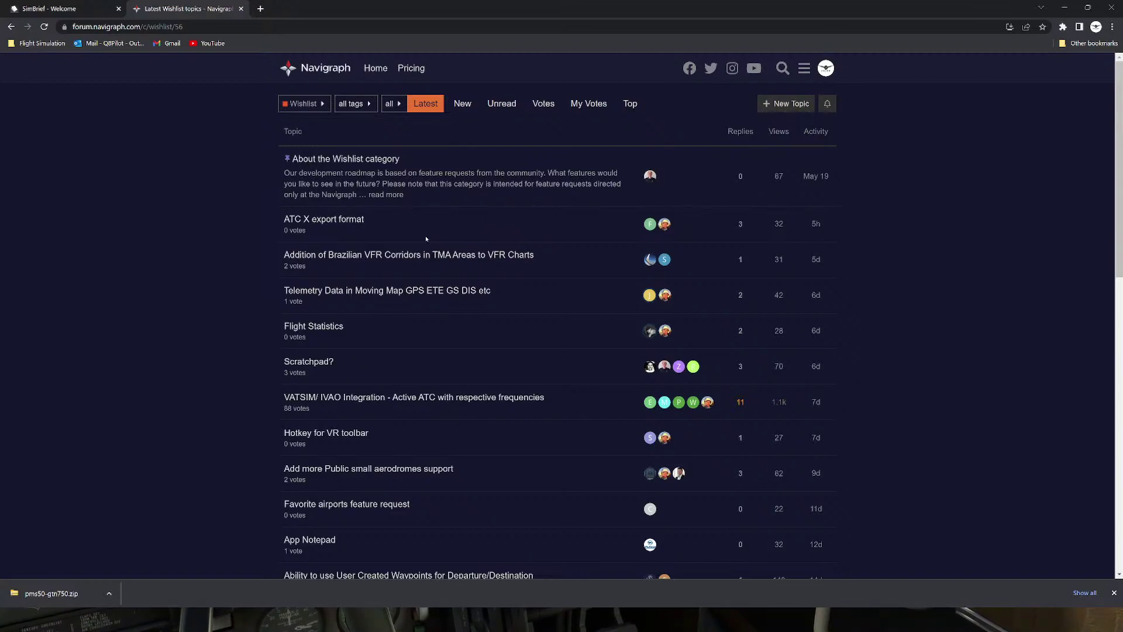
scroll(416, 261, "down", 1)
scroll(416, 262, "down", 2)
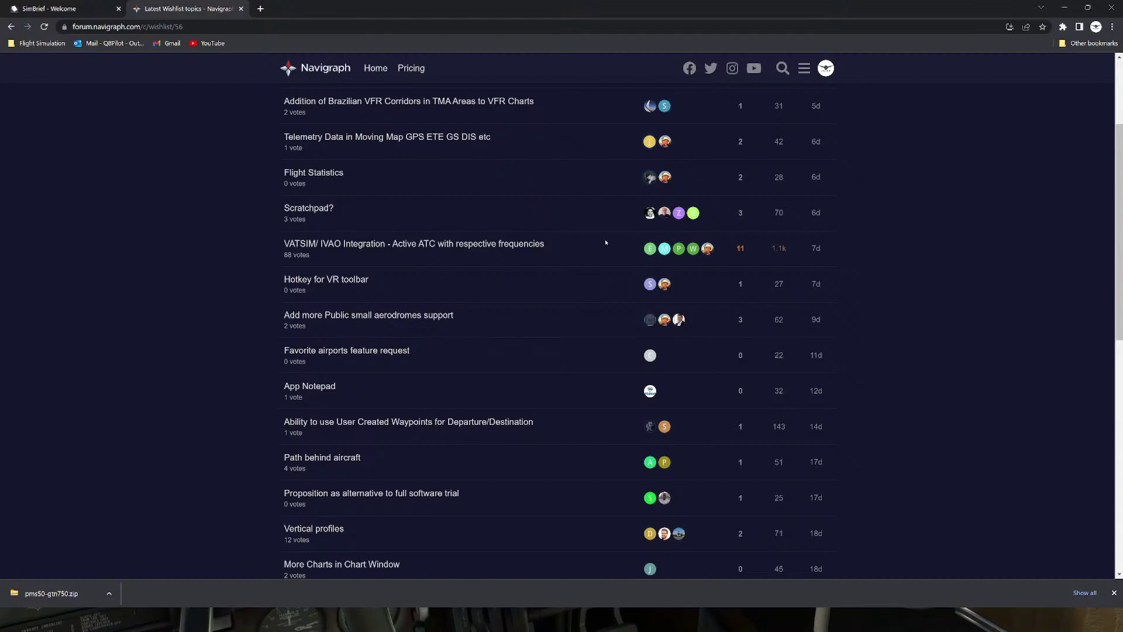
scroll(354, 251, "down", 1)
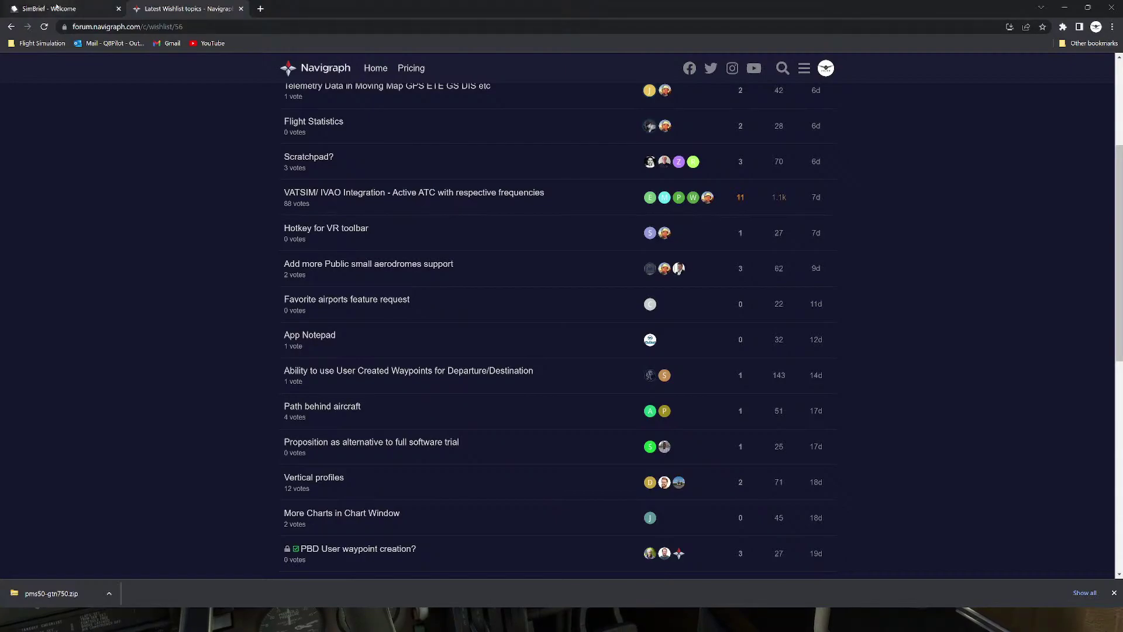
- Show the SimBrief dashboard in a floating, widened browser window and view its compact navigation menu
left_click(57, 8)
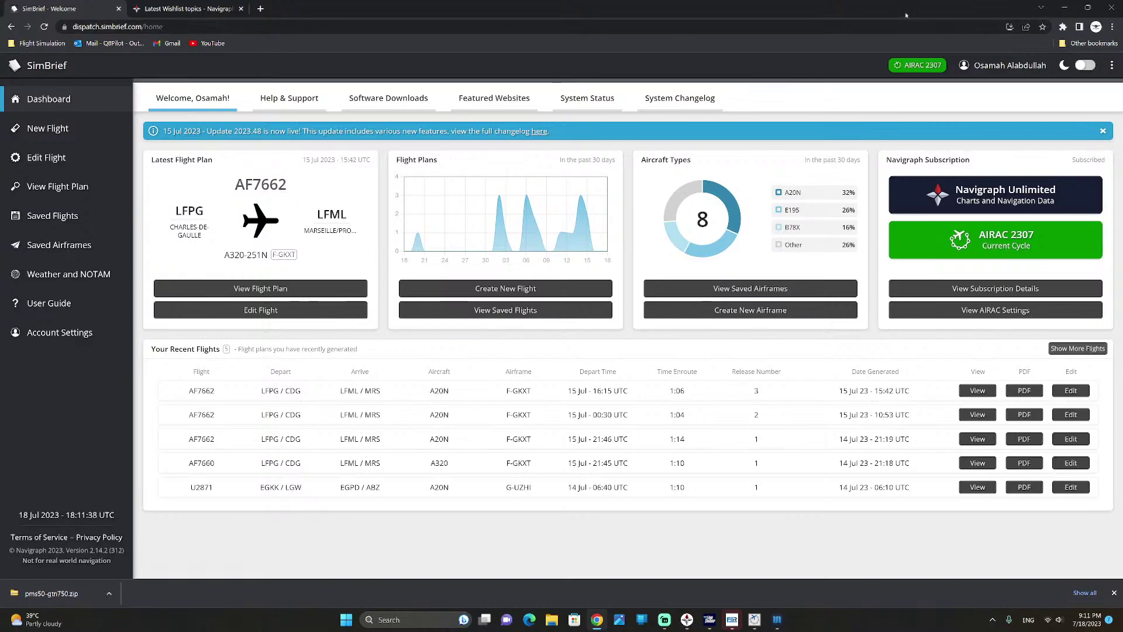
double_click(534, 16)
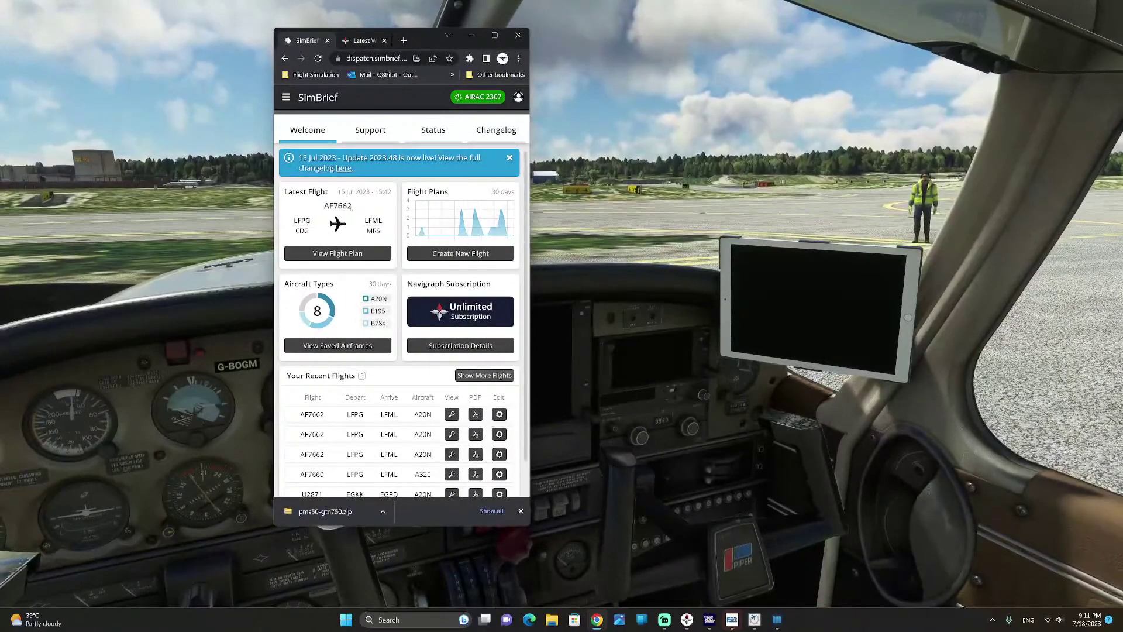
left_click(286, 97)
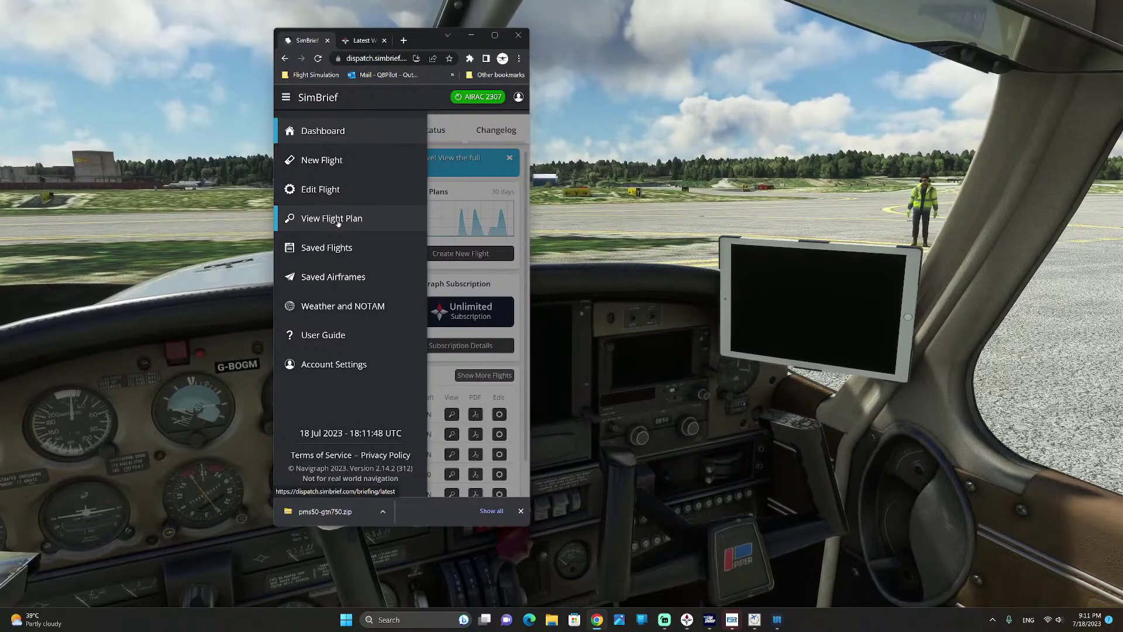
left_click(528, 228)
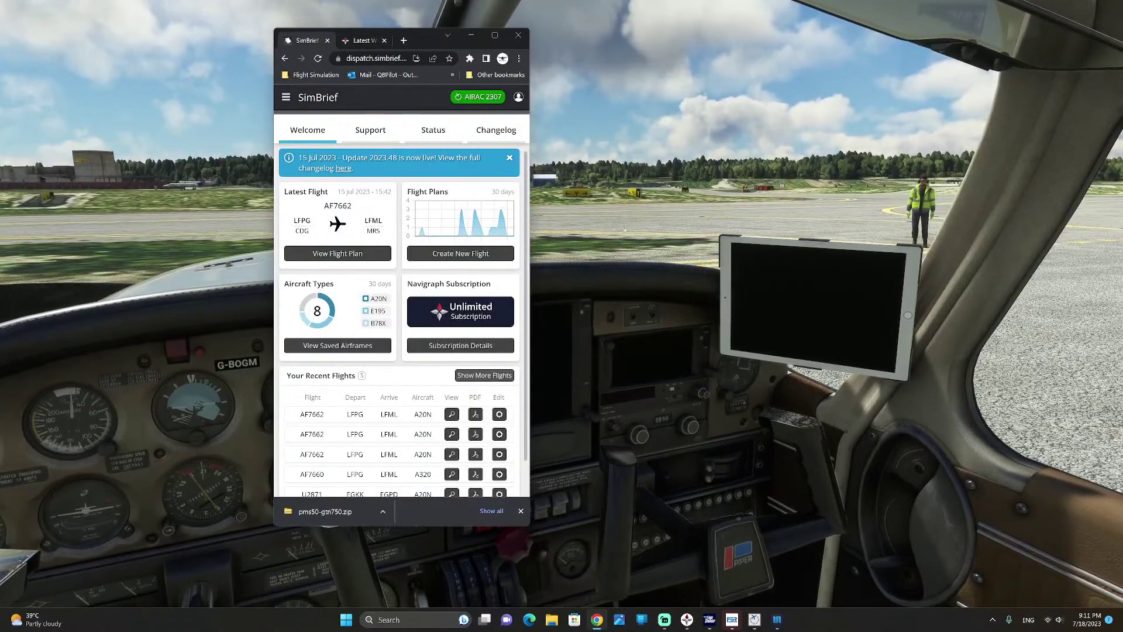
left_click_drag(529, 213, 832, 222)
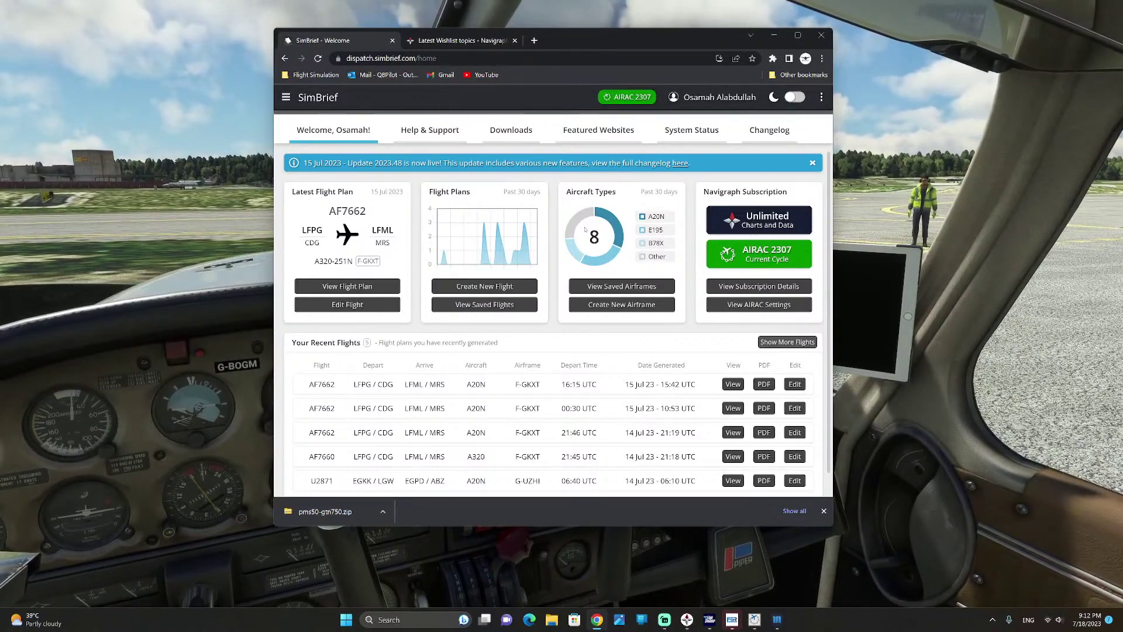
- Go from the Wishlist topics to the Navigraph website's Products page and widen the browser window to show the full site navigation
left_click(460, 41)
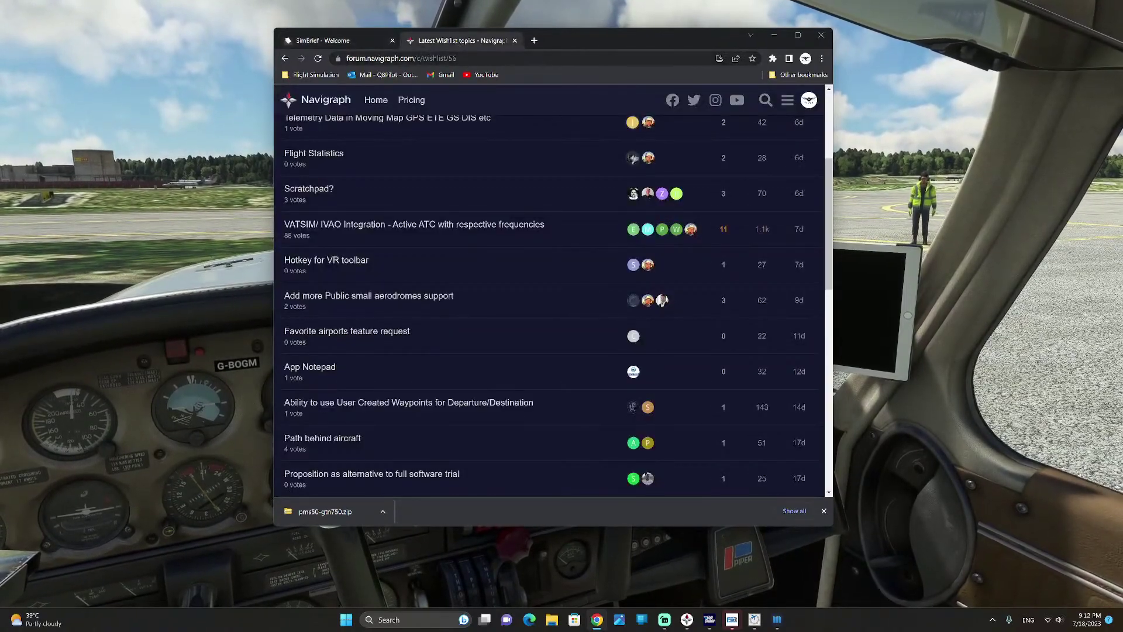
left_click(328, 100)
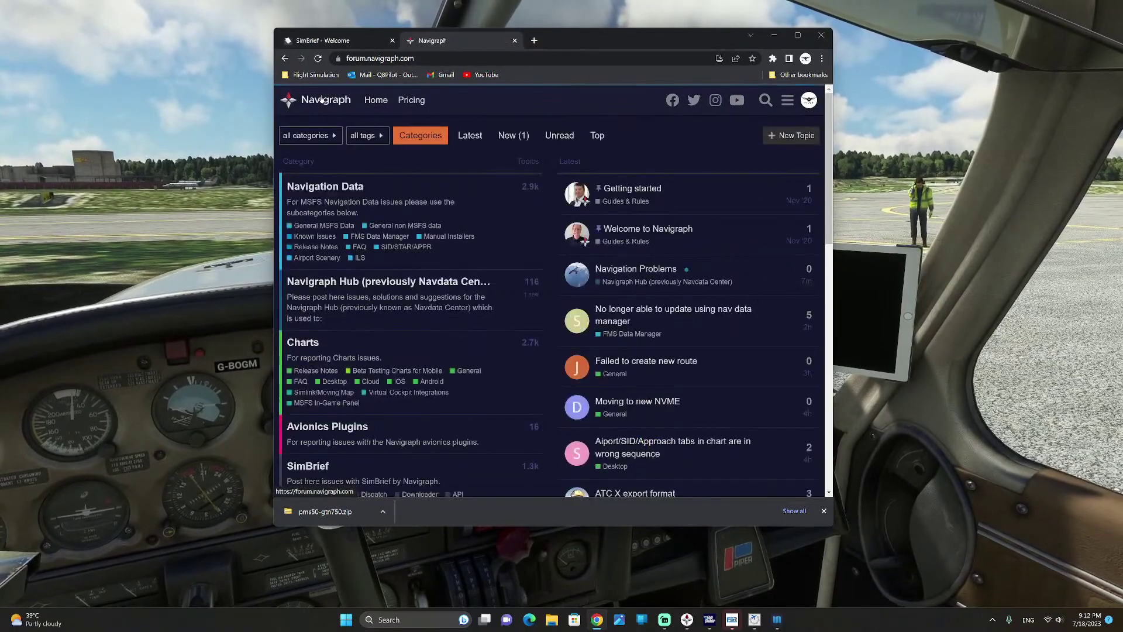
left_click(321, 100)
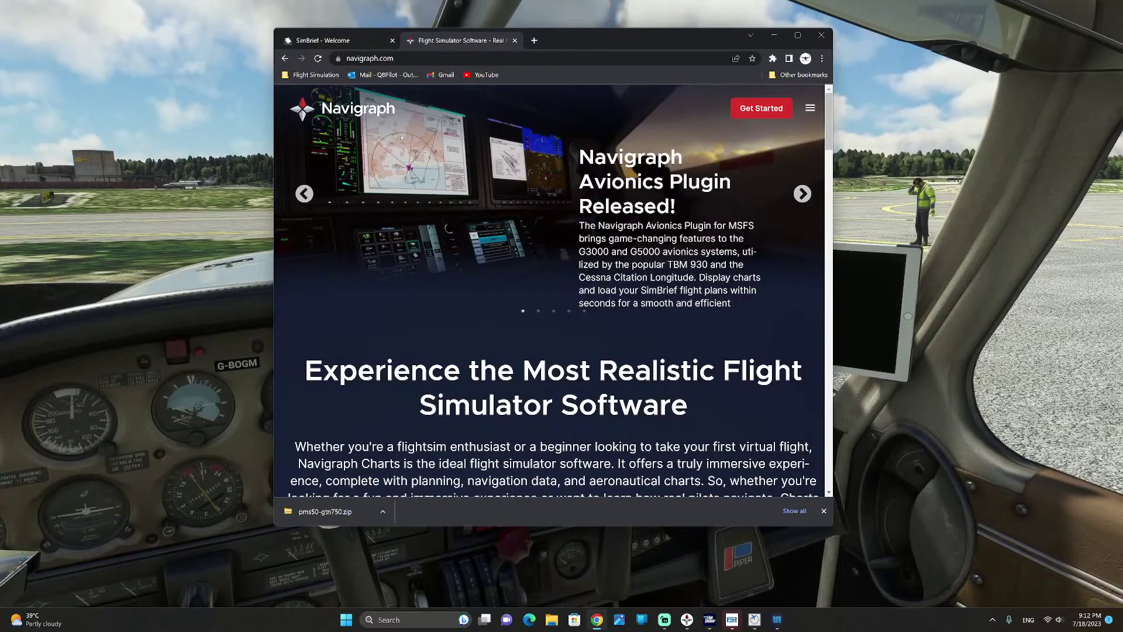
left_click(810, 107)
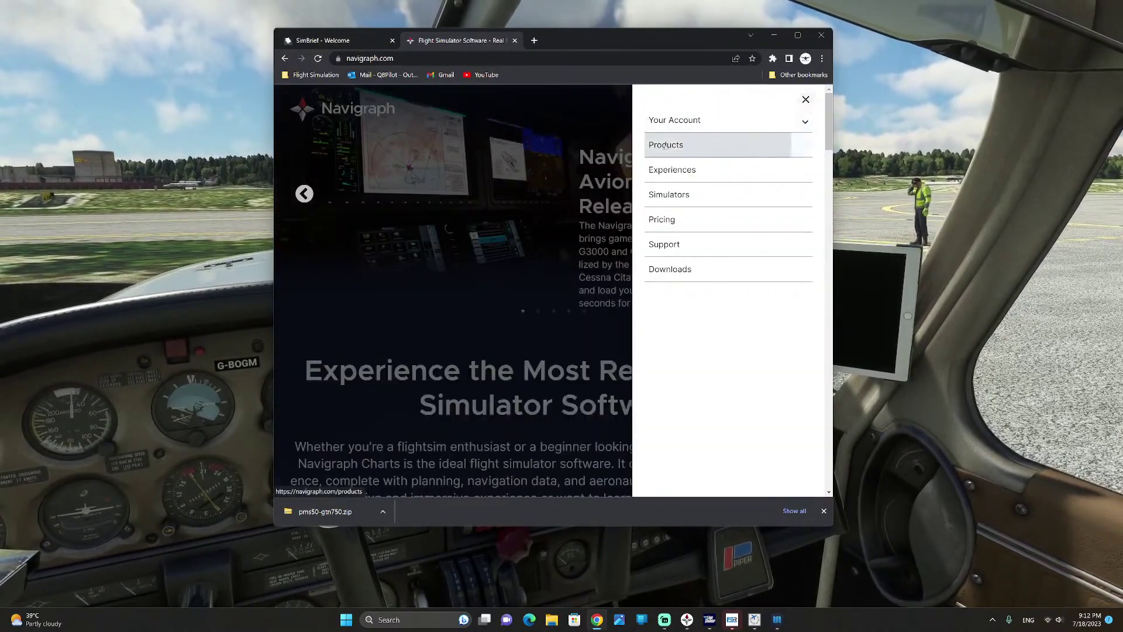
left_click(684, 145)
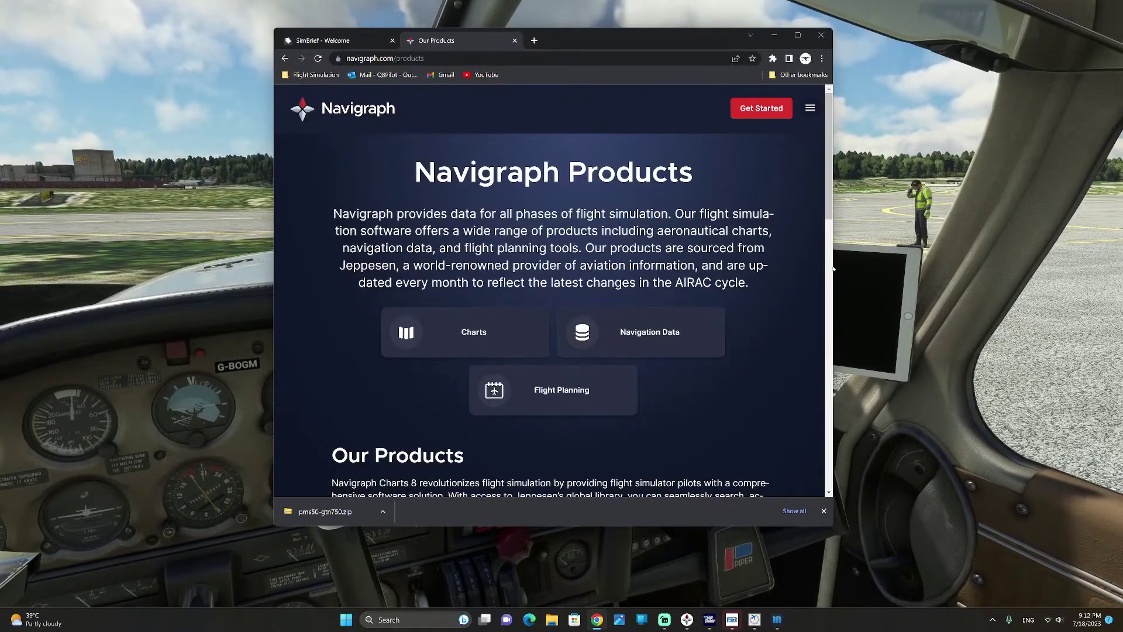
left_click_drag(833, 269, 1046, 269)
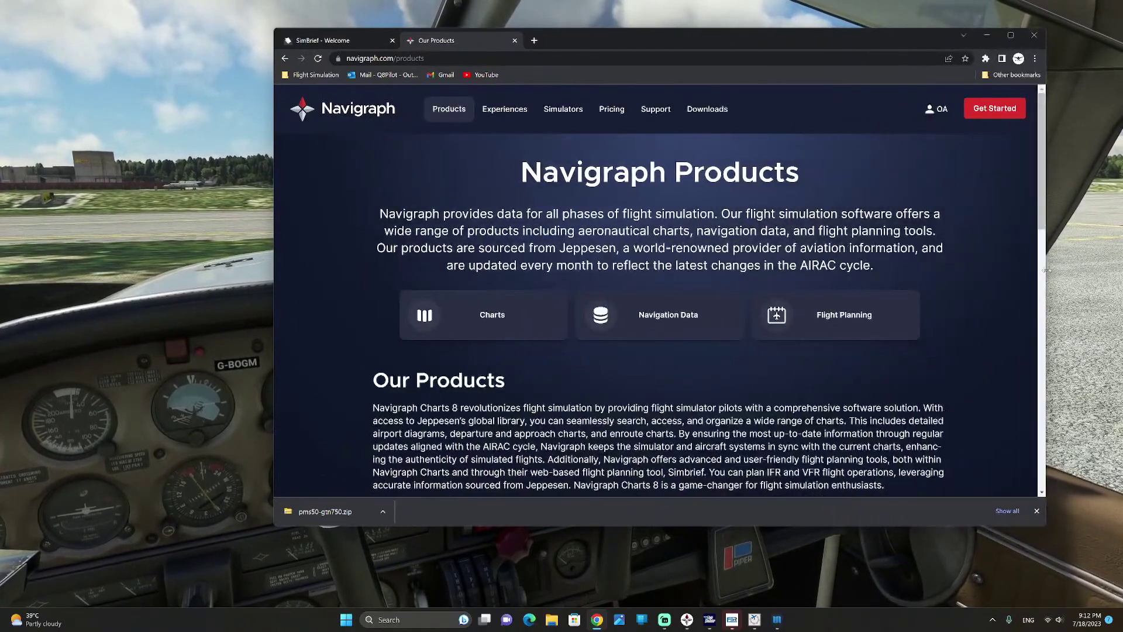
- Look through the Charts, Navigation Data and Flight Planning sections of the Navigraph Products page
scroll(815, 276, "down", 2)
scroll(816, 277, "down", 4)
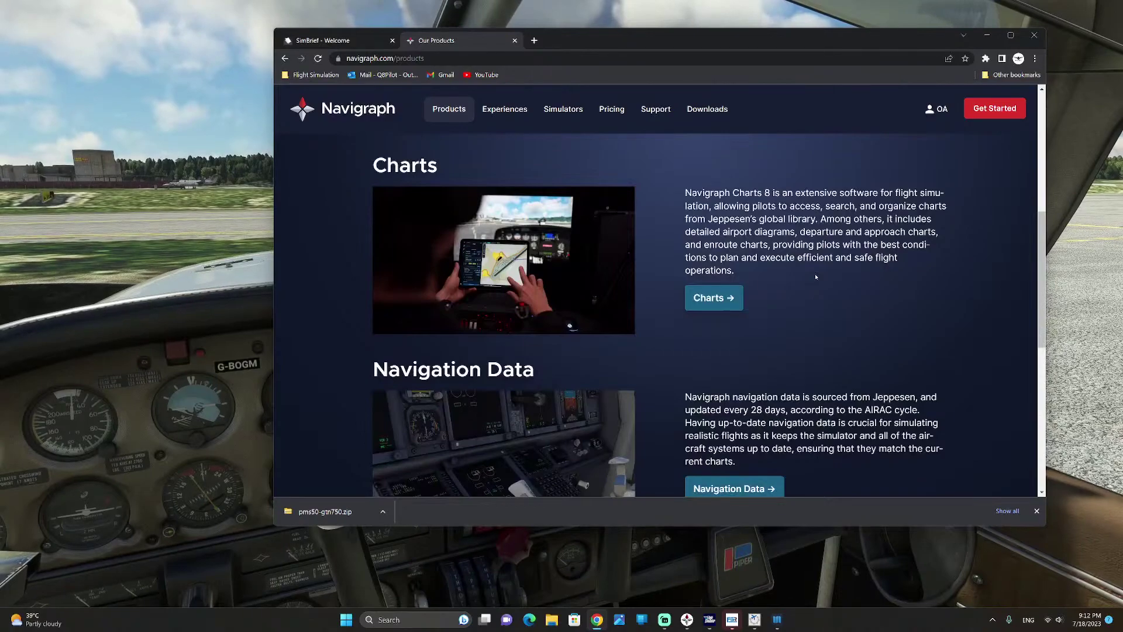
scroll(816, 277, "down", 7)
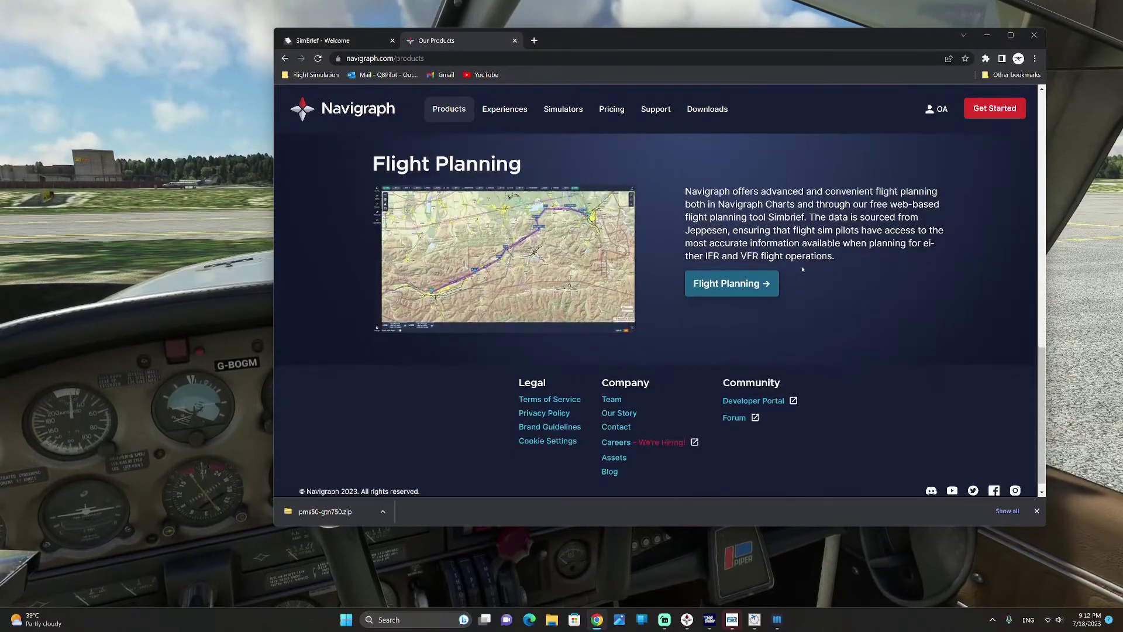
scroll(802, 269, "down", 1)
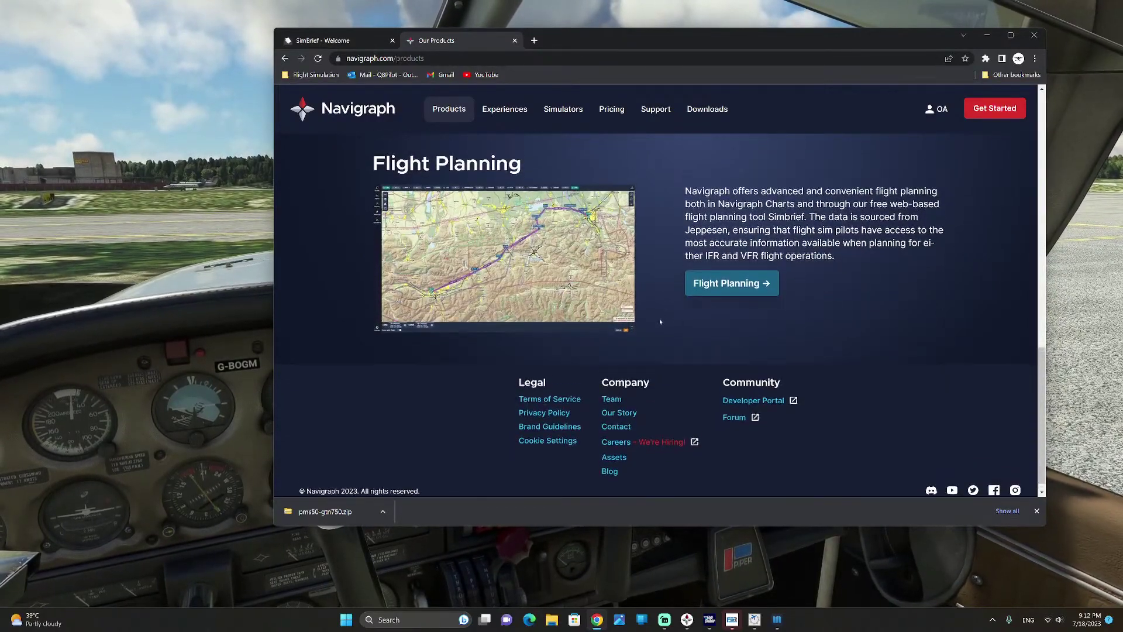
scroll(672, 315, "up", 8)
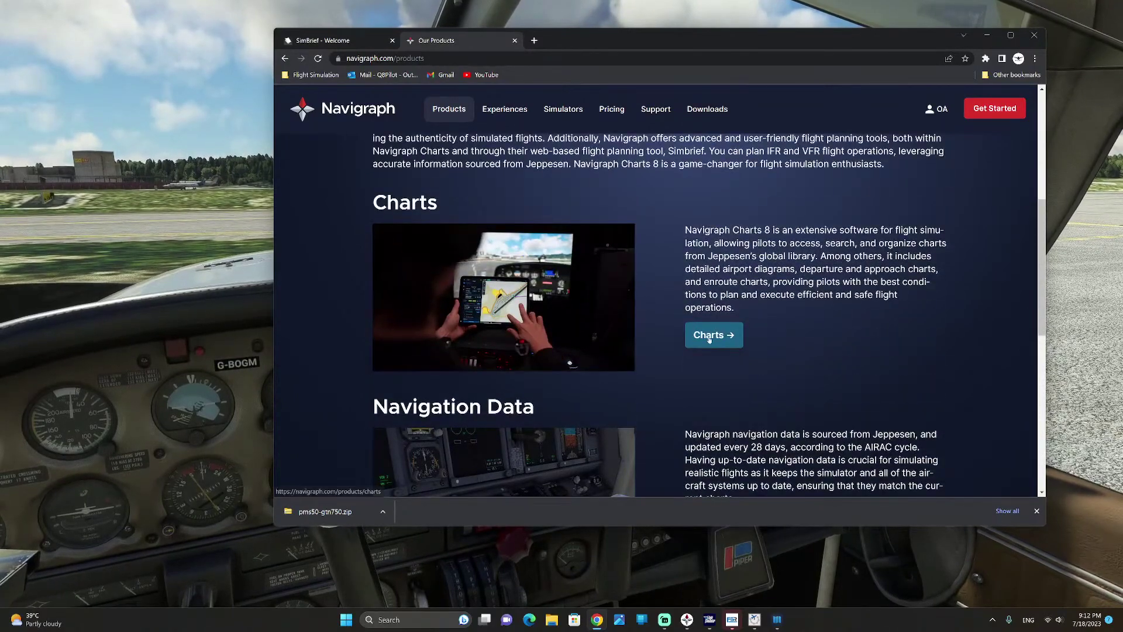
- Open the Charts product page, look through its feature sections down to Moving Maps and Pinboards, and return to the SimBrief dashboard
left_click(703, 345)
scroll(703, 334, "down", 6)
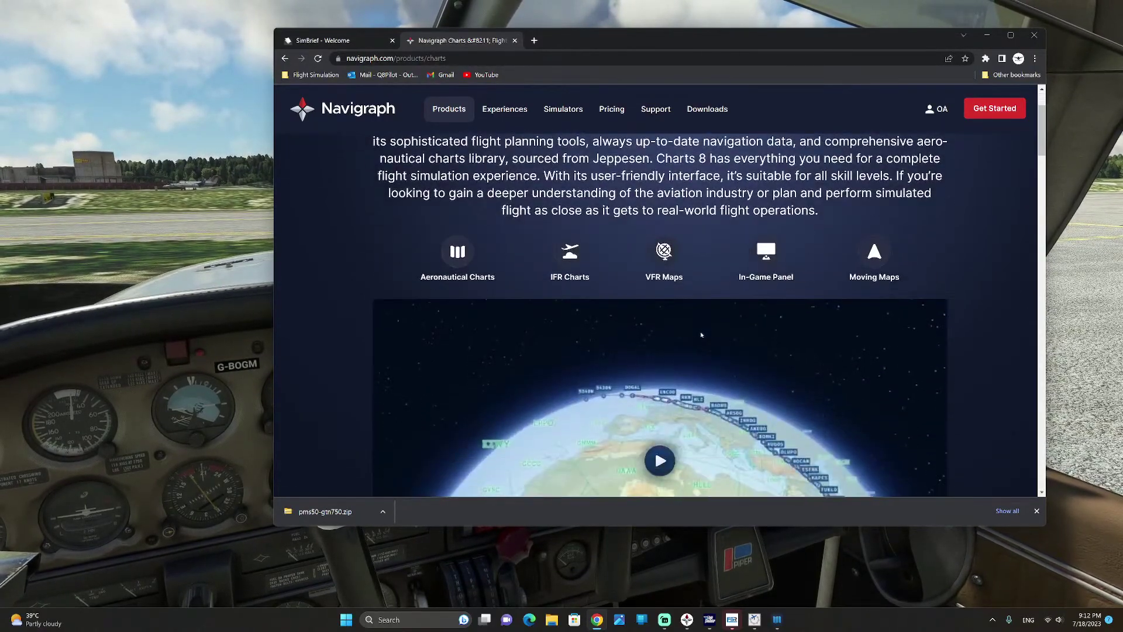
scroll(697, 331, "down", 2)
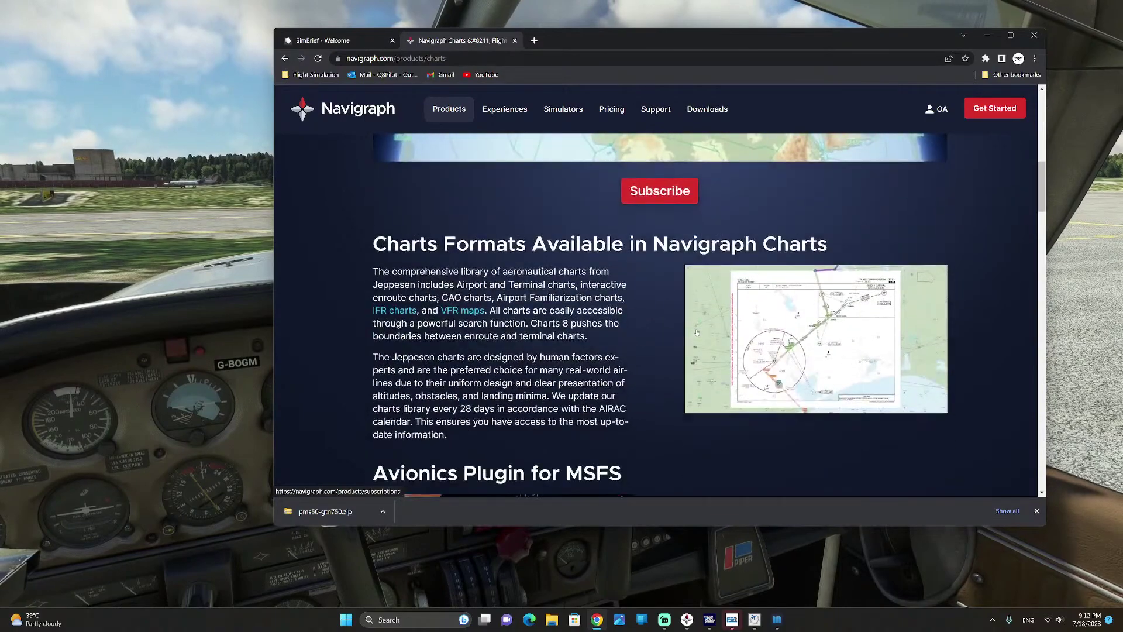
scroll(694, 332, "down", 5)
scroll(694, 332, "down", 1)
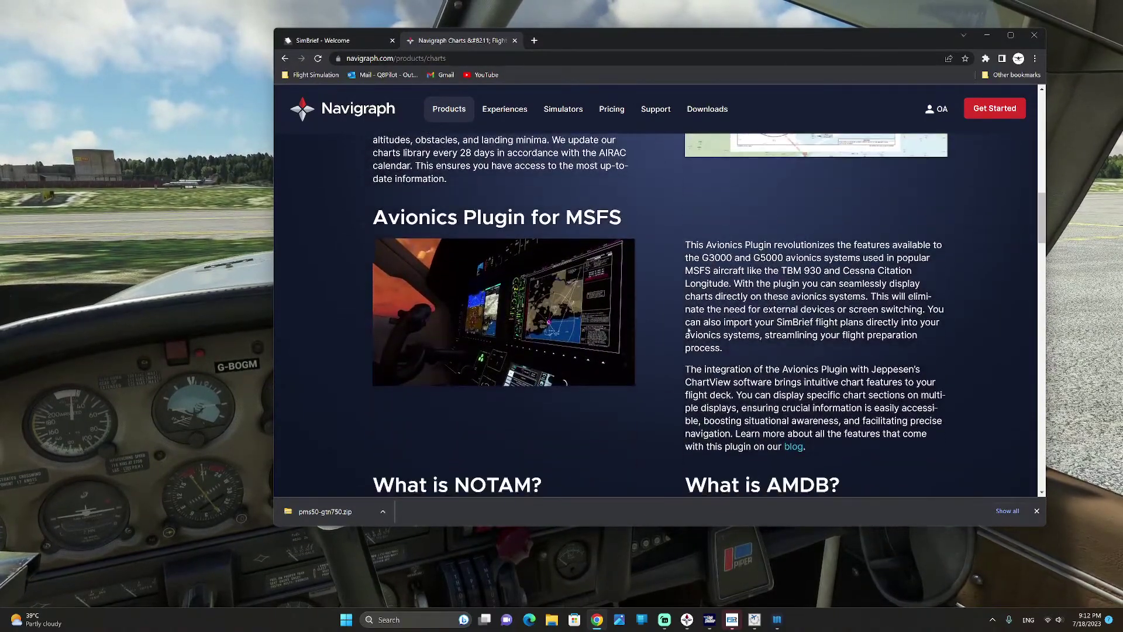
scroll(564, 238, "down", 3)
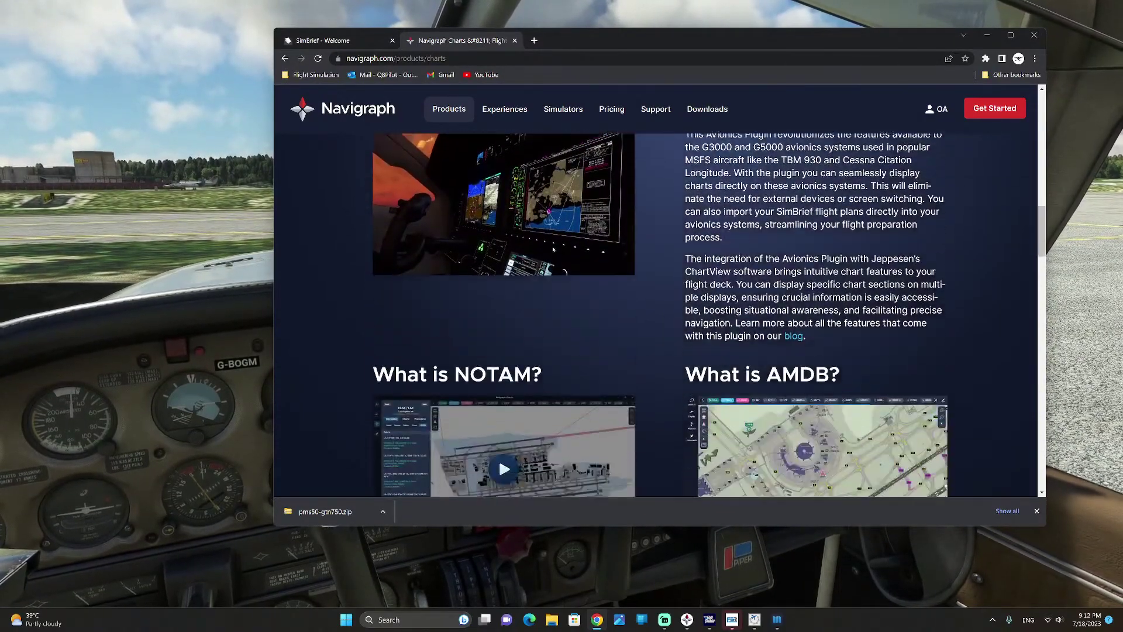
scroll(553, 249, "down", 5)
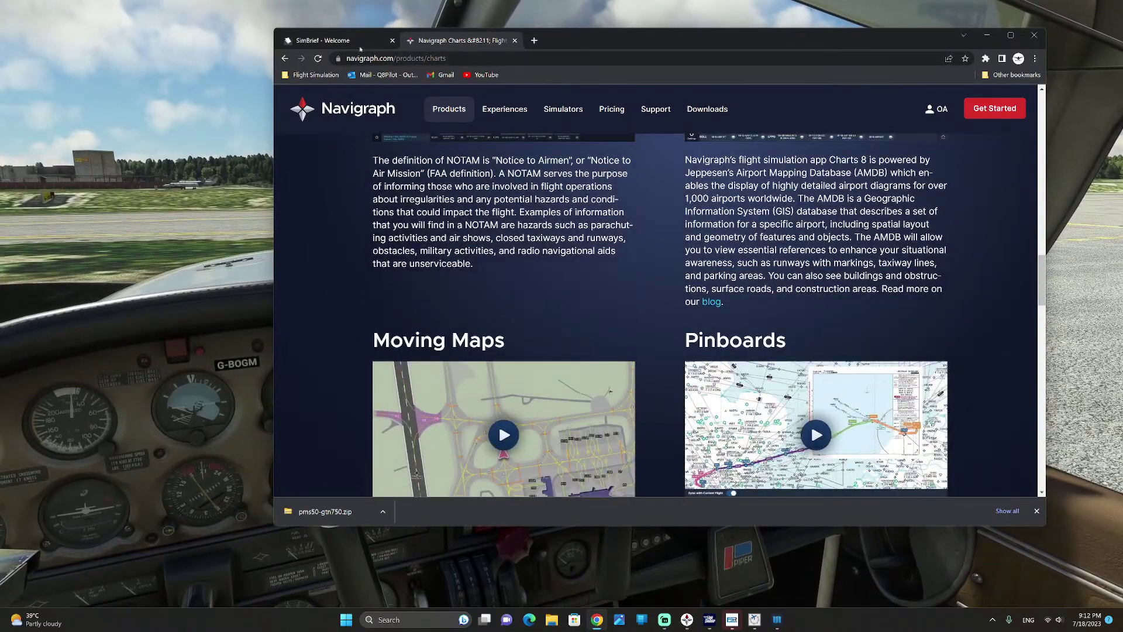
left_click(336, 40)
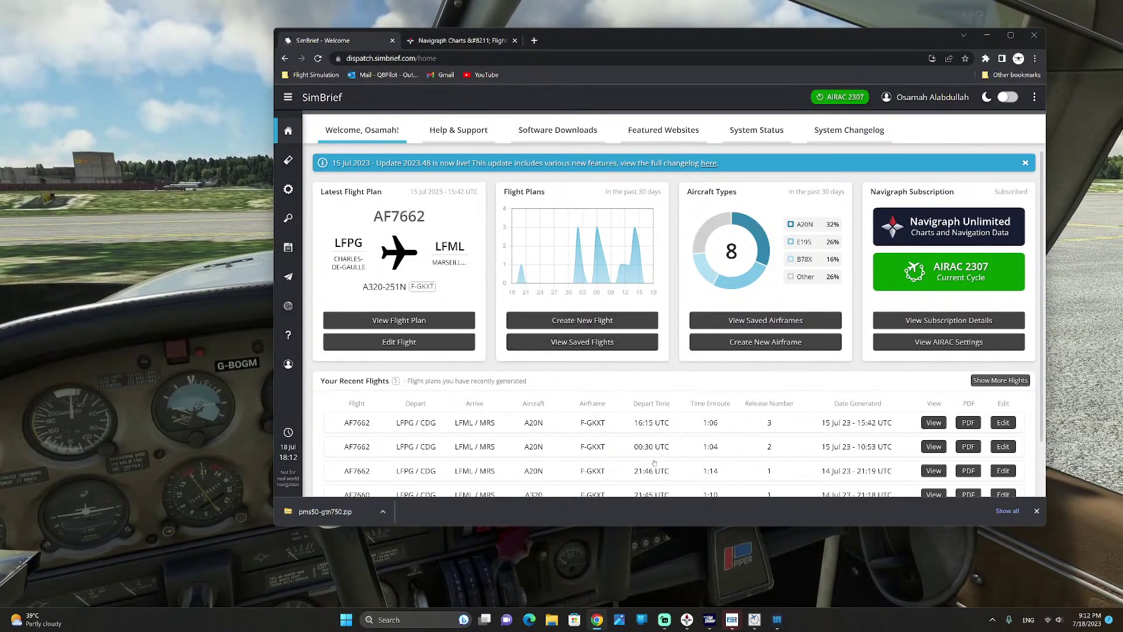
- Switch to the Navigraph Charts desktop app, search for airport OKKK and show its approach and taxi chart lists
left_click(776, 620)
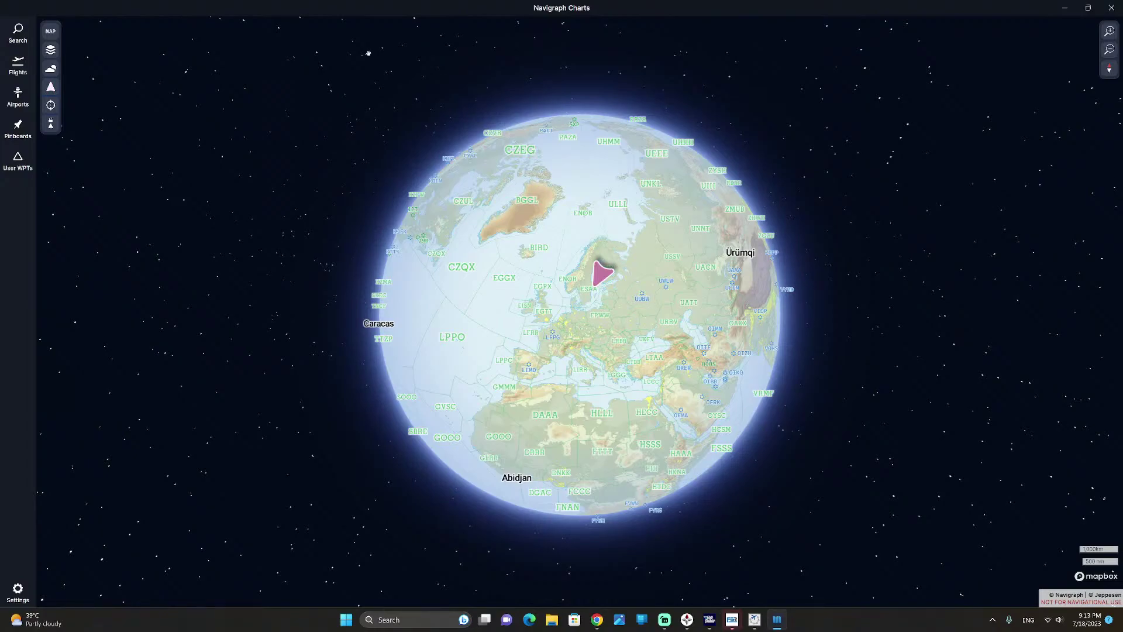
left_click(18, 32)
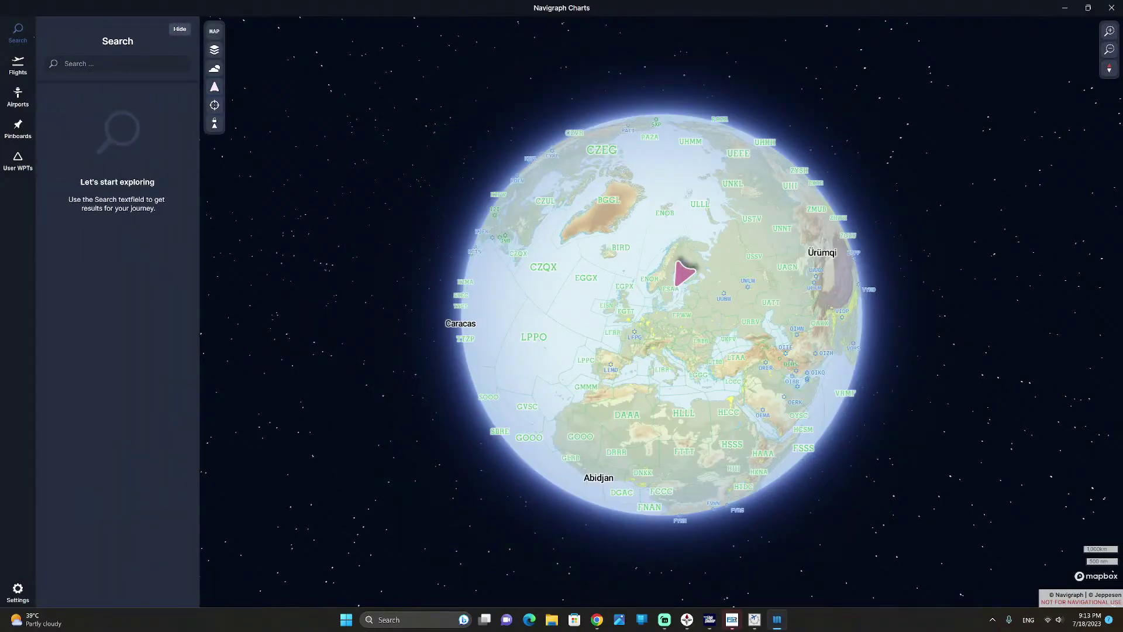
left_click(117, 63)
type("okkk")
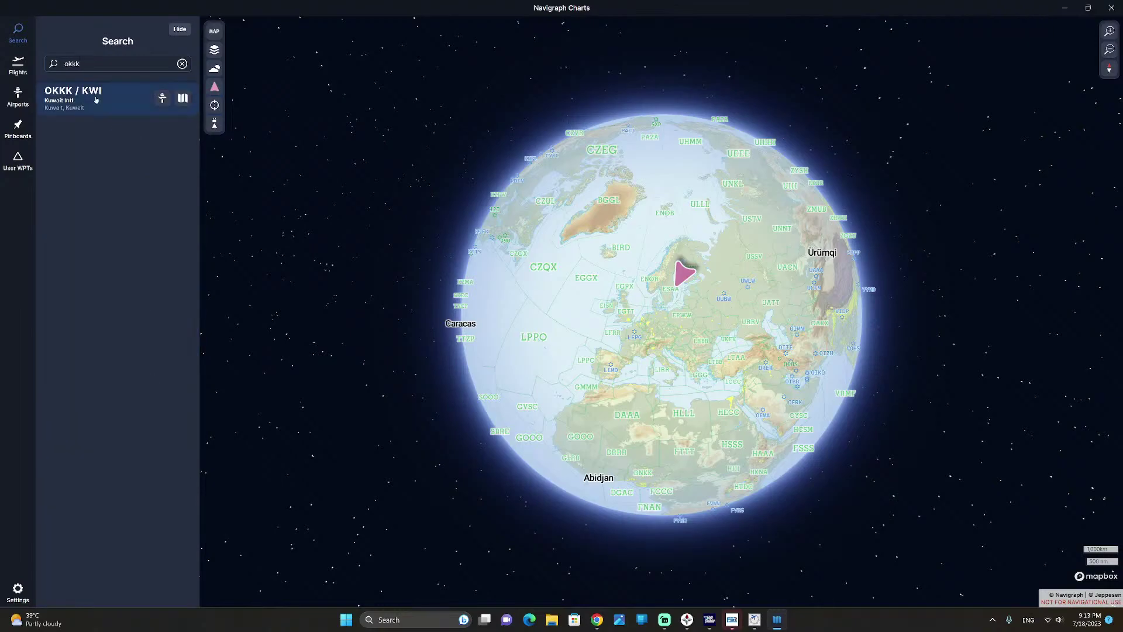
left_click(183, 98)
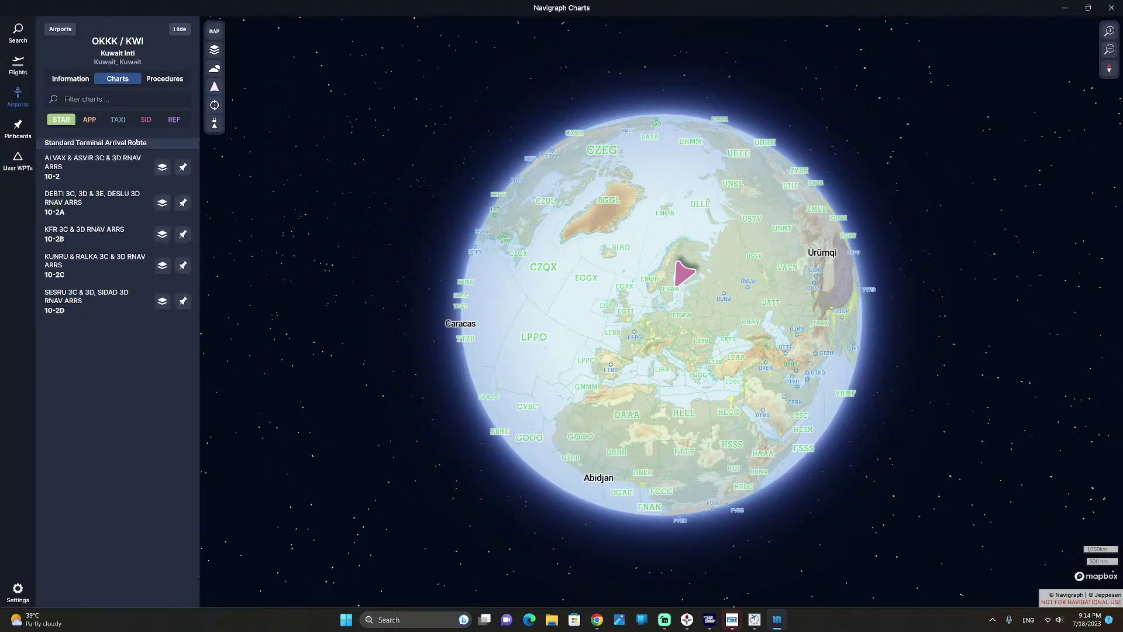
left_click(91, 120)
left_click(117, 121)
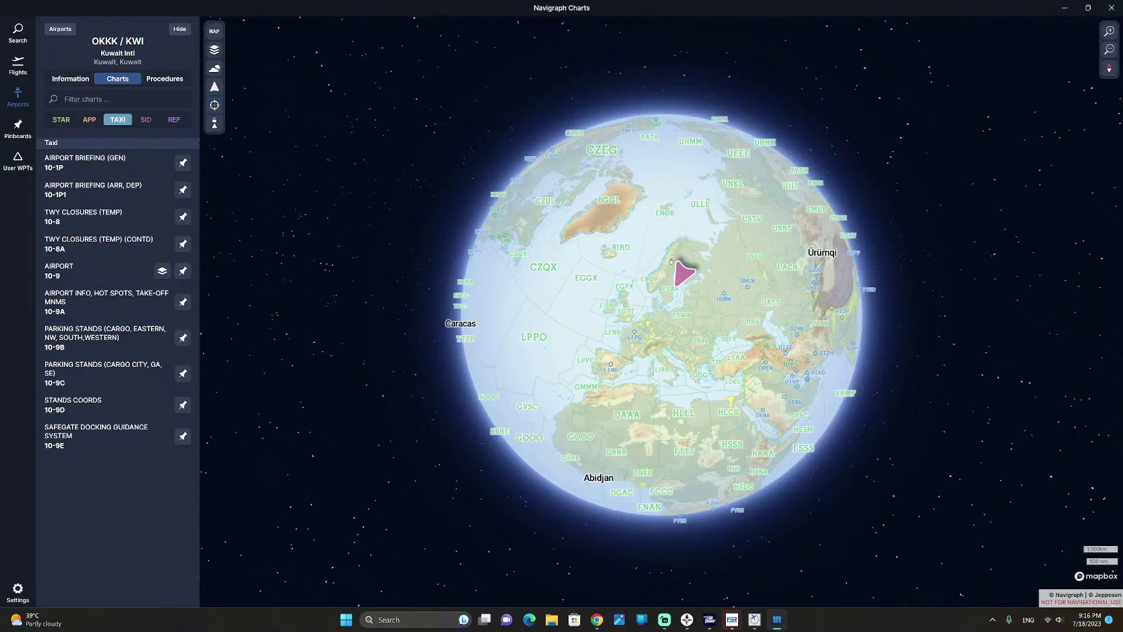
- Switch to Navigraph FMS Data Manager, remove the RealTraffic add-on mapping and save the change
left_click(1065, 7)
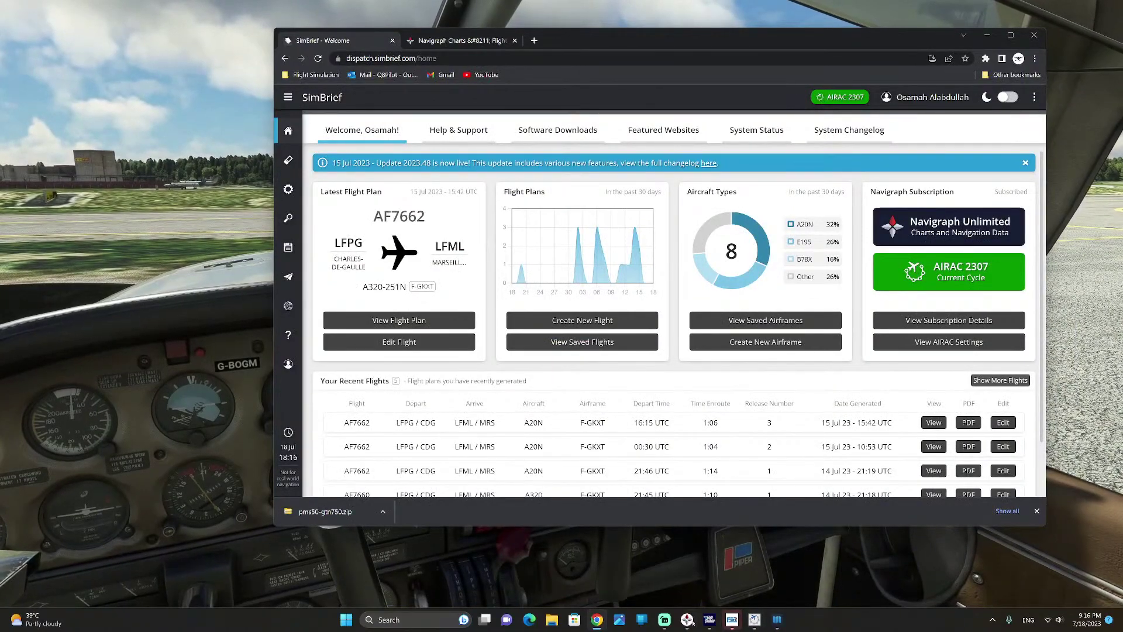
left_click(753, 619)
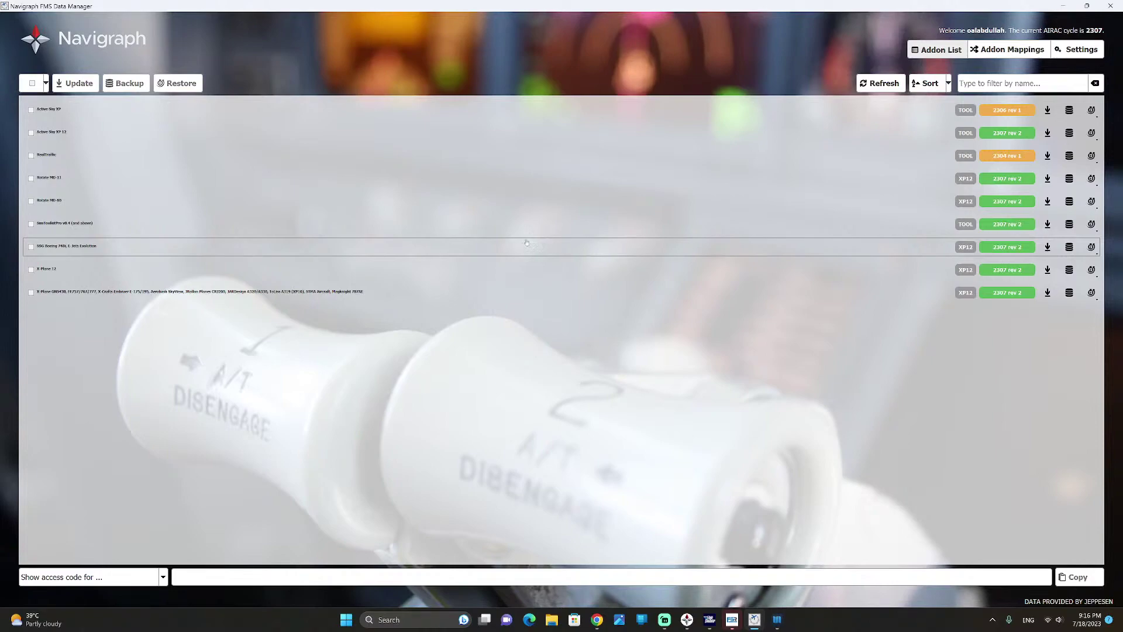
left_click(32, 156)
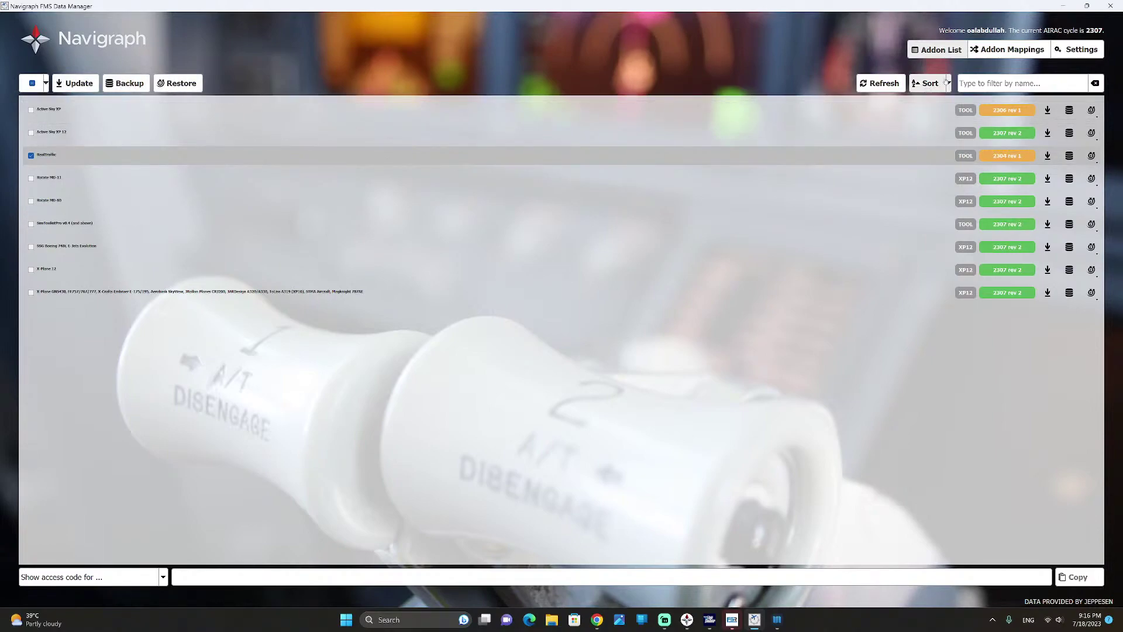
left_click(998, 51)
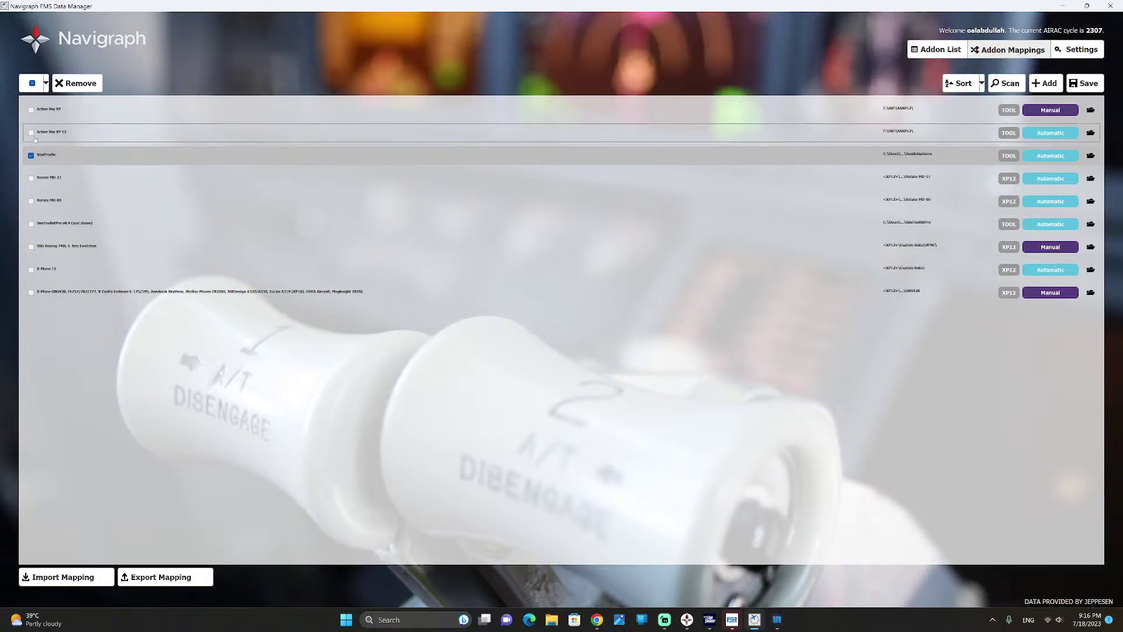
left_click(76, 83)
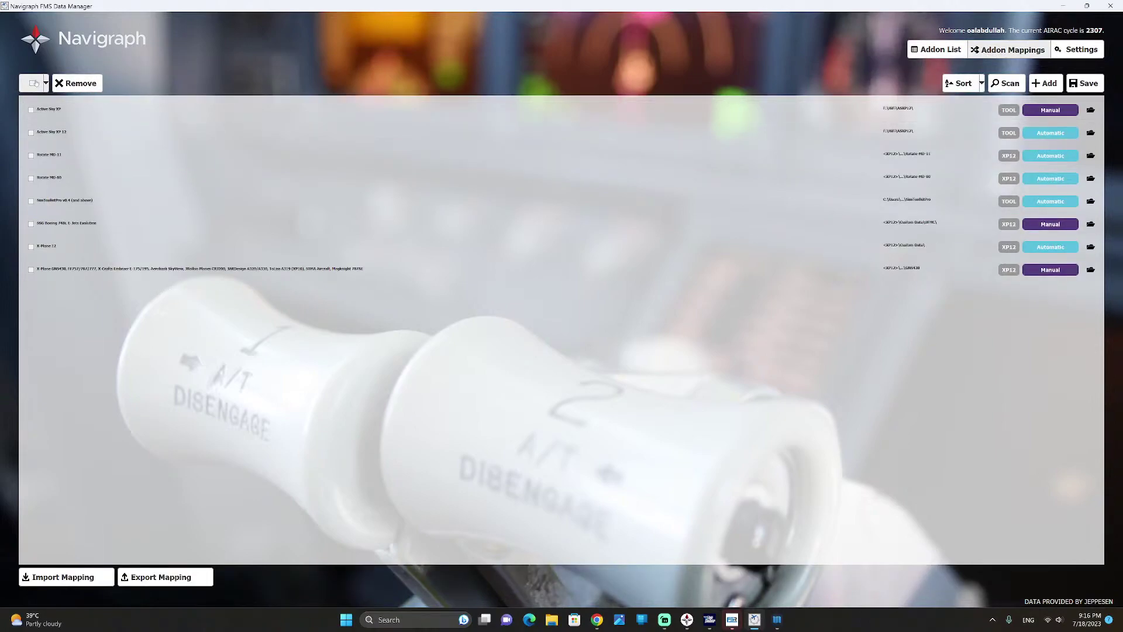
left_click(955, 50)
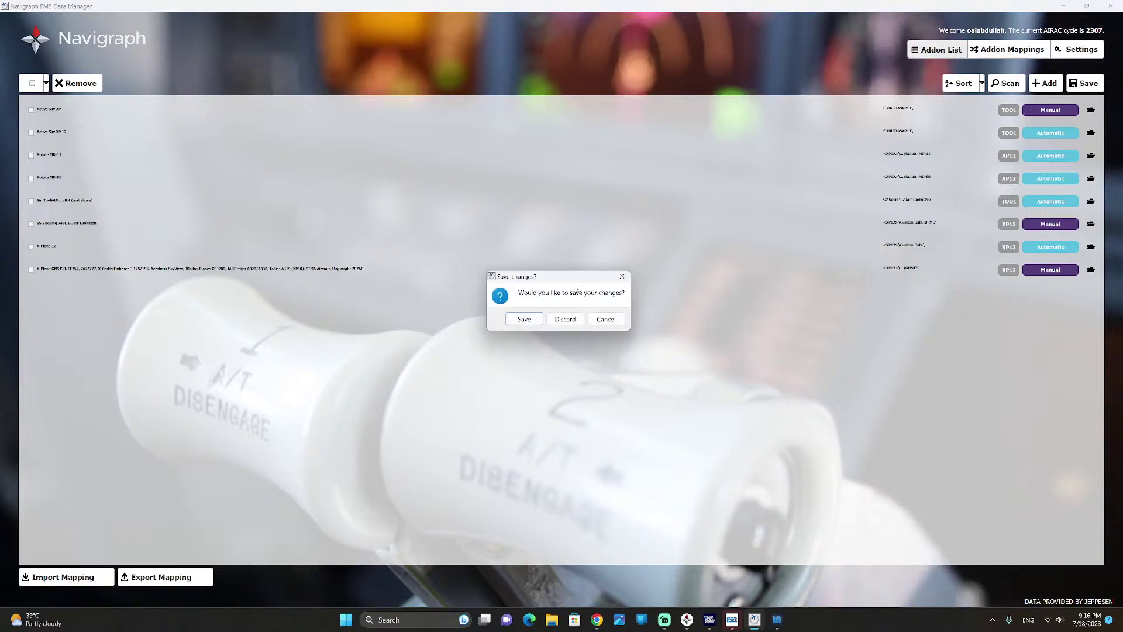
left_click(511, 319)
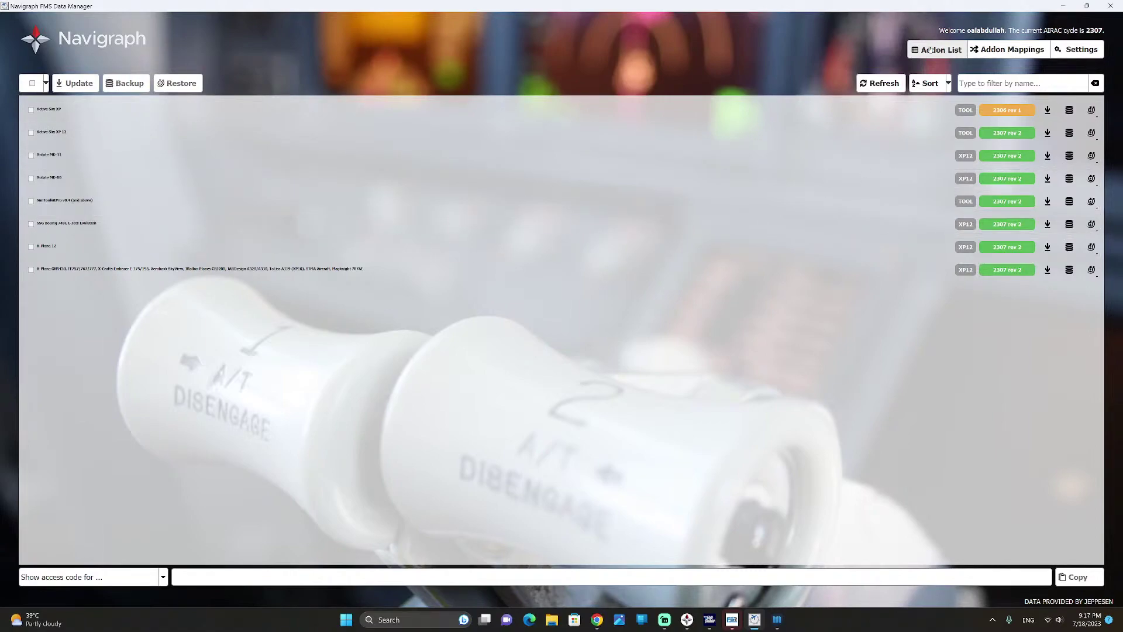
- Scan for installed add-ons in the add-on mappings and save the resulting mappings
left_click(997, 50)
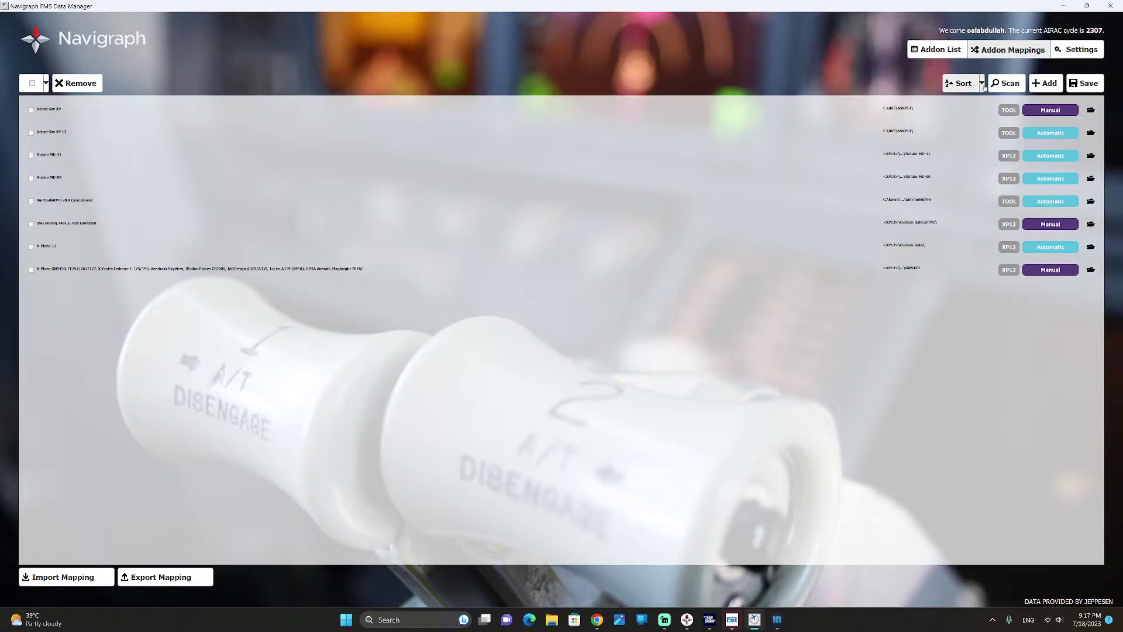
left_click(1006, 83)
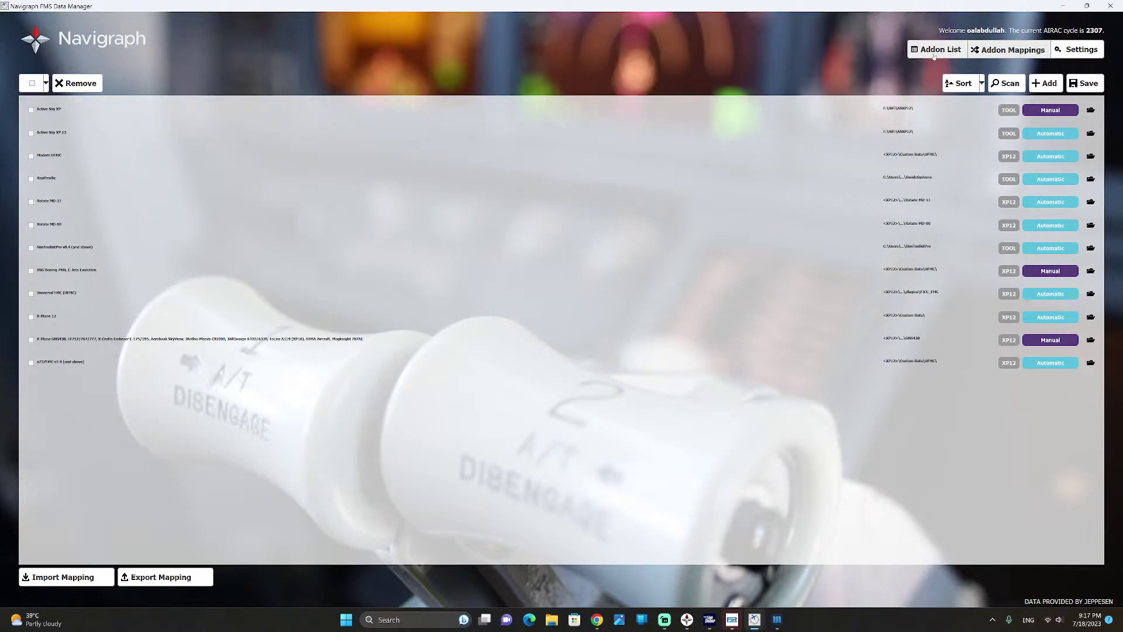
left_click(1085, 83)
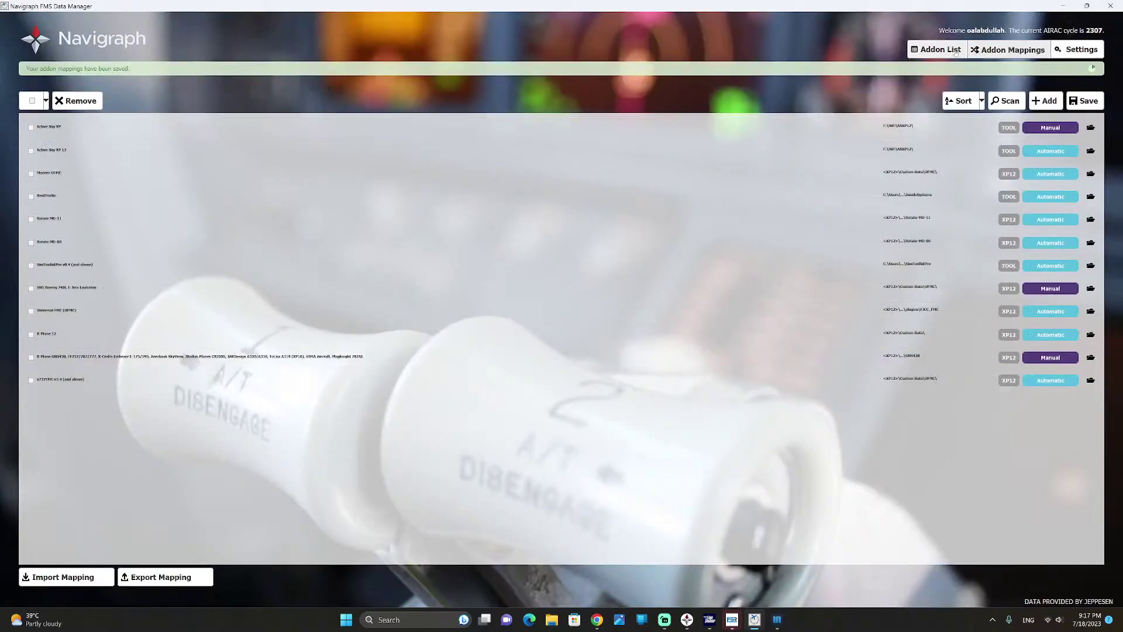
- Update the RealTraffic add-on's navigation data from the add-on list
left_click(939, 49)
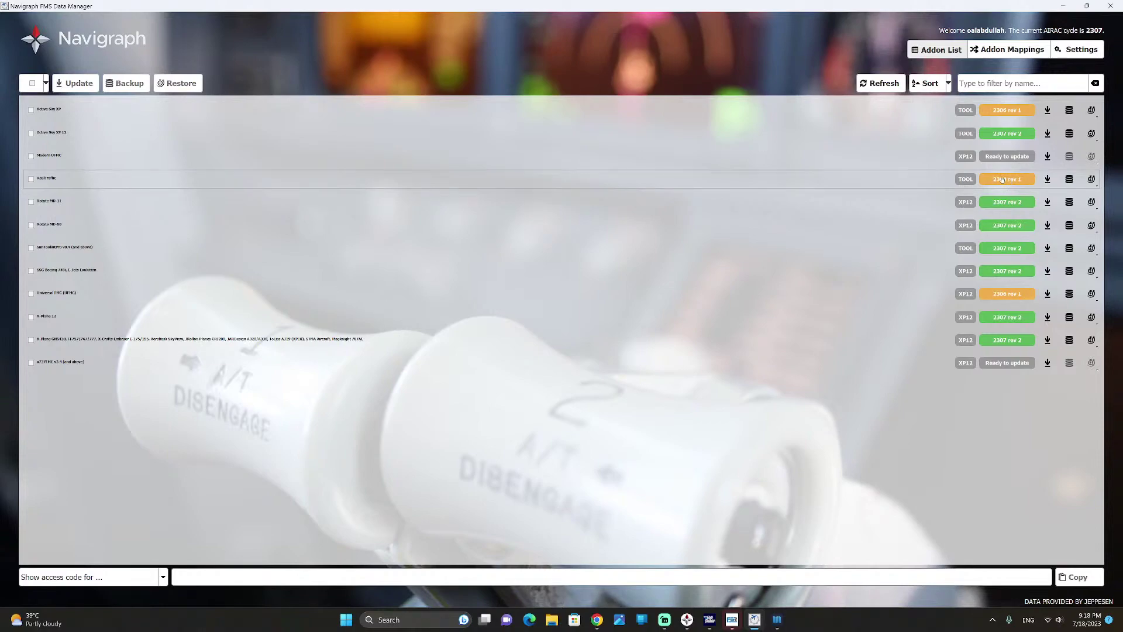
left_click(60, 175)
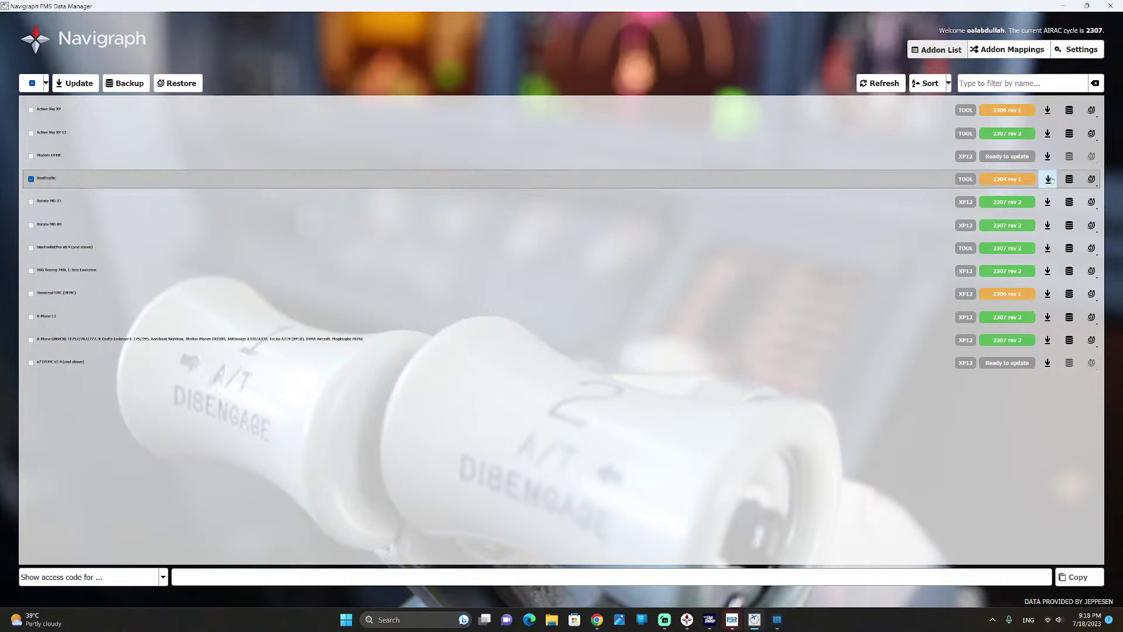
left_click(1047, 179)
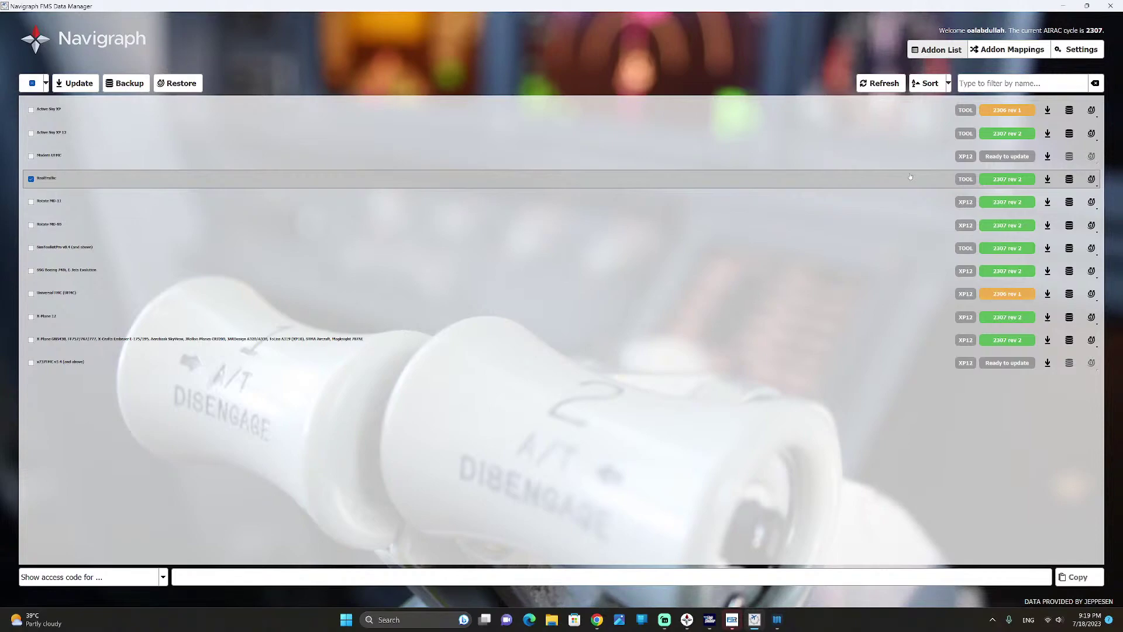
- In the add-on mappings, inspect the folder path mapped for the X-Plane GNS430 add-on and its parent Custom Data folder without changing it
left_click(1007, 50)
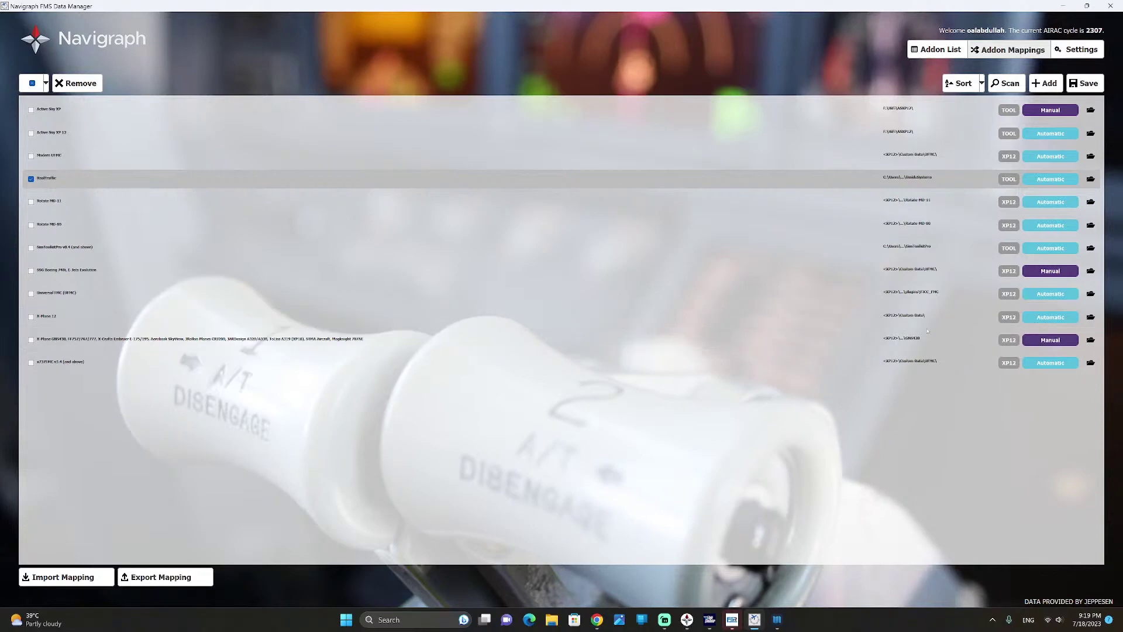
left_click(1091, 341)
left_click_drag(352, 26, 609, 126)
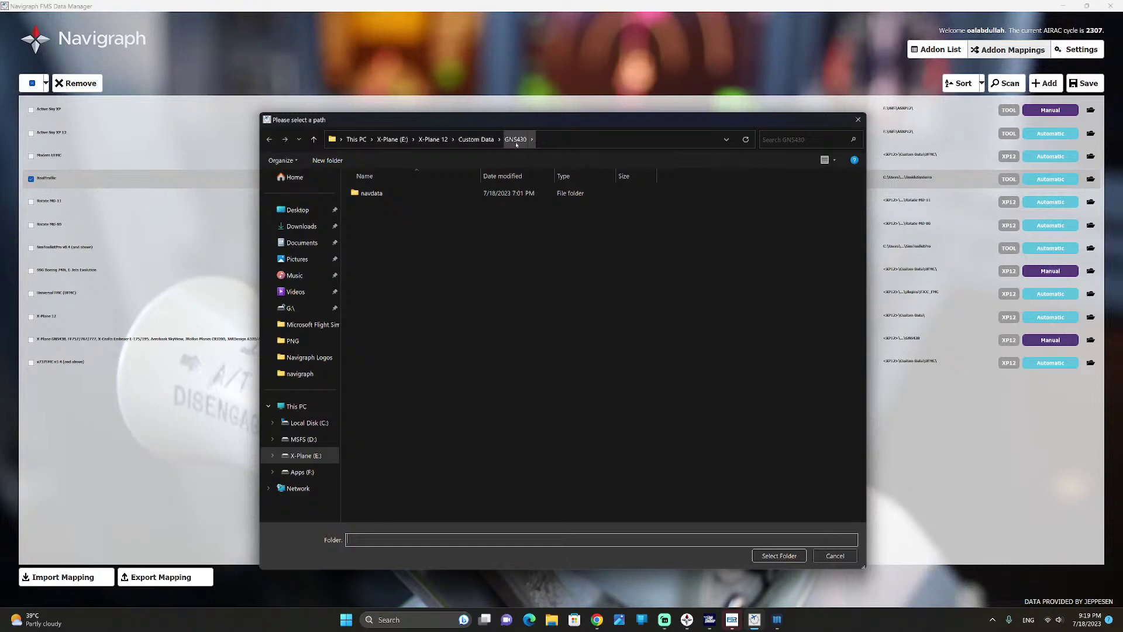
left_click_drag(820, 120, 793, 399)
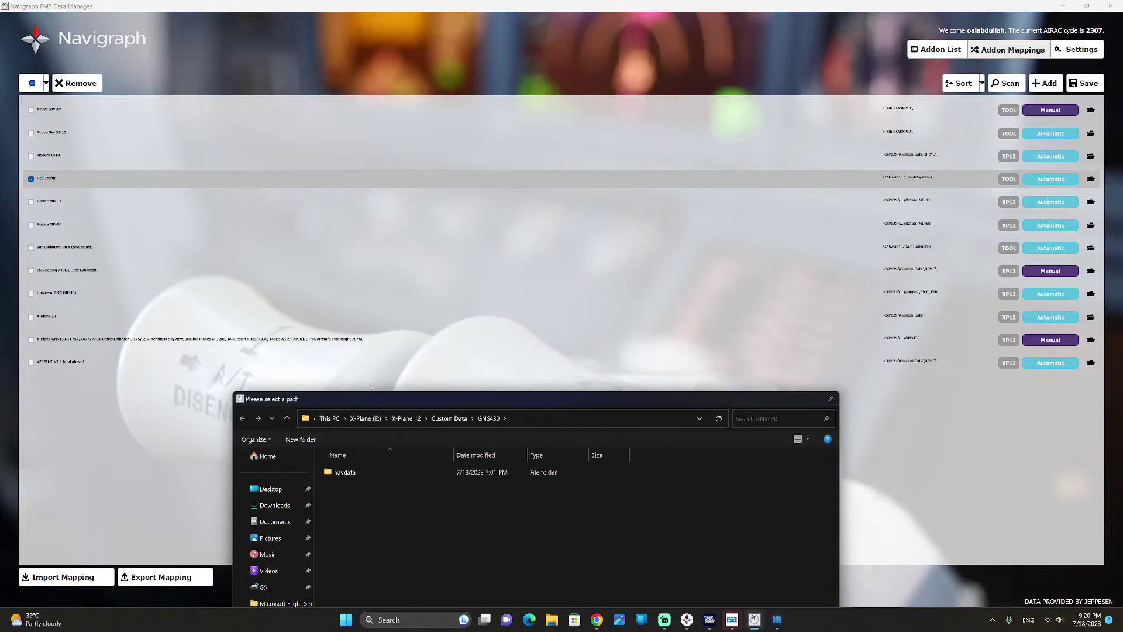
left_click_drag(400, 402, 475, 114)
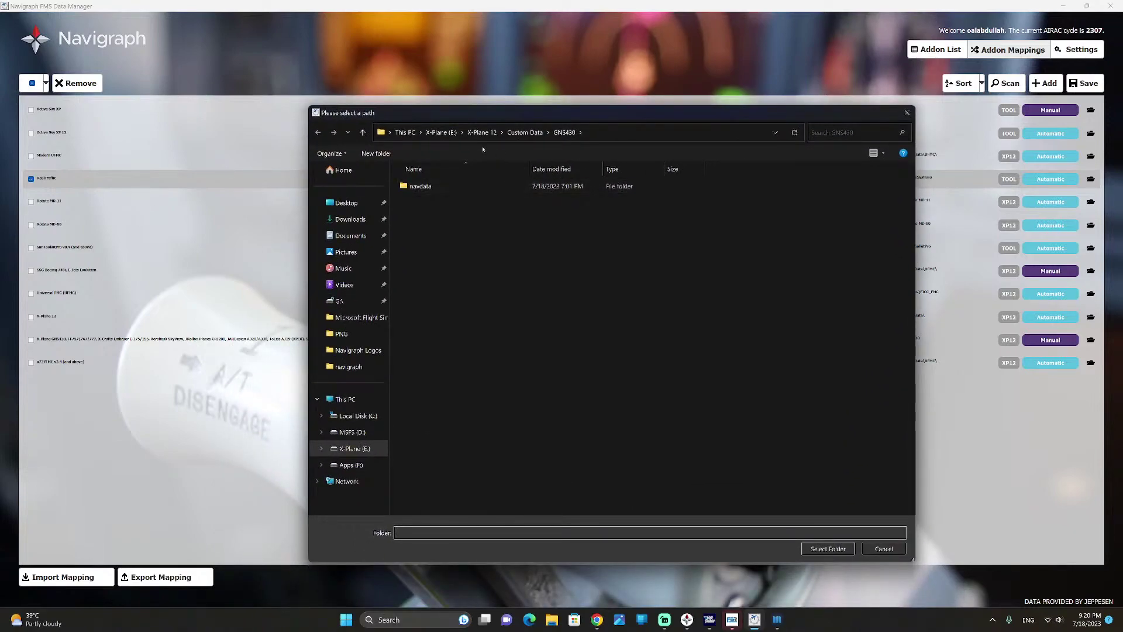
left_click(470, 132)
double_click(422, 220)
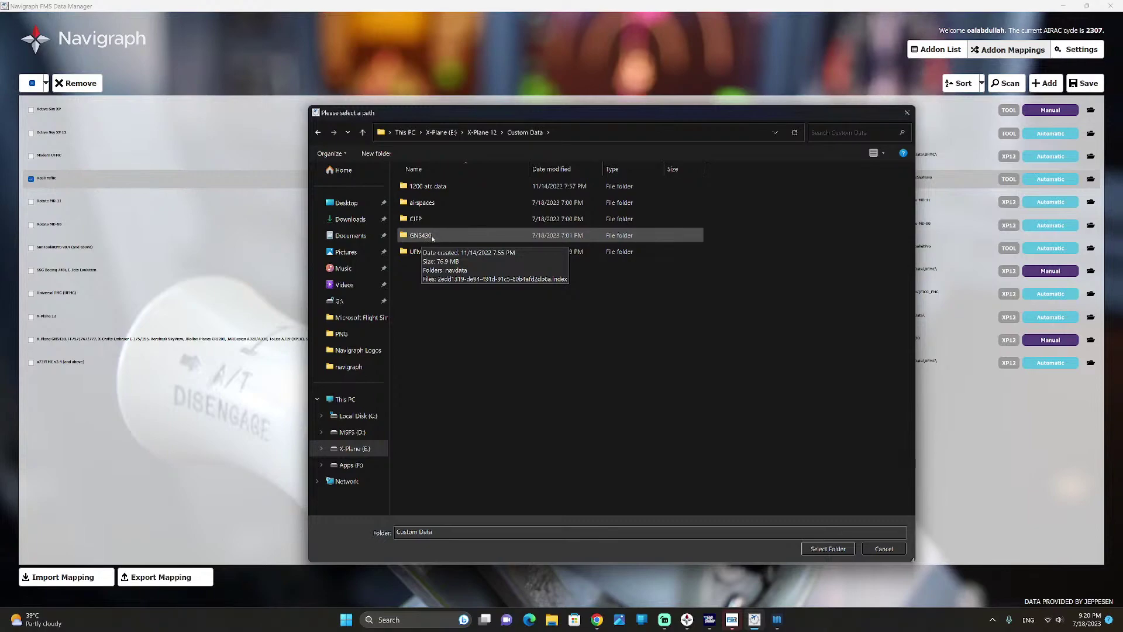
left_click(906, 111)
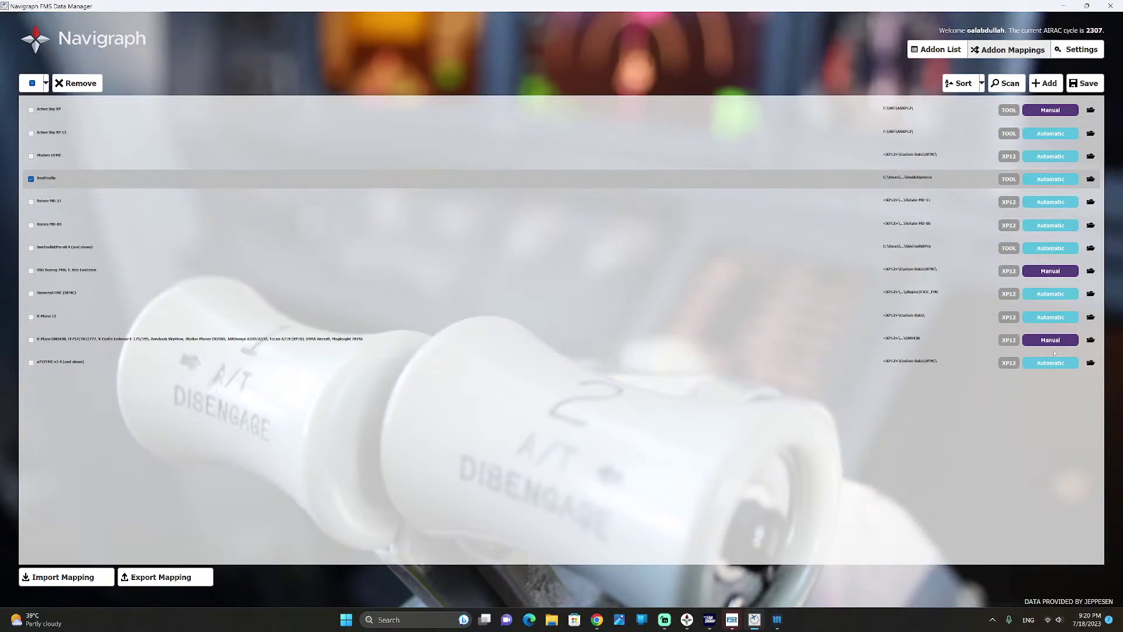
left_click(1091, 340)
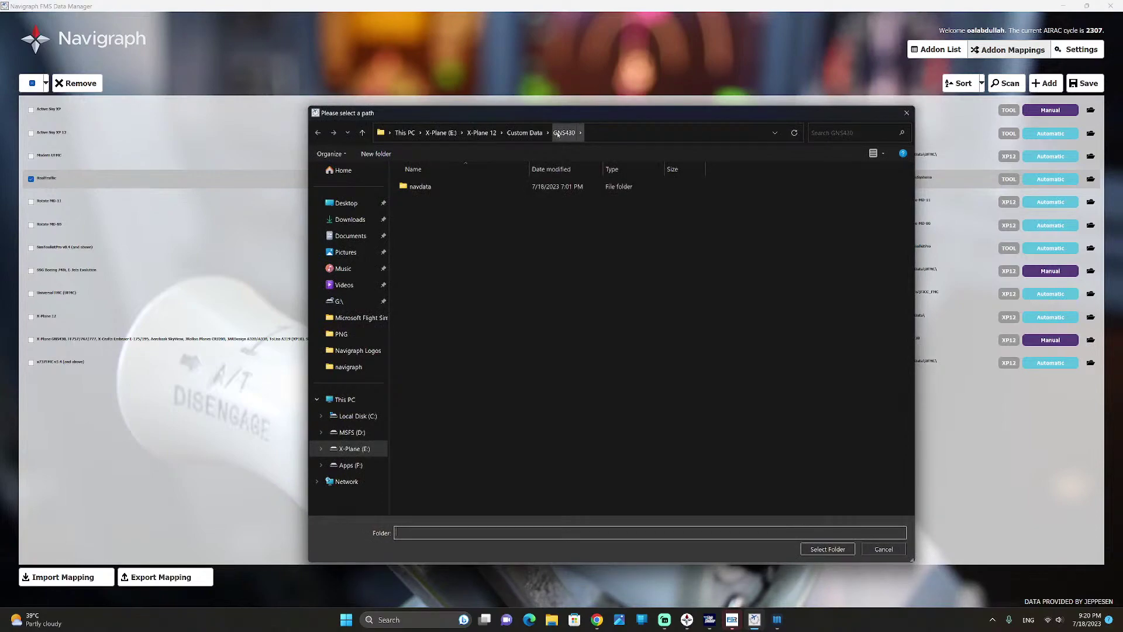
left_click(907, 112)
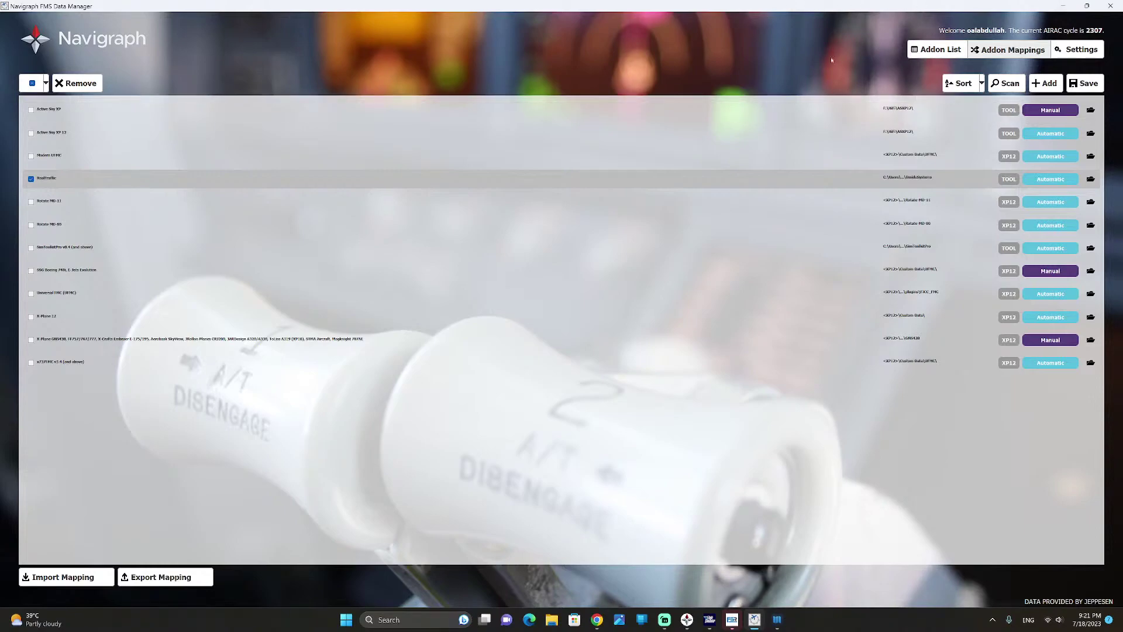
- Switch to Navigraph Hub and review the simulator base packages and add-on packages for Microsoft Flight Simulator
left_click(1063, 6)
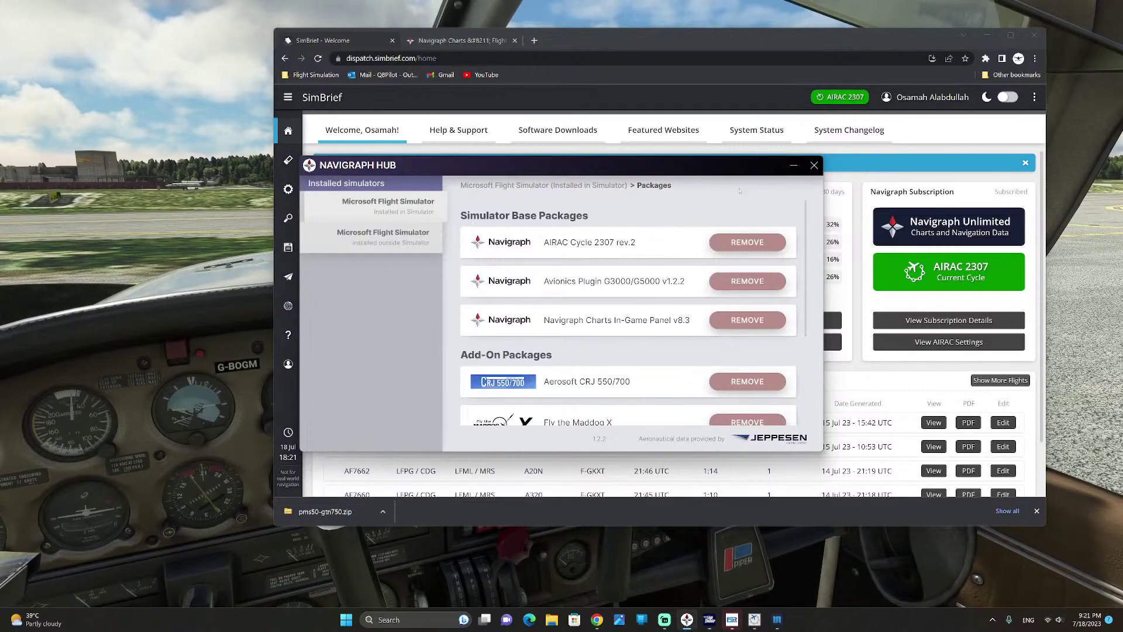
left_click_drag(680, 166, 684, 61)
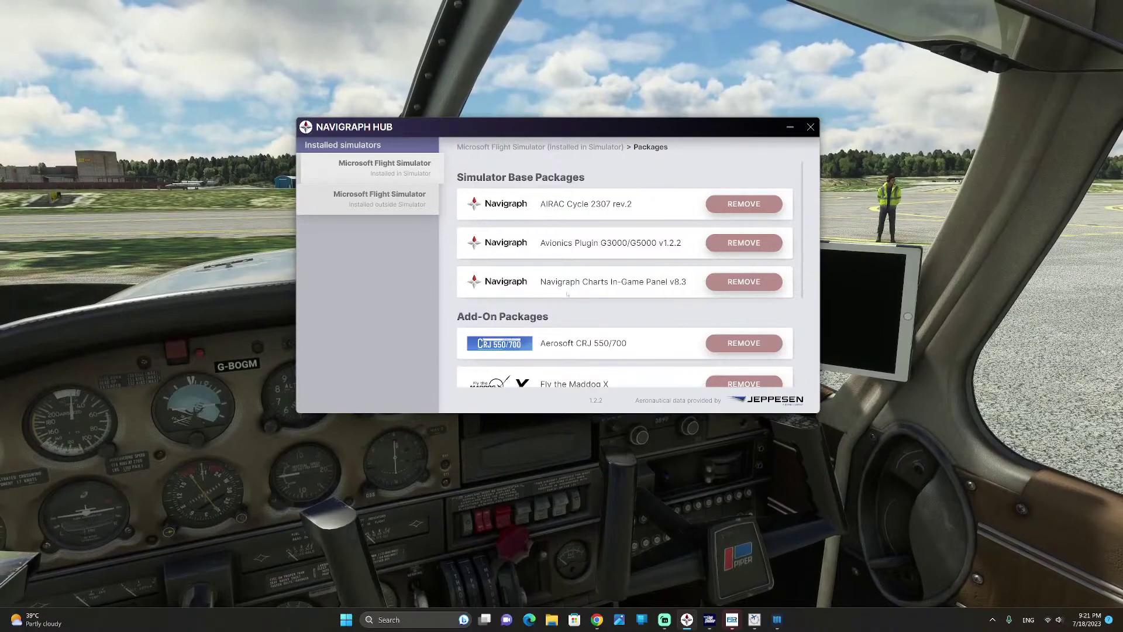
scroll(643, 264, "down", 3)
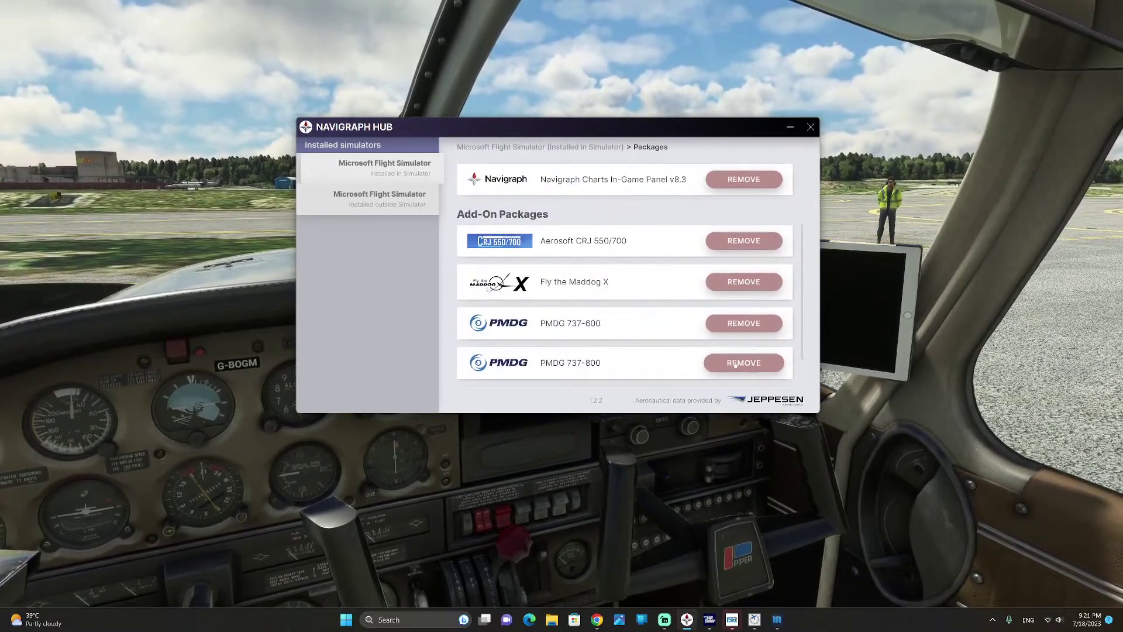
scroll(727, 334, "down", 1)
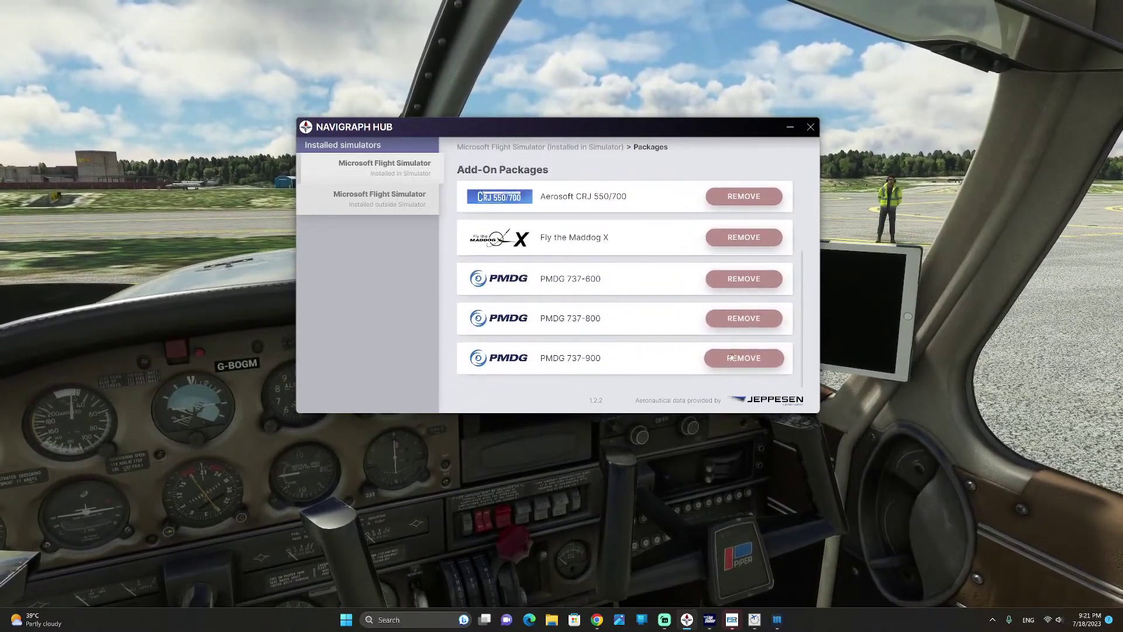
scroll(585, 281, "up", 3)
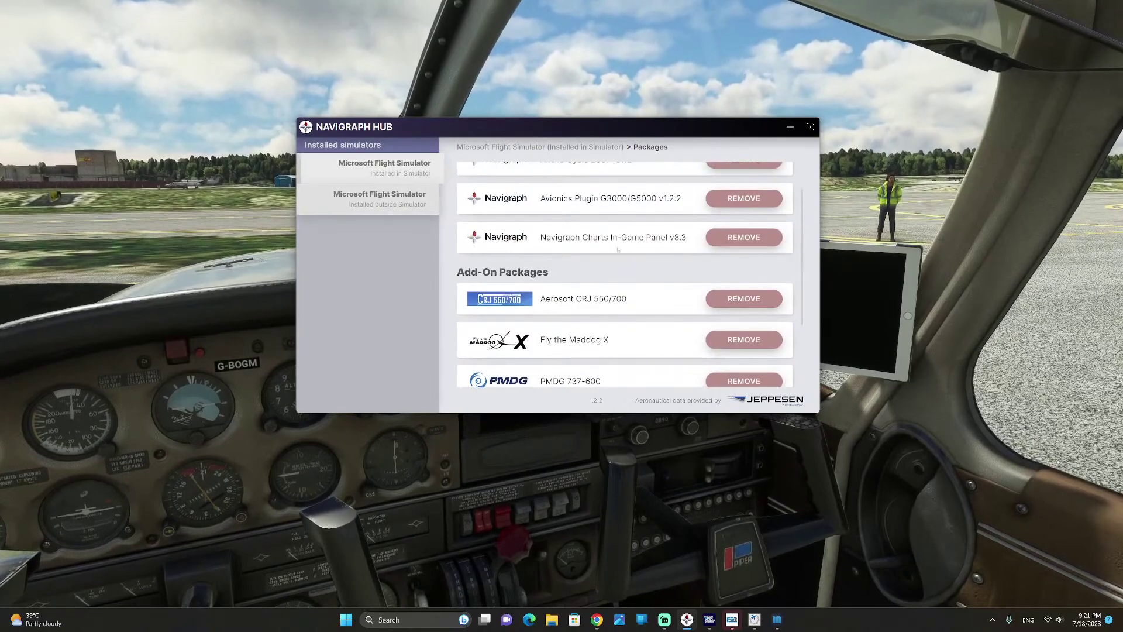
scroll(582, 307, "up", 1)
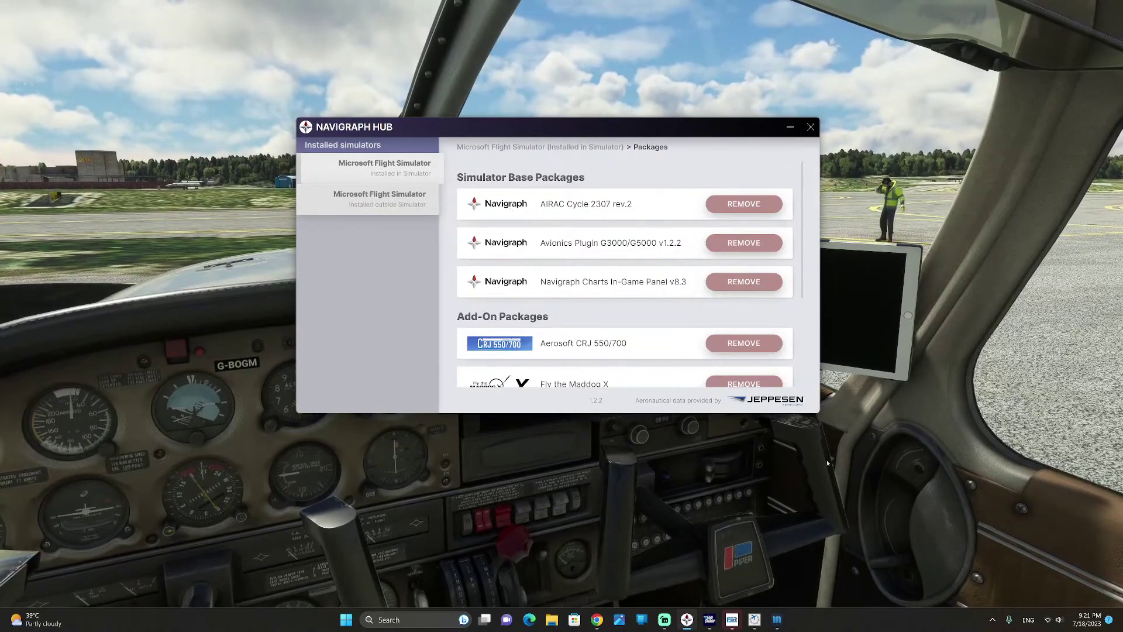
left_click(810, 126)
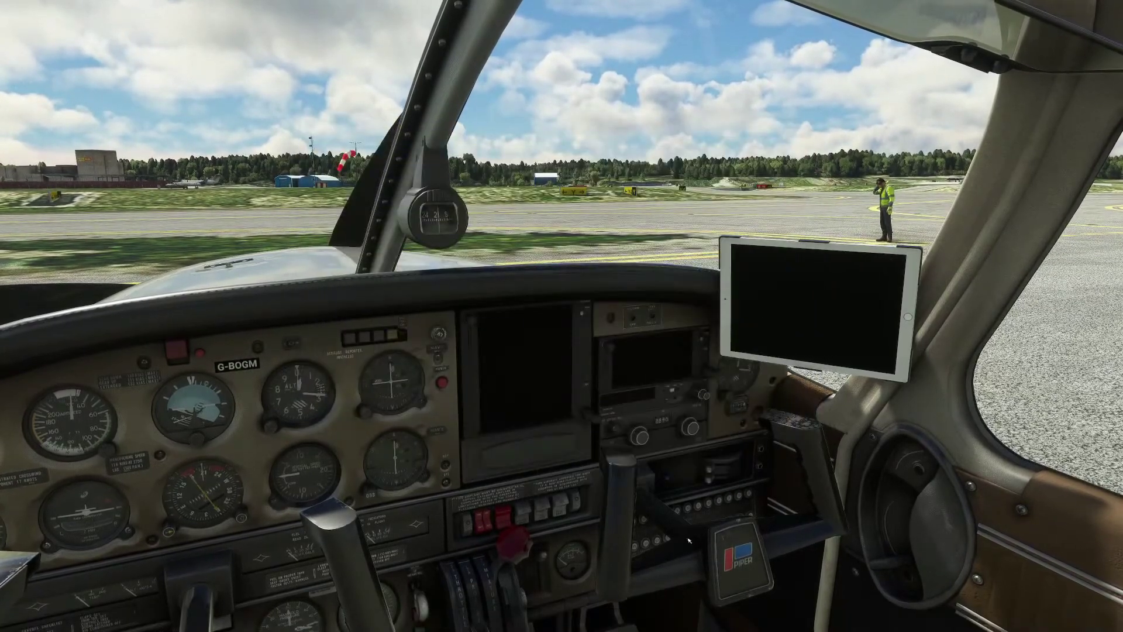
- Switch to SimBrief in the browser, maximize it, and view the Help & Support, Software Downloads and Featured Websites pages
key("alt+Tab")
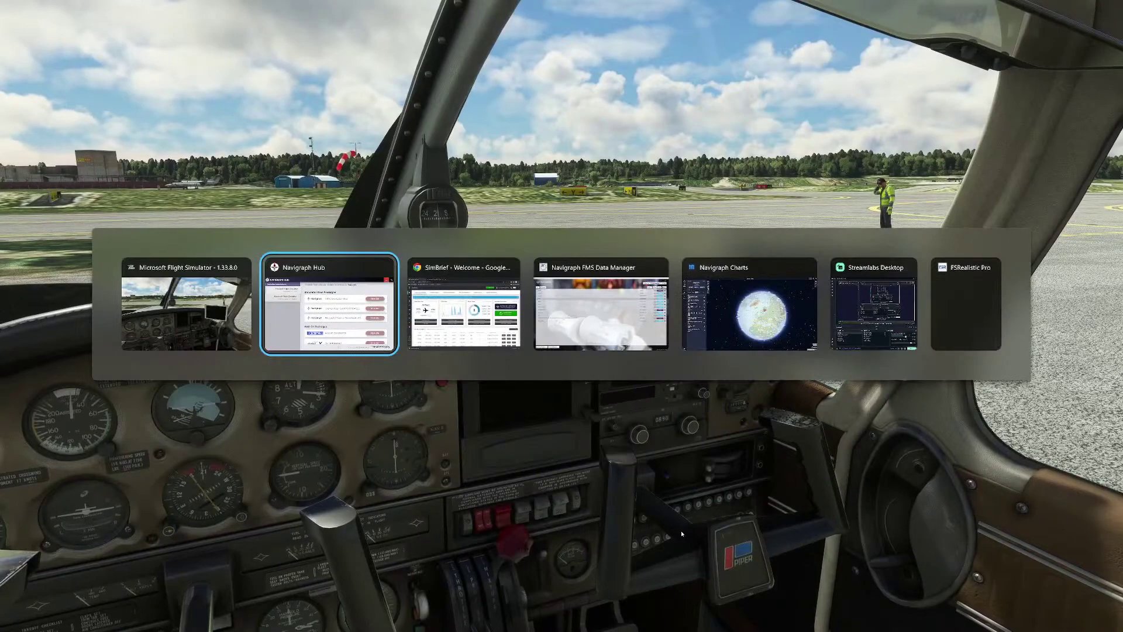
key("Tab")
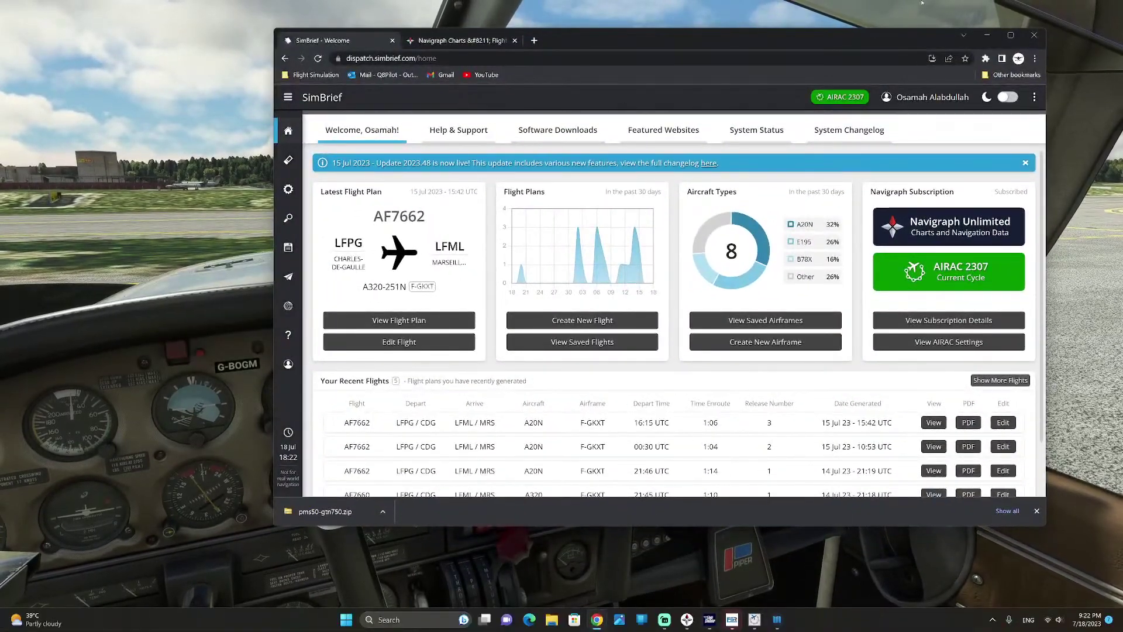
left_click(1010, 35)
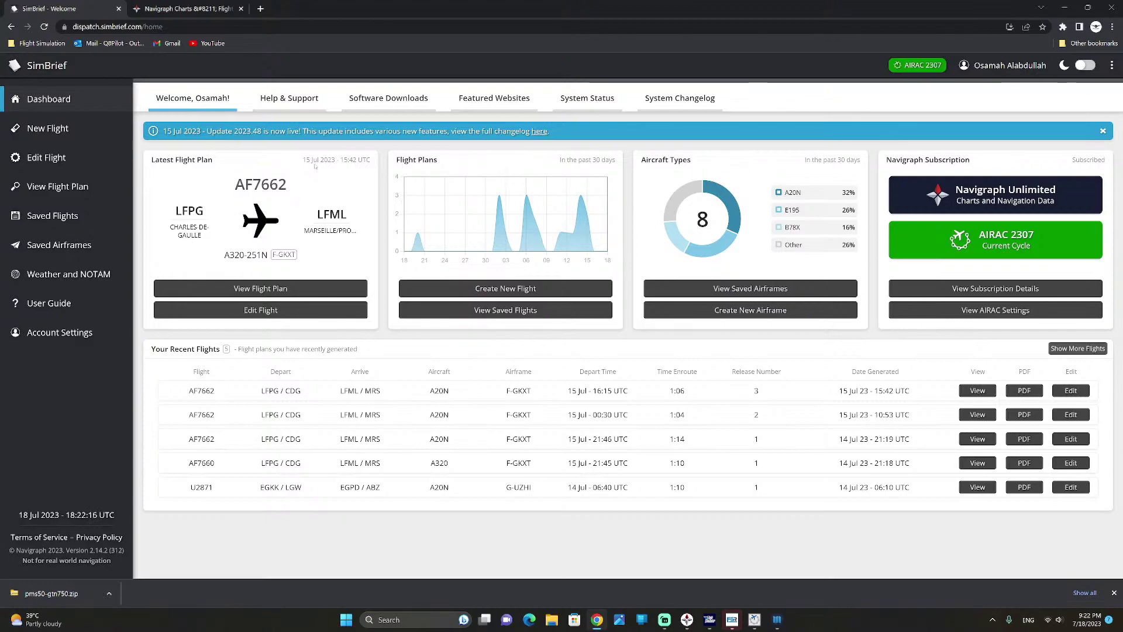
left_click(277, 95)
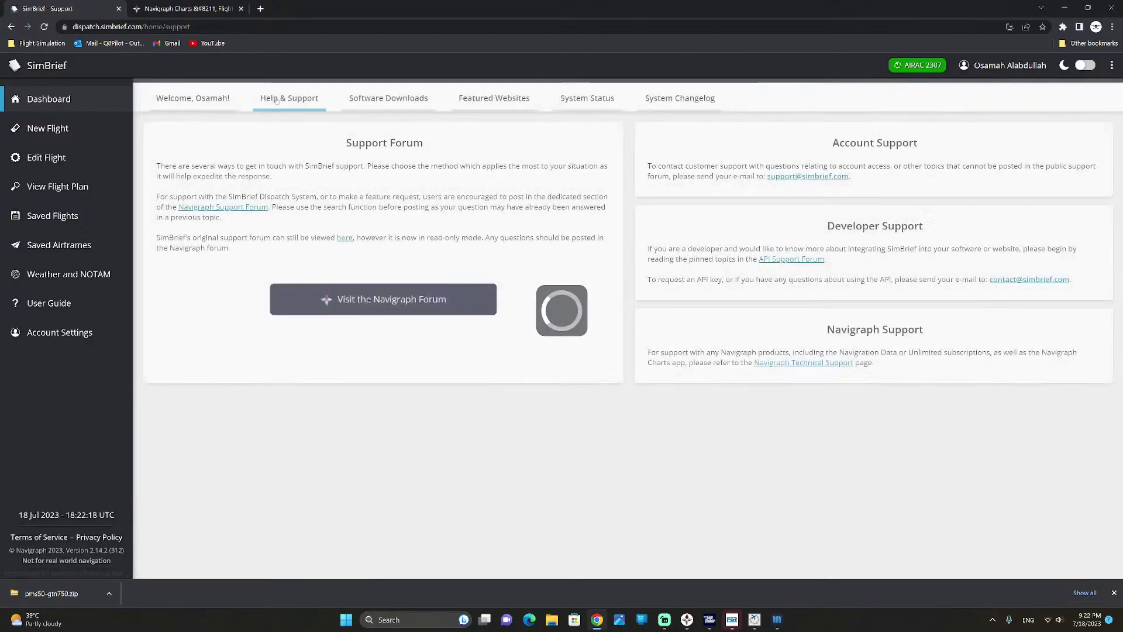
left_click(362, 103)
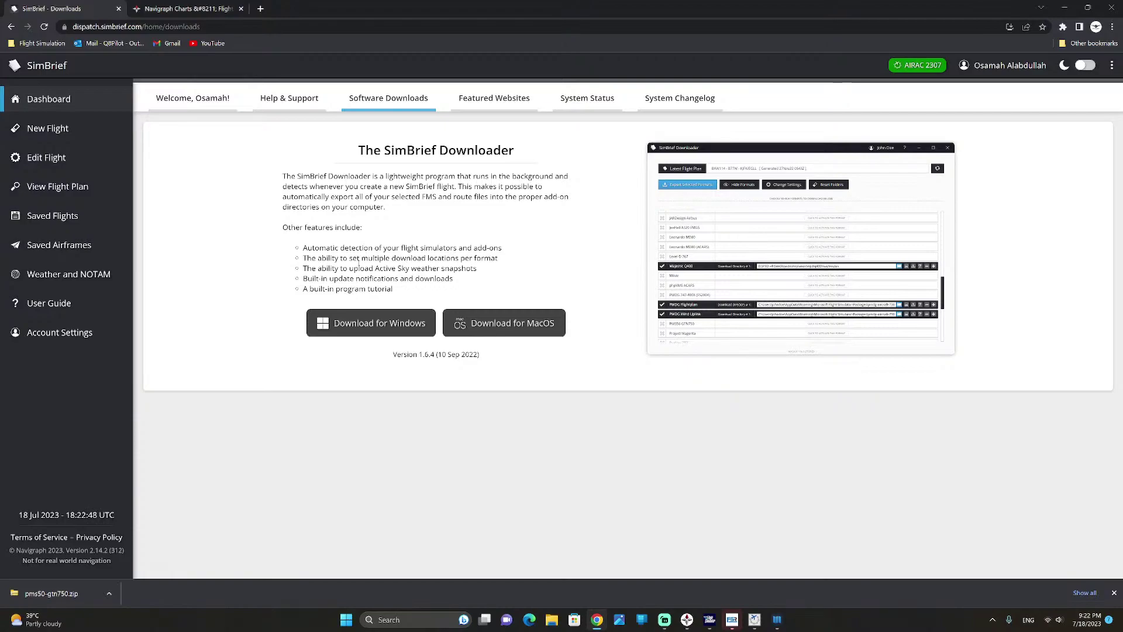
left_click(498, 97)
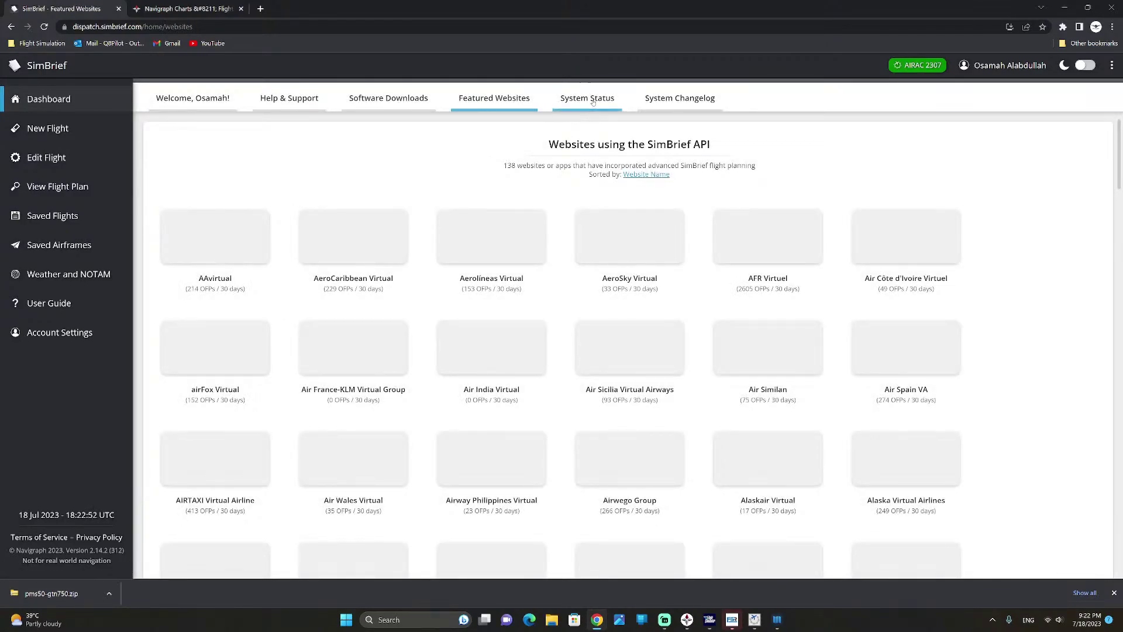
- Examine SimBrief's System Status page, including usage statistics and supported aircraft types, and open the System Changelog
left_click(591, 98)
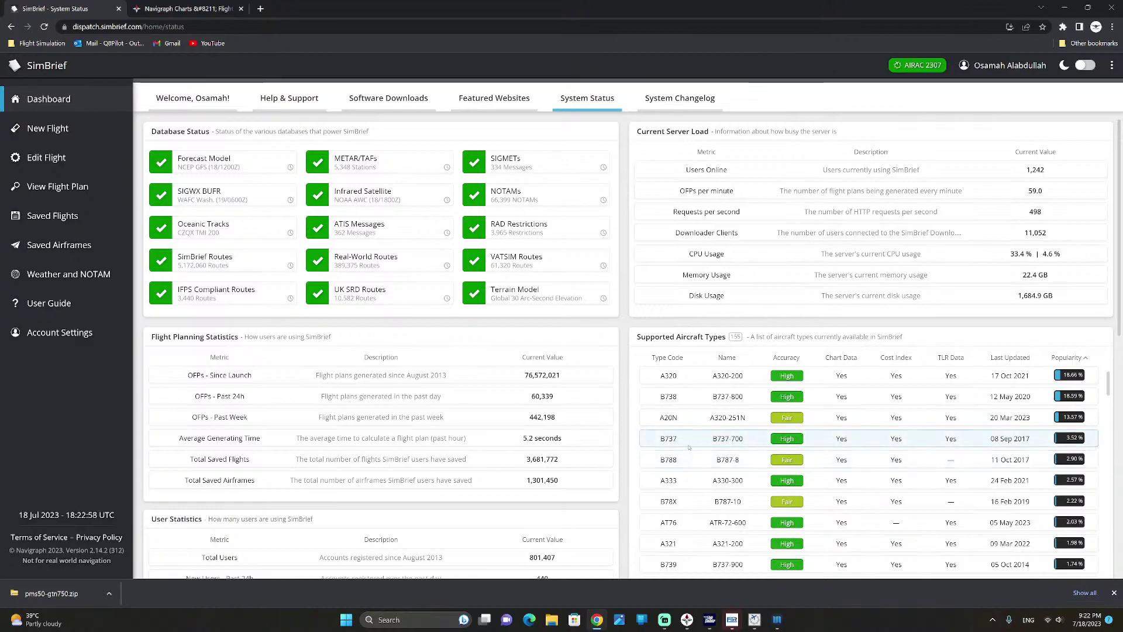
scroll(679, 358, "down", 1)
scroll(678, 357, "down", 2)
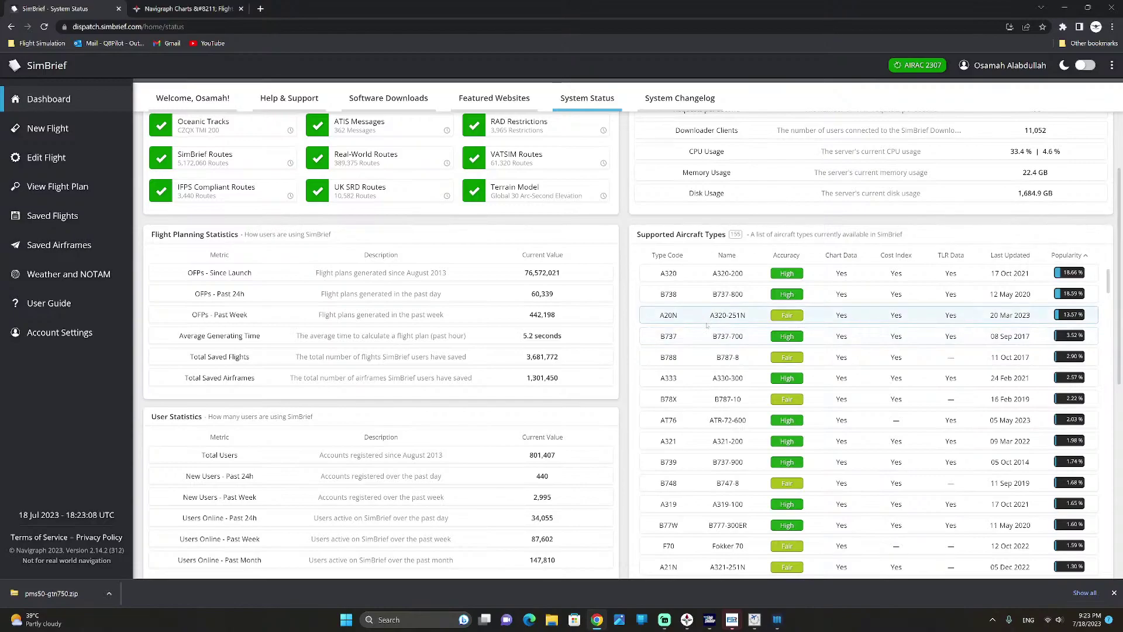
scroll(489, 396, "down", 2)
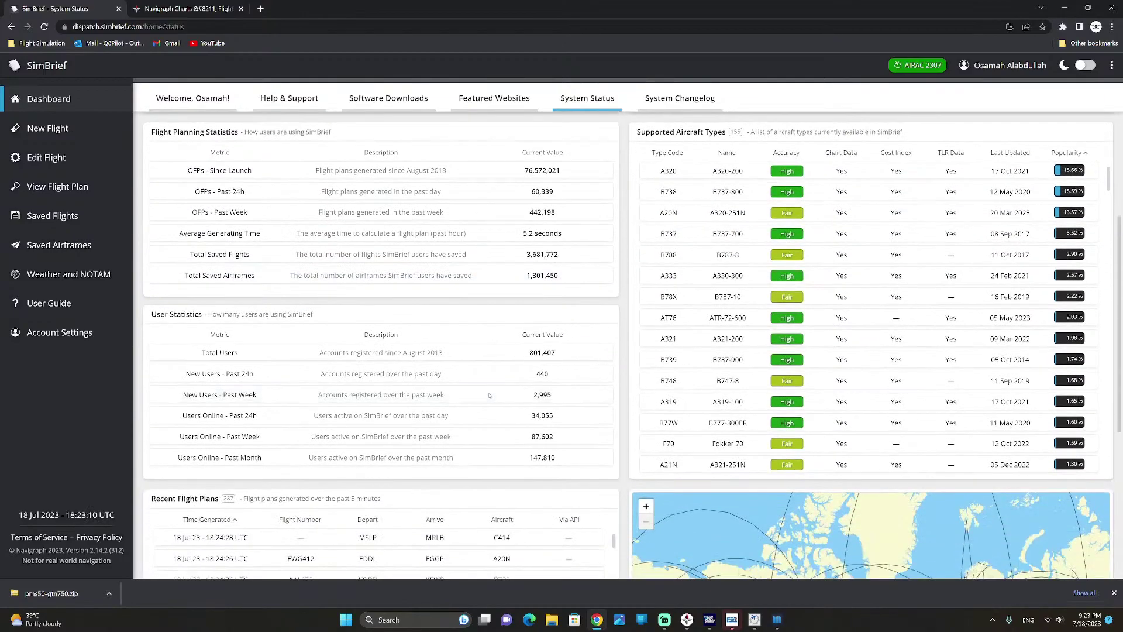
scroll(485, 396, "up", 4)
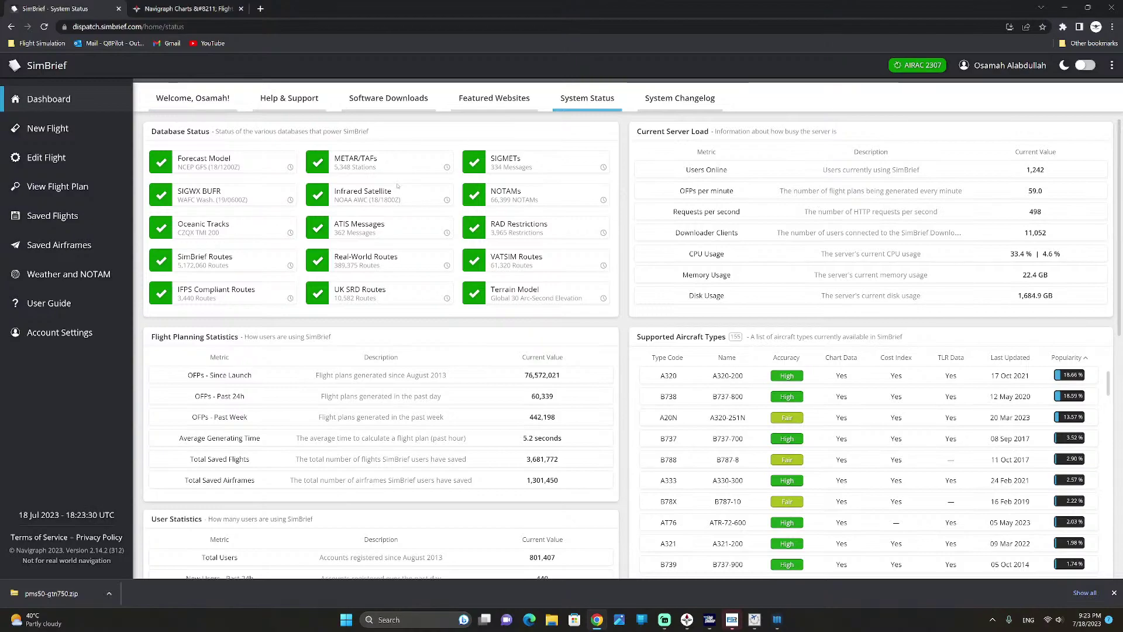
left_click(680, 98)
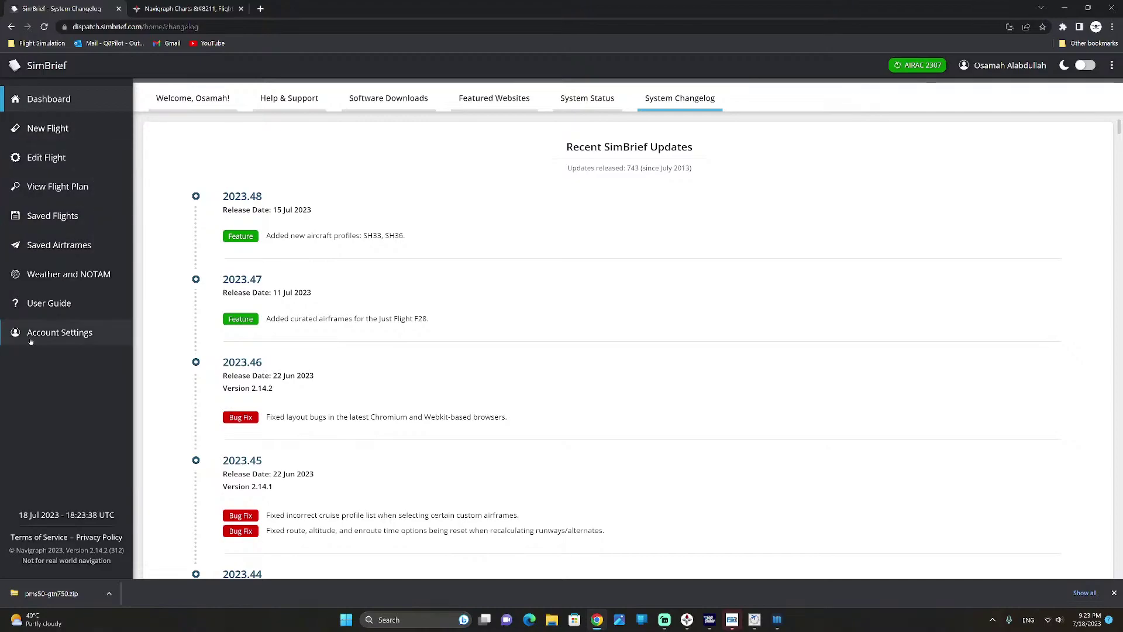
- Start a new SimBrief flight with airline AAL, flight number 788, departure EGLL and arrival KJFK
left_click(46, 126)
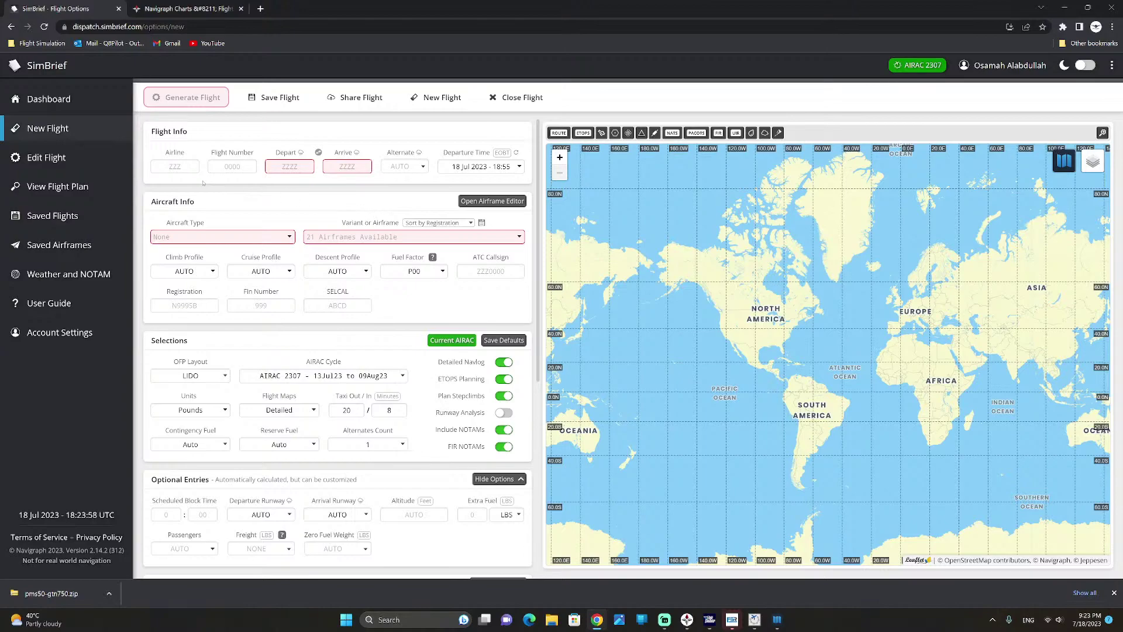
left_click(181, 167)
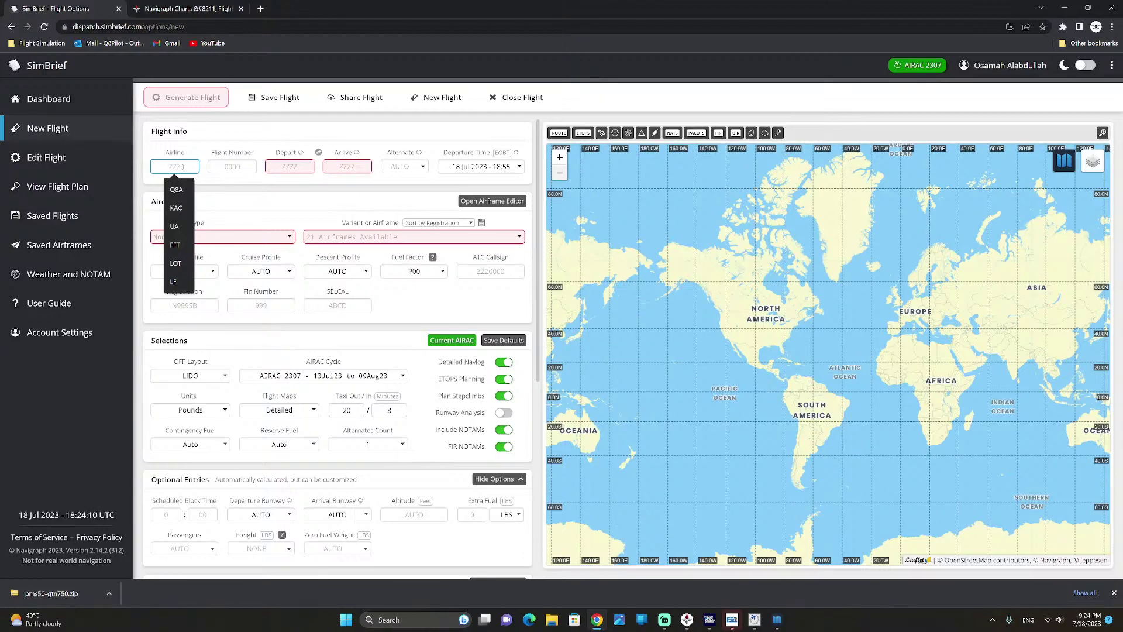
type("AAL")
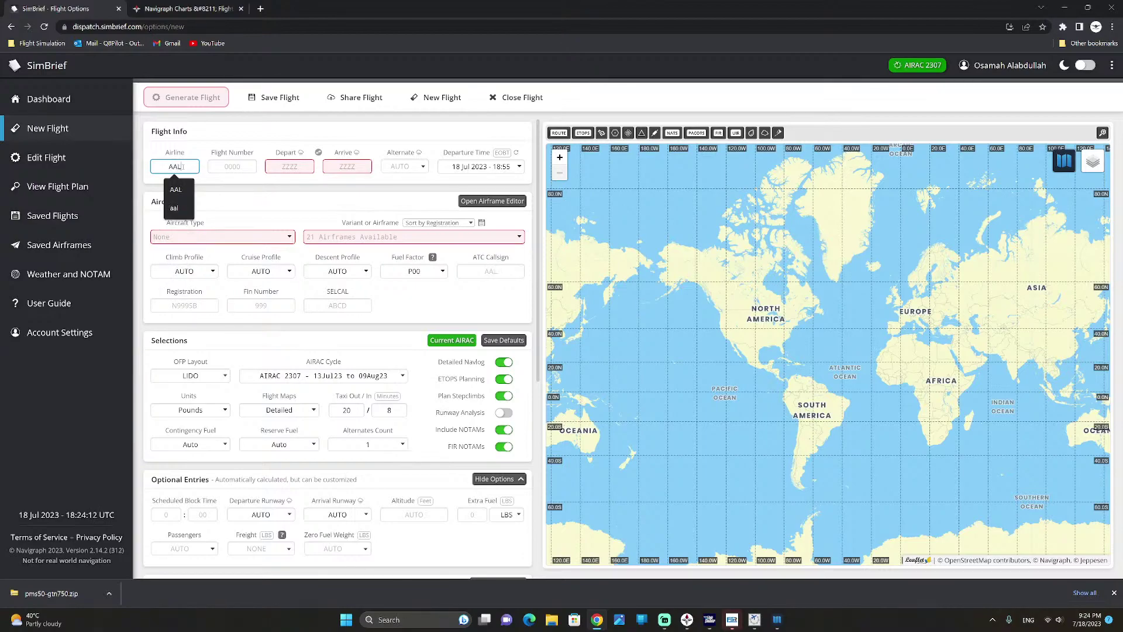
left_click(232, 167)
type("7")
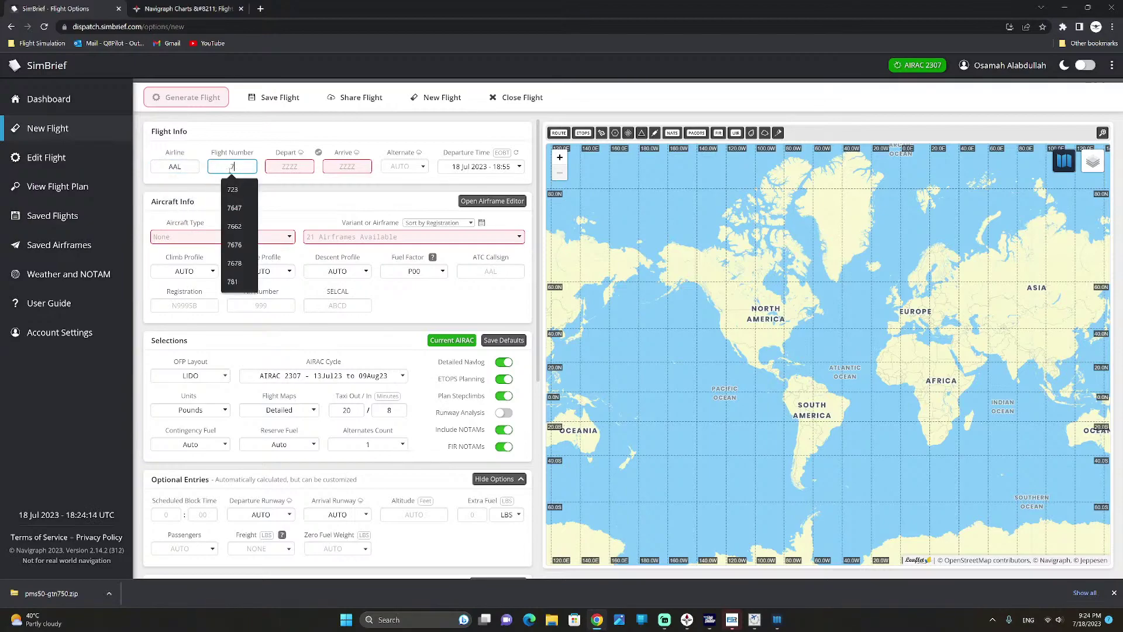
type("88")
left_click(284, 168)
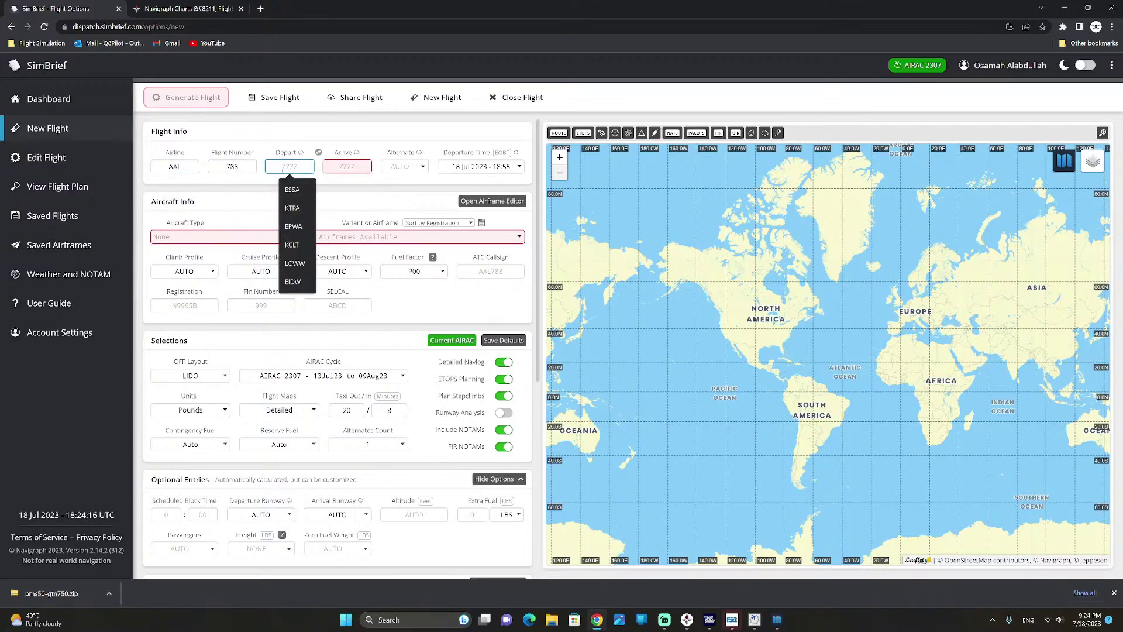
type("EGLL")
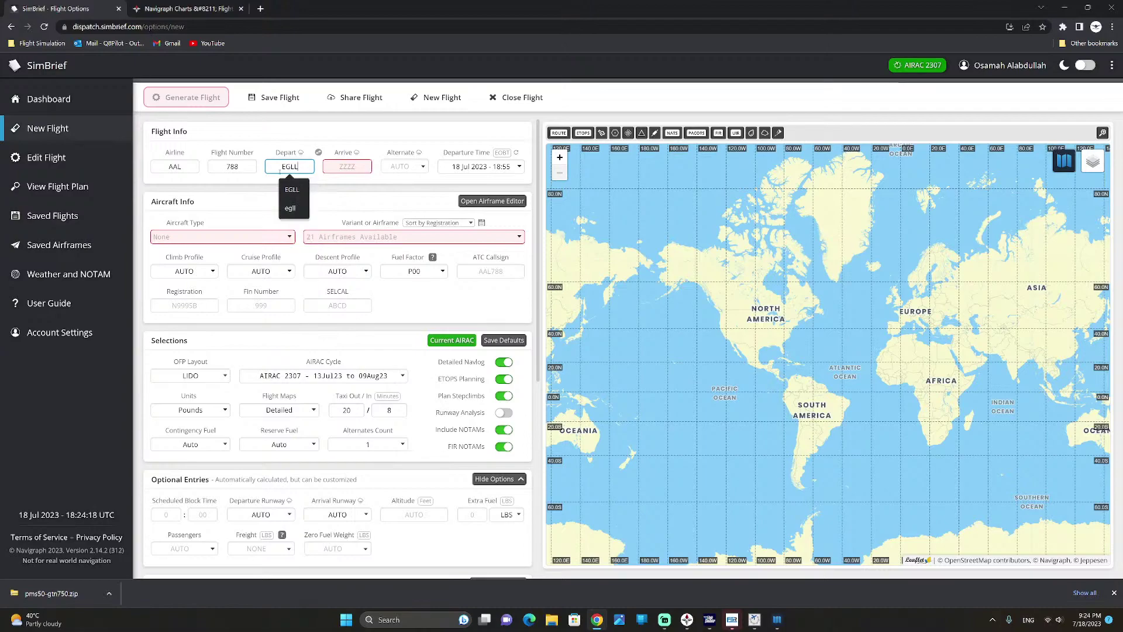
left_click(335, 170)
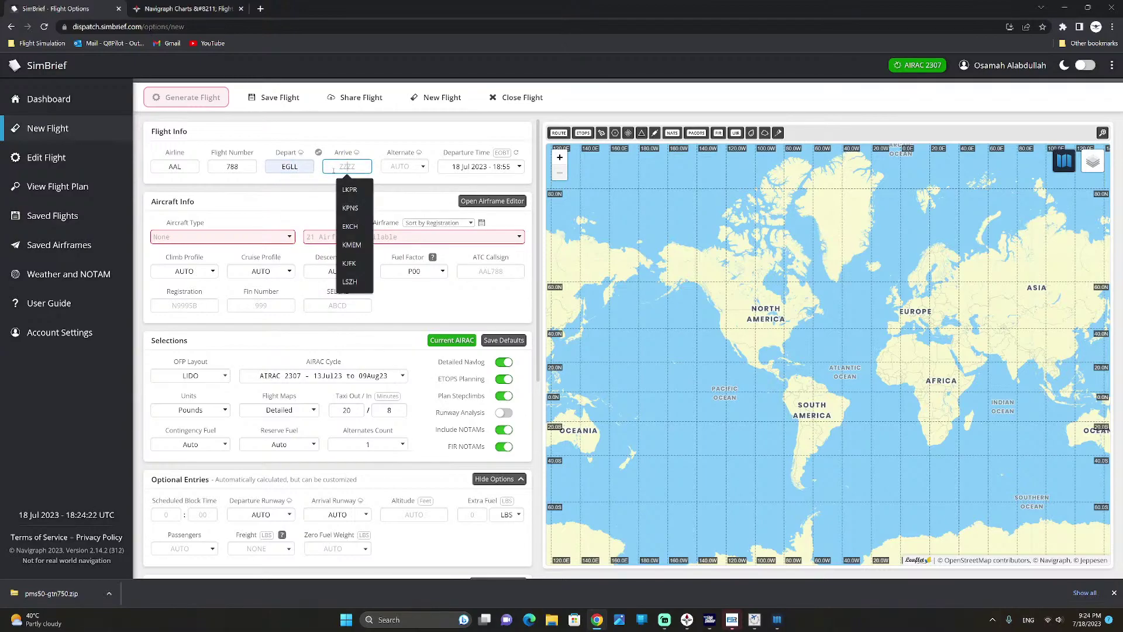
type("KJ")
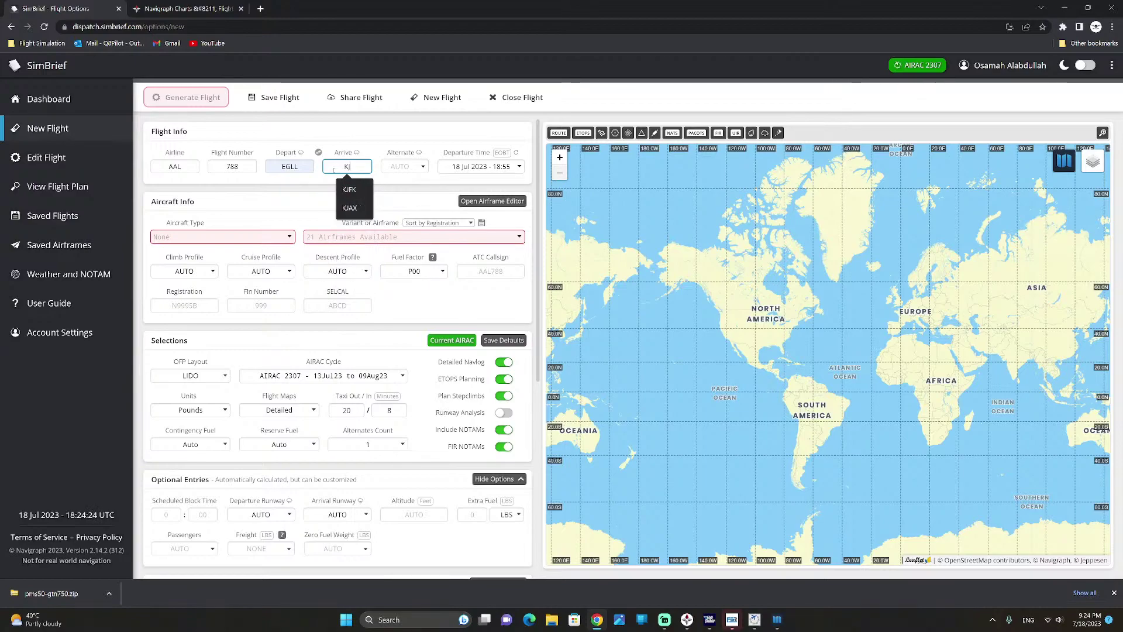
type("FK")
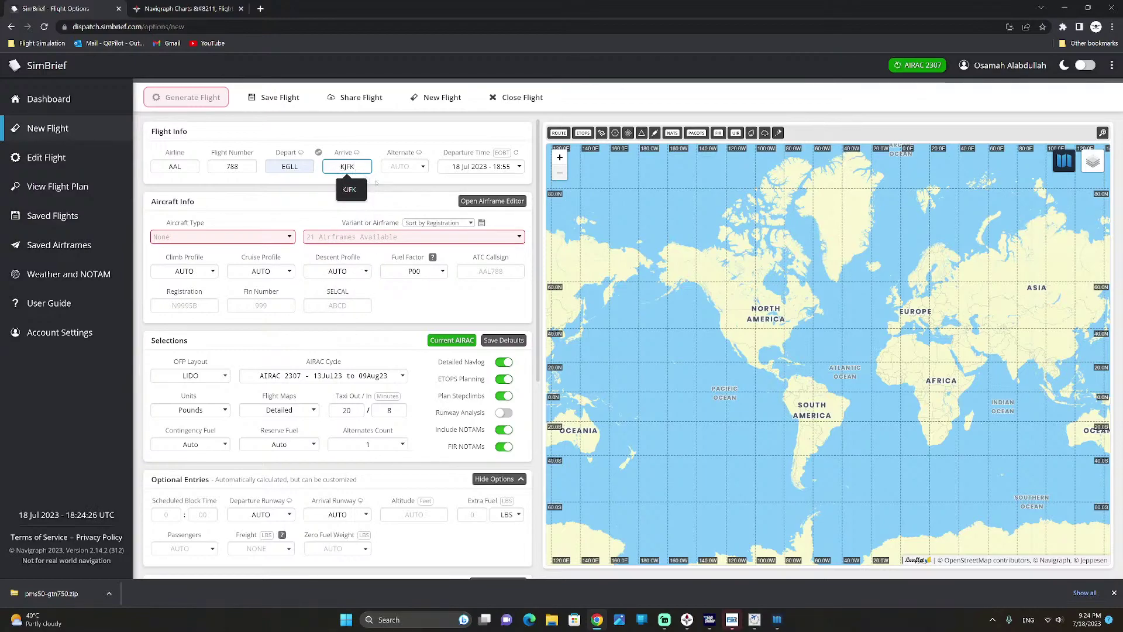
- Set the flight's aircraft type to B744 - B747-400
left_click(378, 184)
left_click(276, 238)
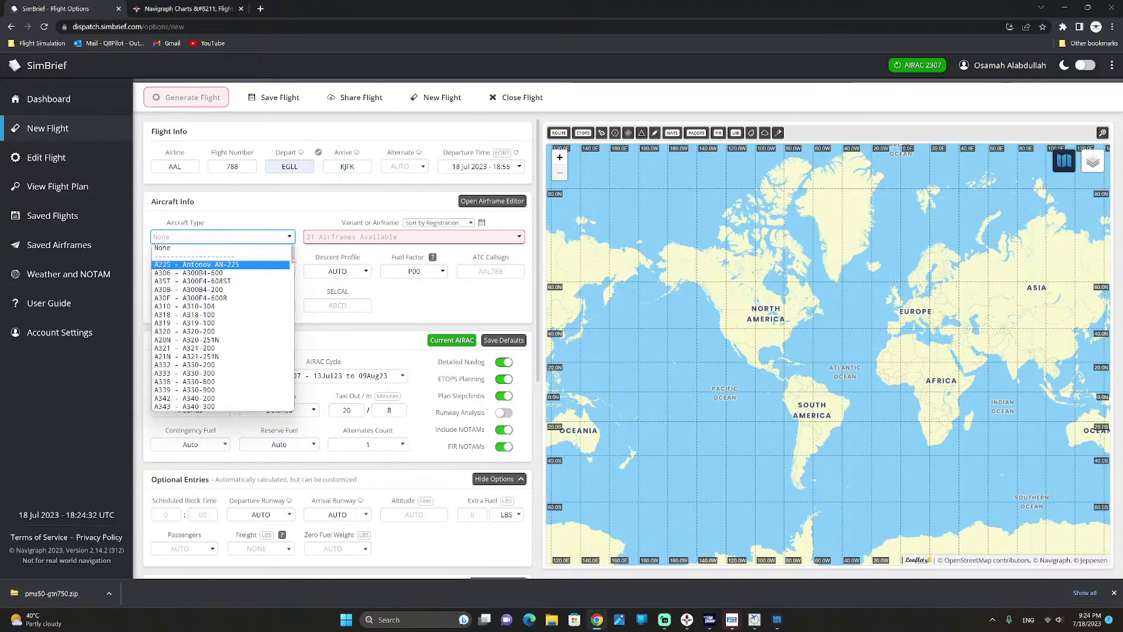
scroll(287, 296, "down", 6)
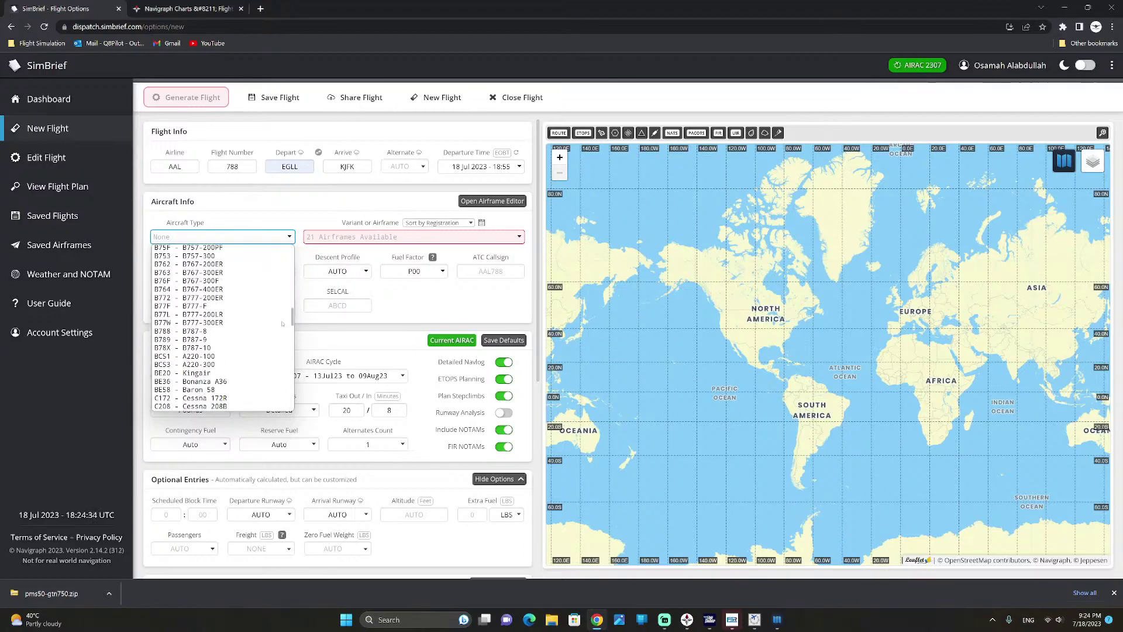
scroll(287, 327, "down", 15)
scroll(287, 410, "up", 12)
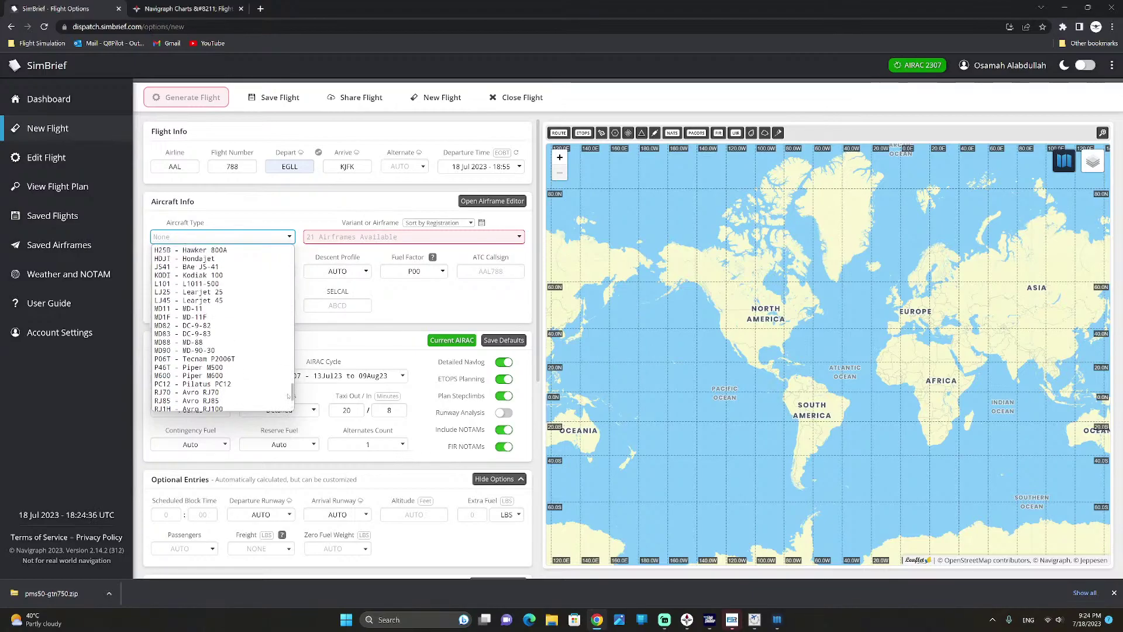
scroll(286, 328, "up", 8)
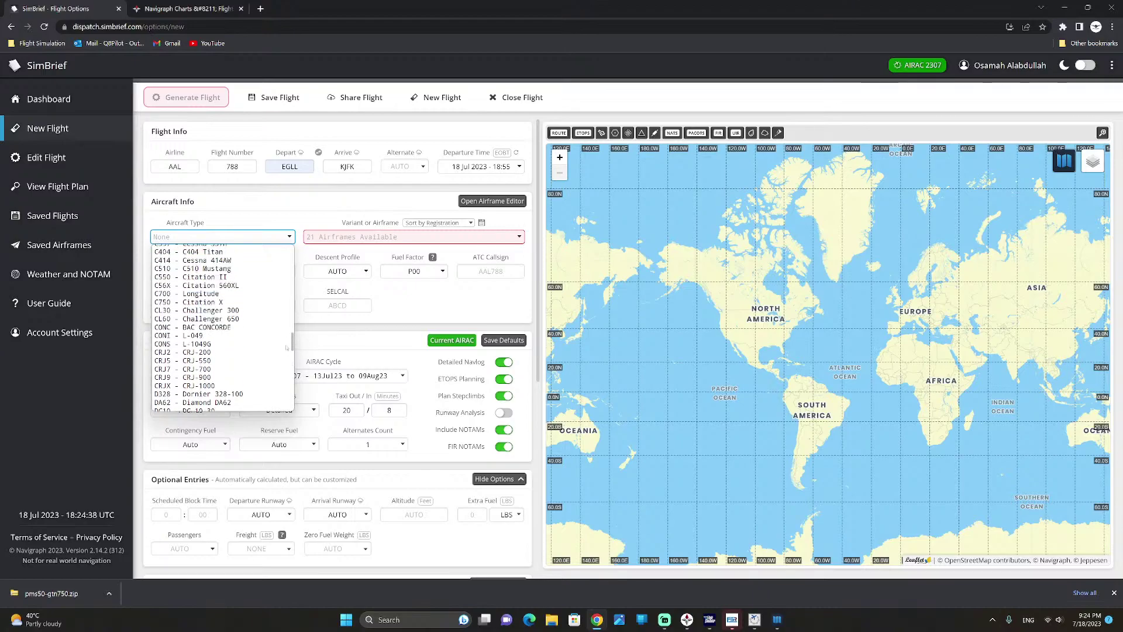
scroll(281, 294, "up", 3)
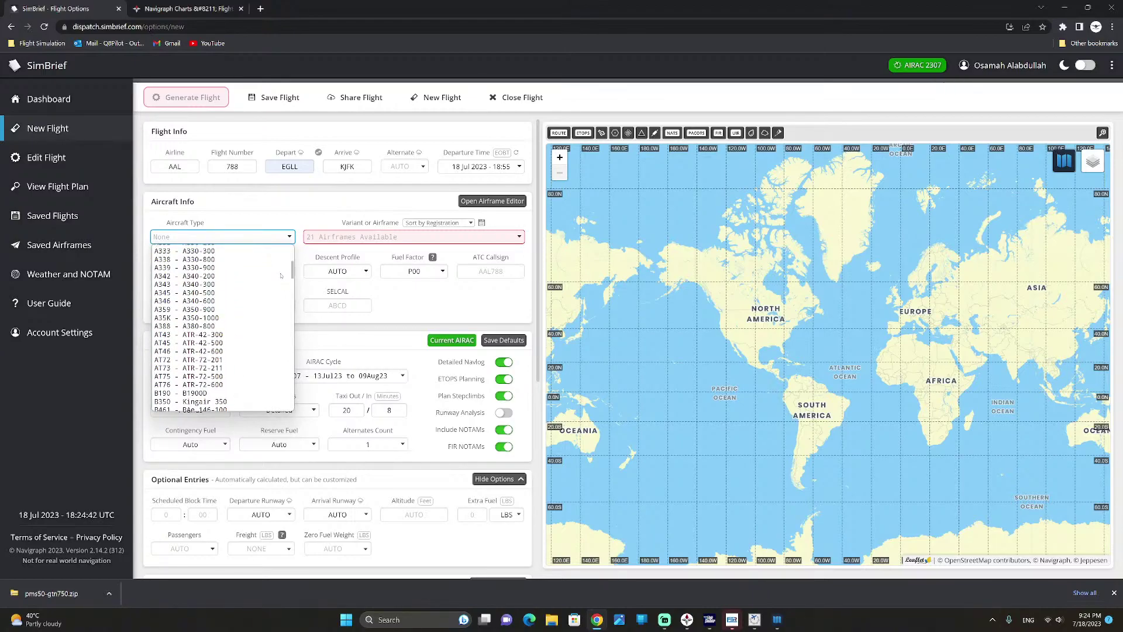
scroll(282, 274, "down", 5)
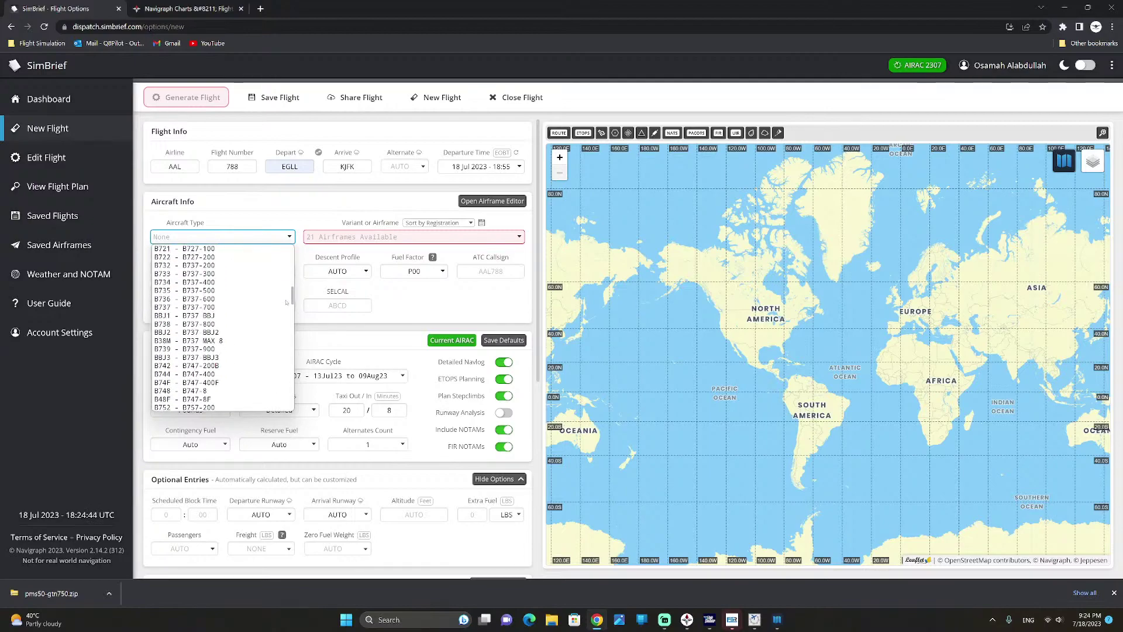
scroll(286, 302, "down", 3)
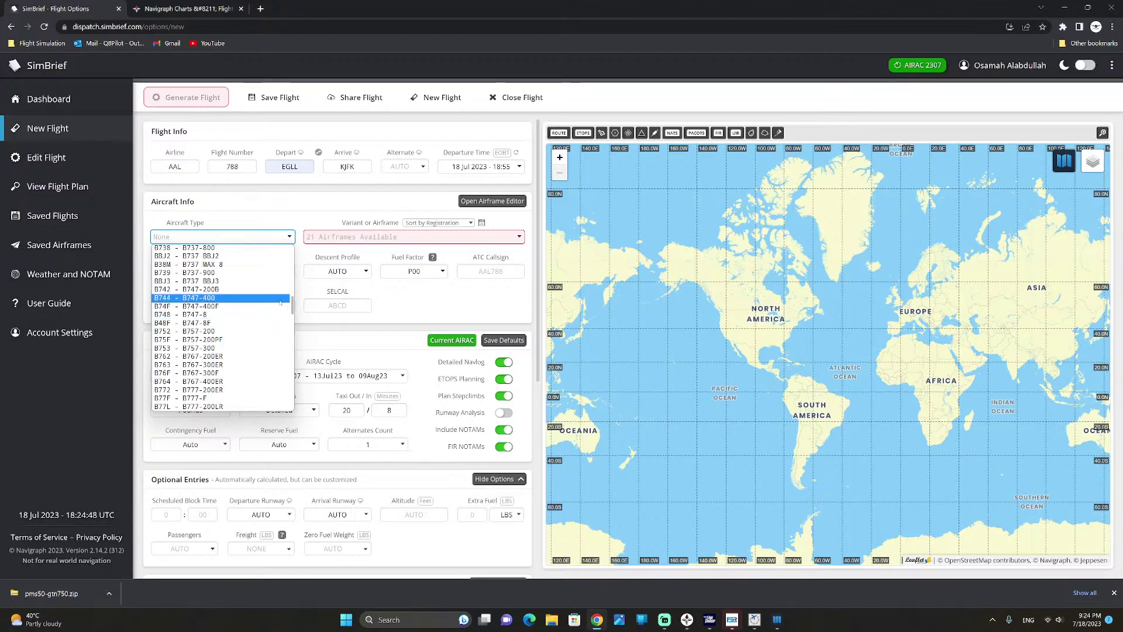
left_click(281, 298)
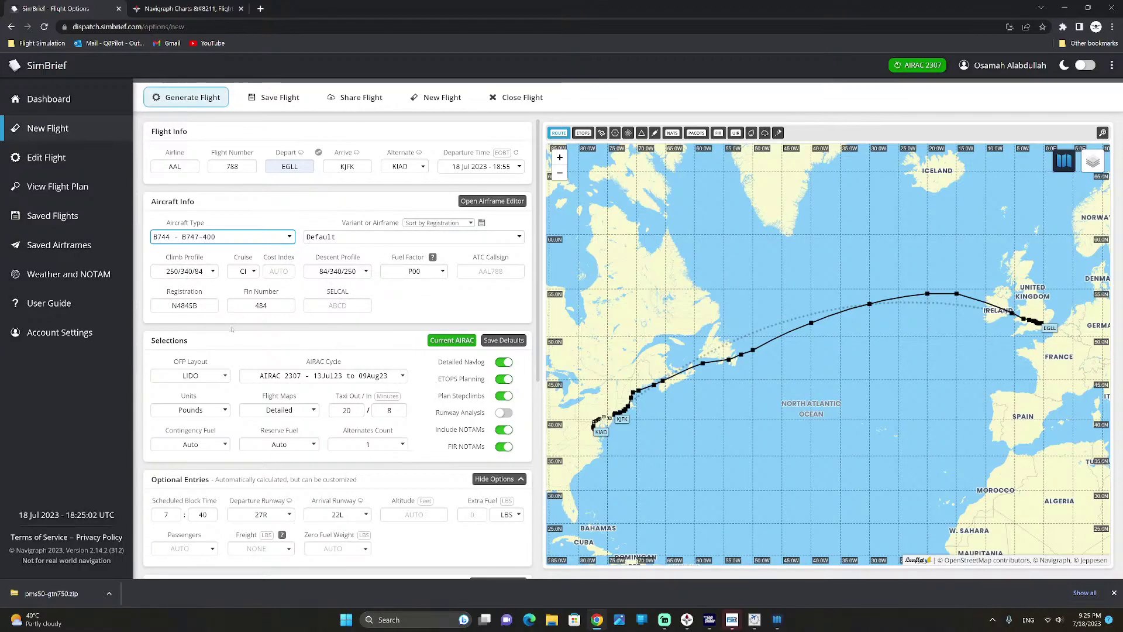
- Review the available OFP layout formats in the flight's Selections section without changing the layout
scroll(232, 329, "down", 1)
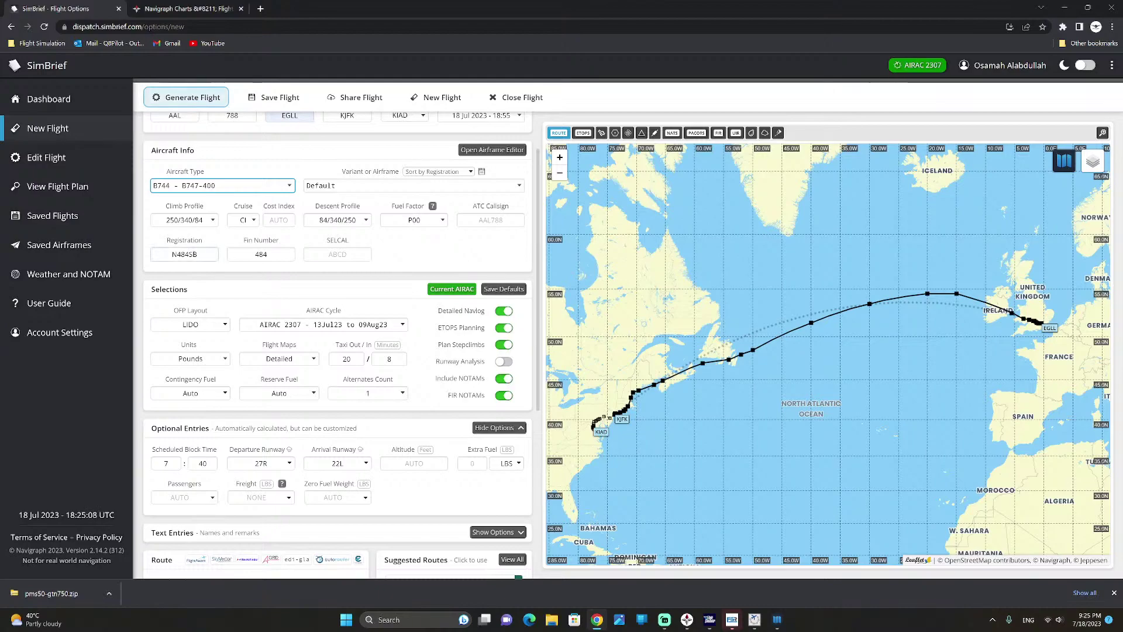
left_click(210, 326)
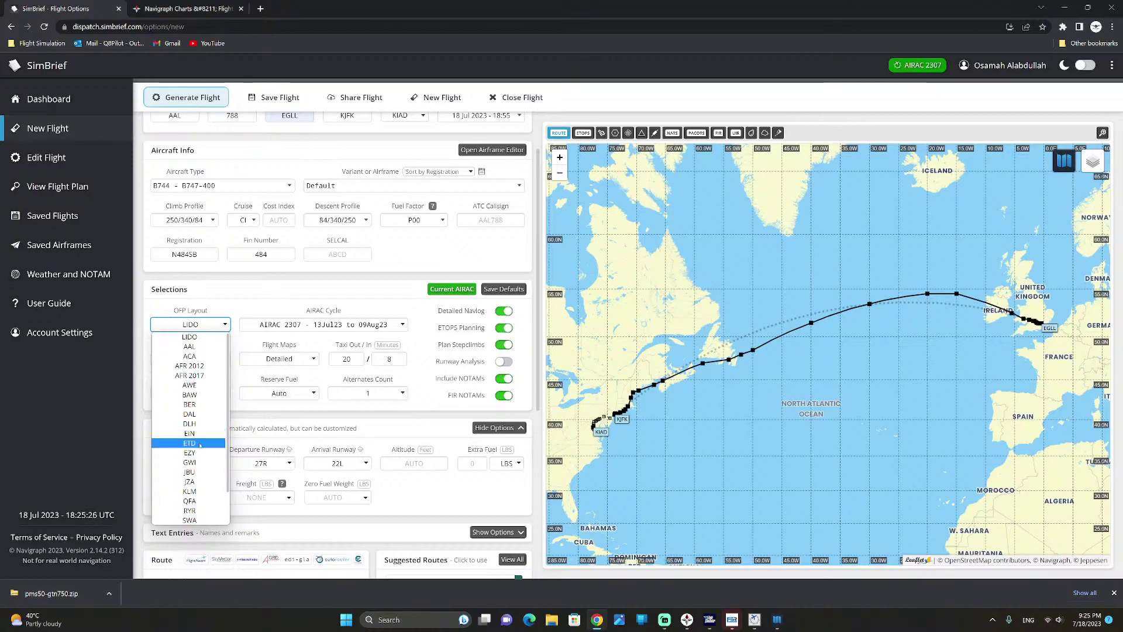
scroll(200, 445, "down", 2)
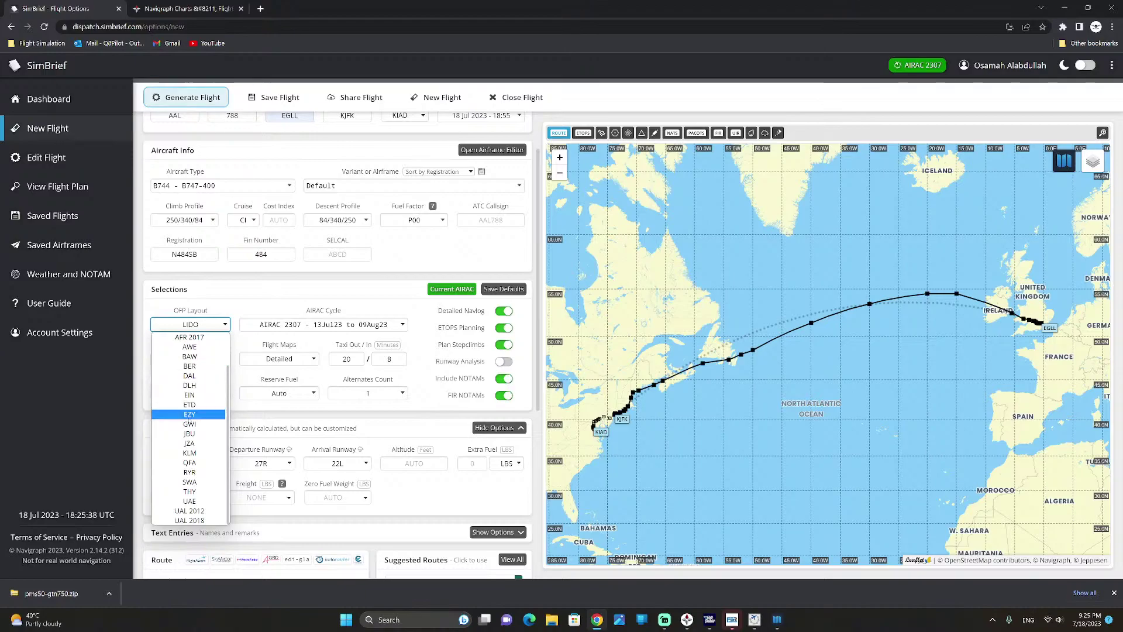
scroll(189, 409, "up", 2)
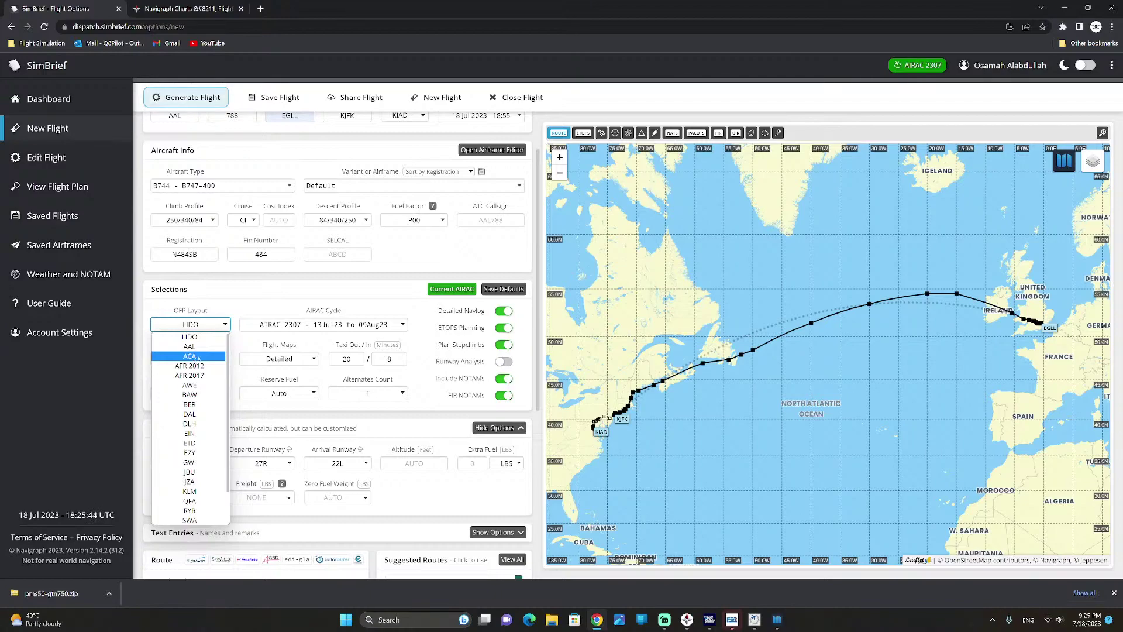
left_click(239, 302)
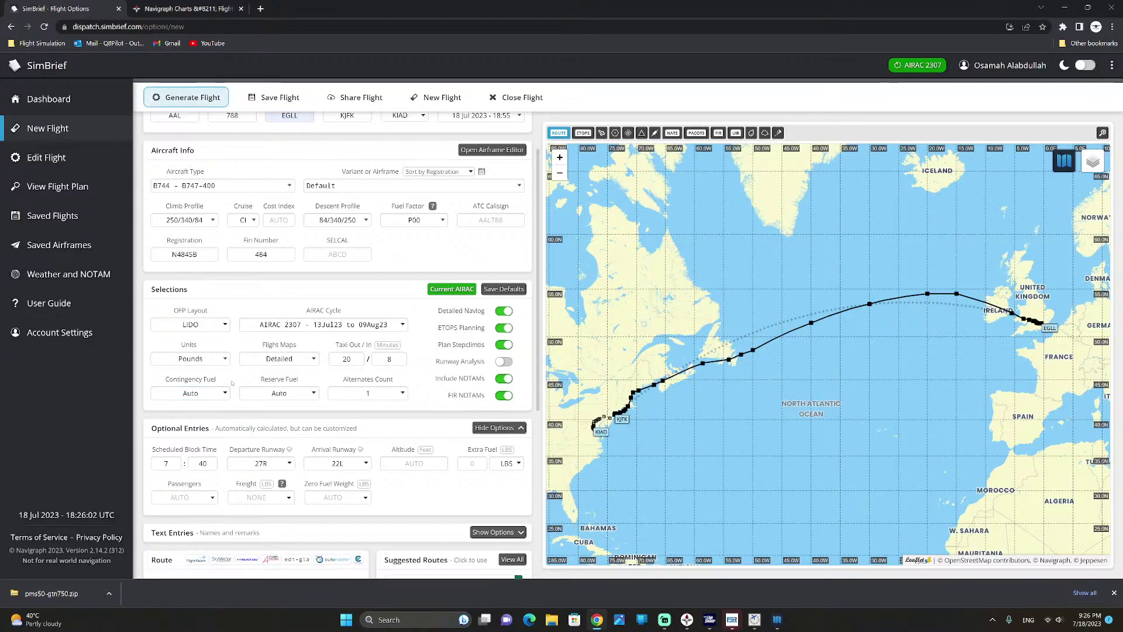
- Examine the flight's aircraft info, selections, optional entries, selected route and suggested routes
scroll(232, 383, "down", 1)
scroll(233, 382, "up", 1)
scroll(247, 266, "up", 1)
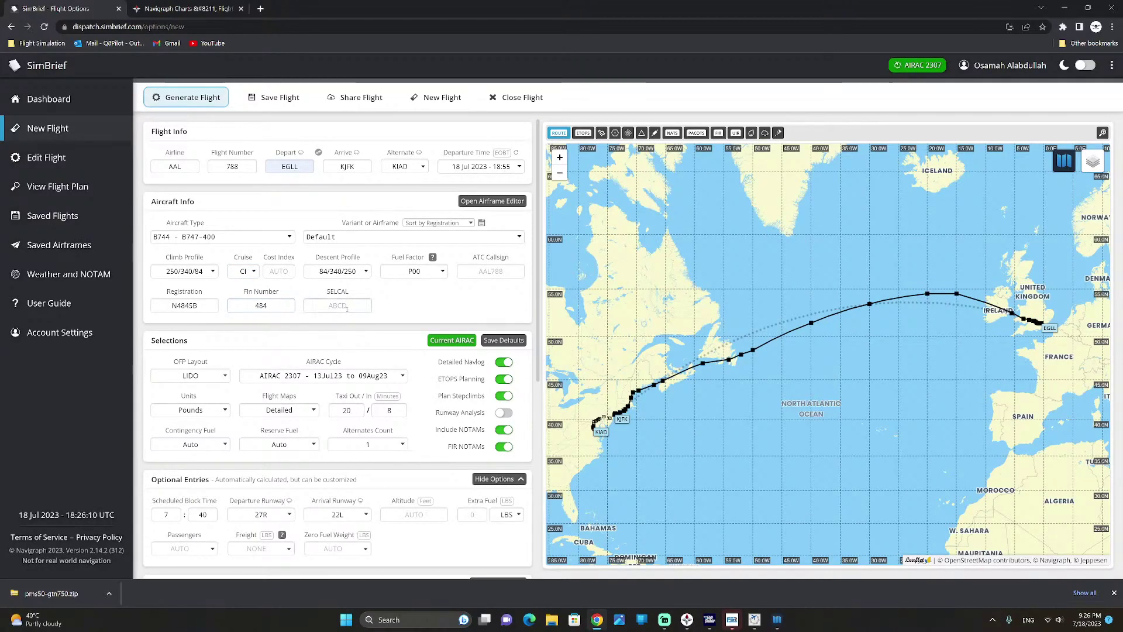
scroll(368, 325, "down", 1)
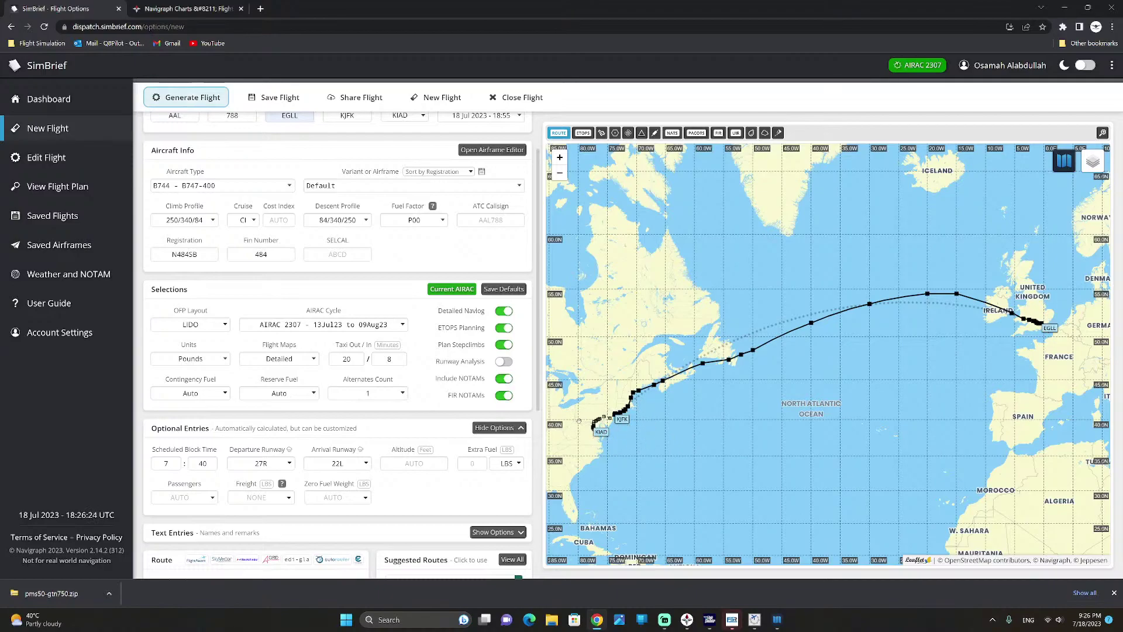
scroll(413, 429, "down", 2)
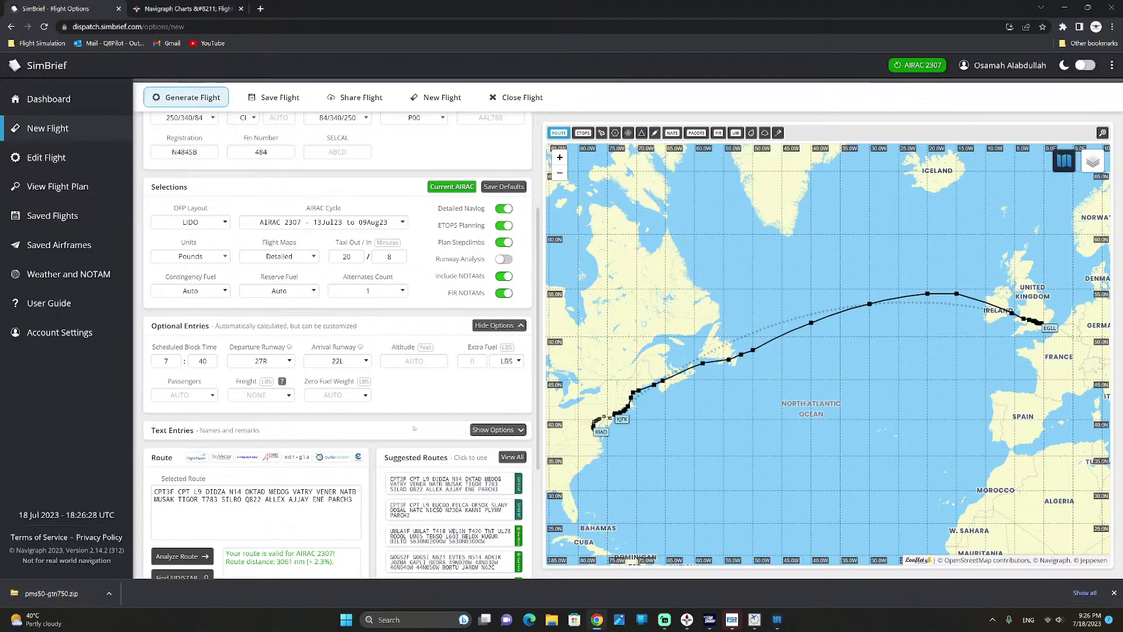
left_click(357, 394)
scroll(317, 377, "down", 1)
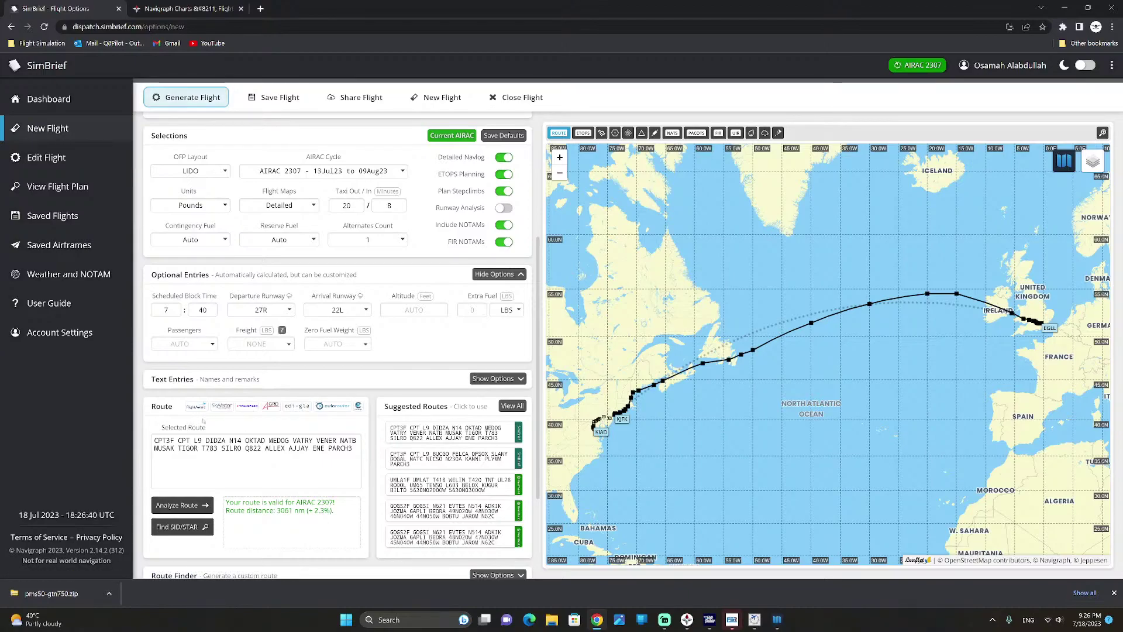
scroll(401, 365, "down", 1)
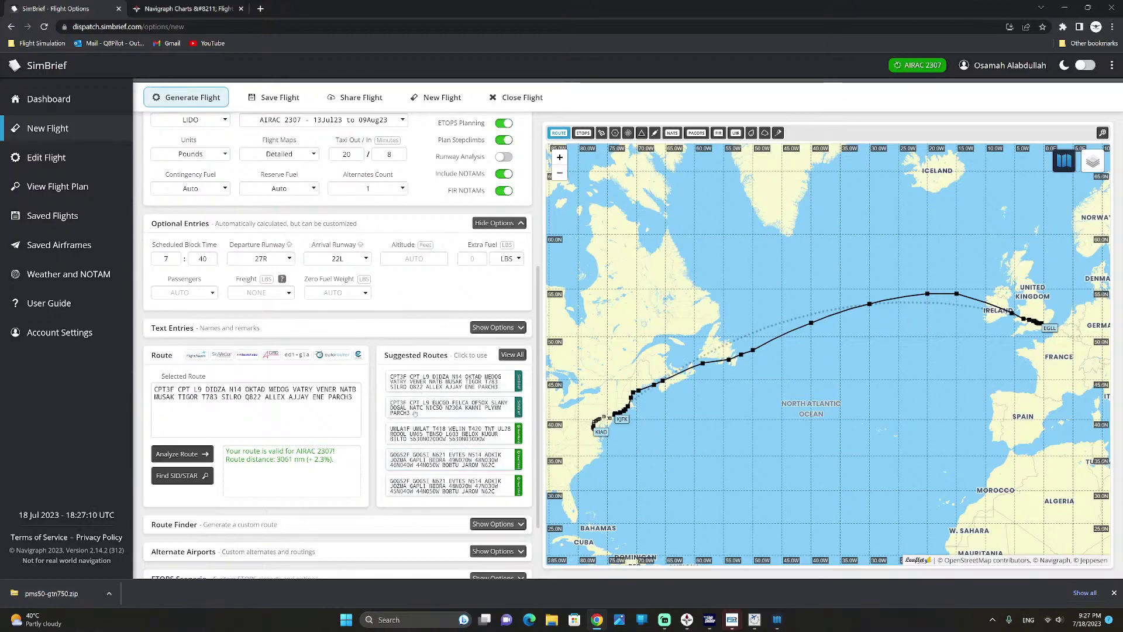
scroll(397, 452, "down", 2)
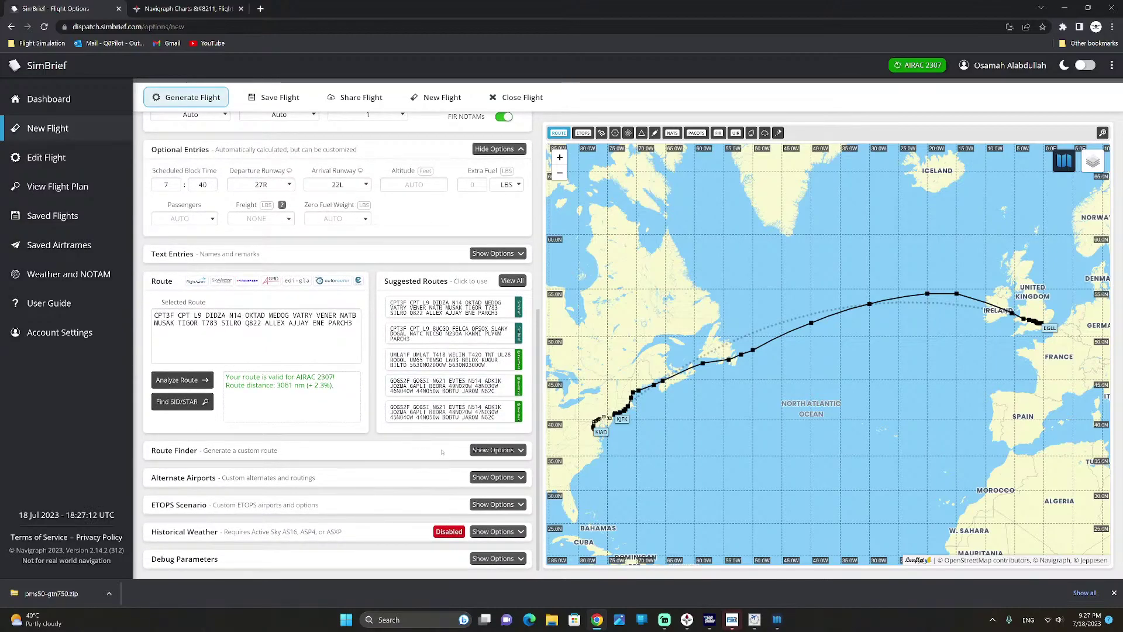
- Expand the Route Finder and Alternate Airports sections and view their options
left_click(497, 449)
scroll(420, 442, "down", 3)
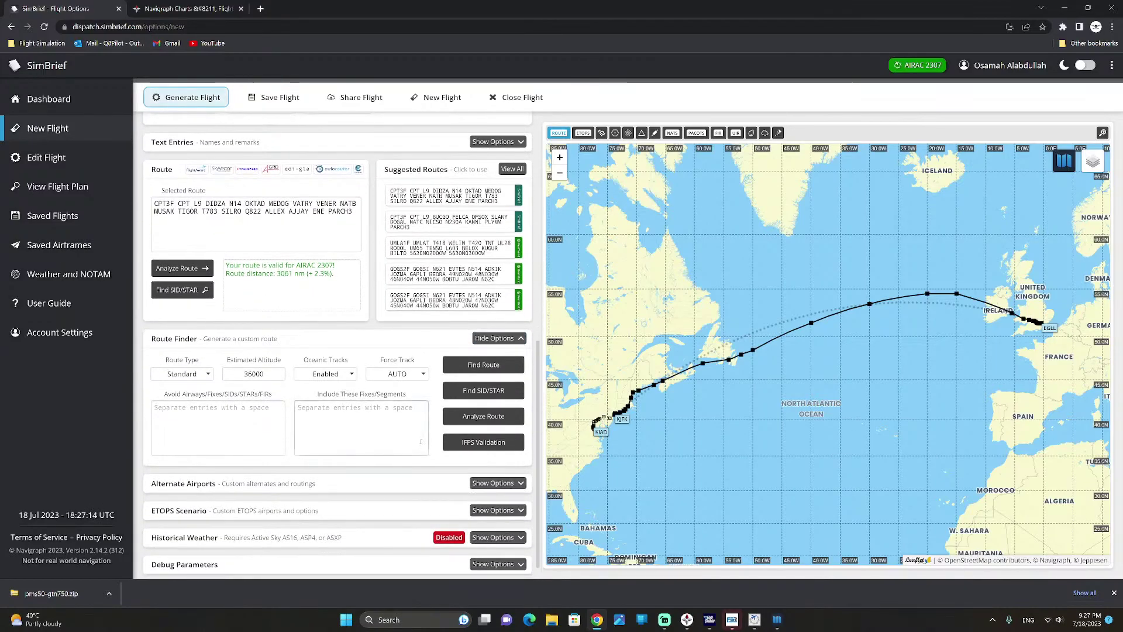
scroll(316, 436, "down", 1)
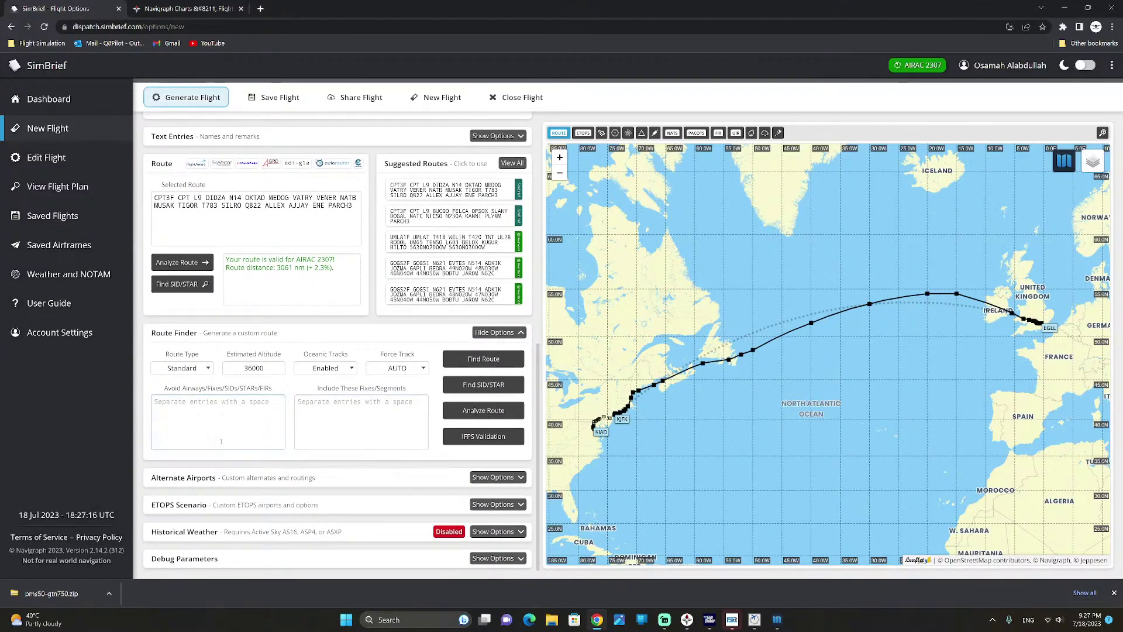
left_click(497, 477)
scroll(456, 469, "down", 2)
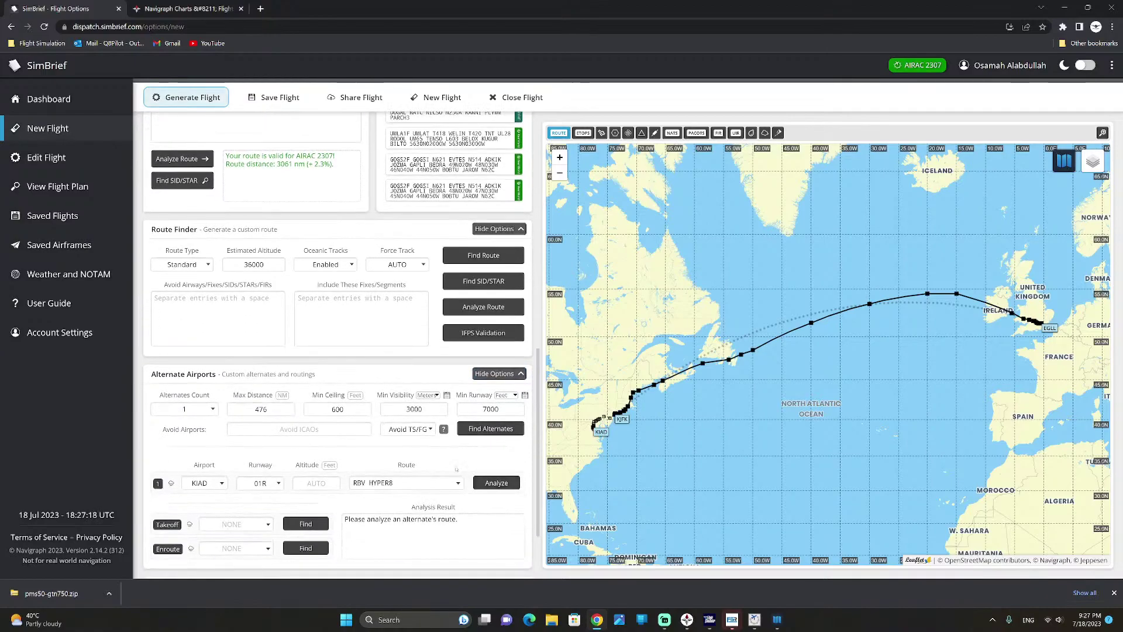
scroll(235, 411, "down", 2)
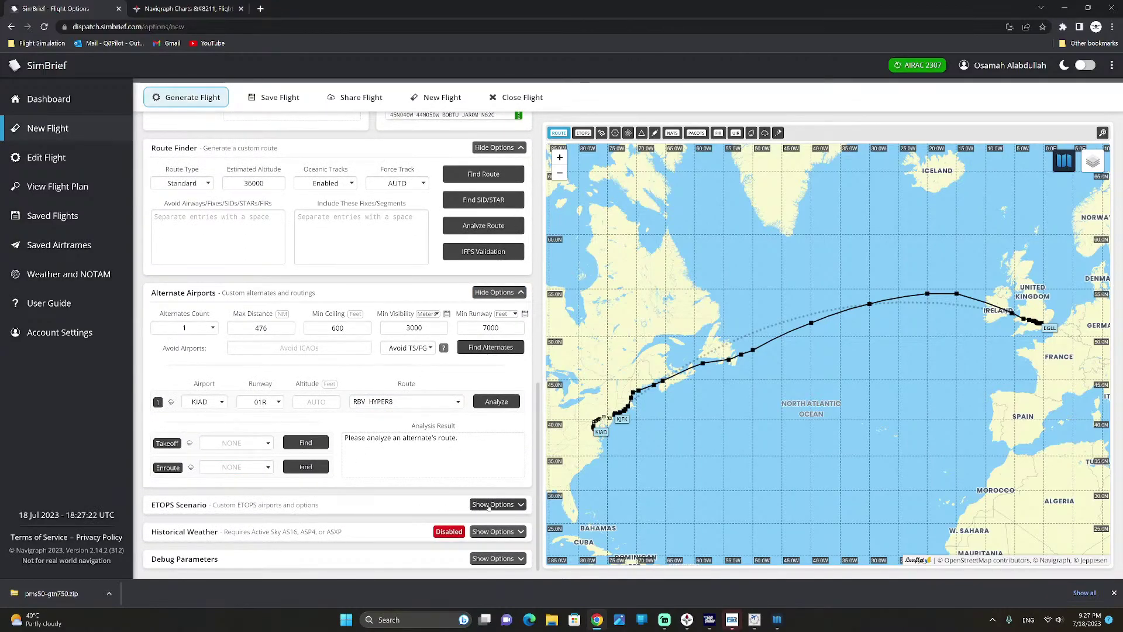
- Expand the ETOPS Scenario and Historical Weather sections and check the available weather snapshot choices
left_click(488, 507)
scroll(314, 456, "down", 2)
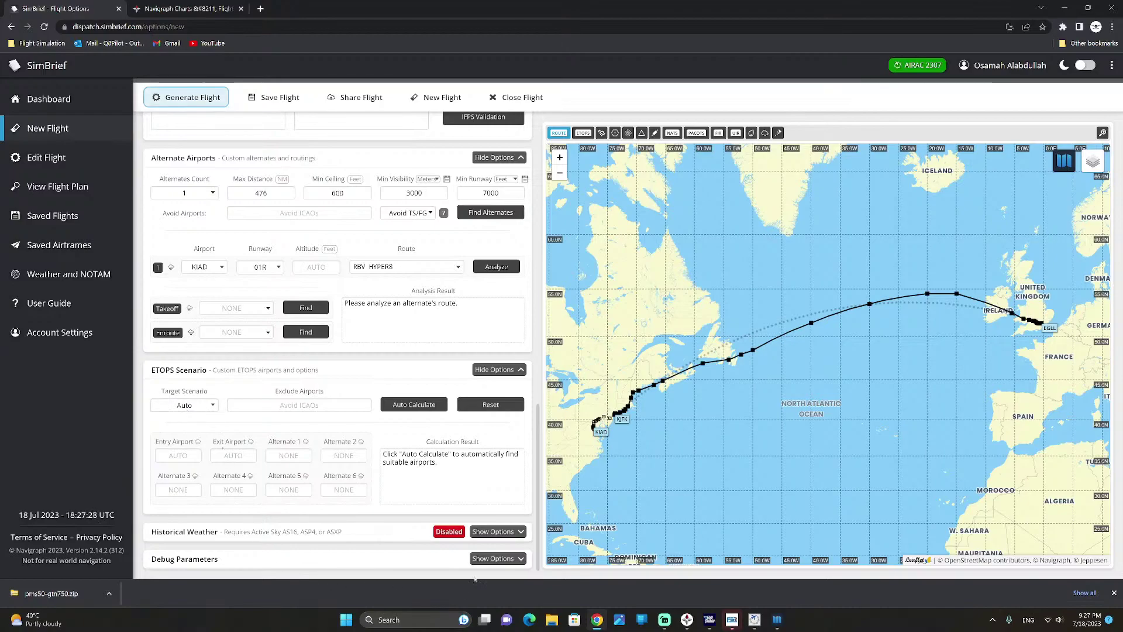
left_click(488, 531)
scroll(468, 503, "down", 1)
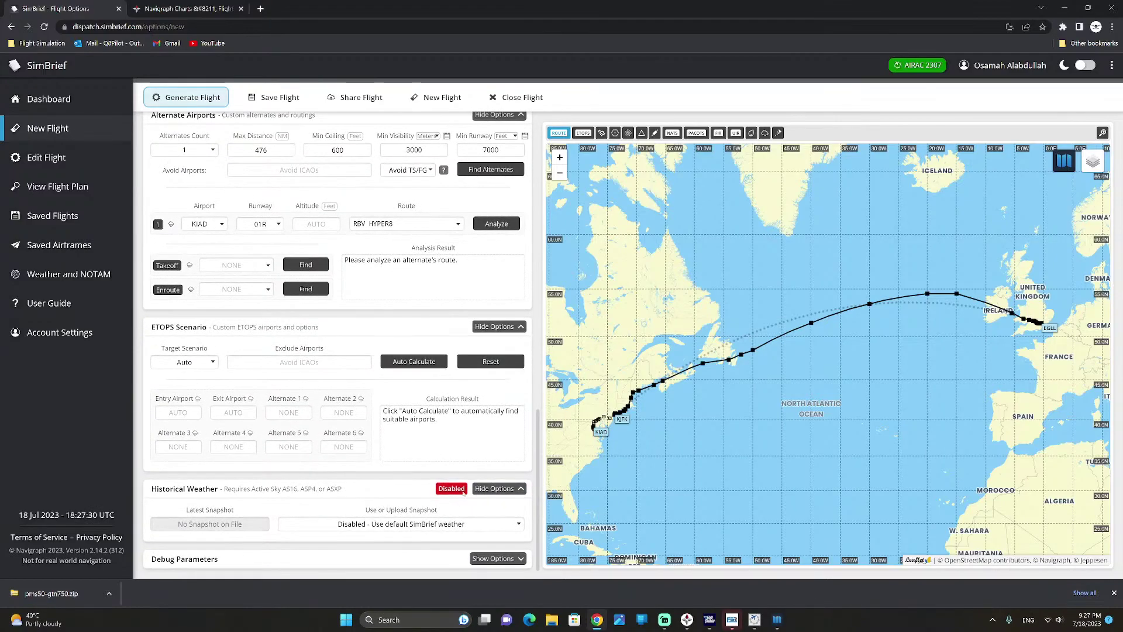
left_click(364, 524)
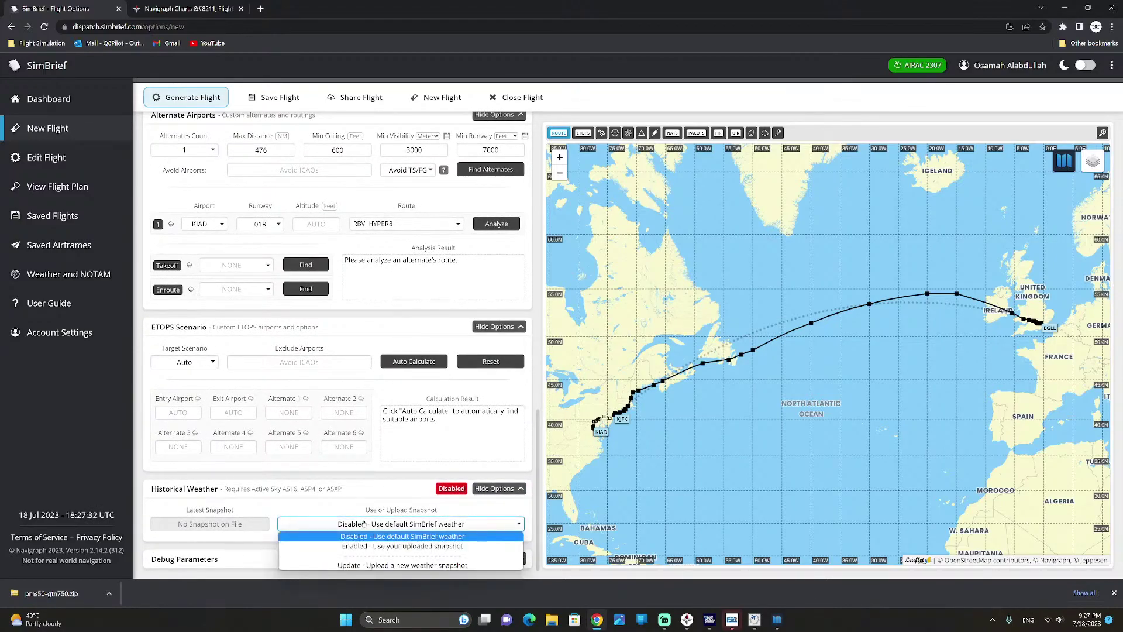
left_click(364, 523)
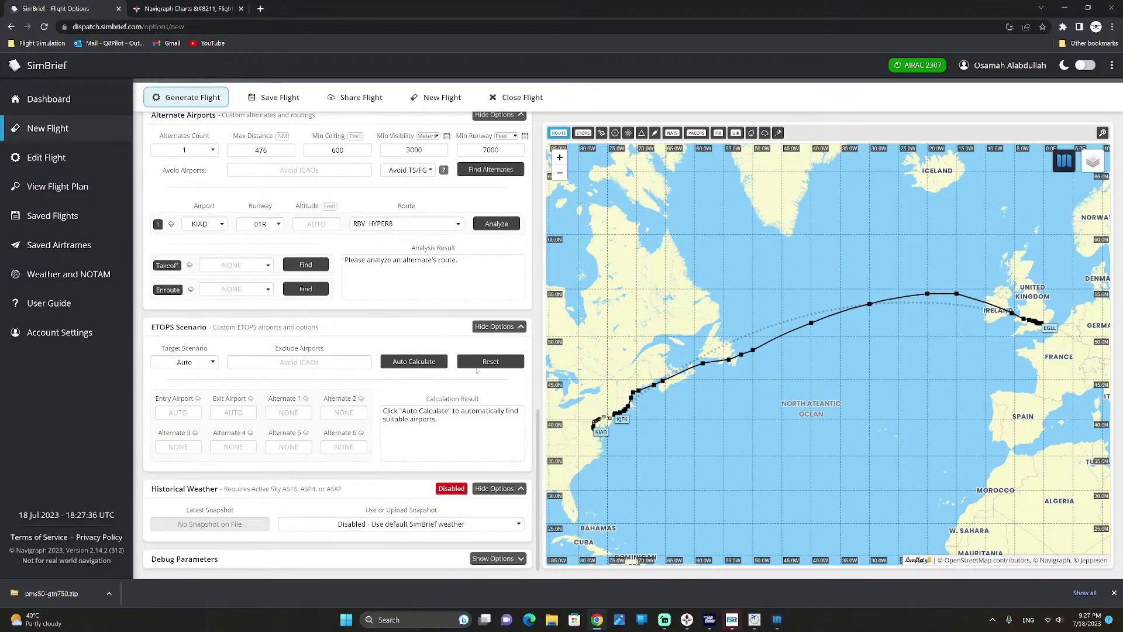
- Expand the Debug Parameters section, view its options and collapse it again
left_click(497, 558)
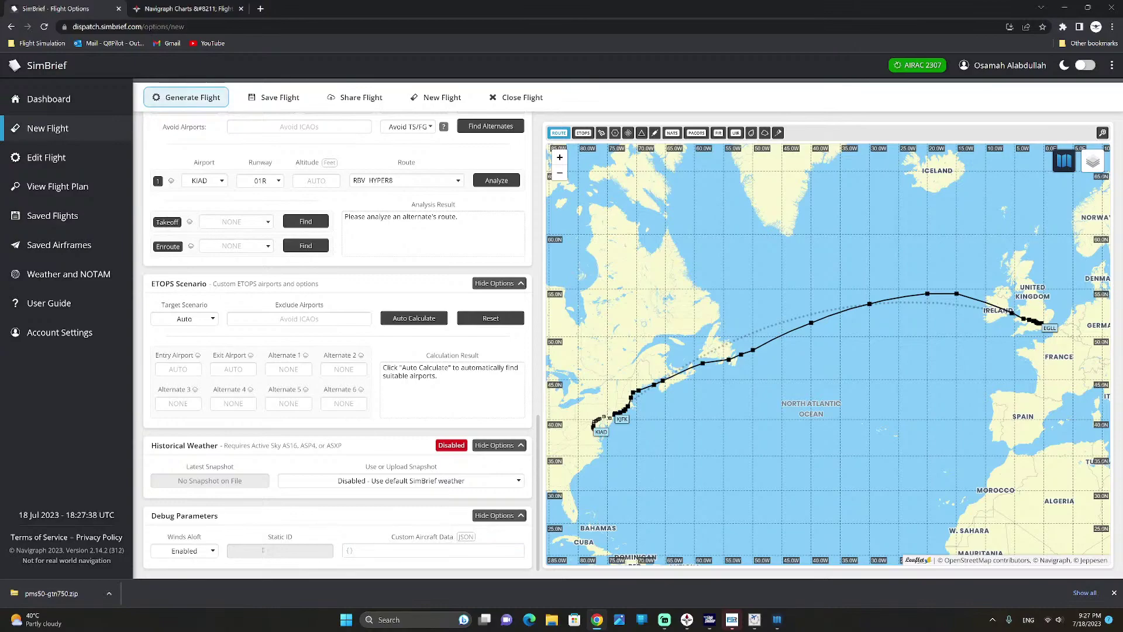
left_click(344, 550)
scroll(205, 532, "up", 1)
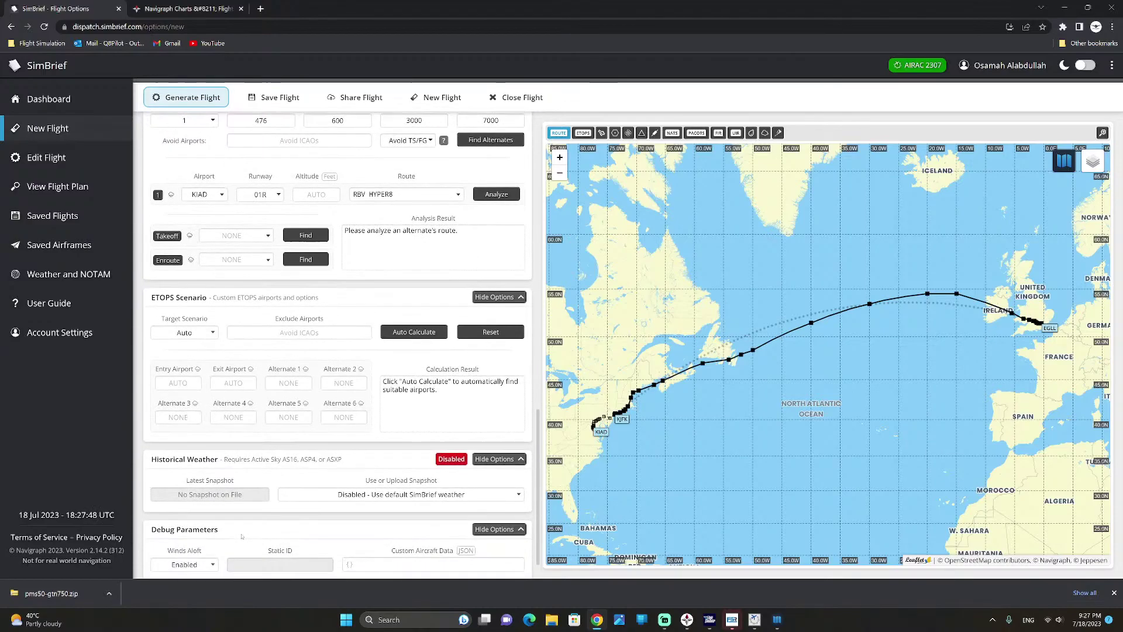
scroll(245, 529, "down", 2)
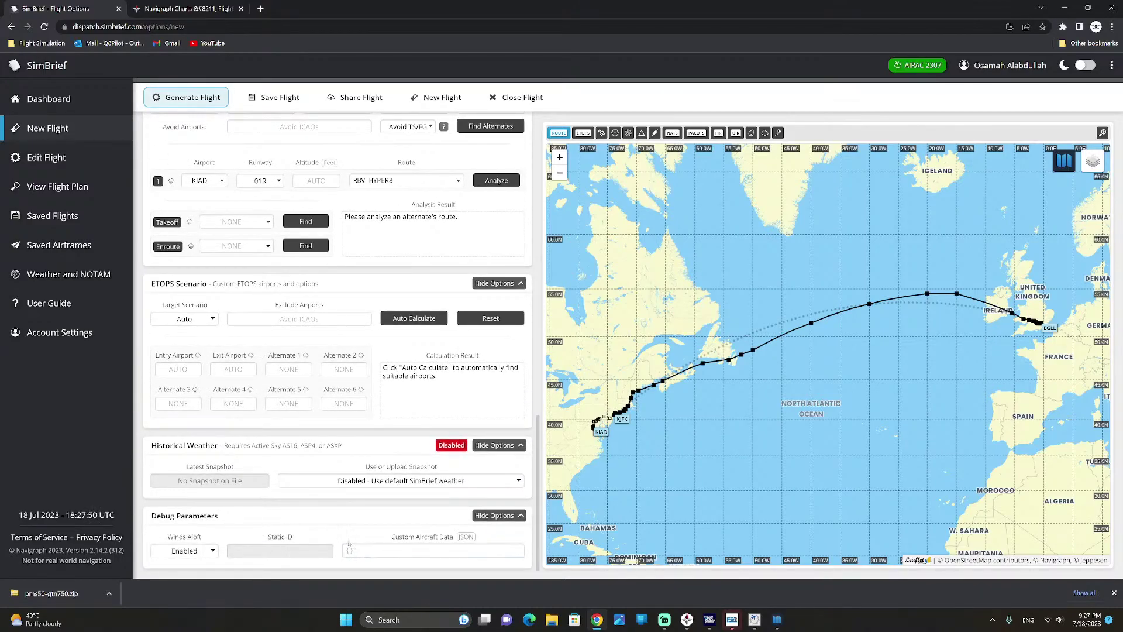
left_click(496, 516)
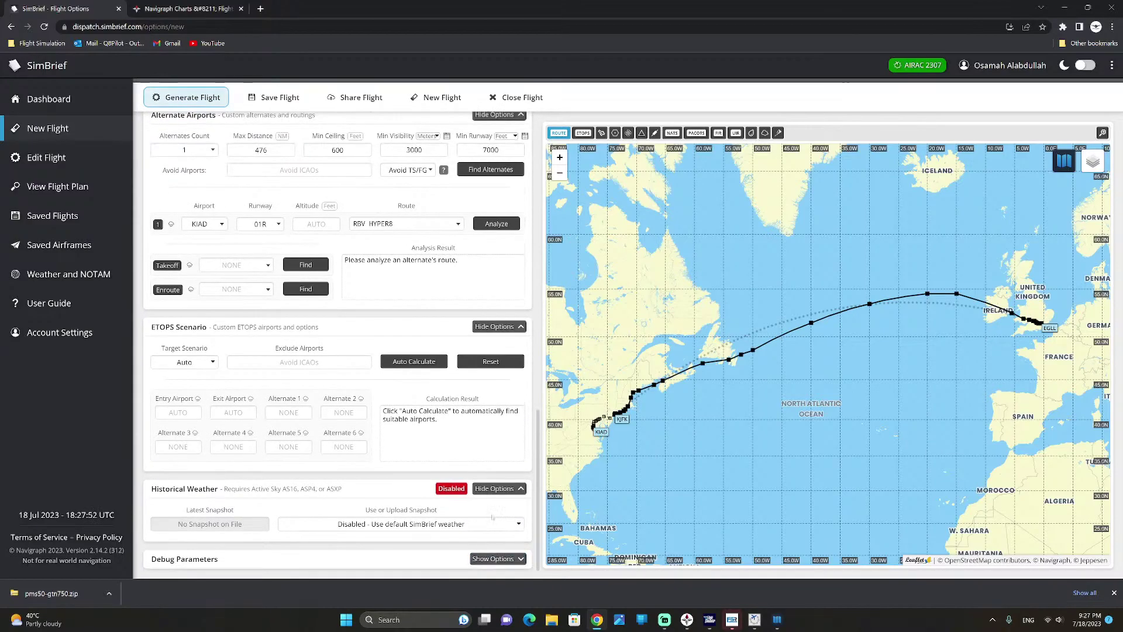
- Generate the EGLL to KJFK flight plan and view its route across the North Atlantic on the briefing map
scroll(492, 516, "up", 15)
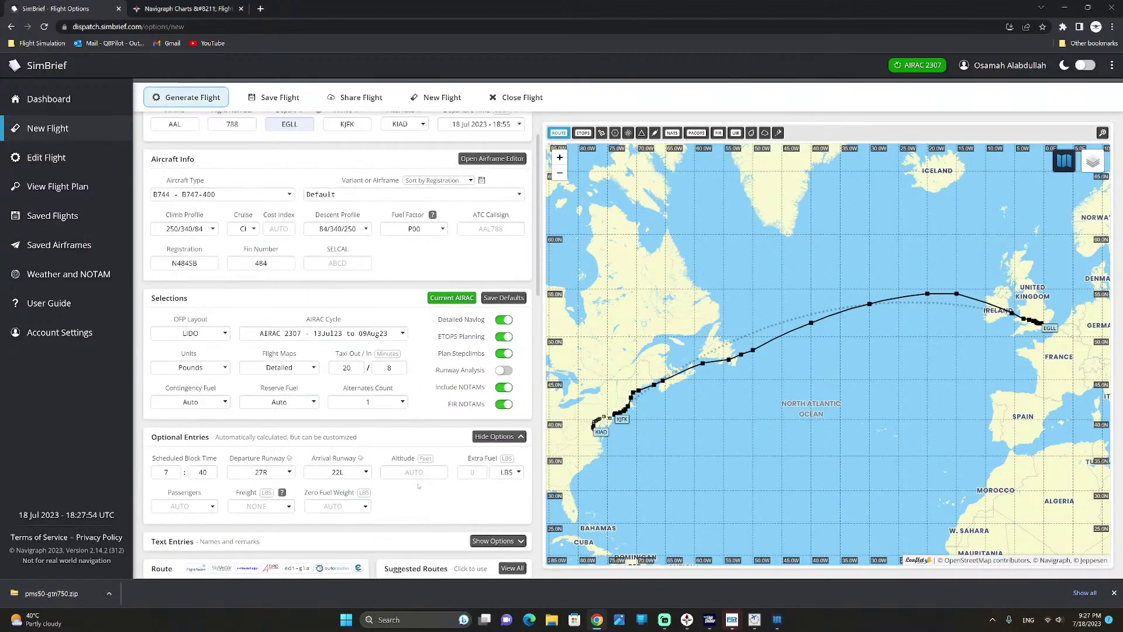
scroll(418, 486, "up", 1)
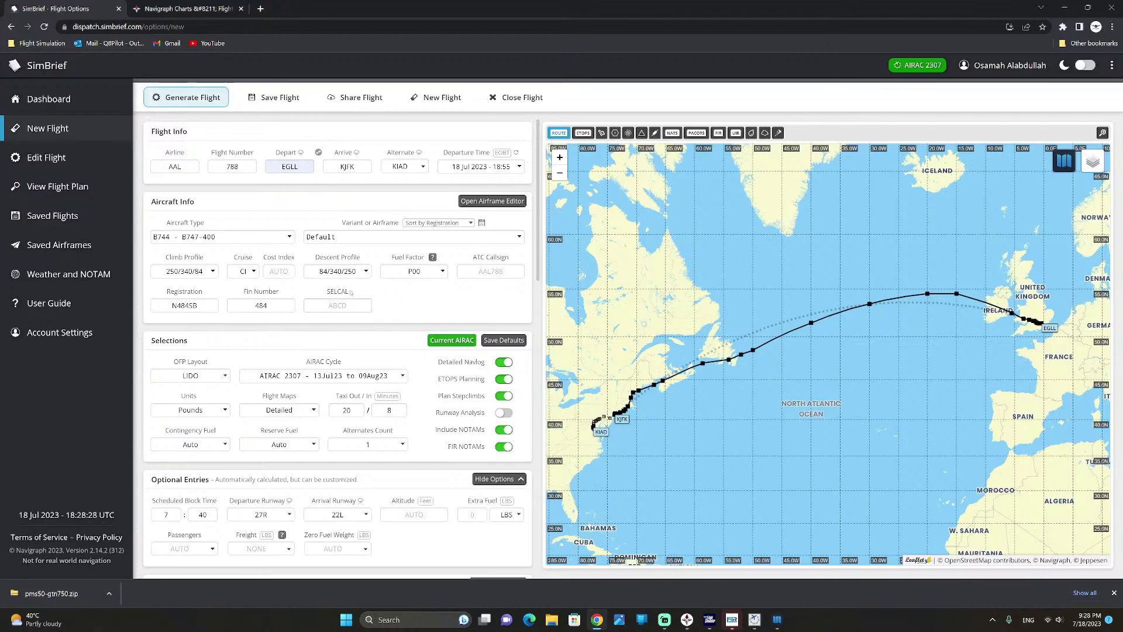
left_click(173, 98)
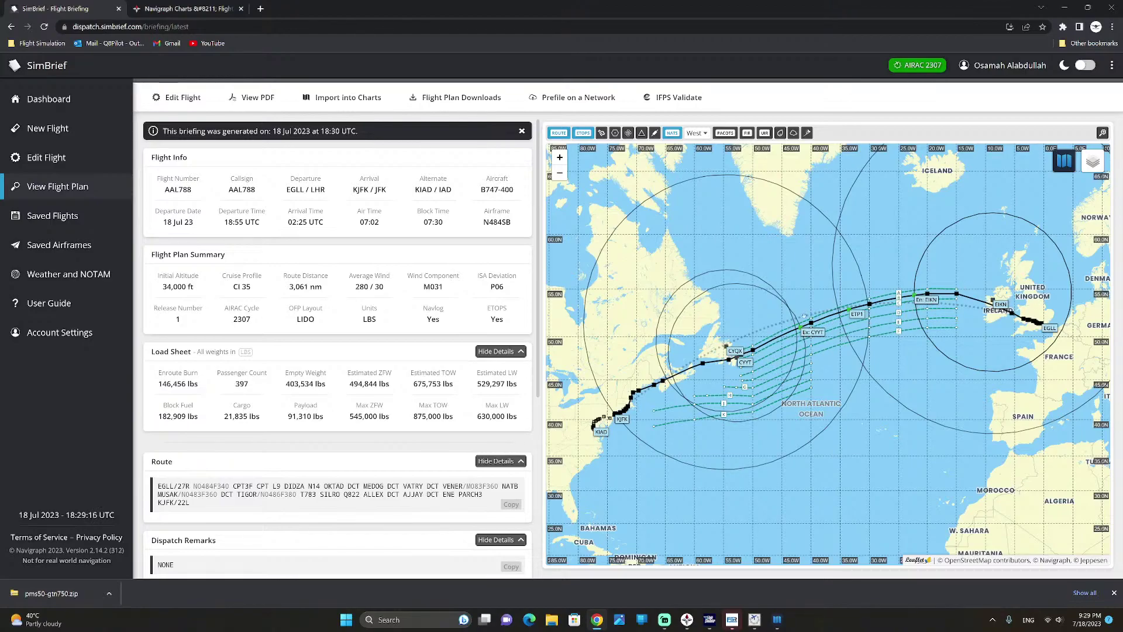
left_click_drag(743, 281, 683, 253)
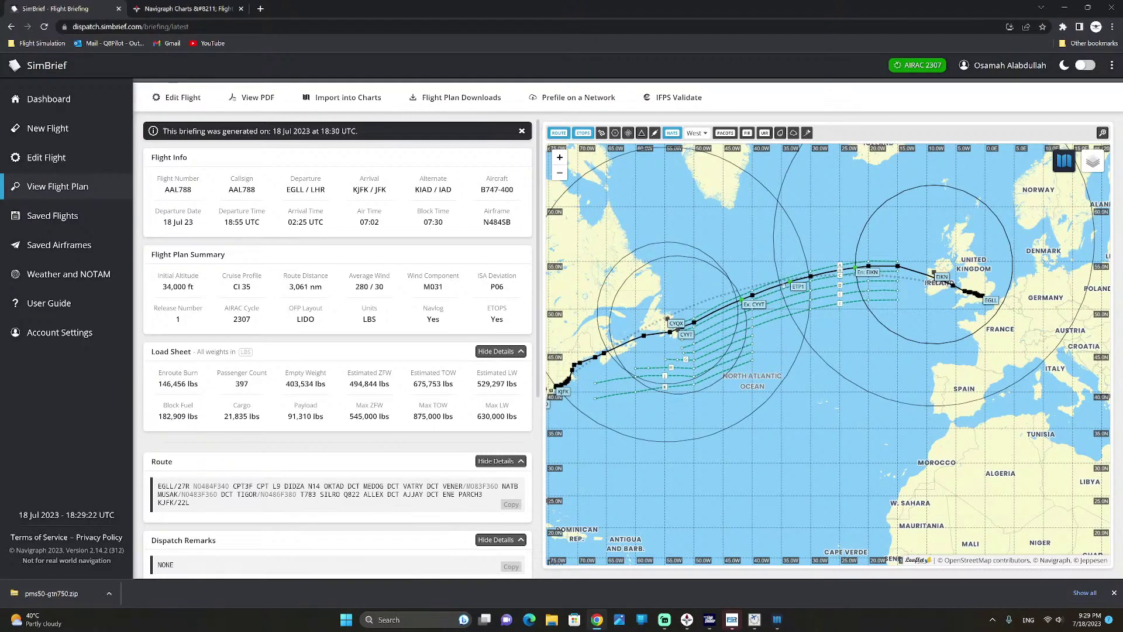
- Switch the briefing map to the High IFR chart layer and view the whole EGLL to KJFK route
left_click_drag(938, 147, 948, 200)
mouse_move(1064, 159)
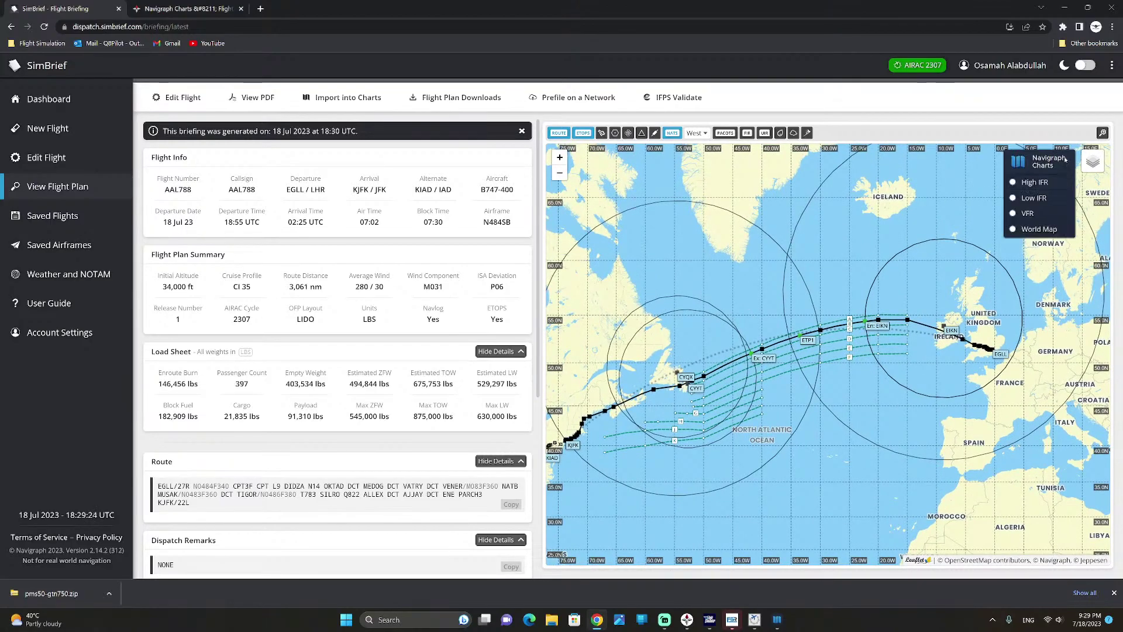
left_click(1027, 184)
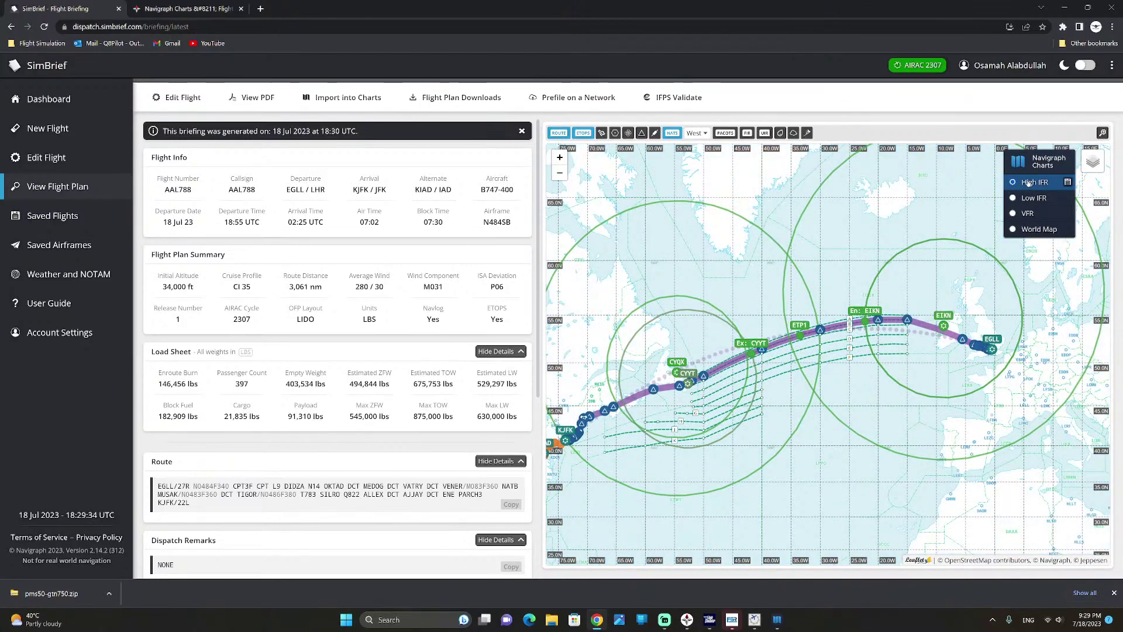
scroll(810, 404, "down", 3)
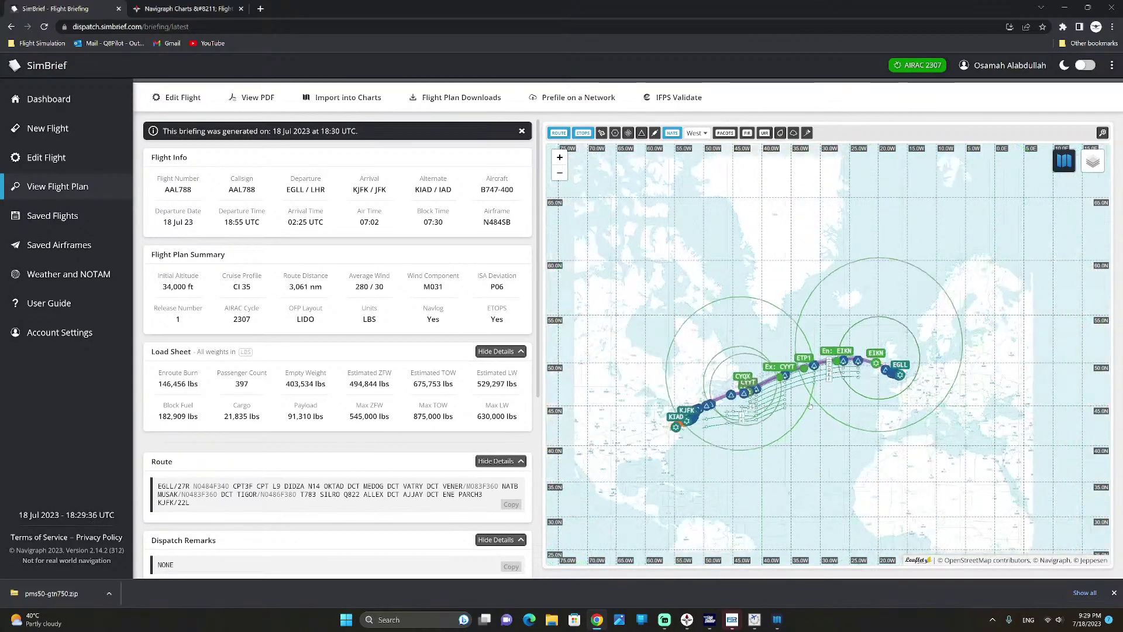
scroll(810, 405, "up", 1)
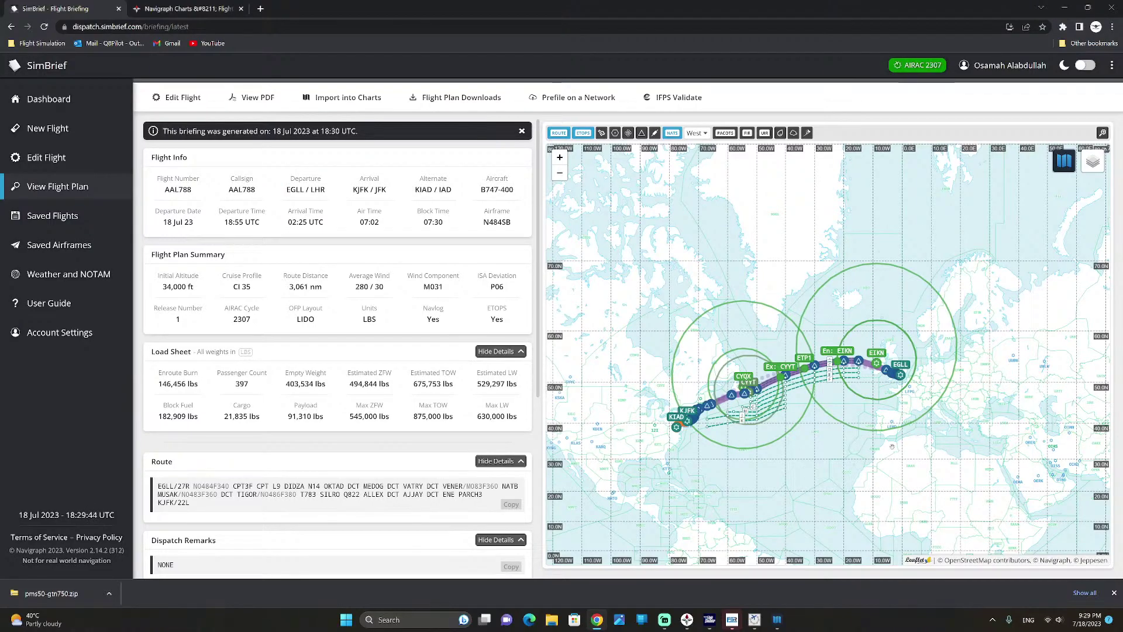
- Open the Heathrow departure airport charts from the briefing and toggle the aircraft position display off and on over the route map
scroll(471, 398, "down", 5)
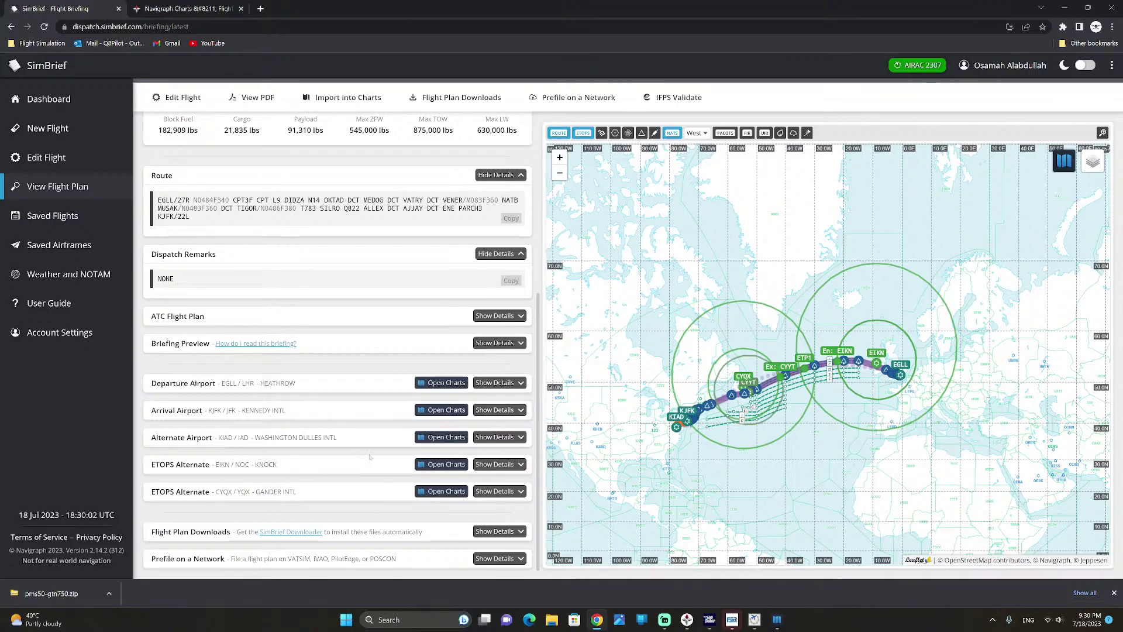
left_click(439, 382)
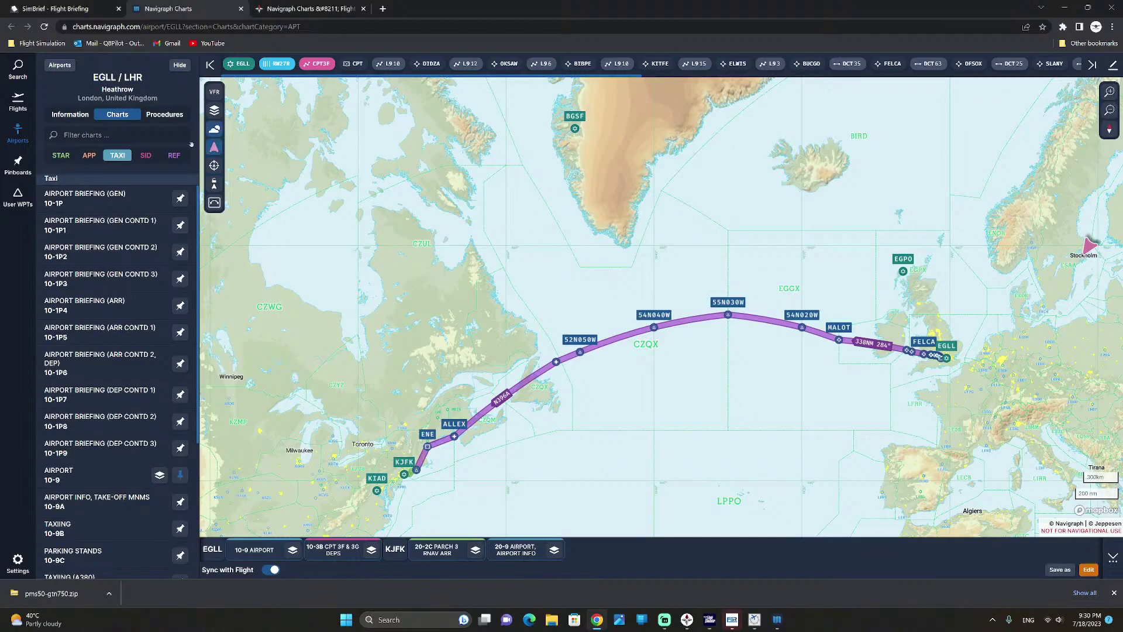
left_click(221, 149)
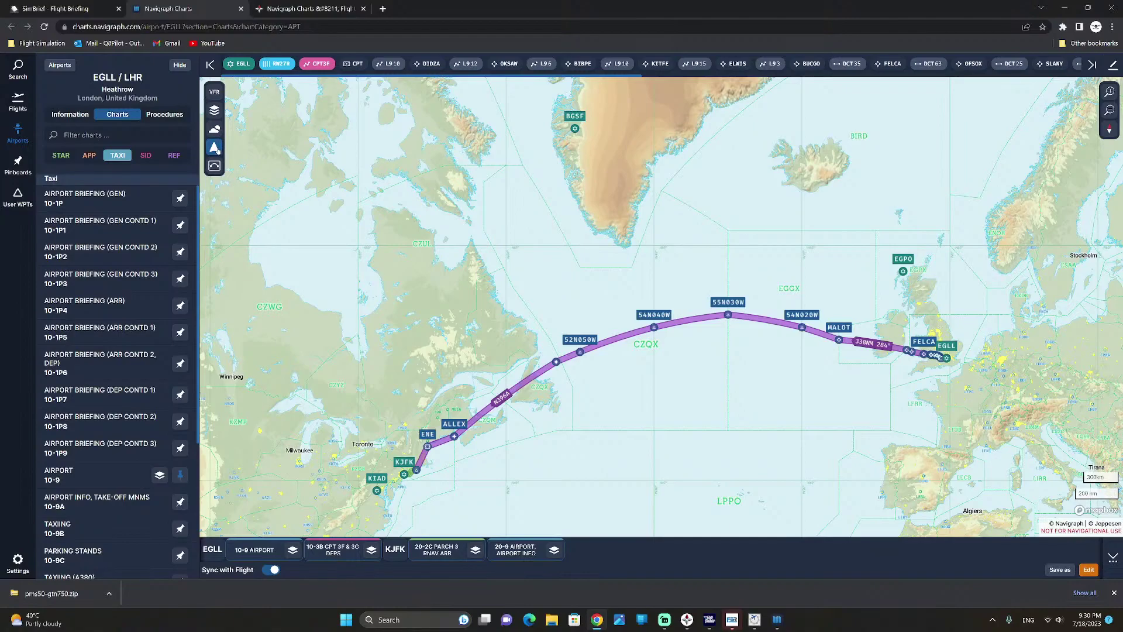
left_click(216, 149)
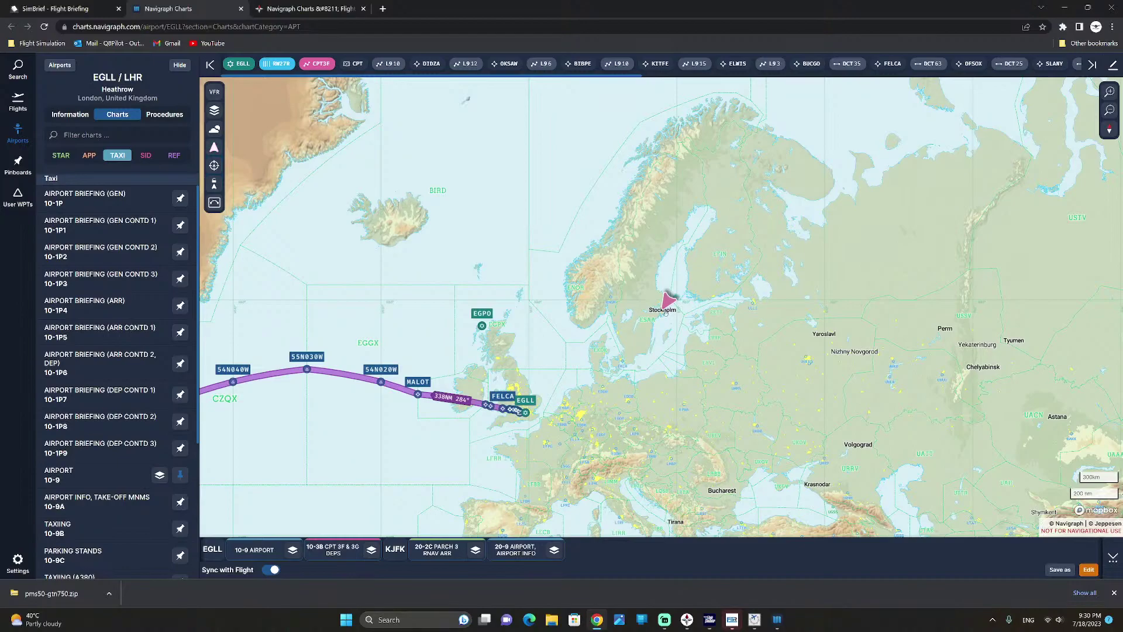
left_click_drag(417, 227, 581, 221)
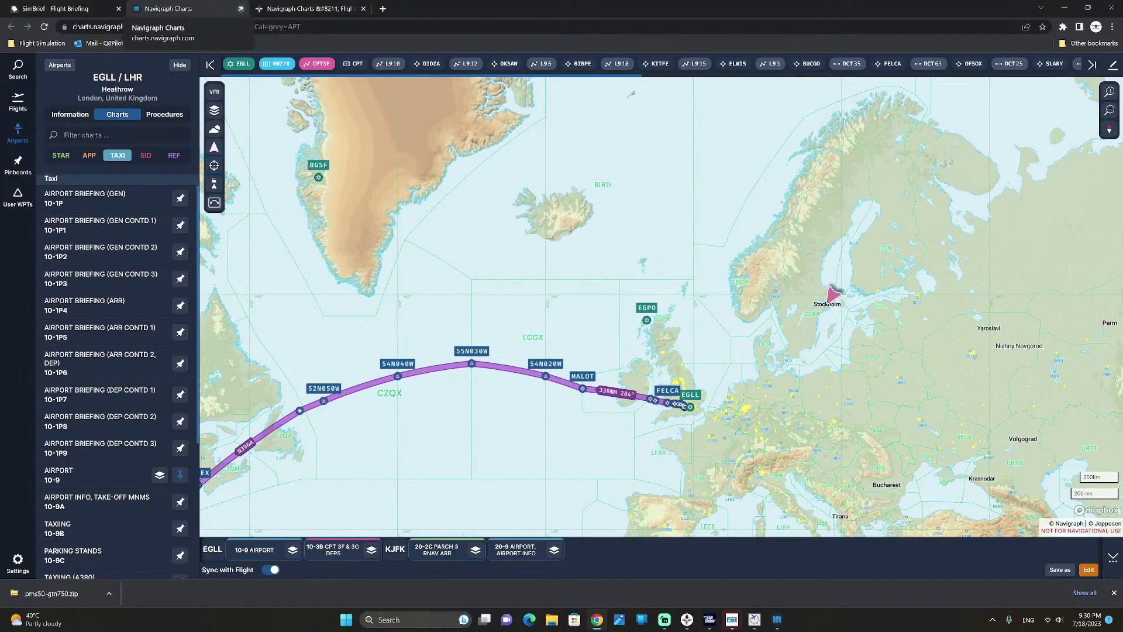
- Return to the SimBrief briefing and look through the flight plan download formats available for different simulators and add-on aircraft
left_click(56, 8)
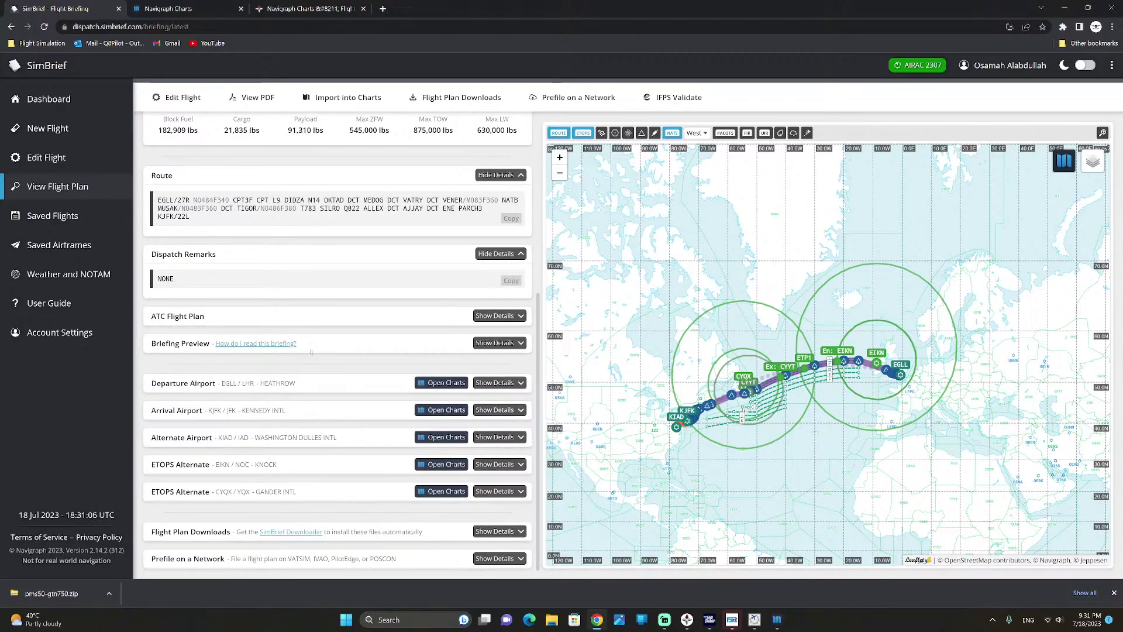
scroll(311, 351, "up", 6)
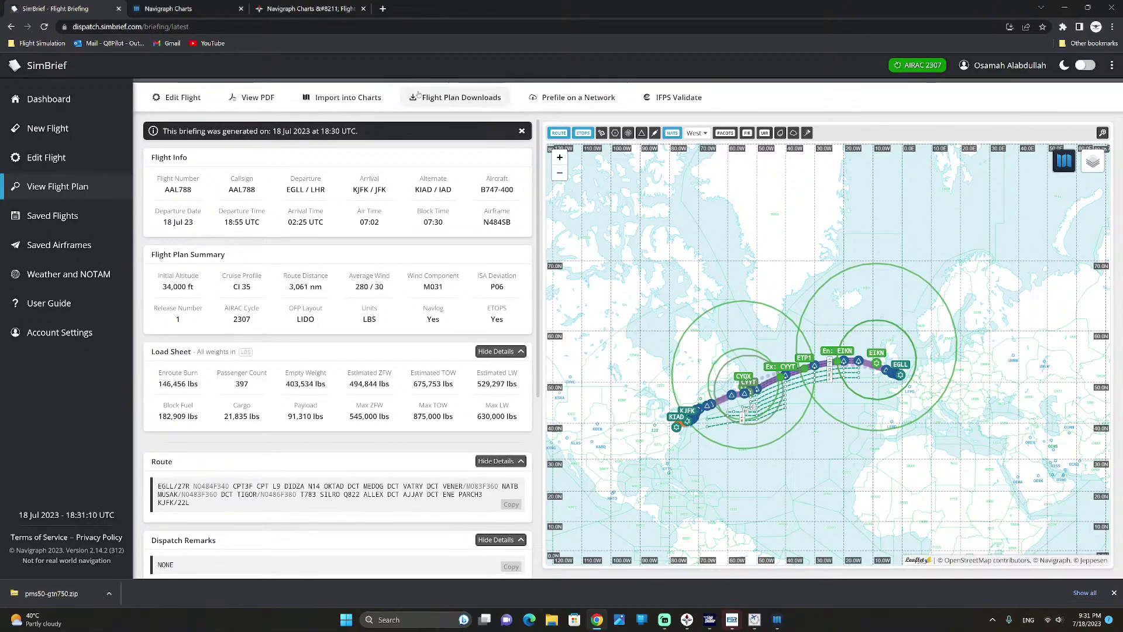
left_click(453, 97)
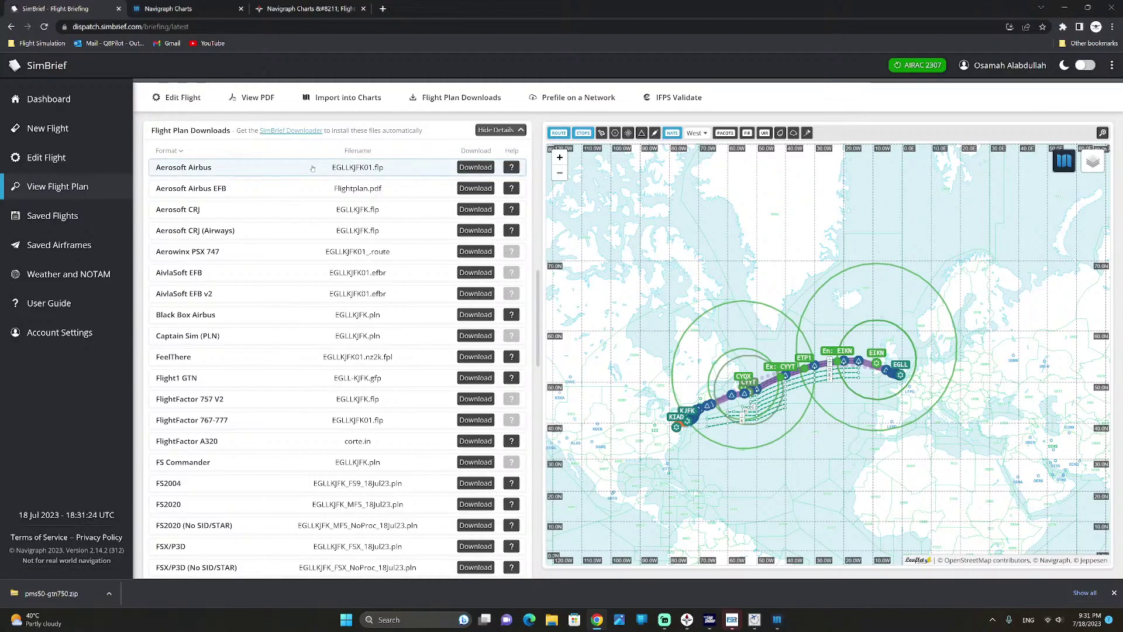
scroll(311, 169, "down", 1)
scroll(312, 169, "down", 6)
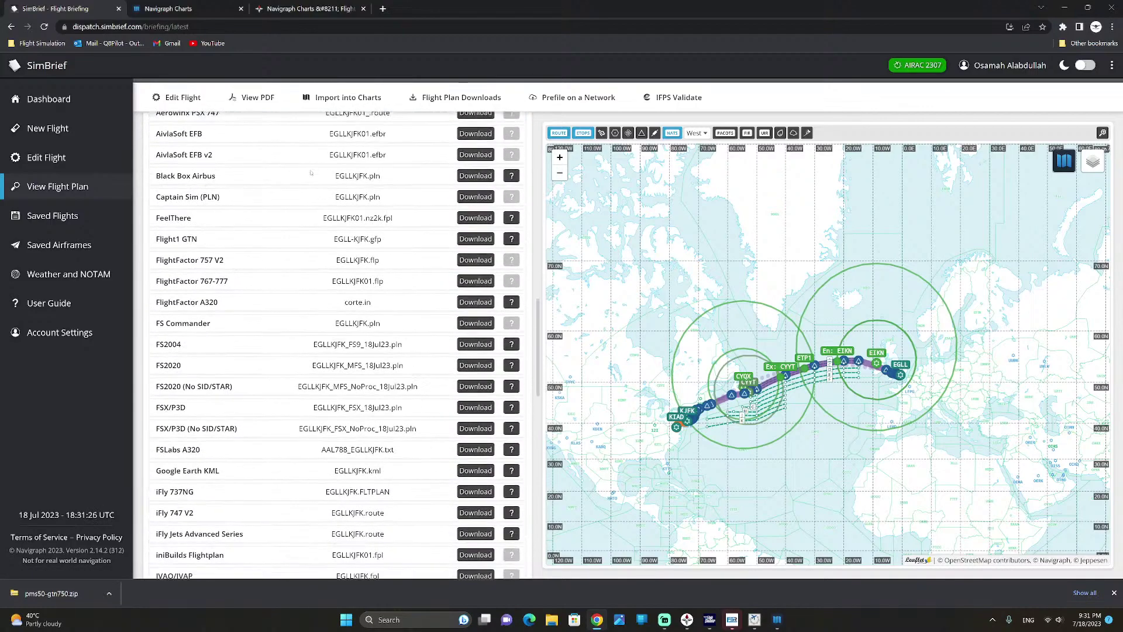
scroll(309, 173, "down", 10)
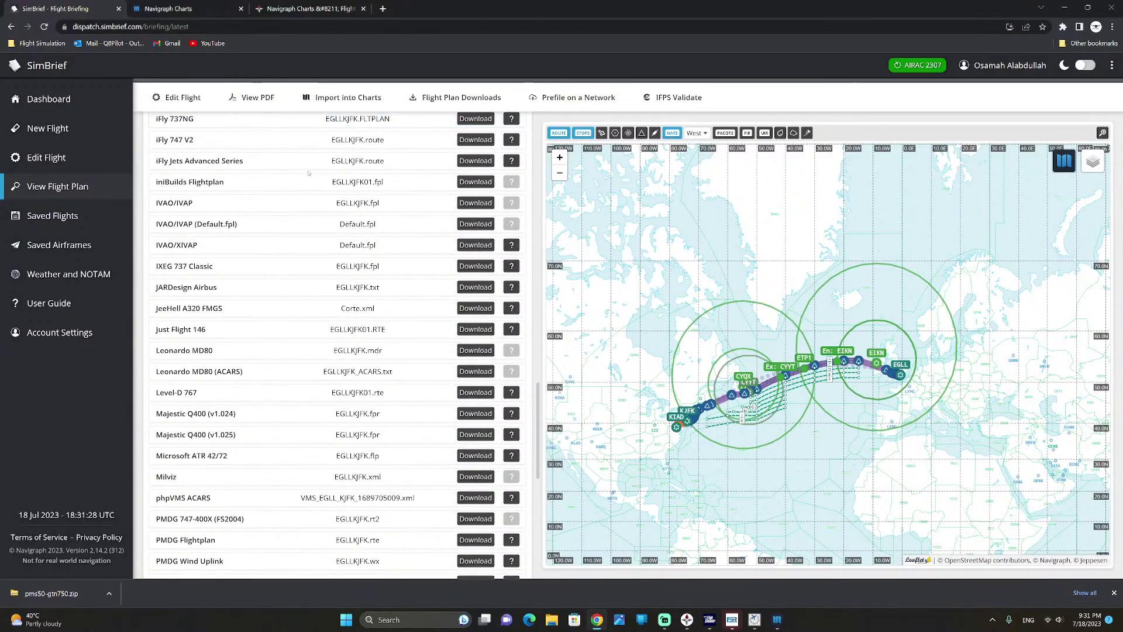
scroll(313, 176, "down", 1)
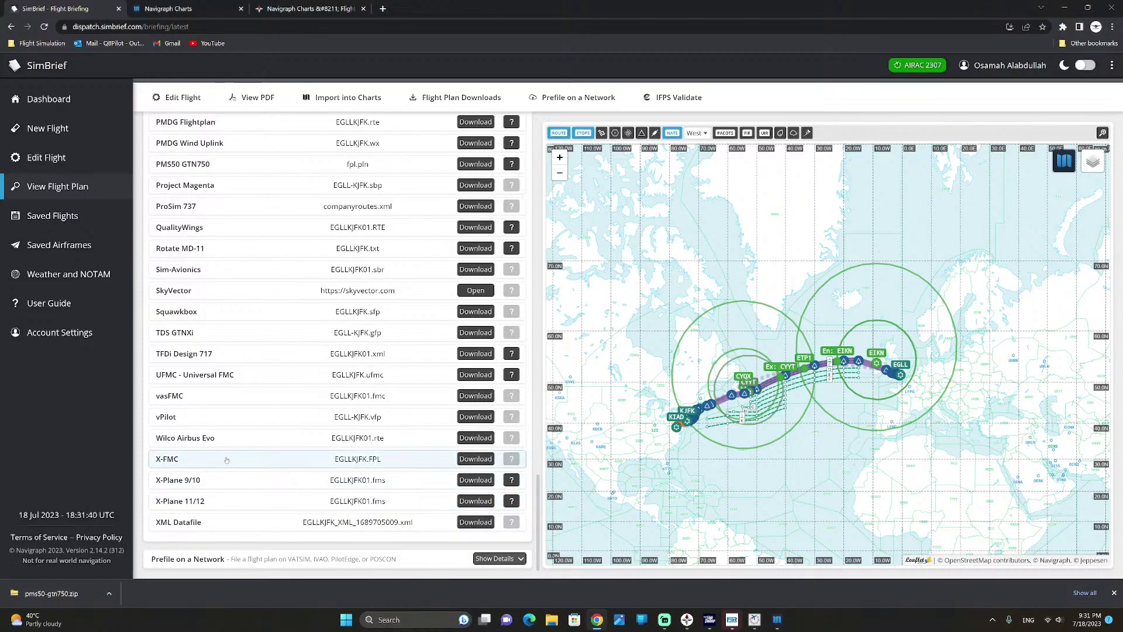
scroll(226, 460, "up", 12)
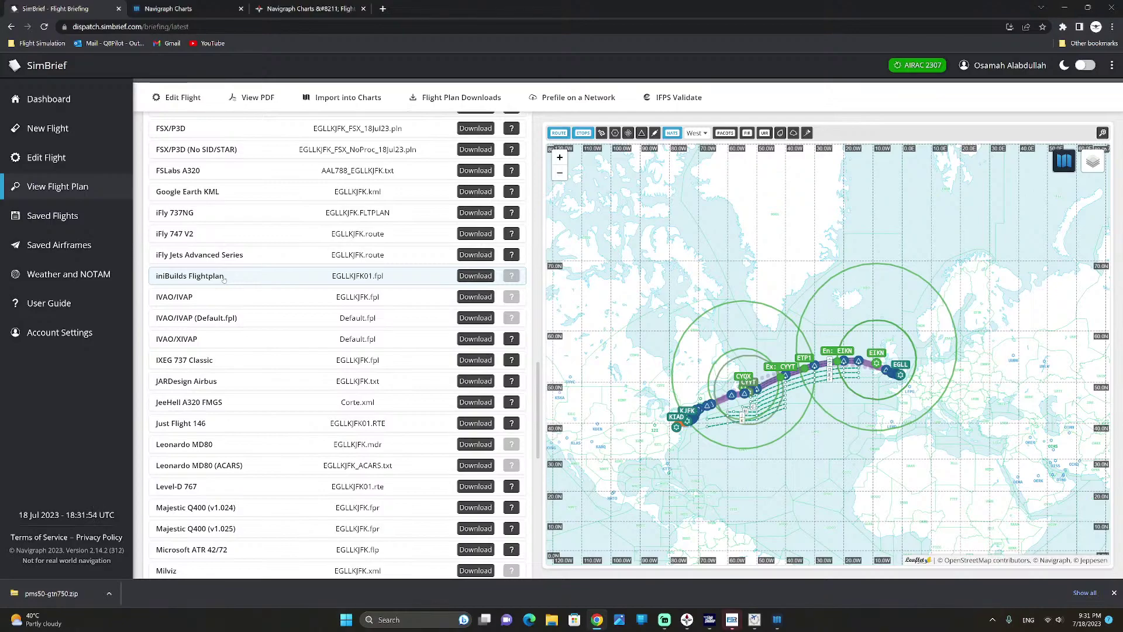
scroll(223, 278, "up", 3)
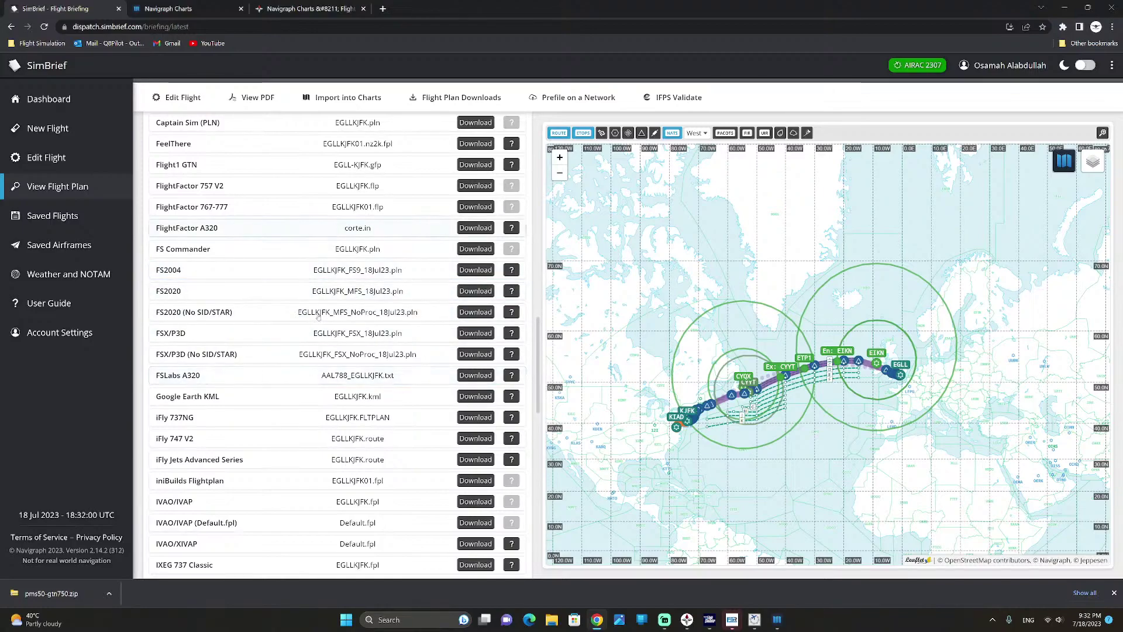
scroll(292, 324, "up", 4)
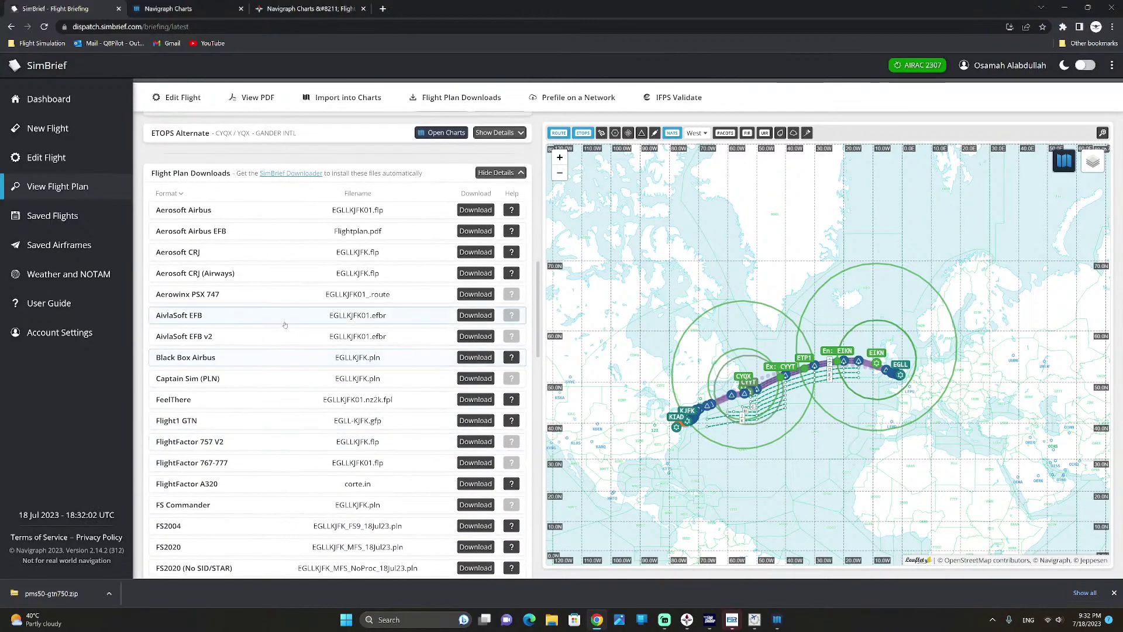
scroll(285, 325, "up", 3)
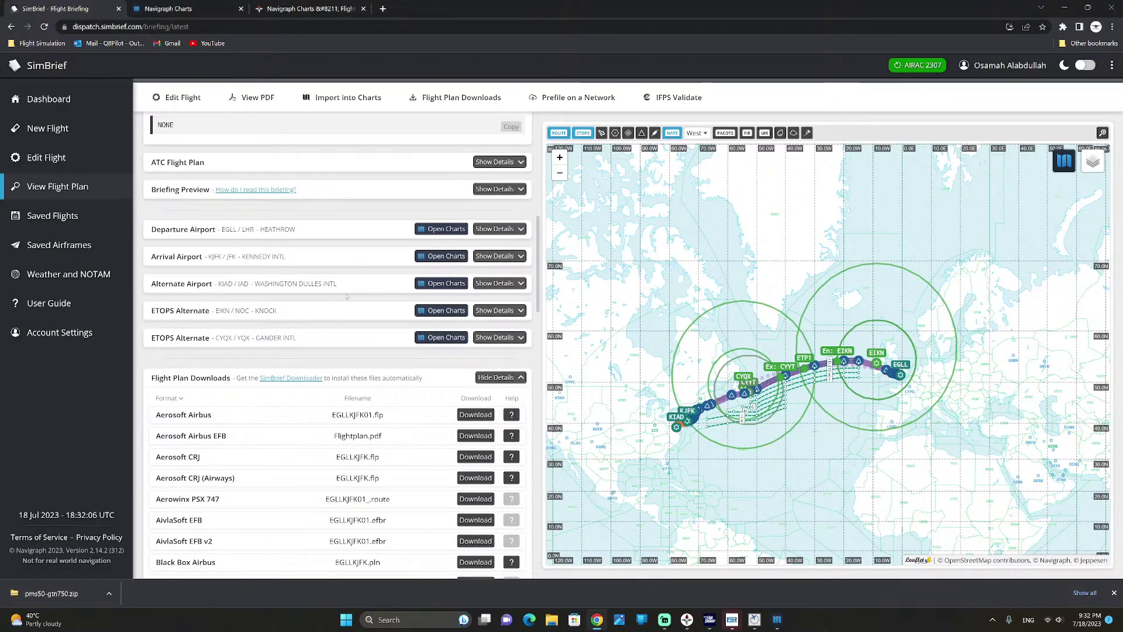
- Expand the Briefing Preview and review the operational flight plan, returning to the flight info summary
left_click(500, 189)
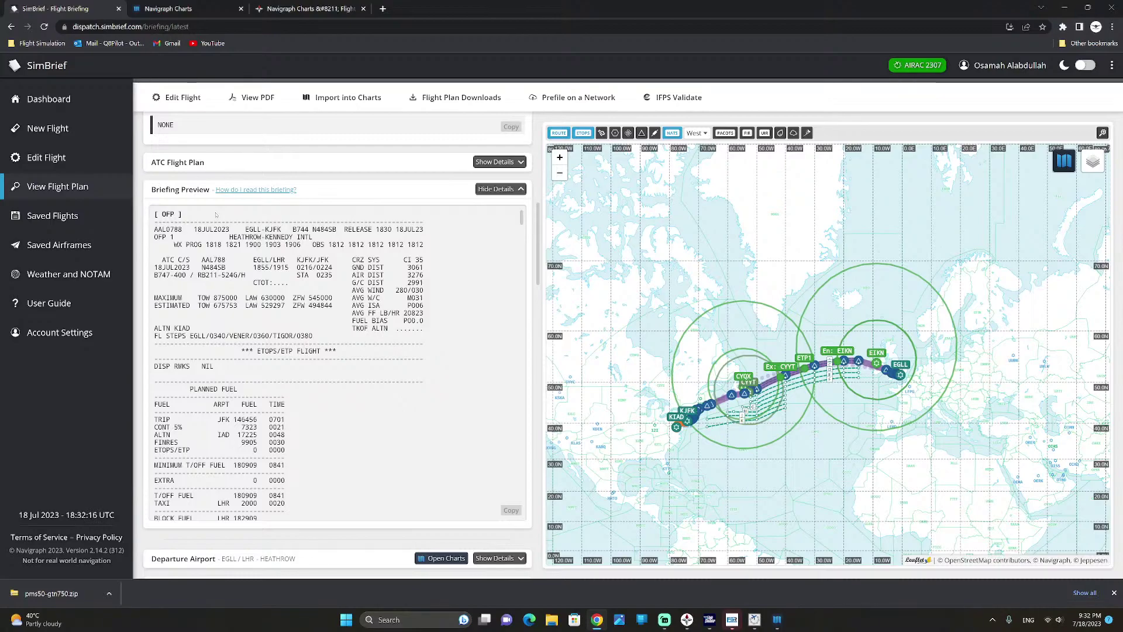
scroll(216, 214, "up", 1)
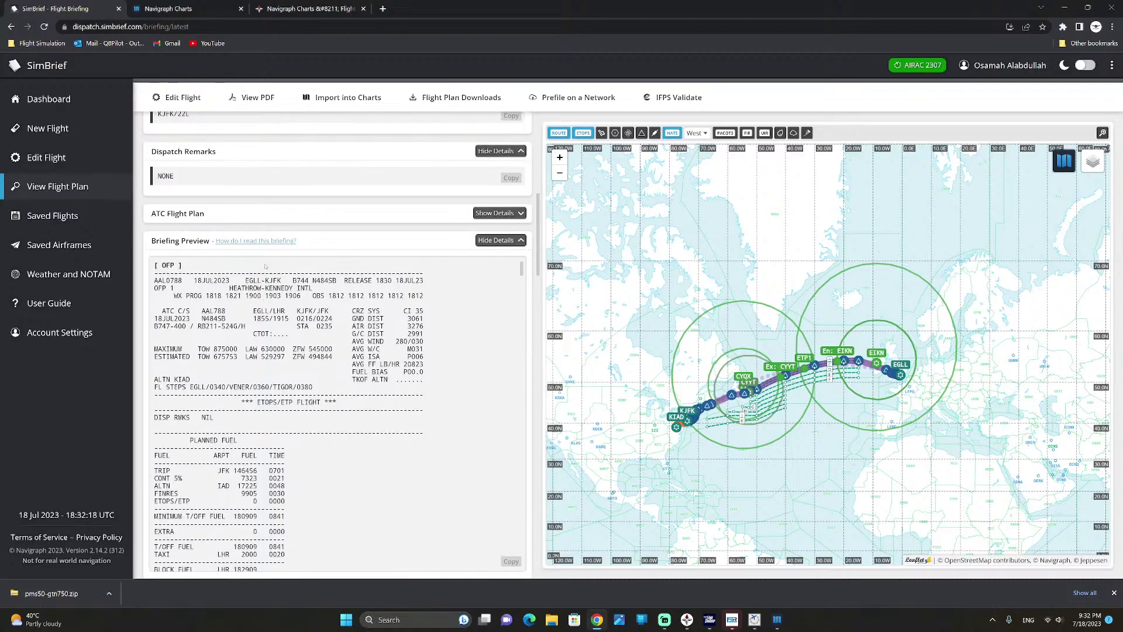
scroll(337, 409, "up", 1)
scroll(277, 320, "up", 8)
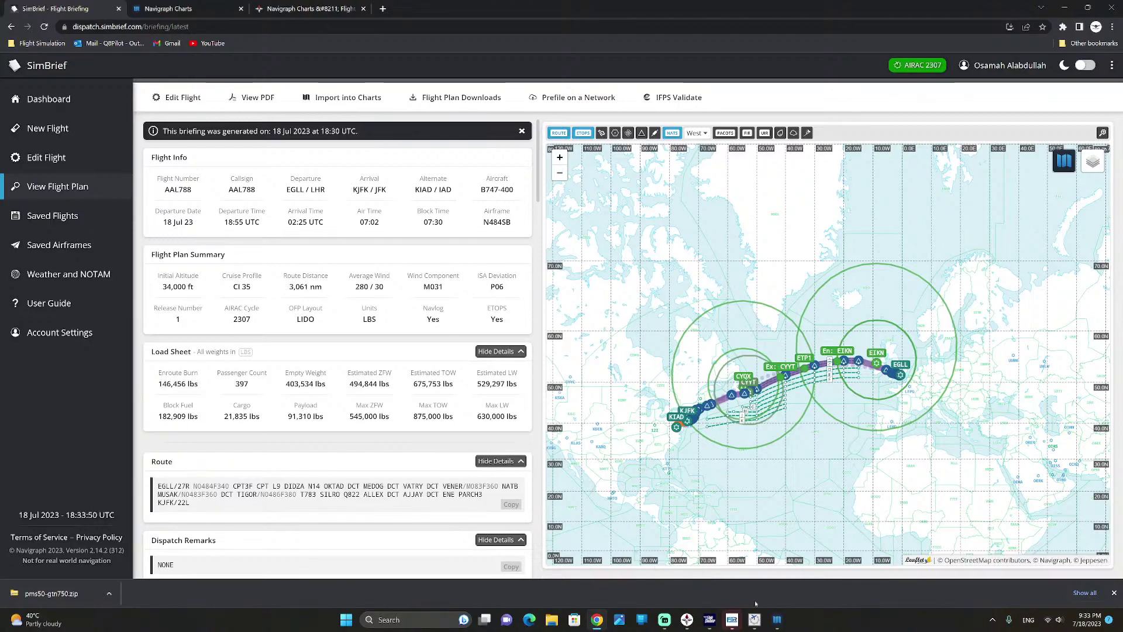
- Switch to the Navigraph Charts desktop app and import the EGLL/LHR to KJFK/JFK flight from SimBrief
left_click(778, 619)
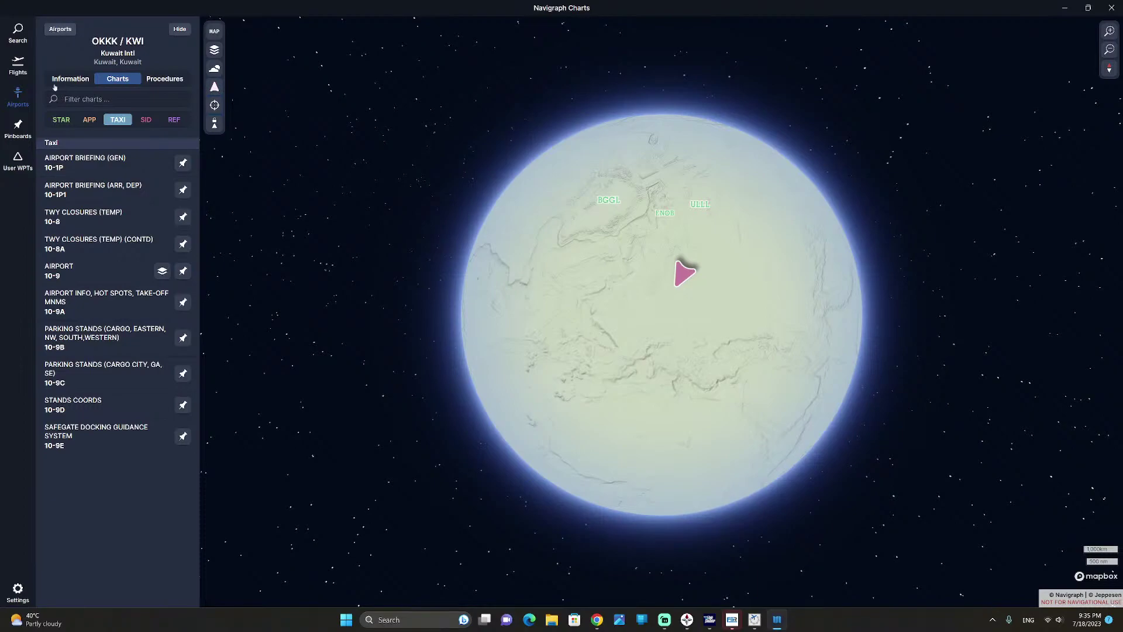
left_click(17, 65)
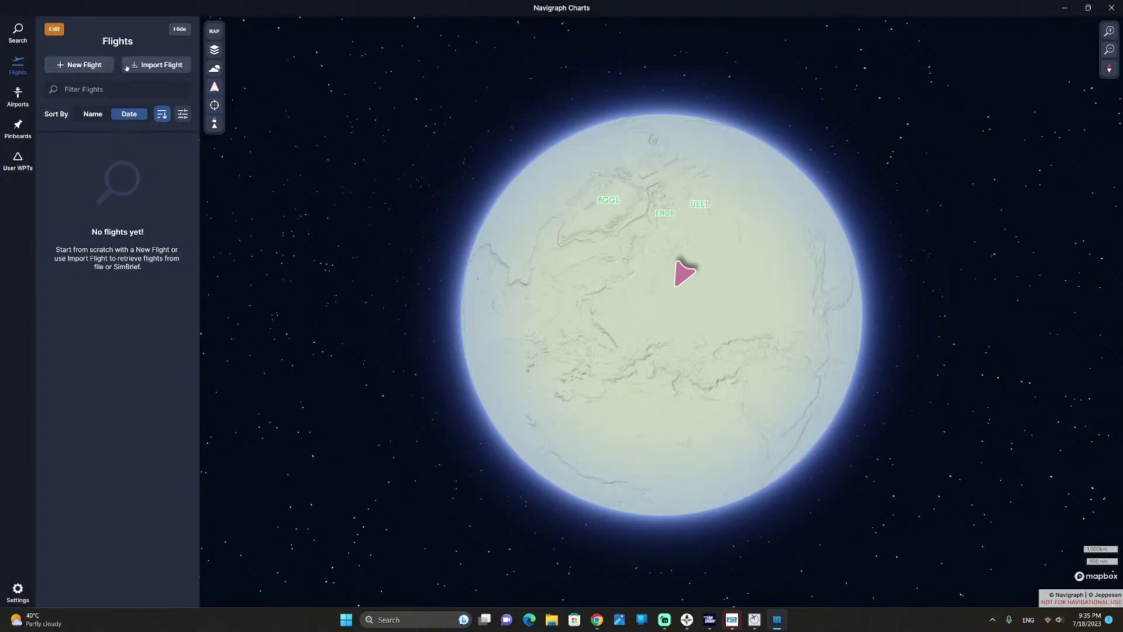
left_click(155, 68)
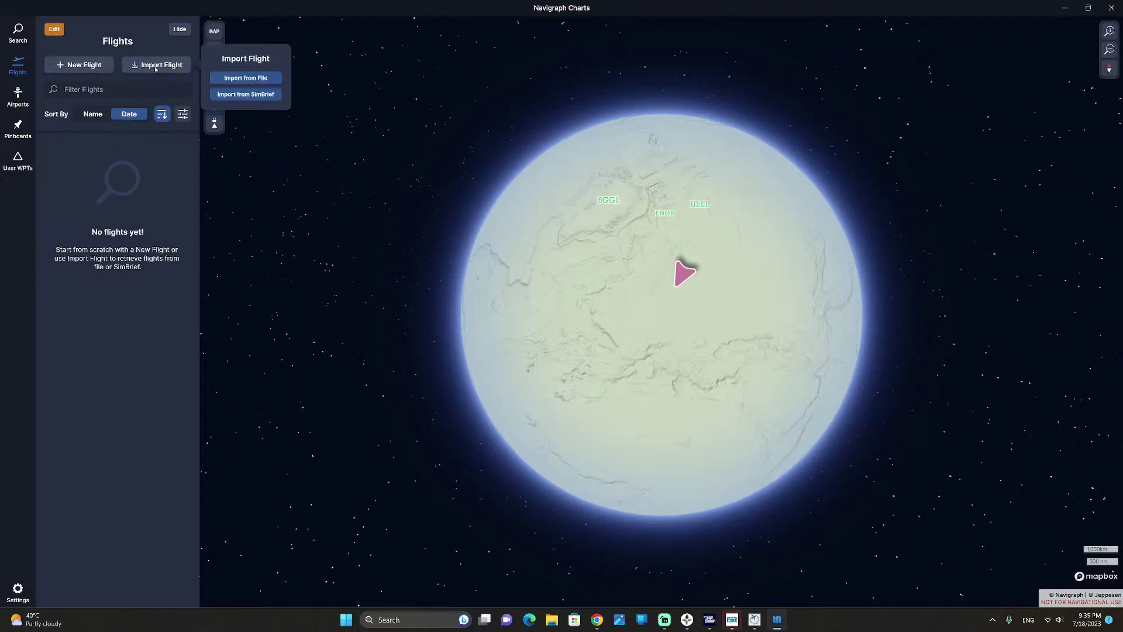
left_click(231, 94)
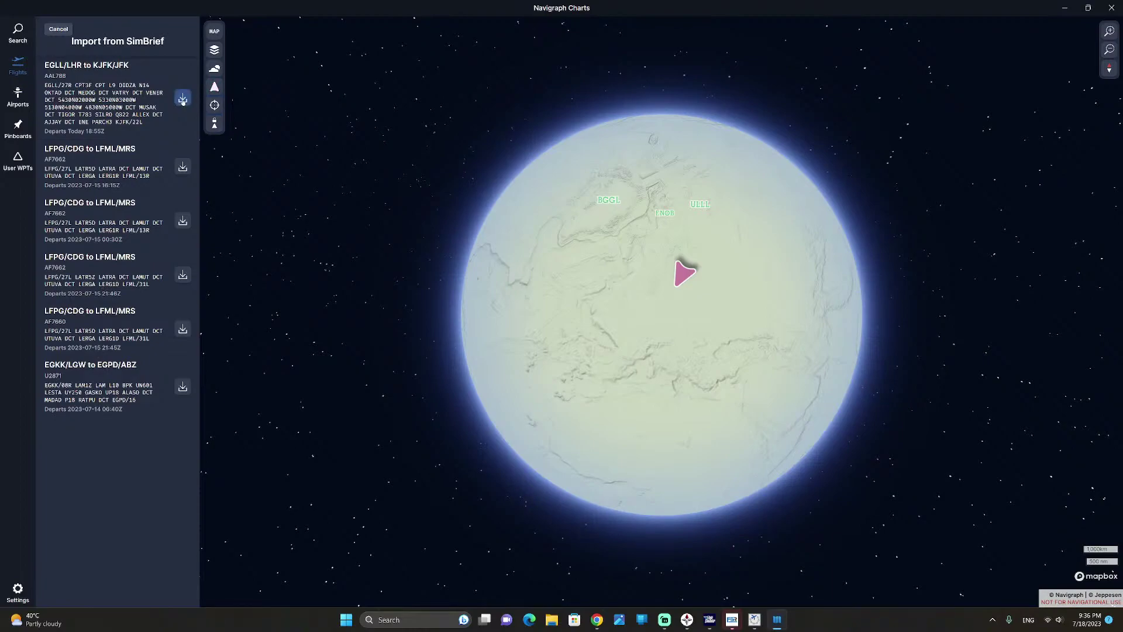
left_click(182, 98)
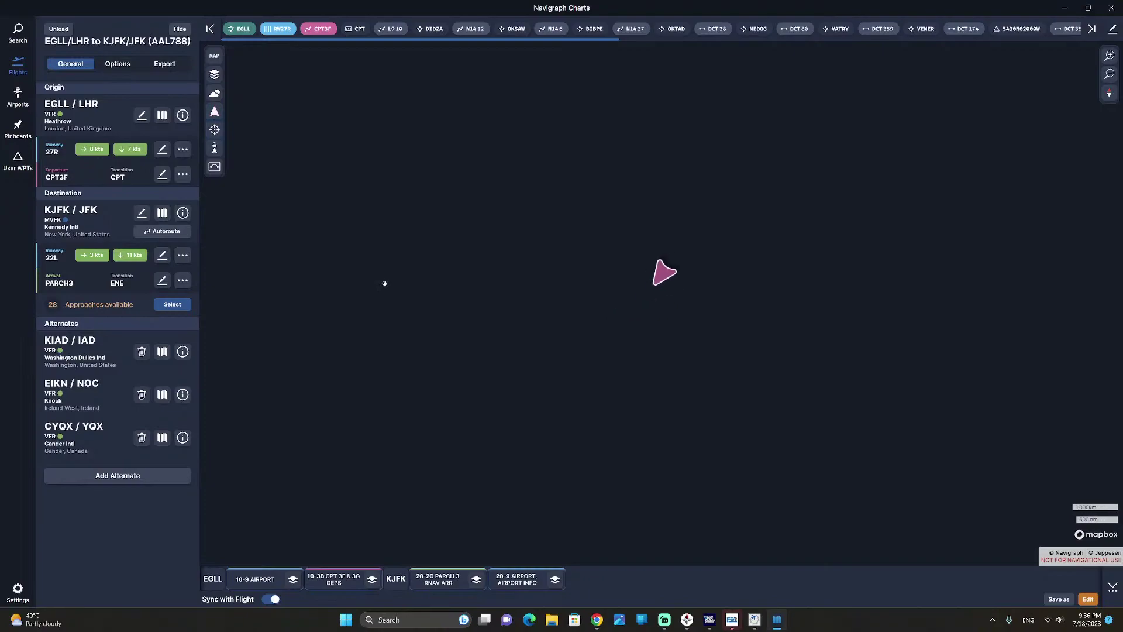
- Close the Navigraph Charts desktop app and relaunch it
left_click(1111, 8)
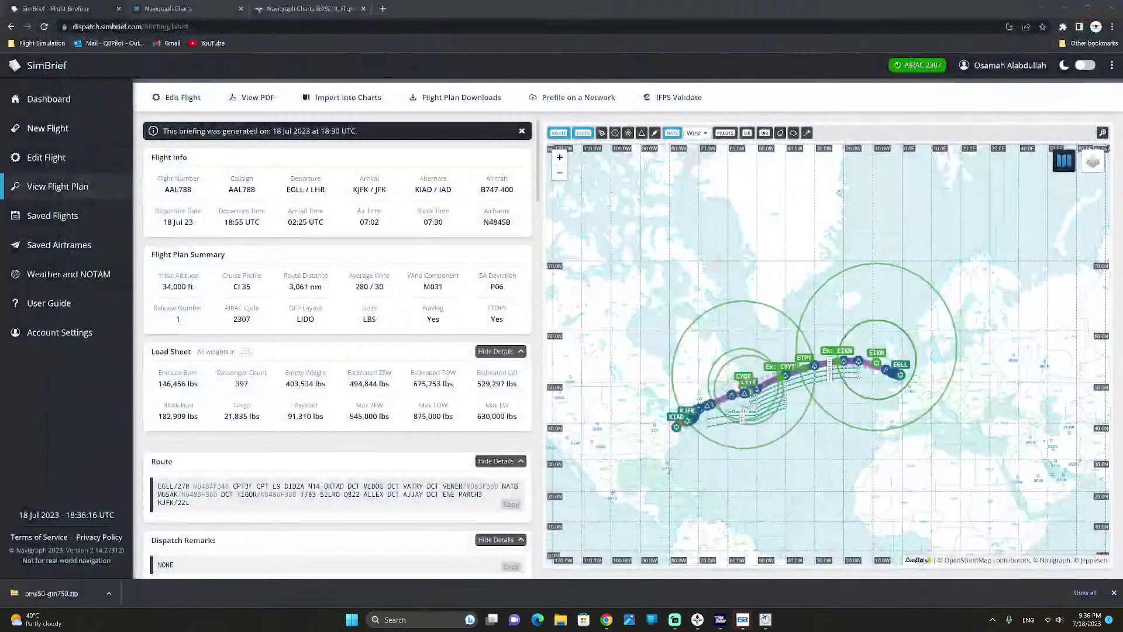
key("super")
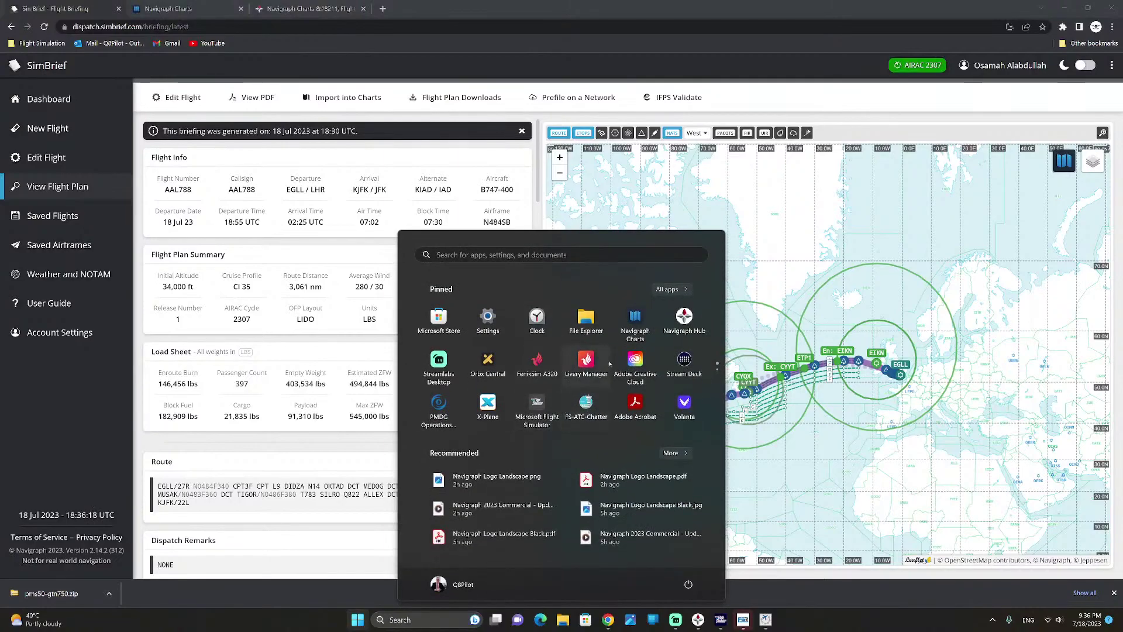
left_click(636, 318)
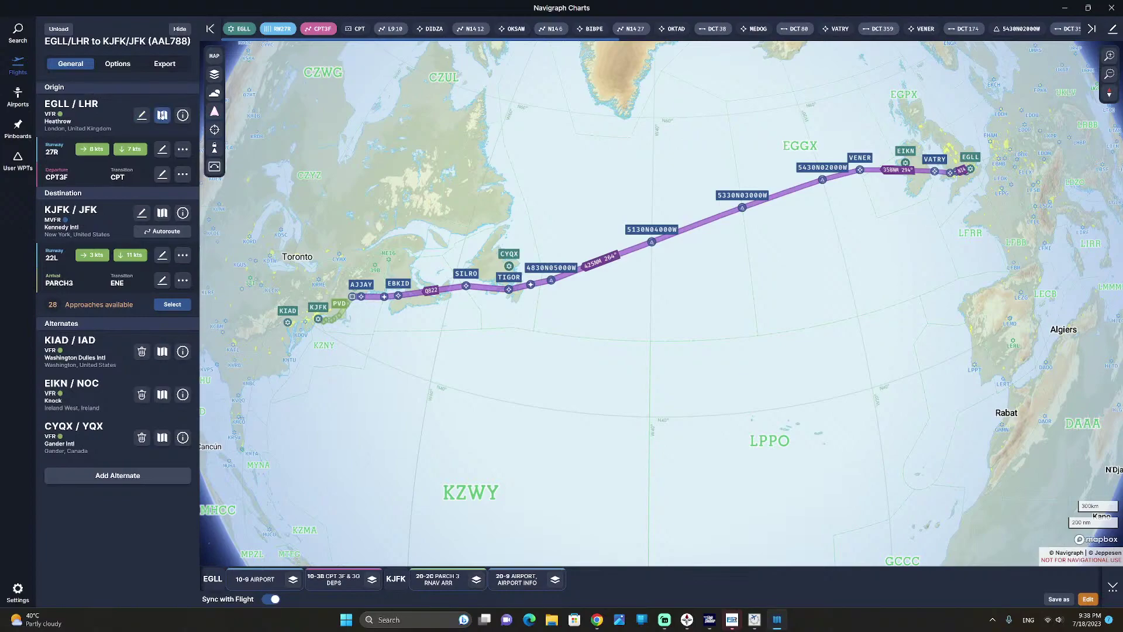
- Open the Heathrow charts, list its SID departures and inspect the route on the globe from the full Atlantic crossing to the EGLL departure
left_click(162, 115)
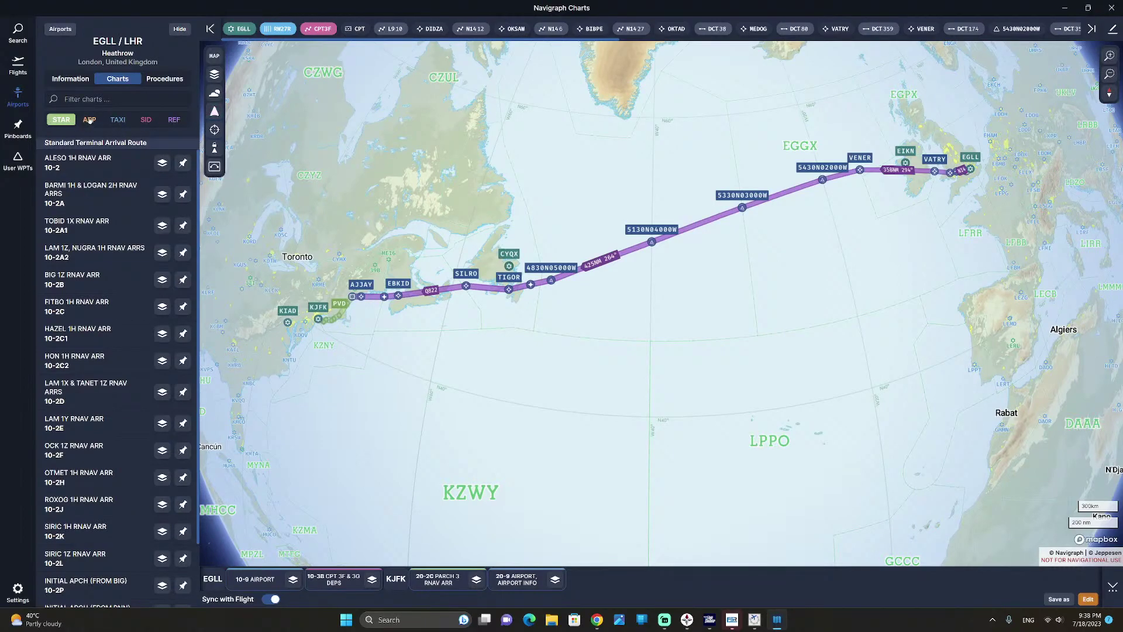
left_click(145, 120)
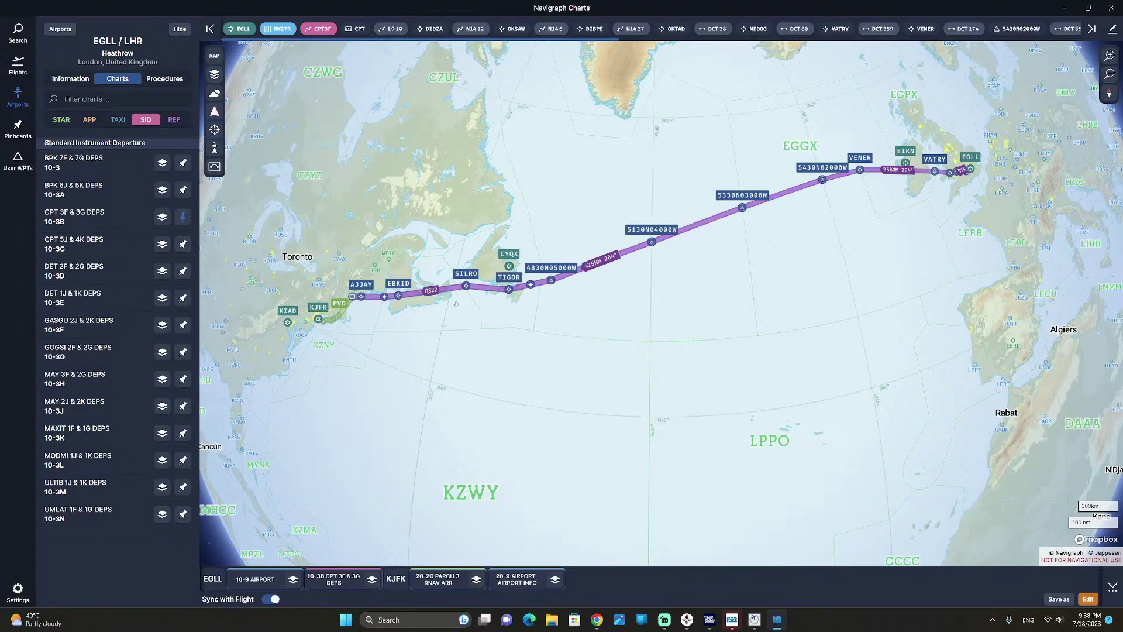
left_click_drag(873, 129, 686, 176)
scroll(548, 186, "down", 5)
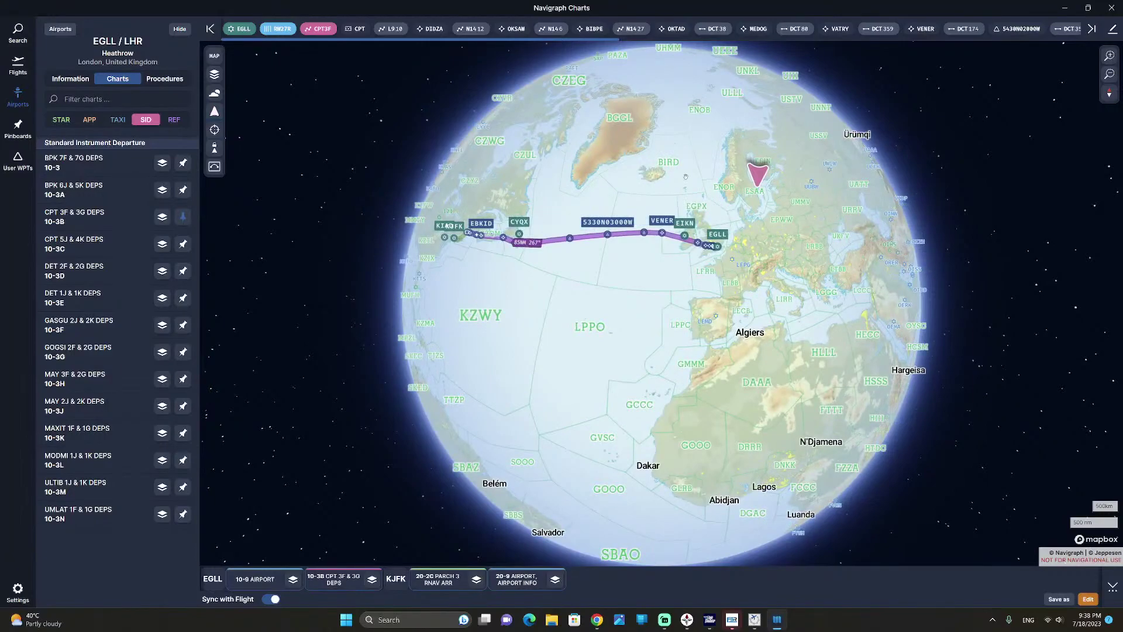
left_click_drag(671, 122, 648, 158)
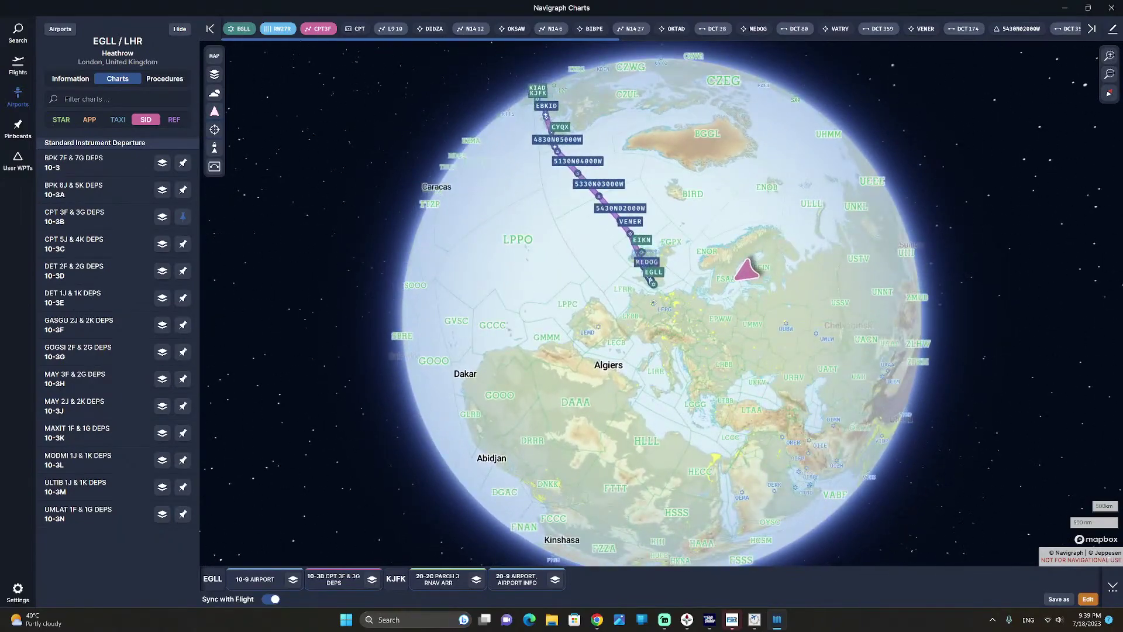
scroll(653, 302, "up", 10)
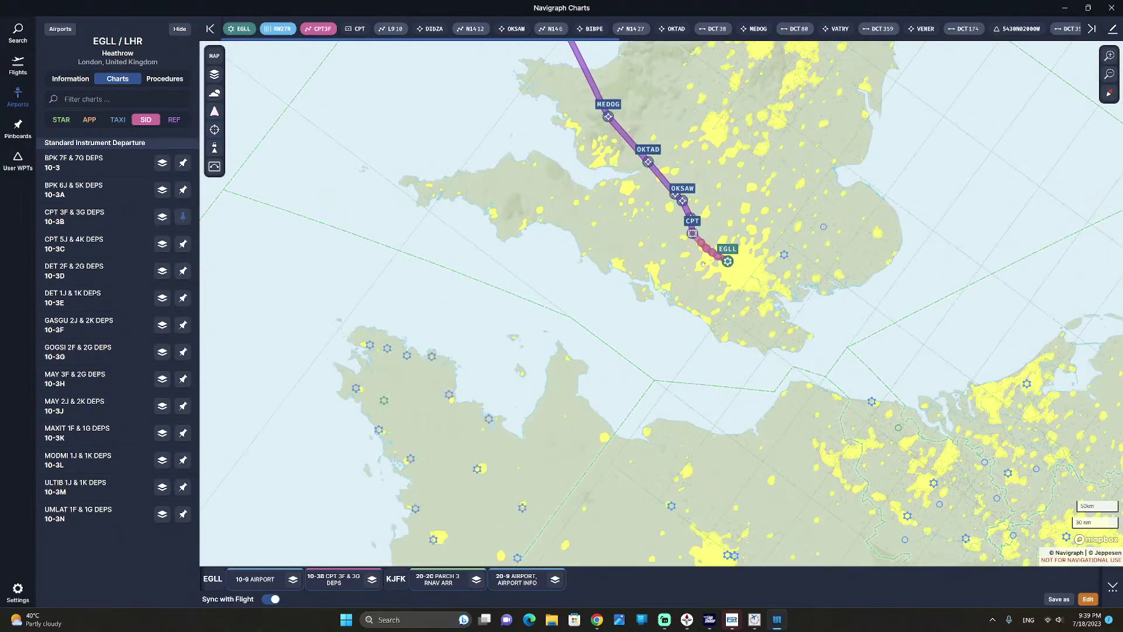
- Examine the Heathrow airport layout on the map, covering its terminals, stands, taxiways and both runways
scroll(703, 264, "up", 5)
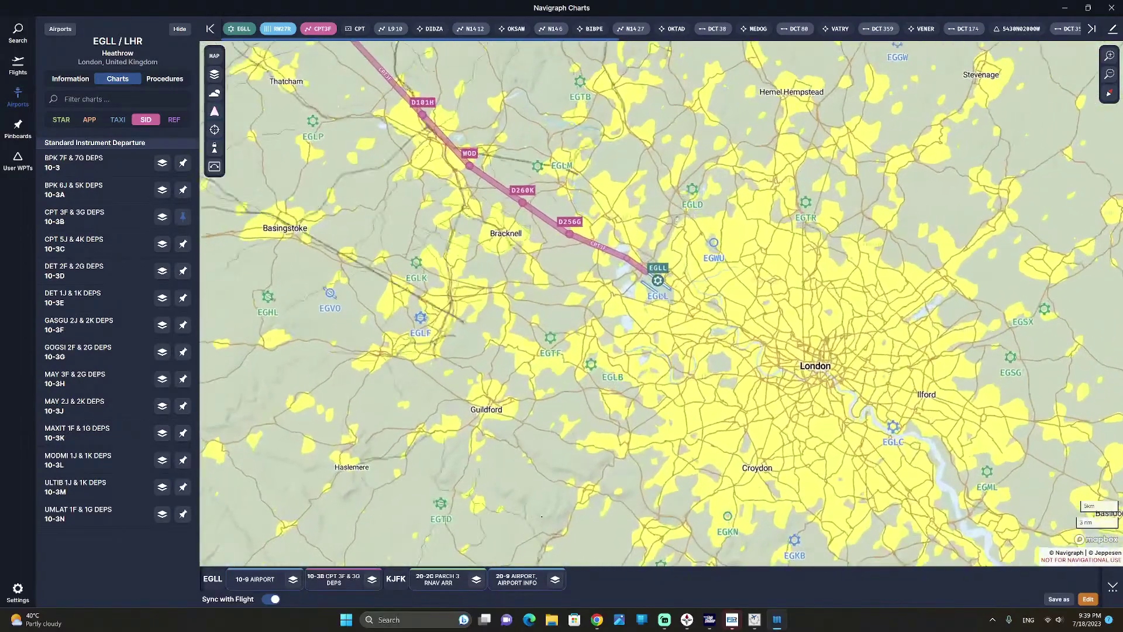
scroll(643, 298, "up", 8)
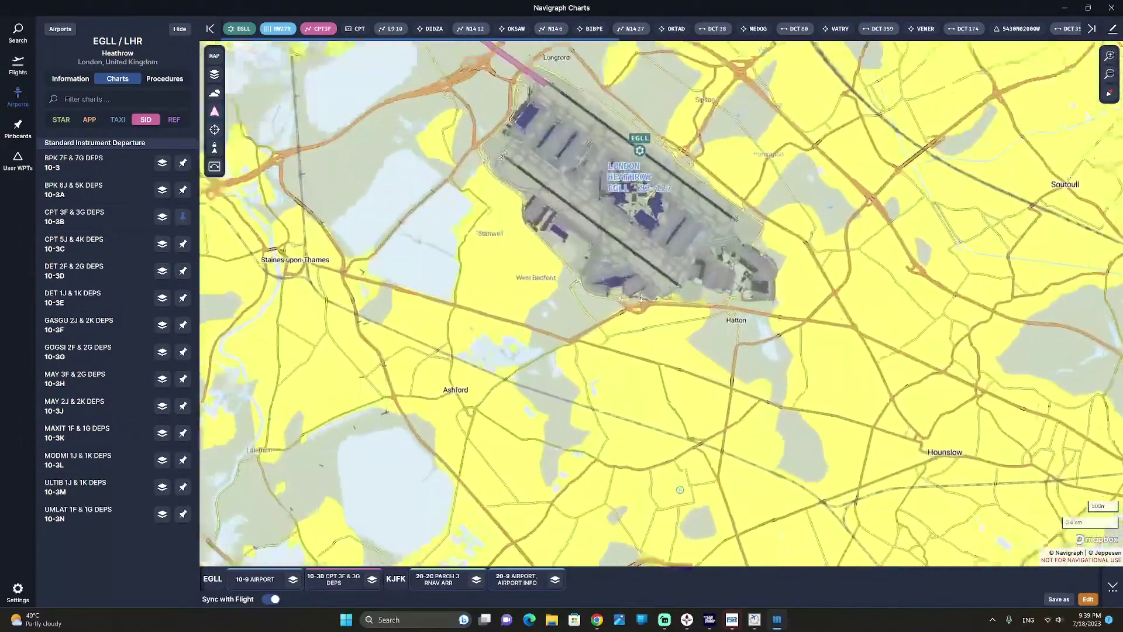
scroll(641, 299, "up", 5)
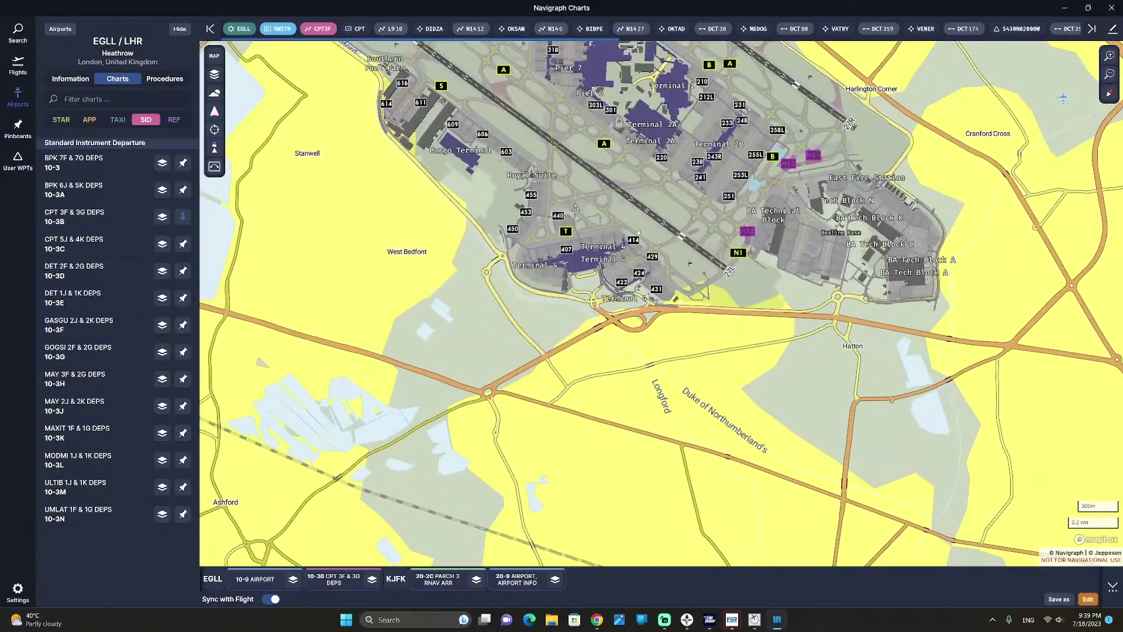
scroll(638, 232, "up", 4)
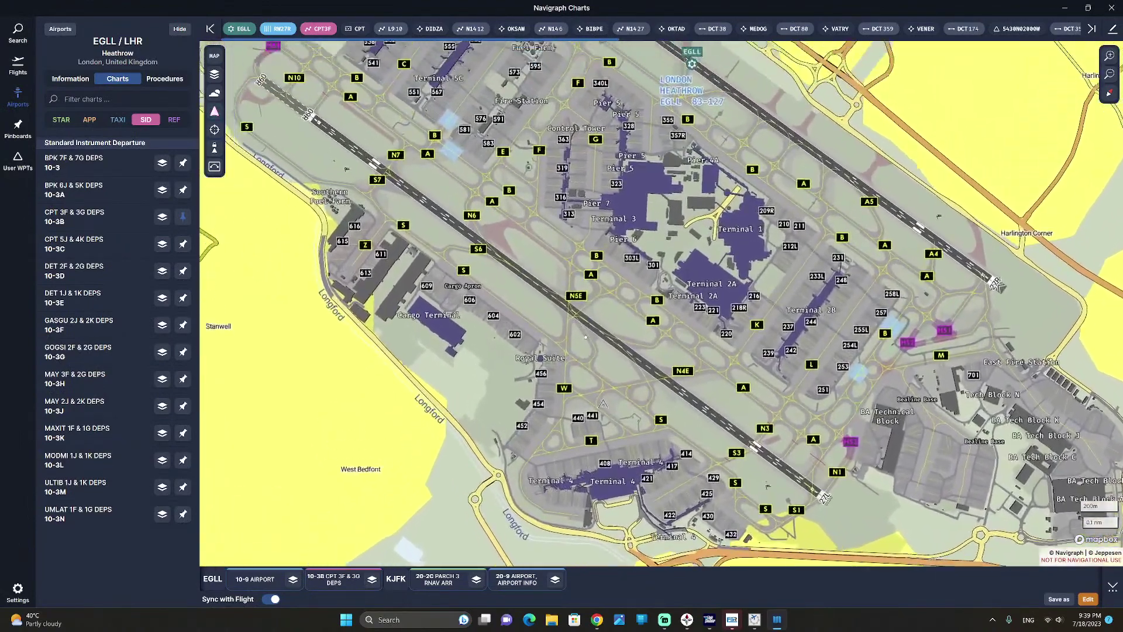
left_click_drag(585, 337, 613, 385)
left_click_drag(477, 202, 469, 294)
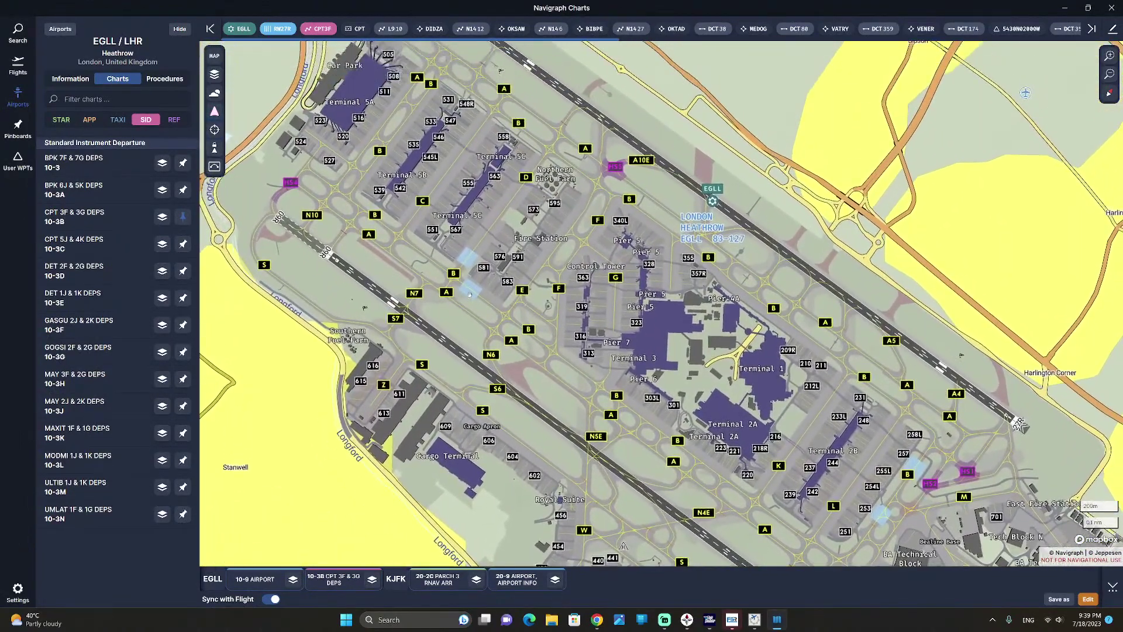
left_click_drag(786, 425, 704, 302)
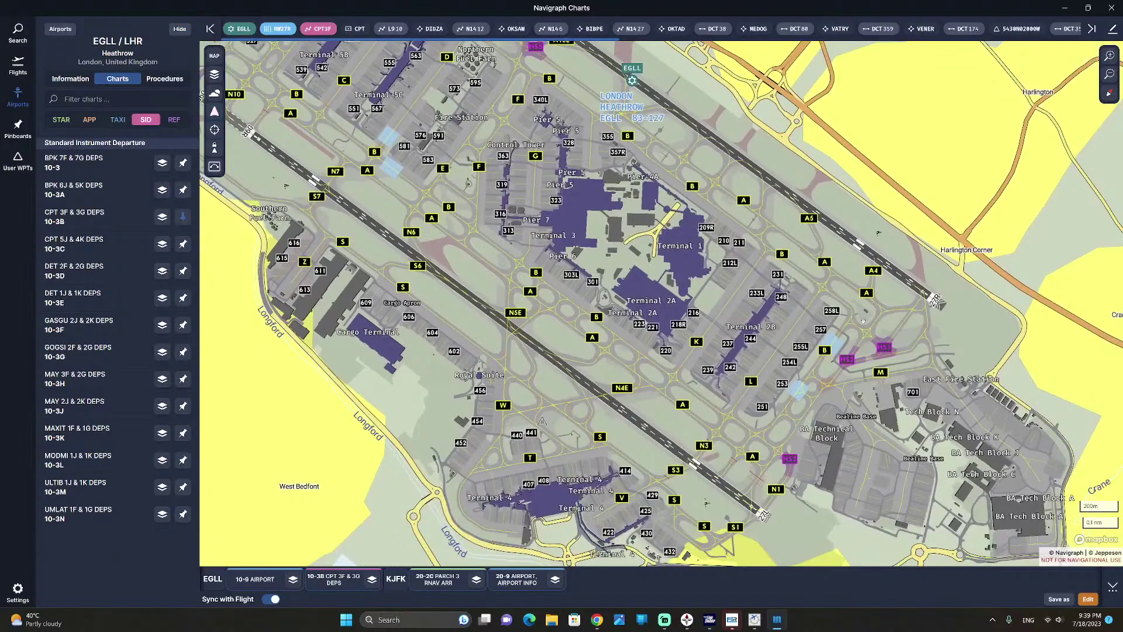
scroll(862, 320, "down", 1)
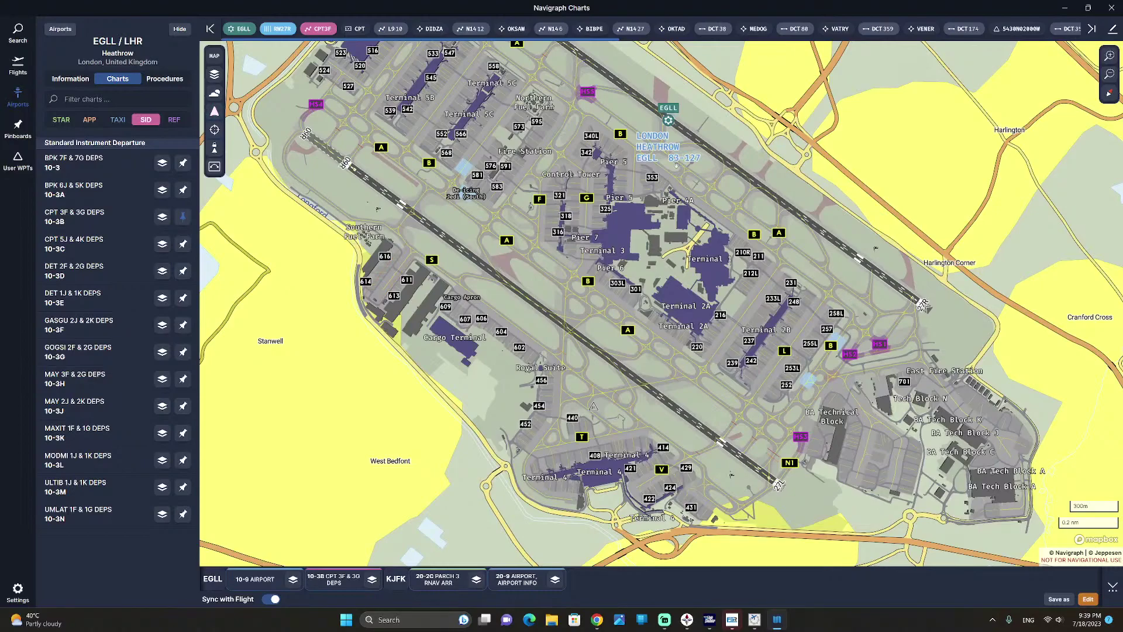
left_click_drag(710, 393, 639, 311)
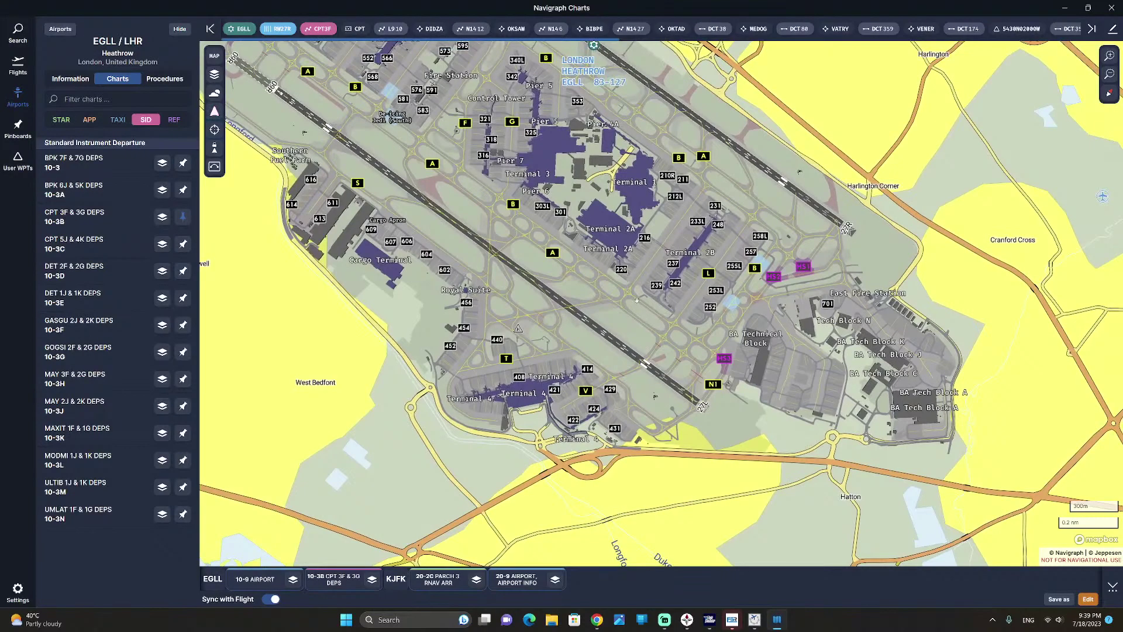
scroll(633, 307, "down", 2)
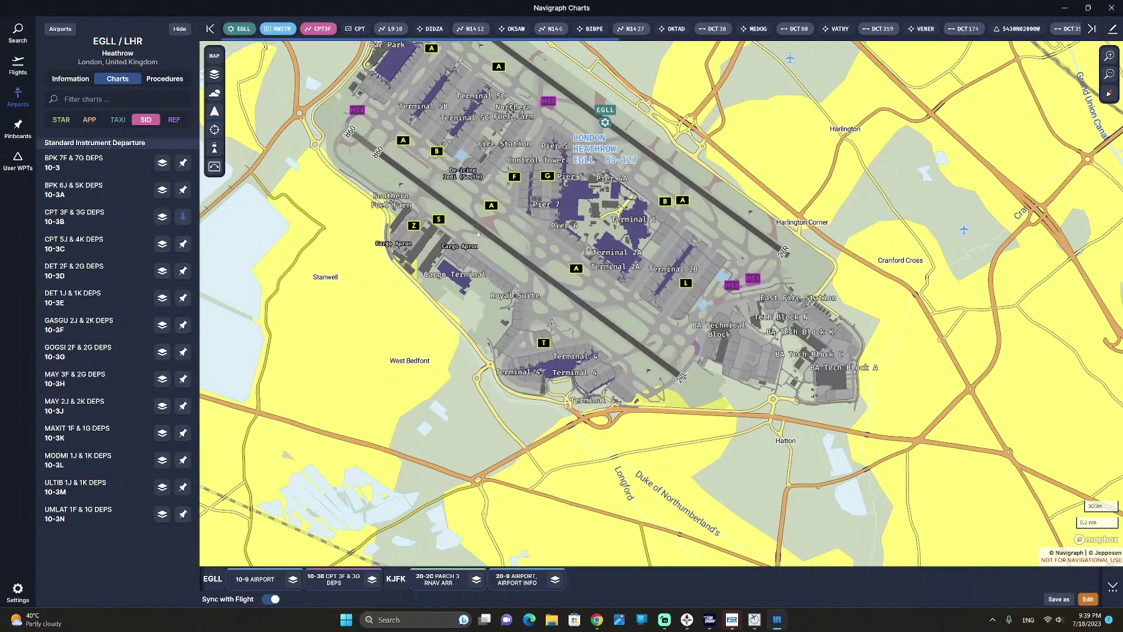
left_click_drag(513, 256, 504, 338)
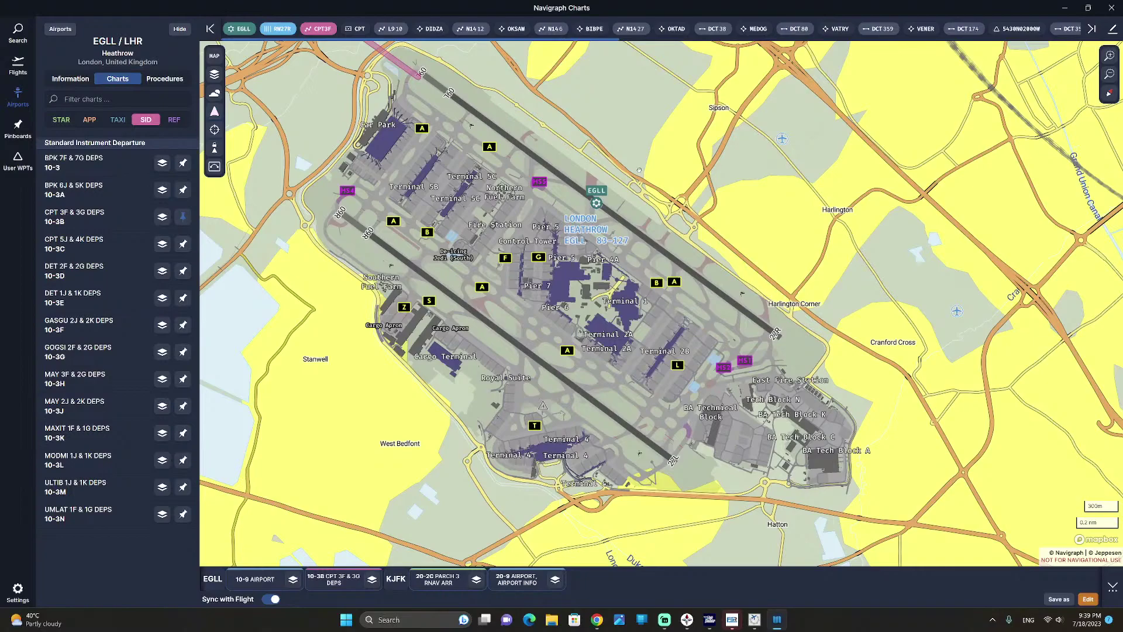
left_click(1088, 8)
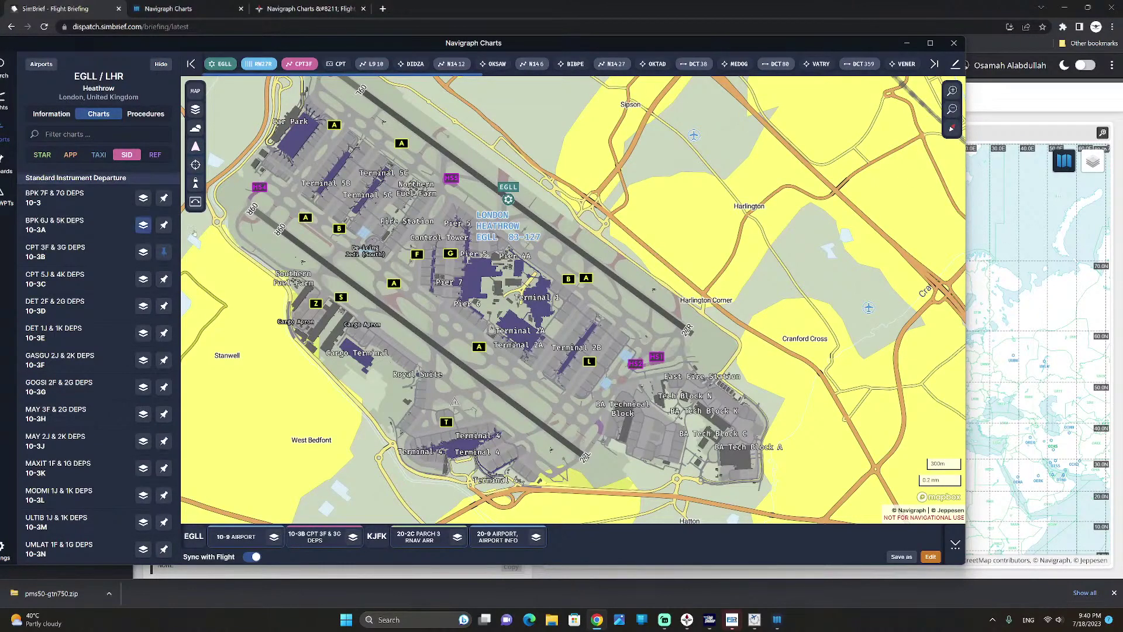
left_click(930, 43)
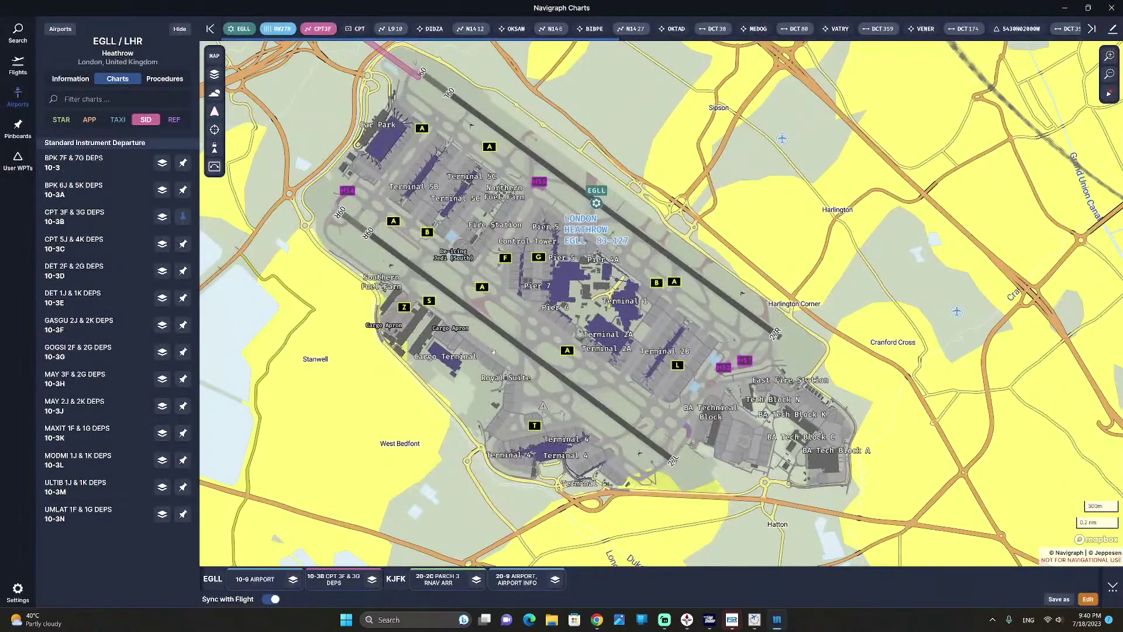
- Review Heathrow's airport information, covering the general details, runways, METAR weather, communication frequencies and NOTAMs
scroll(493, 351, "down", 10)
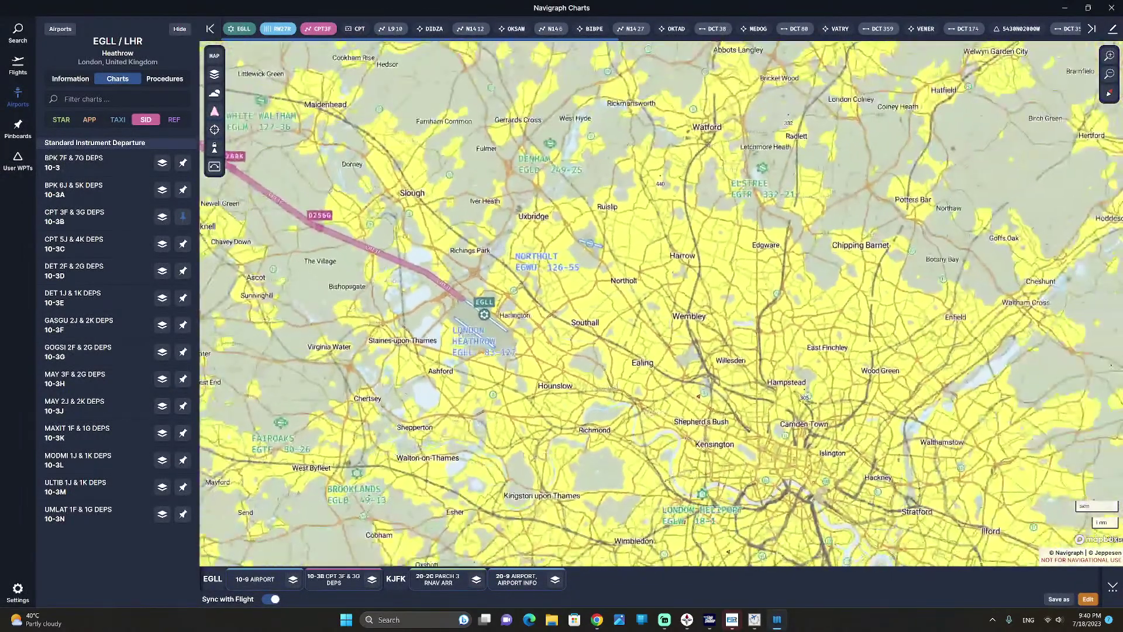
scroll(462, 331, "down", 2)
left_click_drag(462, 332, 658, 355)
left_click(70, 79)
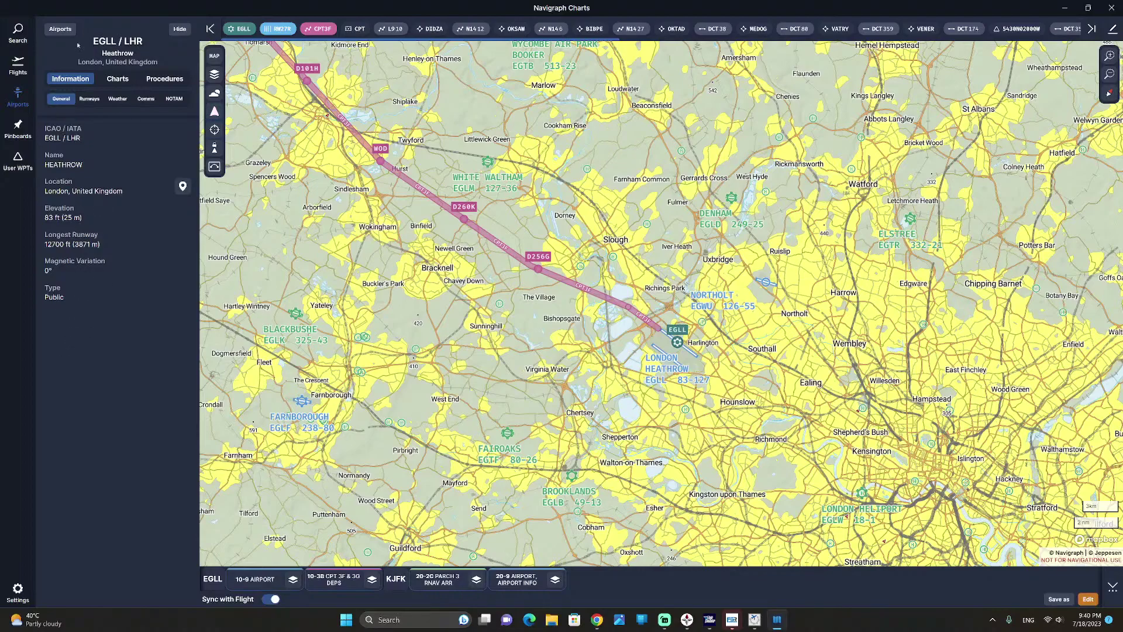
left_click(89, 99)
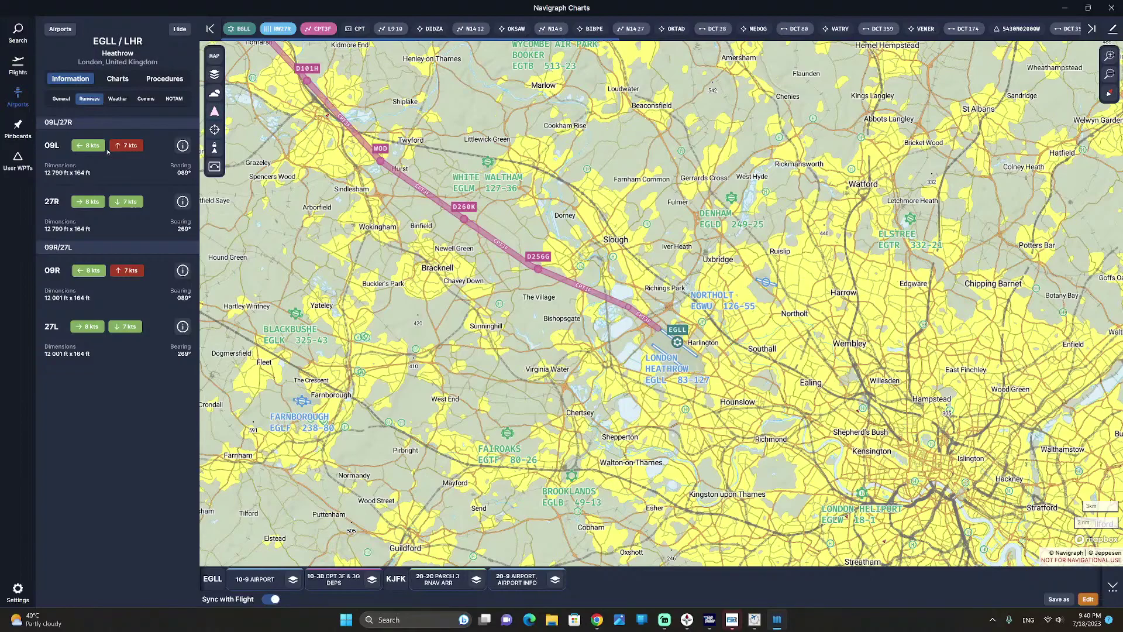
left_click(118, 99)
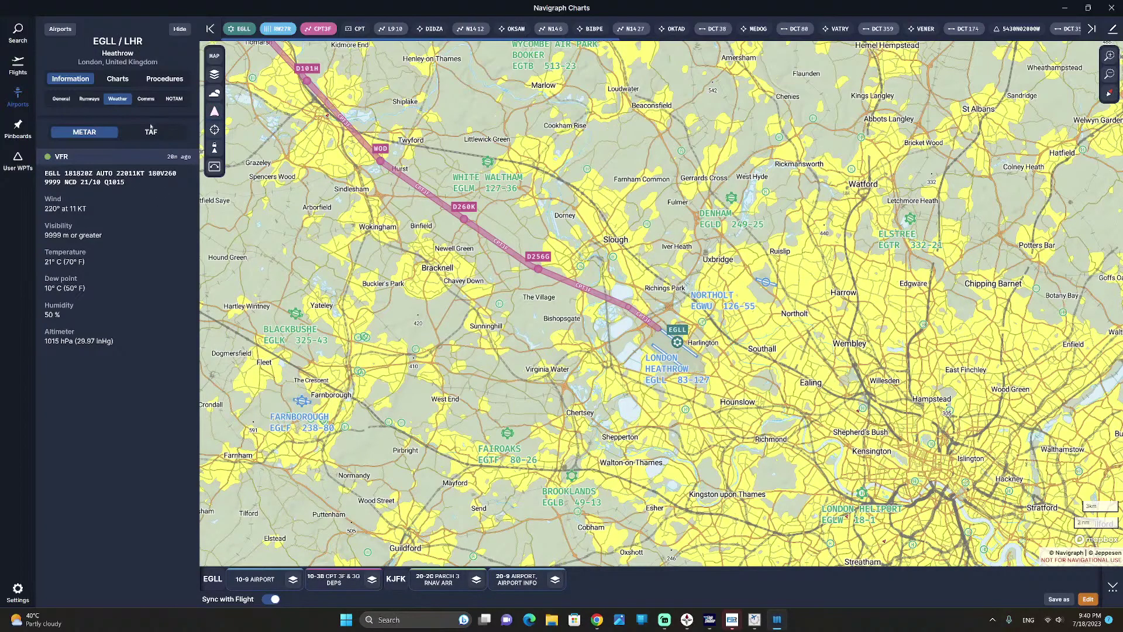
left_click(146, 99)
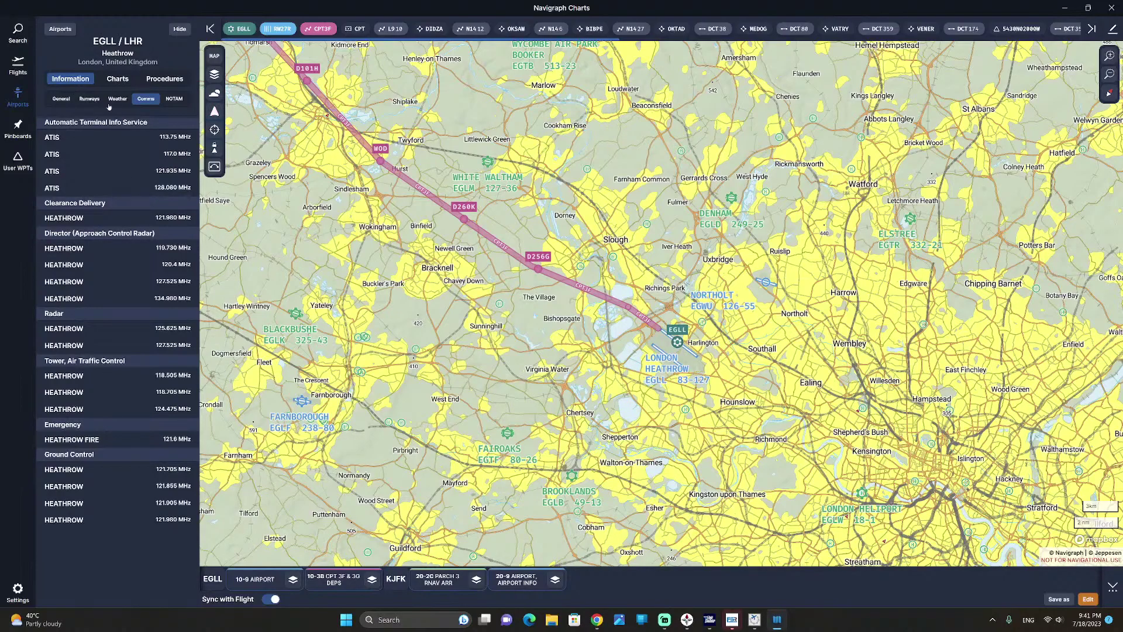
left_click(180, 99)
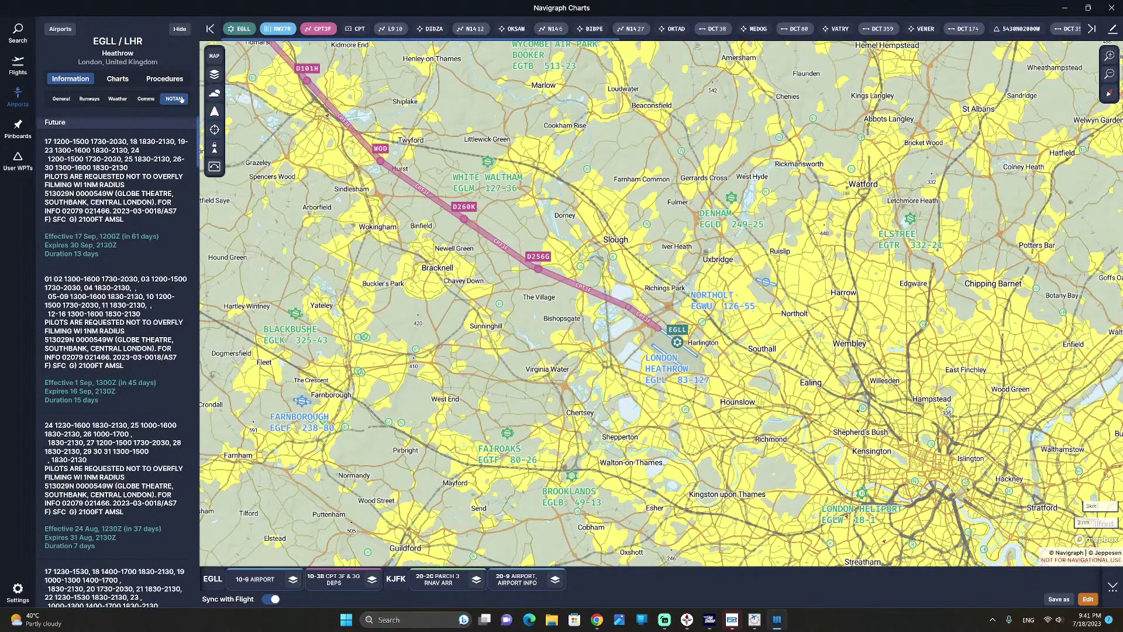
scroll(116, 363, "down", 5)
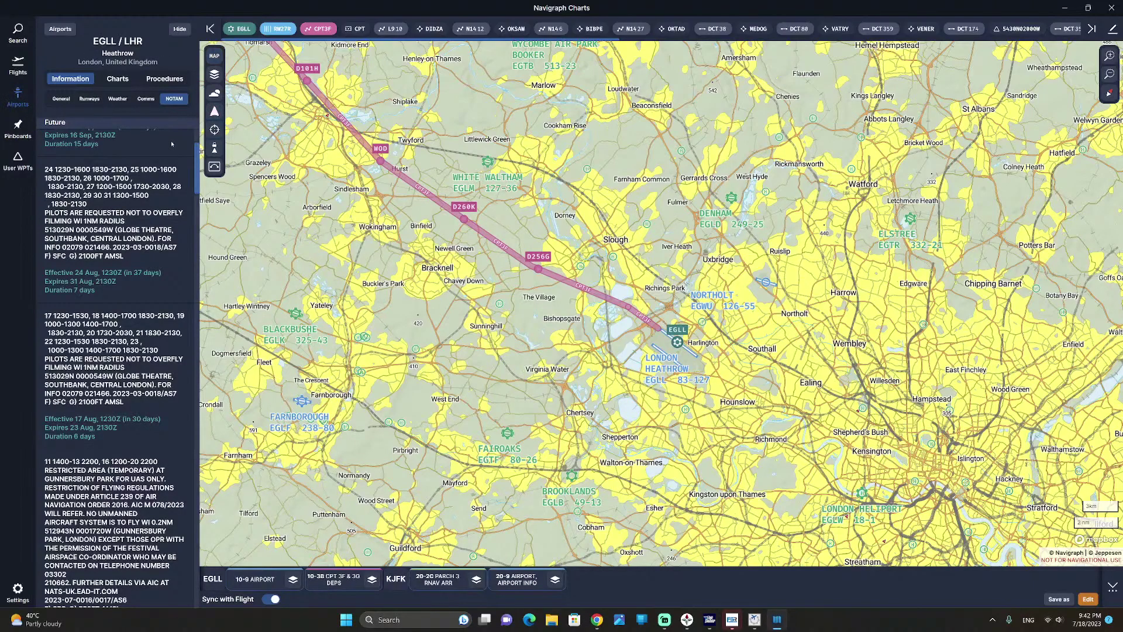
- Switch the map to the VFR preset and inspect the area around the Heathrow departure route
left_click(214, 55)
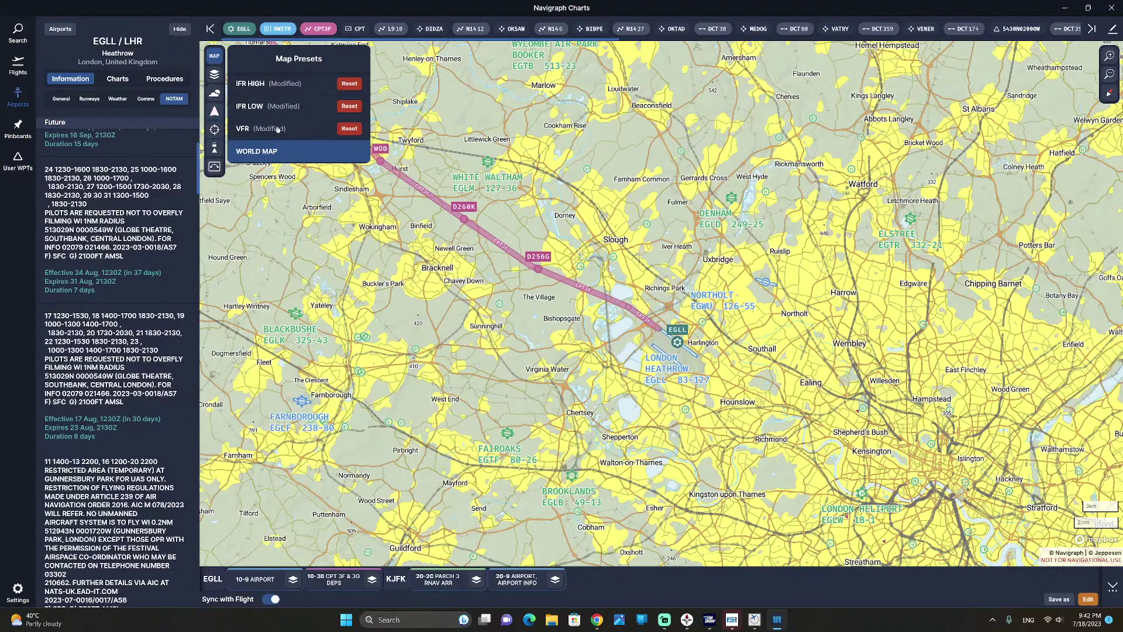
left_click(277, 130)
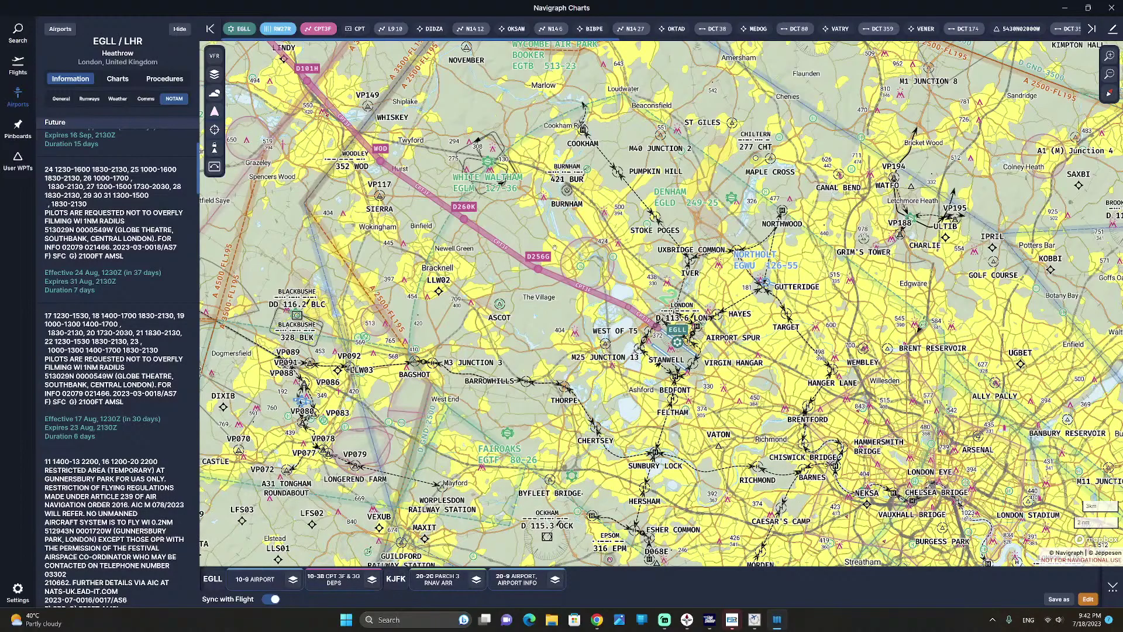
scroll(775, 556, "down", 4)
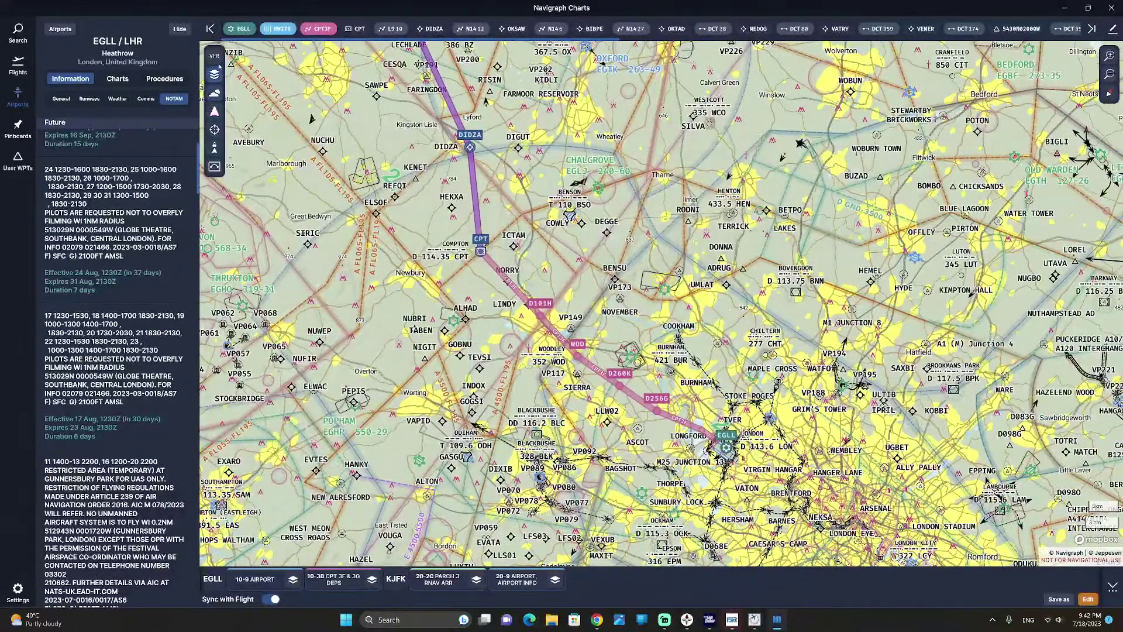
- Apply the IFR HIGH map preset and inspect the route from EGLL across the Atlantic
left_click(215, 59)
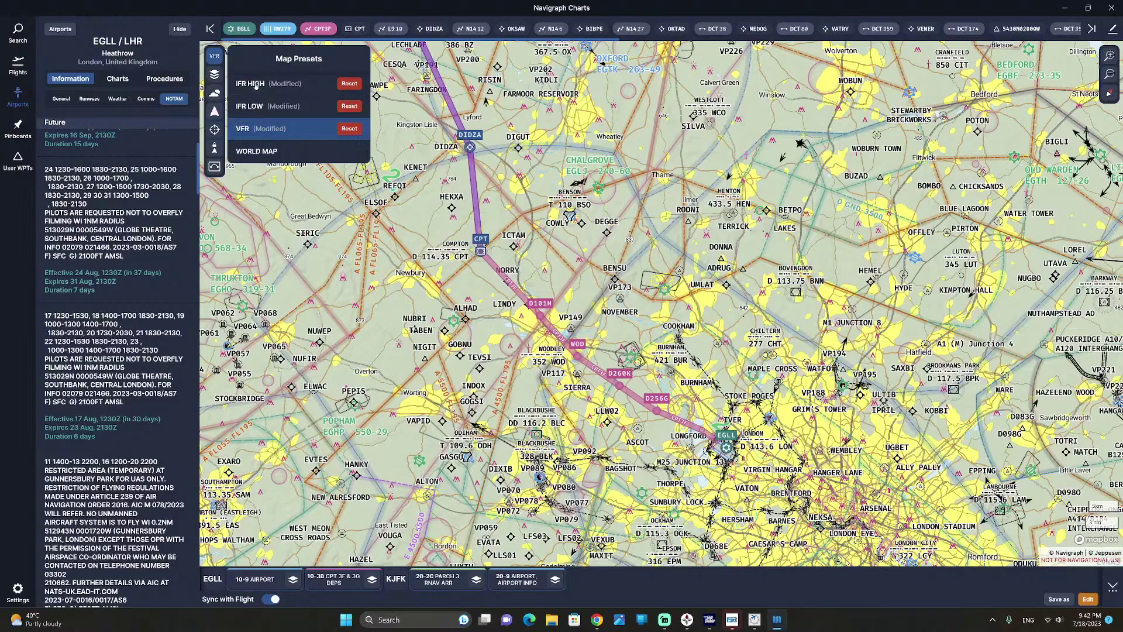
left_click(256, 85)
scroll(484, 353, "down", 3)
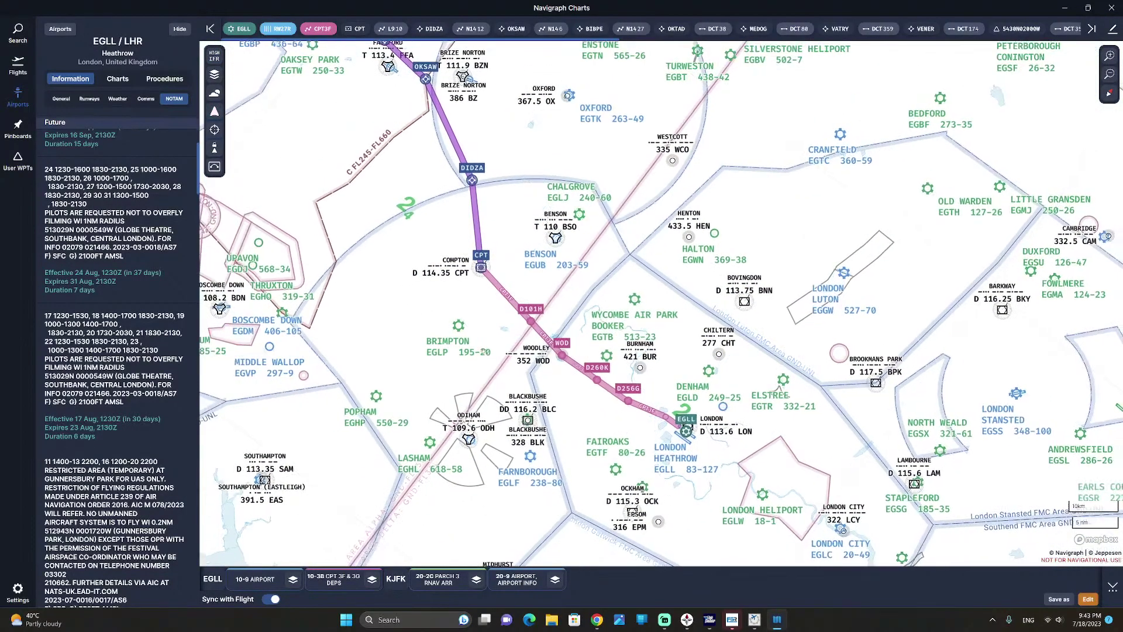
scroll(559, 332, "down", 1)
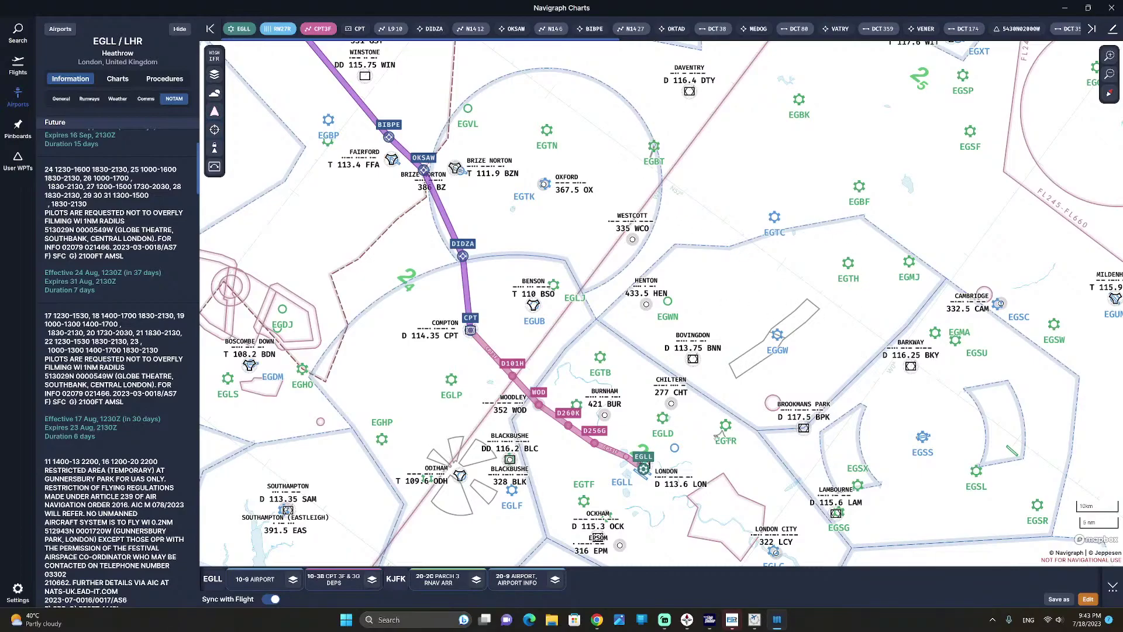
scroll(716, 436, "down", 4)
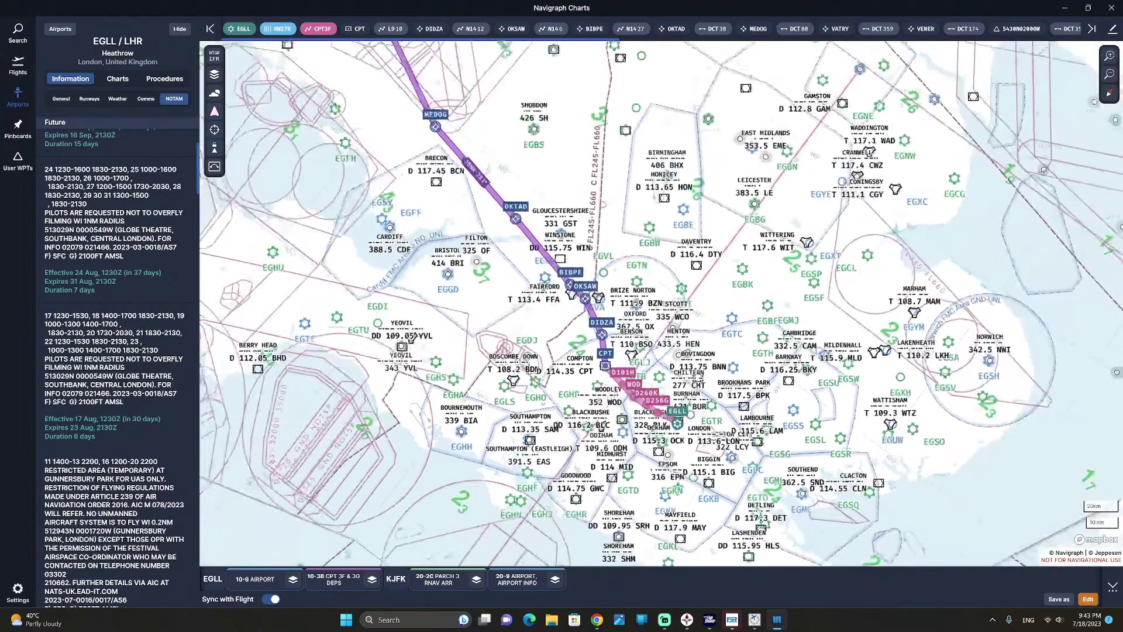
scroll(715, 436, "down", 6)
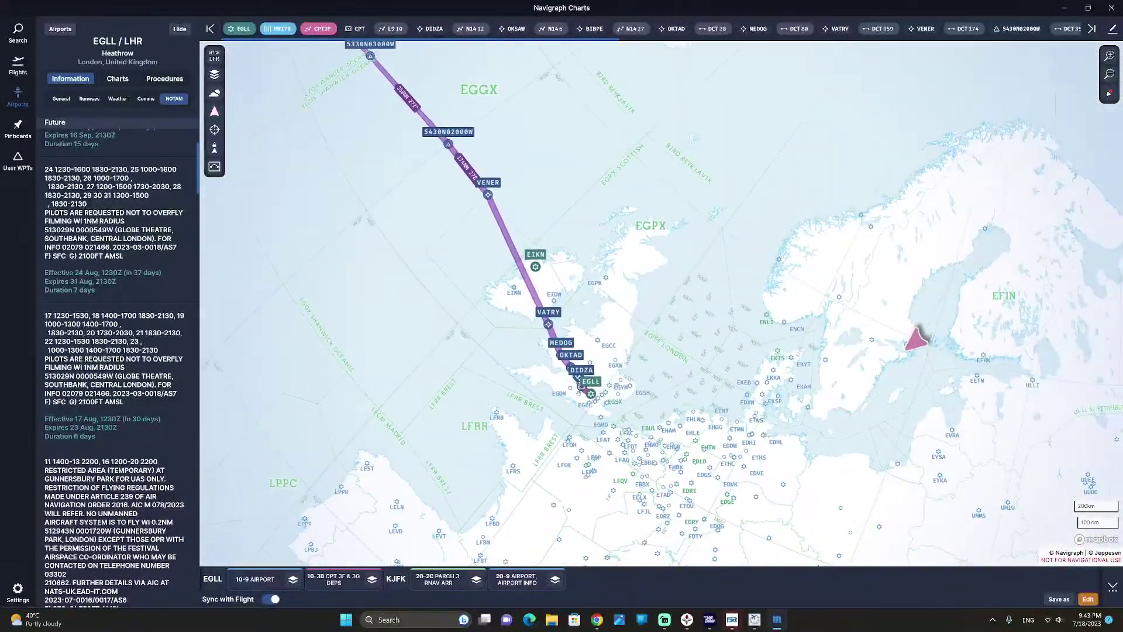
scroll(578, 387, "down", 3)
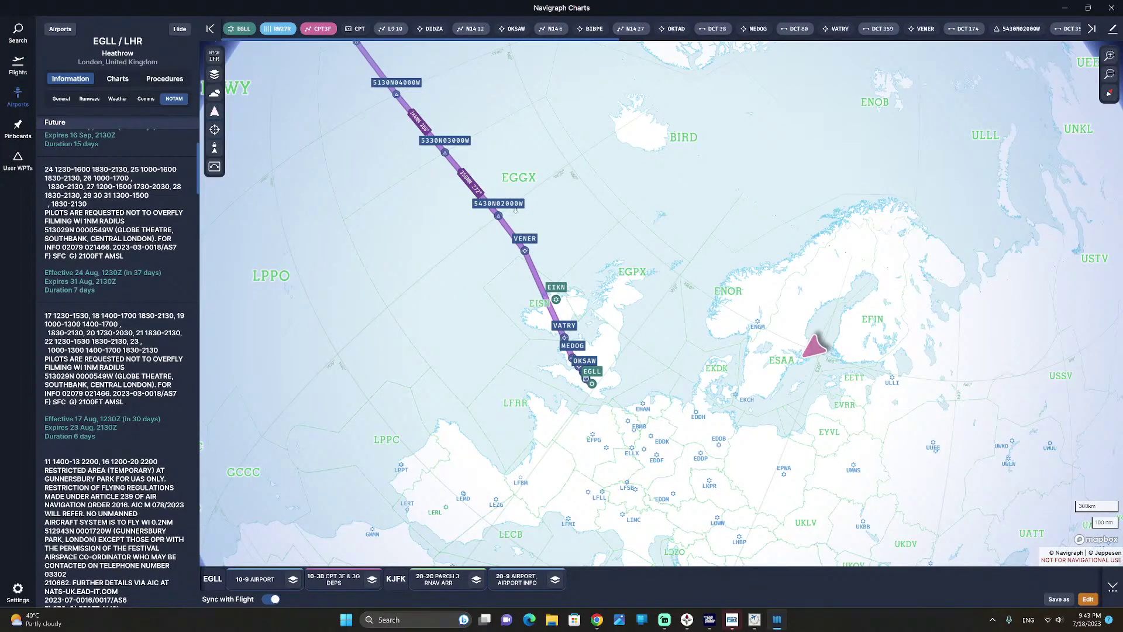
left_click_drag(406, 81, 519, 259)
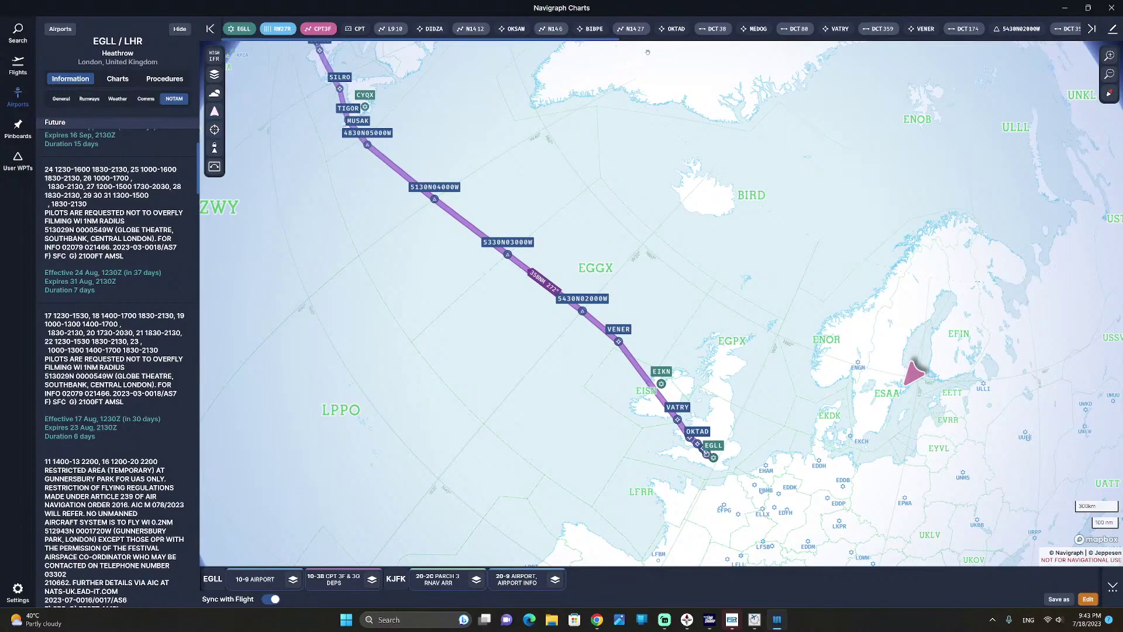
- Show the full EGLL to KJFK route as editable text, highlight it and close the route editor without changes
left_click(1112, 28)
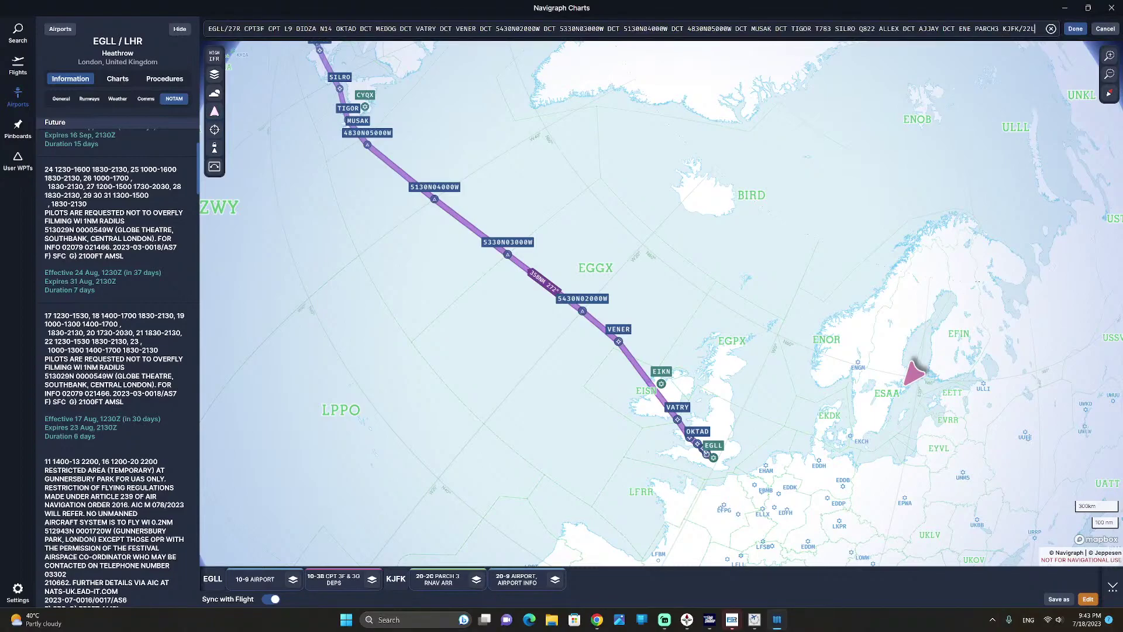
left_click_drag(210, 28, 1066, 43)
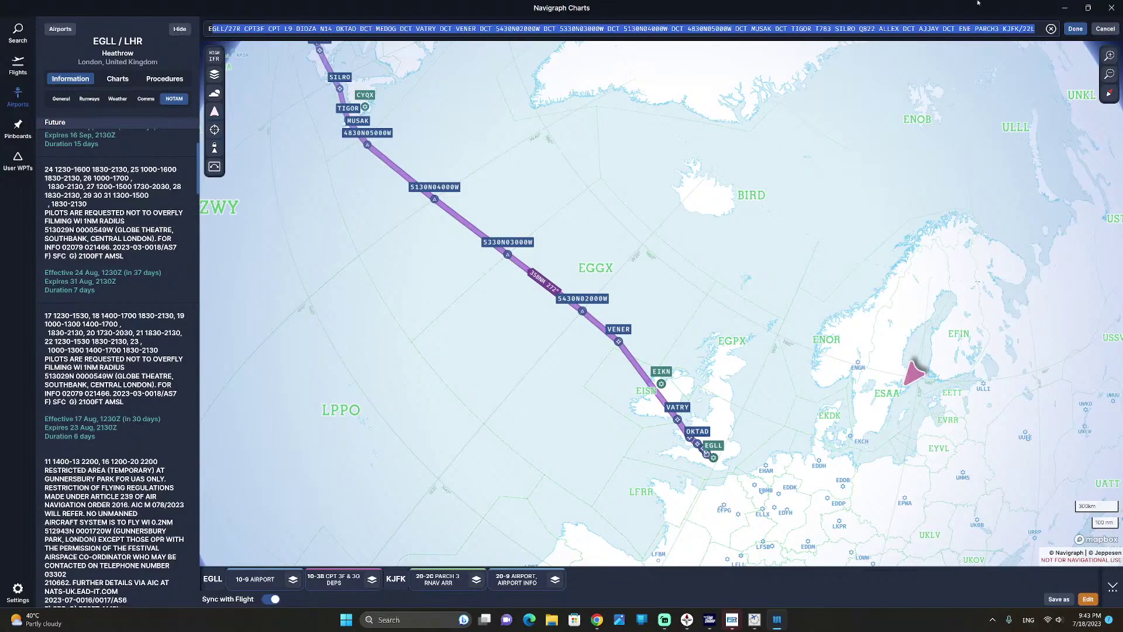
left_click(1074, 29)
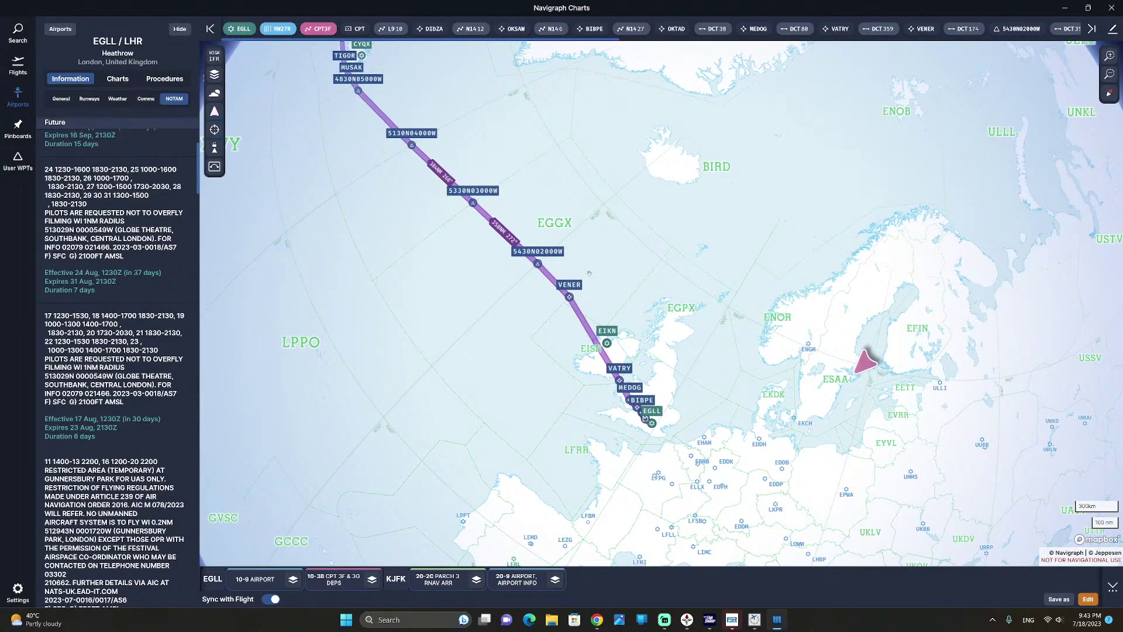
- Return to the EGLL/LHR to KJFK/JFK flight overview and unload the flight from the map
left_click(60, 29)
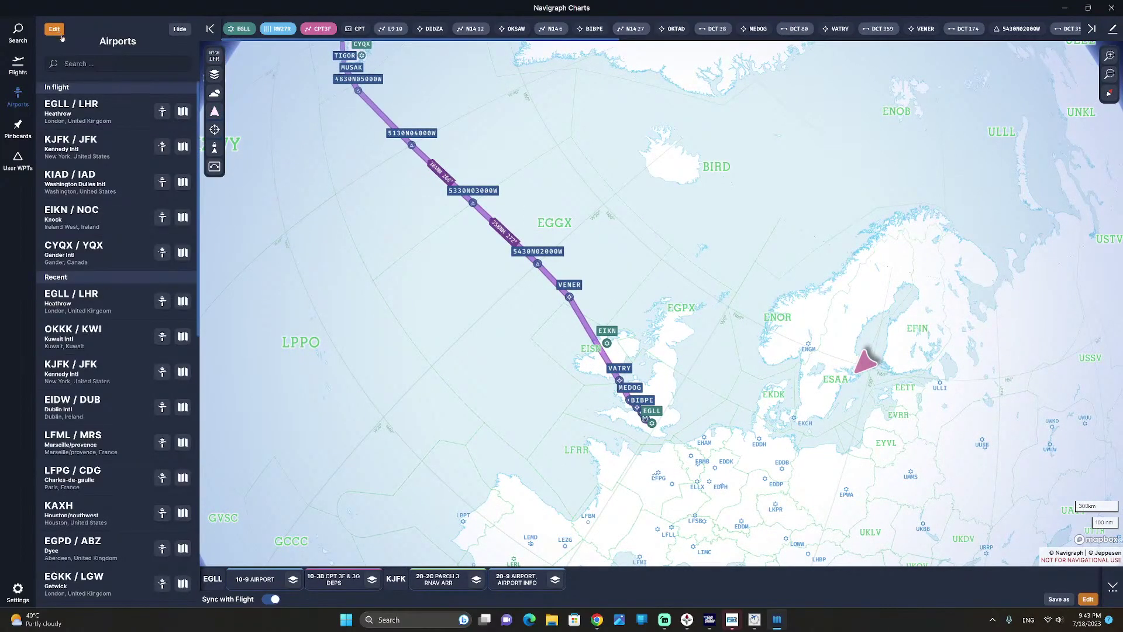
left_click(15, 69)
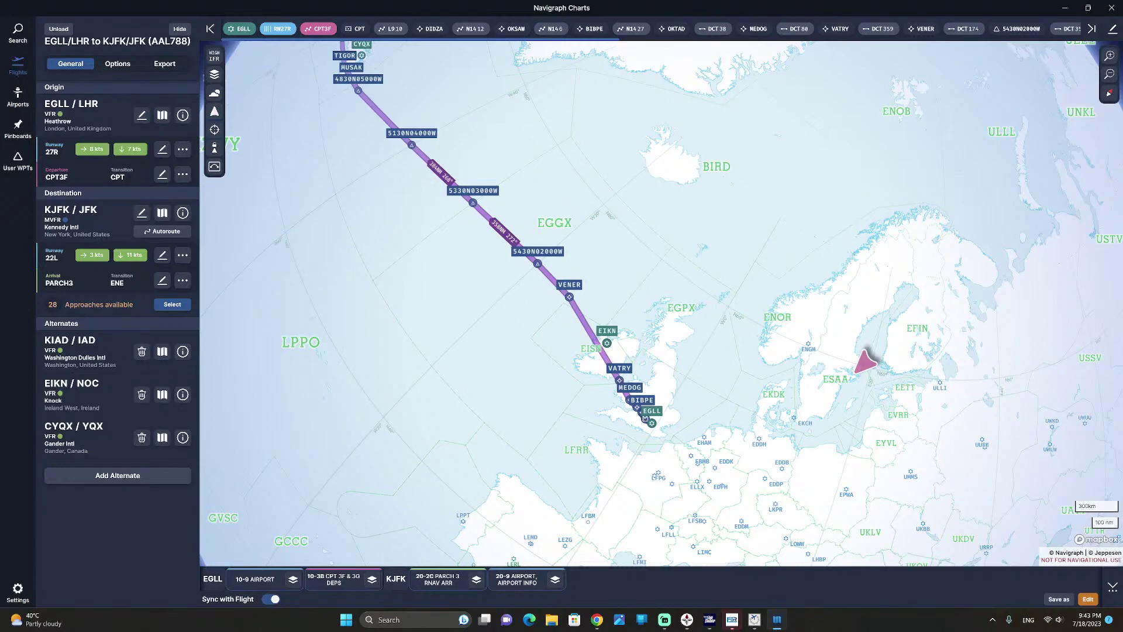
left_click(59, 29)
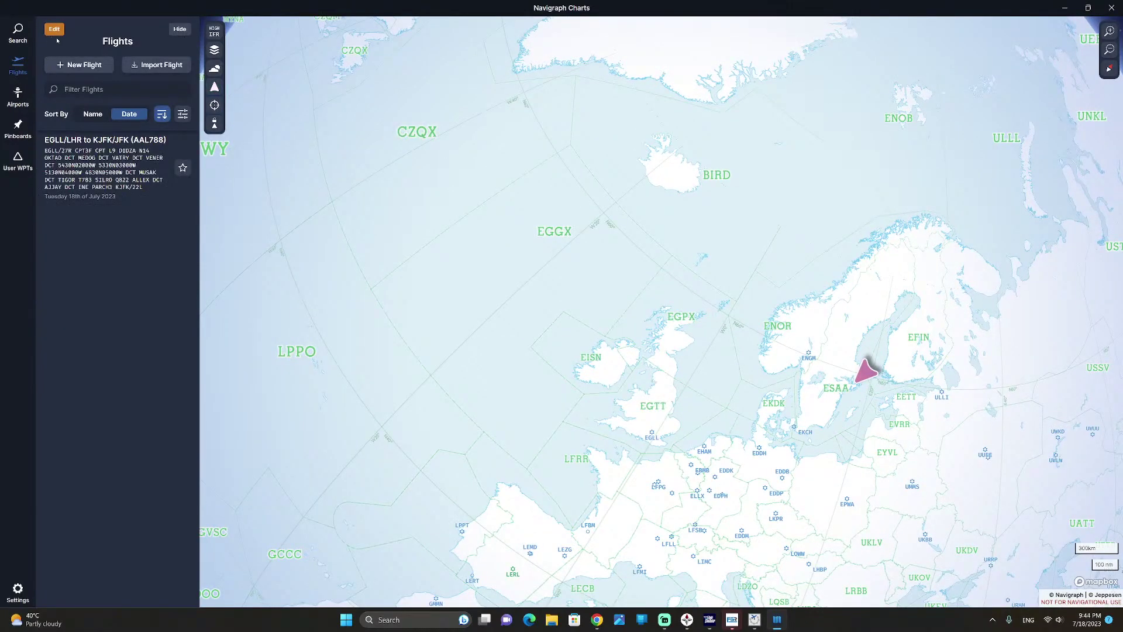
- Centre the map on the aircraft's position near Stockholm
left_click_drag(813, 316, 600, 264)
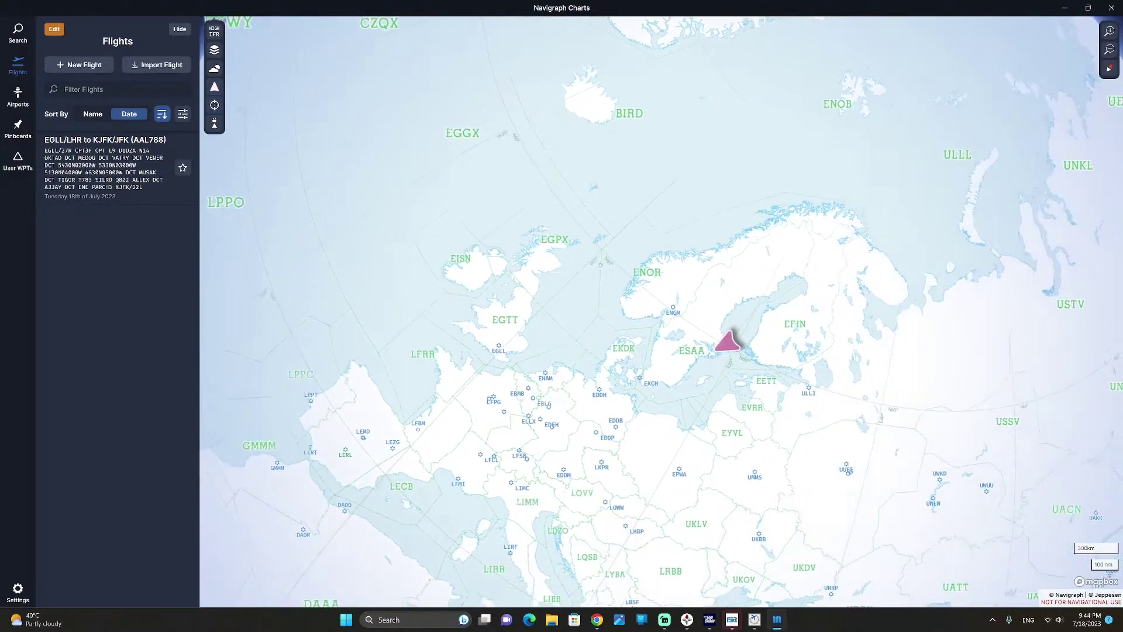
scroll(701, 381, "up", 15)
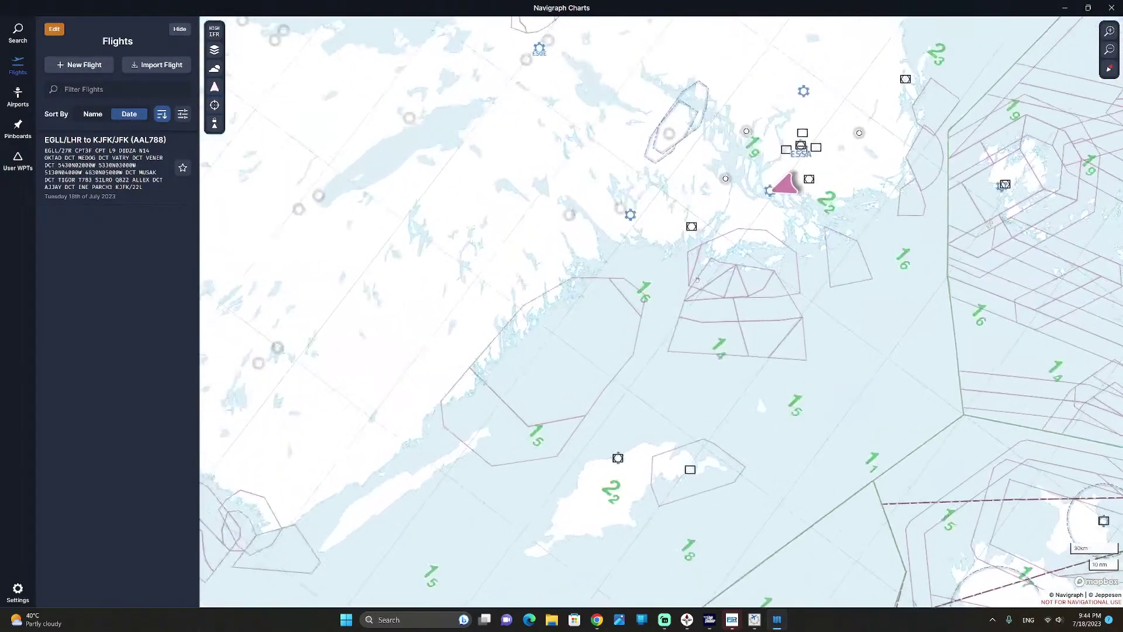
left_click(214, 105)
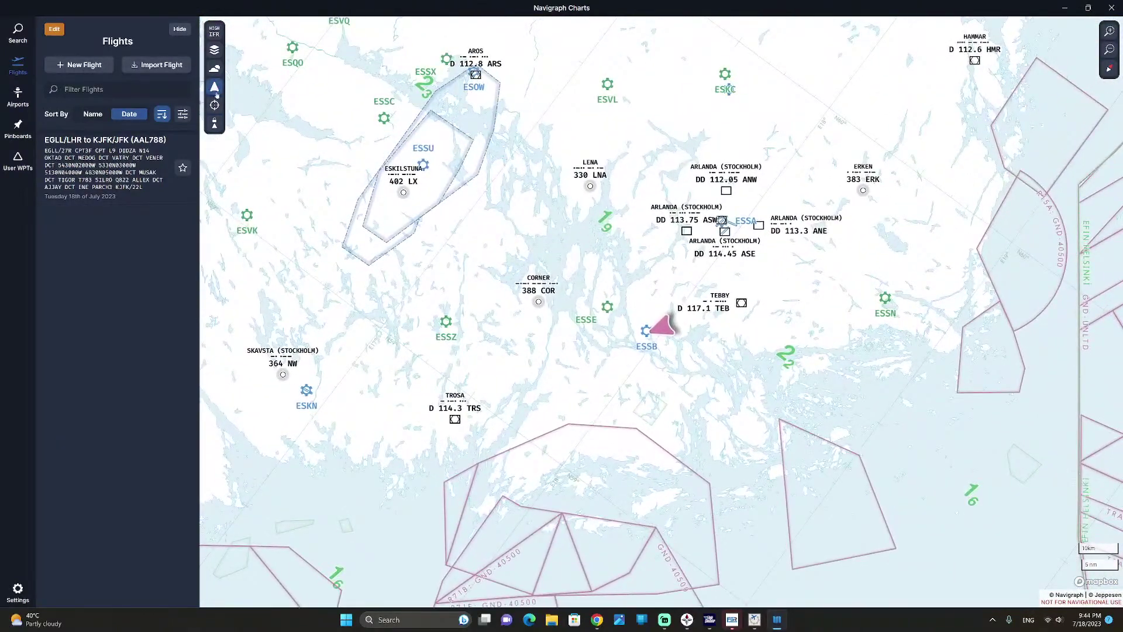
- Apply the VFR map preset and inspect the visual reporting points and routes around Stockholm Bromma airport
left_click(214, 32)
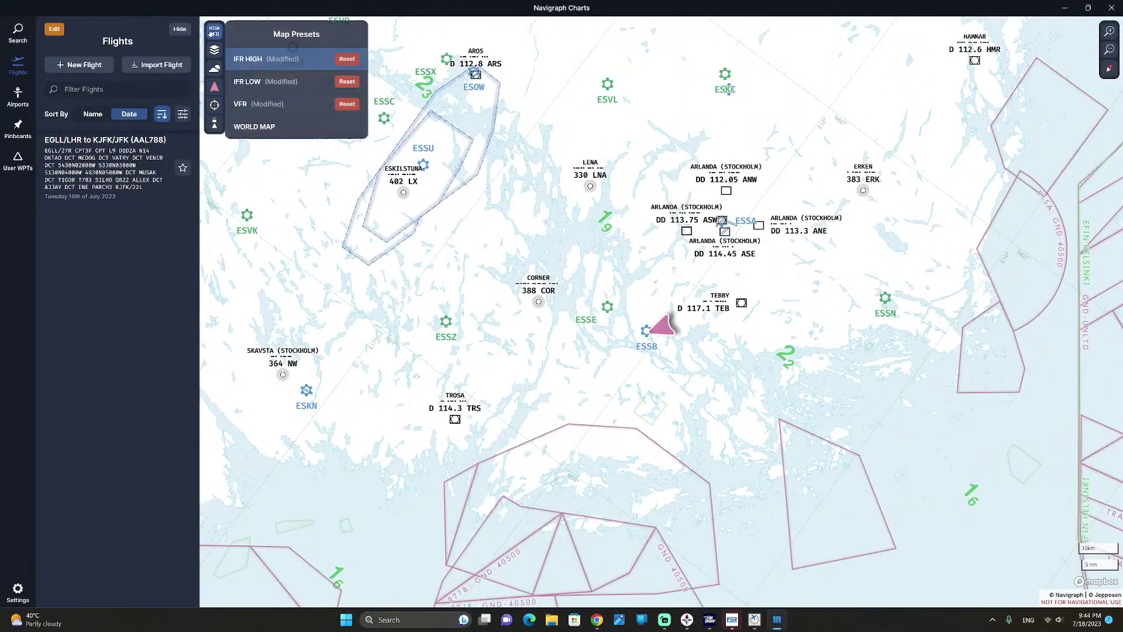
left_click(259, 104)
scroll(630, 361, "up", 5)
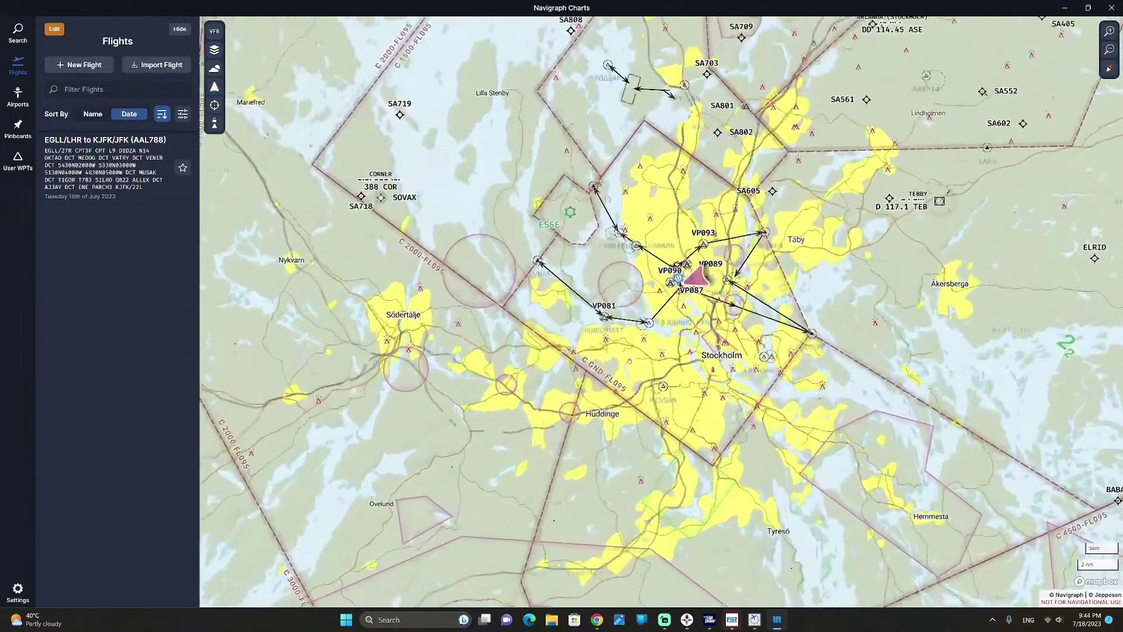
scroll(629, 361, "up", 2)
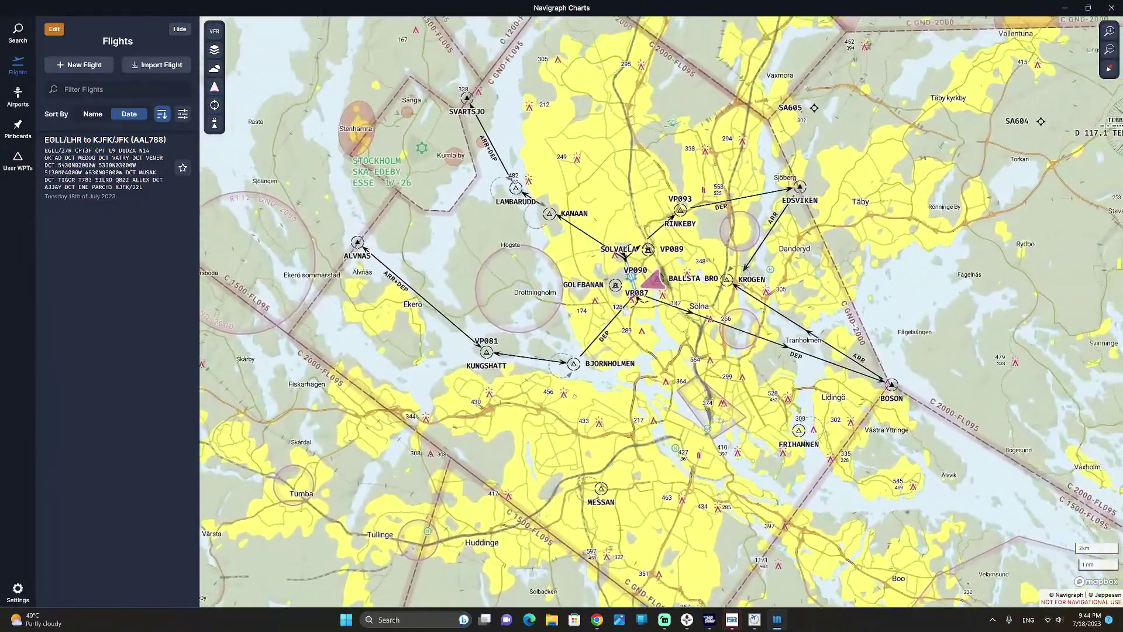
scroll(657, 335, "up", 2)
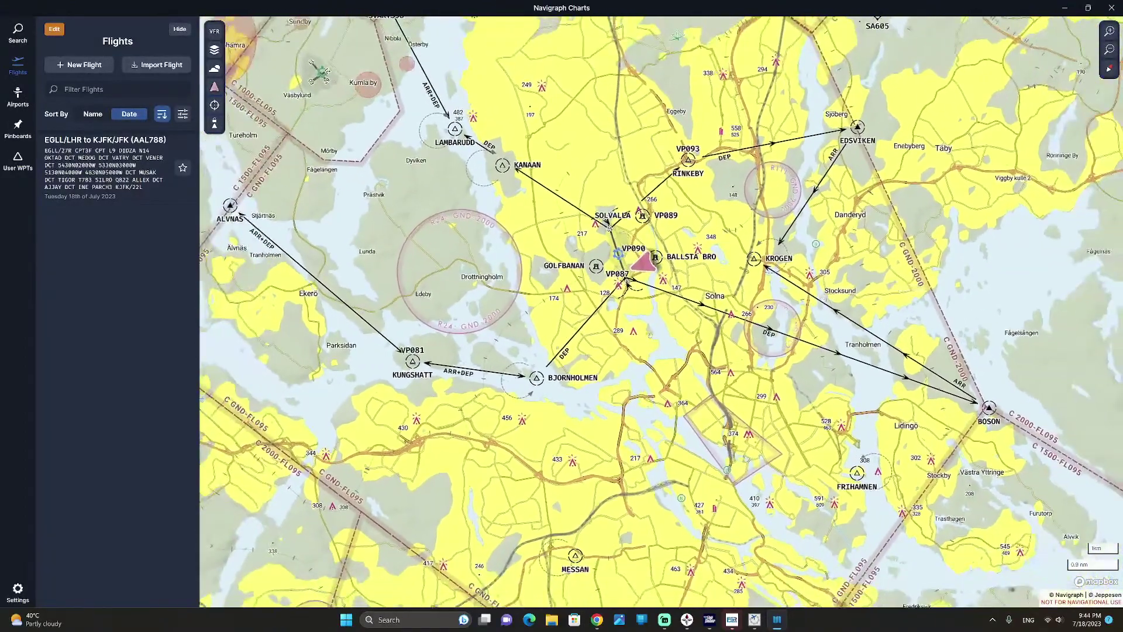
left_click_drag(657, 336, 665, 439)
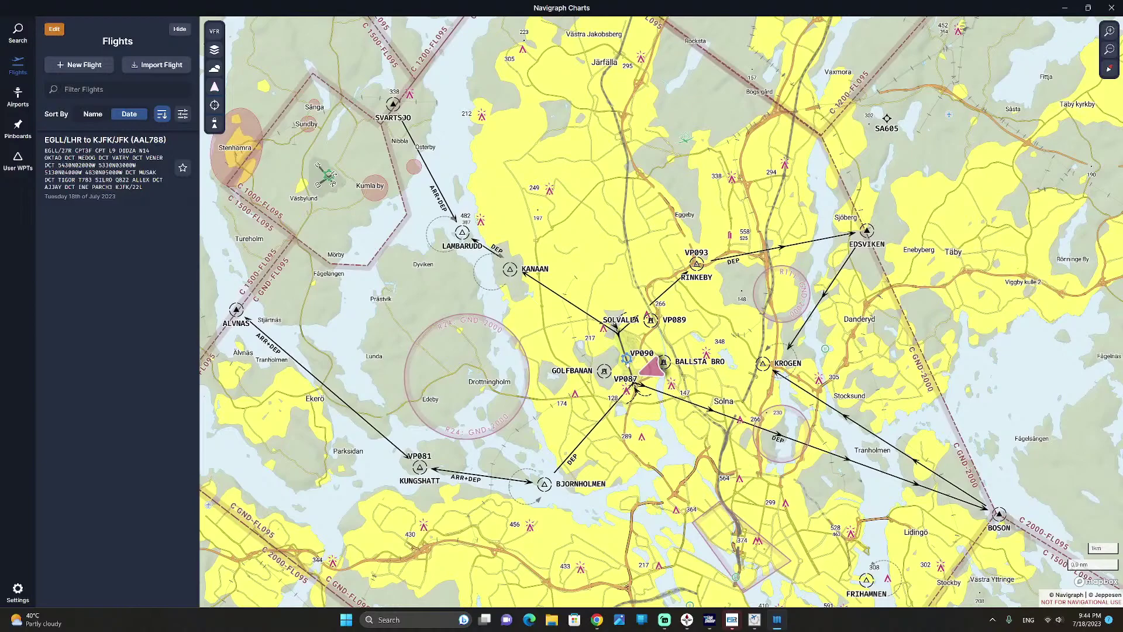
scroll(634, 369, "up", 5)
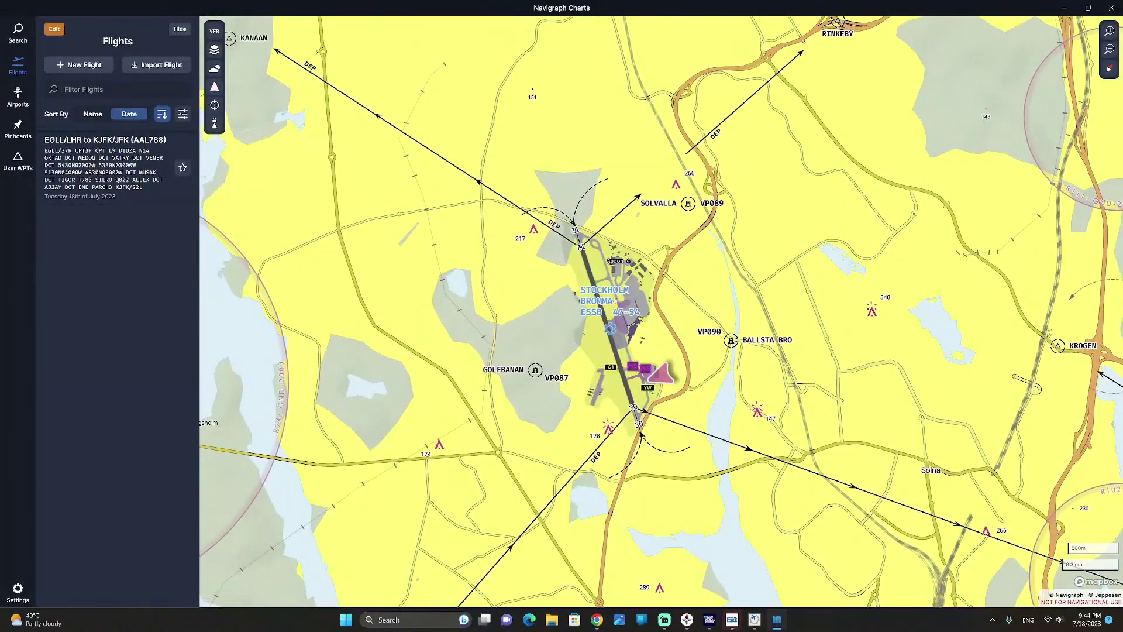
- Pick the location 592126N0175631E beside Bromma's runway and add it to the route of a new flight
left_click(628, 303)
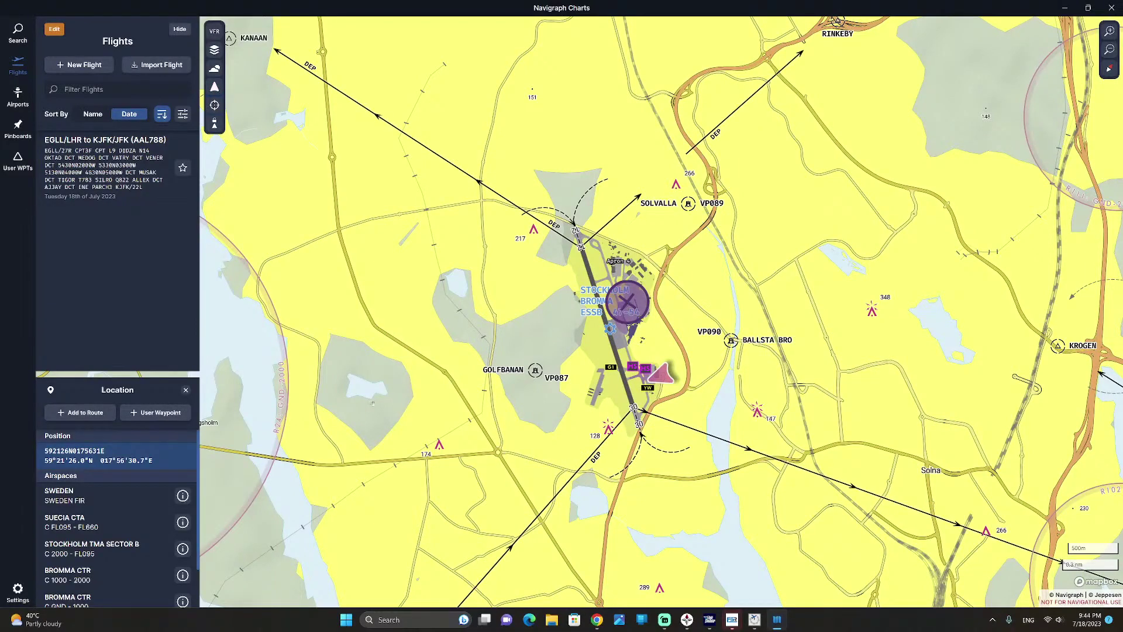
scroll(91, 522, "down", 1)
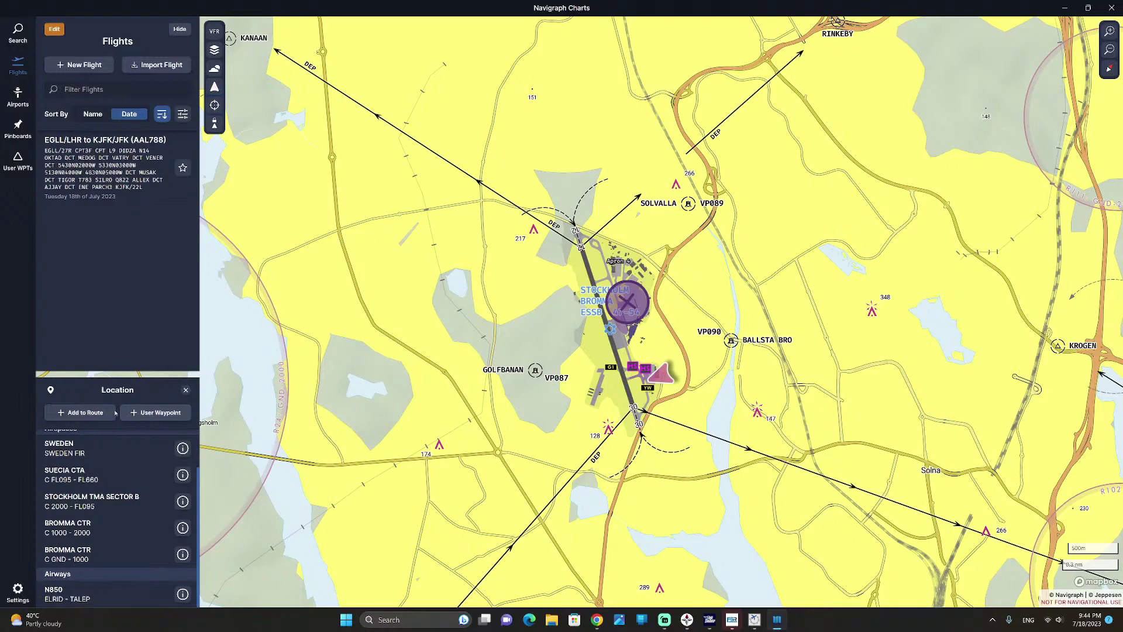
left_click(89, 413)
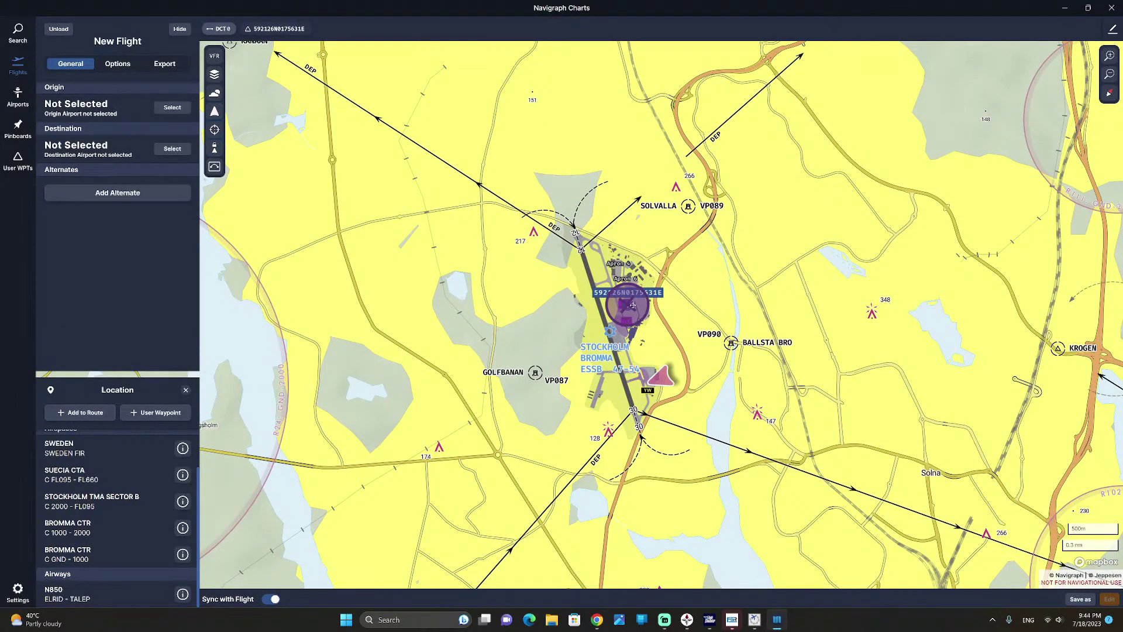
left_click(613, 336)
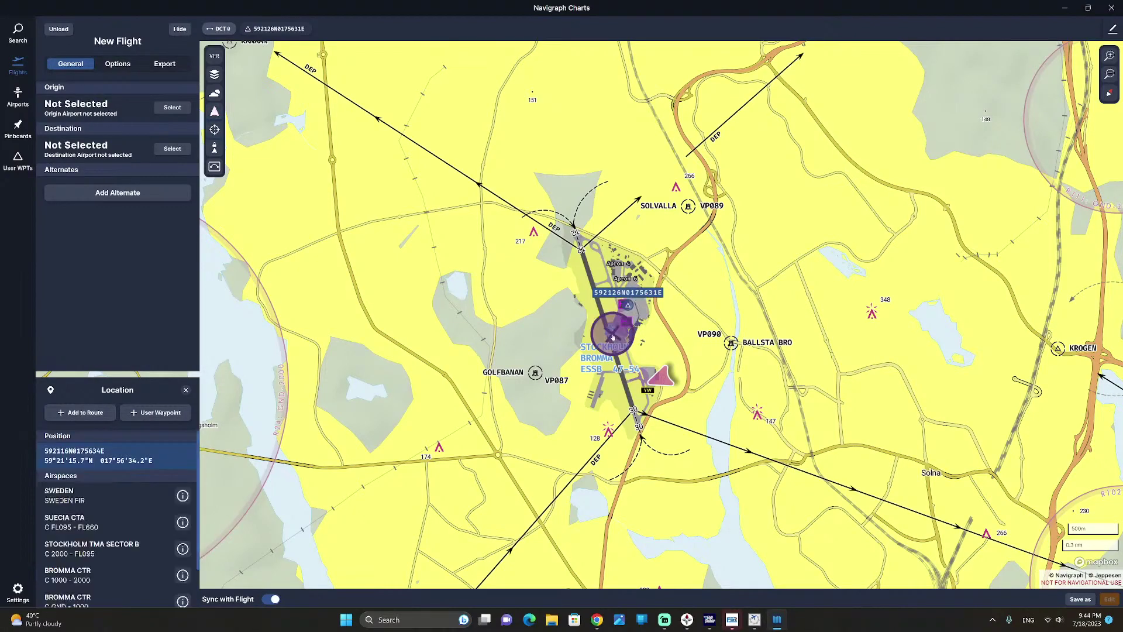
left_click(83, 413)
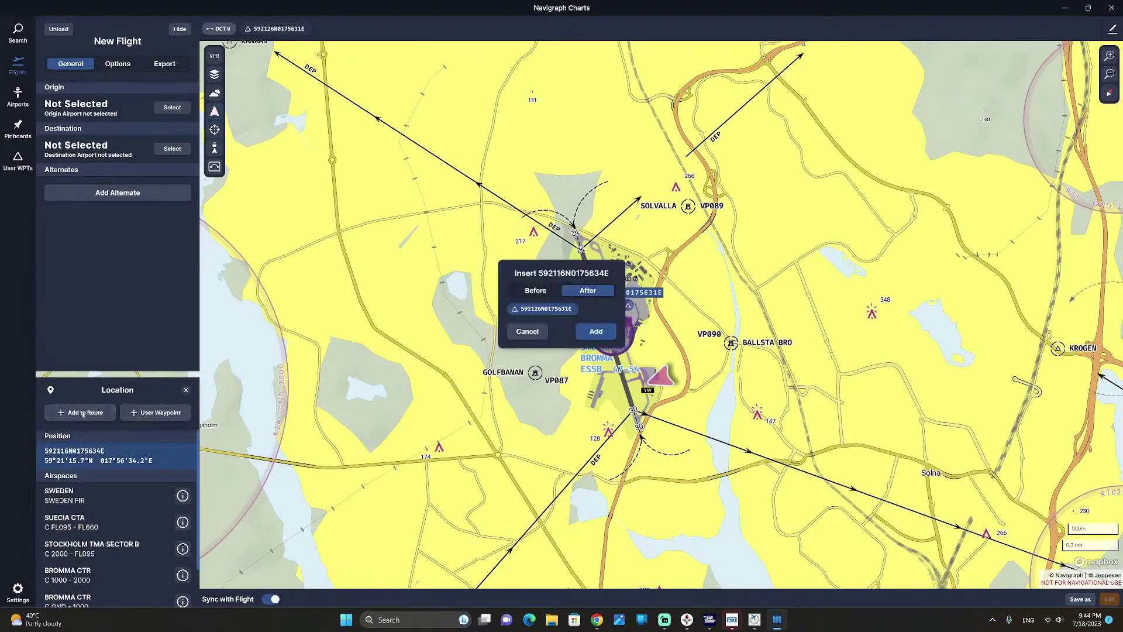
left_click(533, 335)
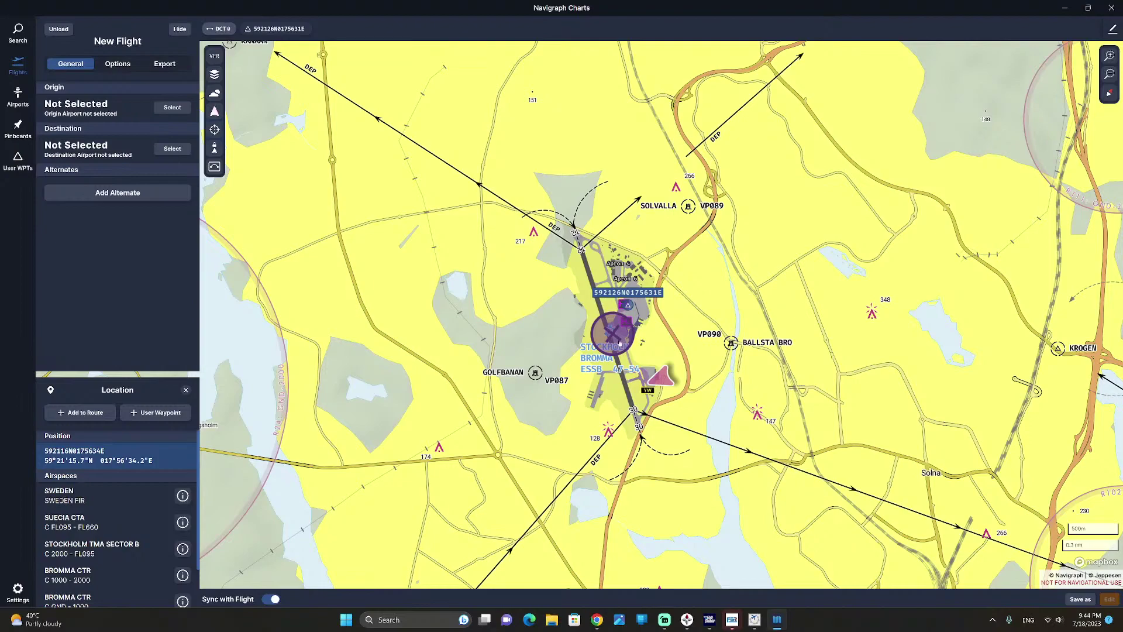
- Open the new flight's route as text, delete the waypoint 592126N0175631E and apply the empty route
left_click(275, 29)
left_click(1111, 28)
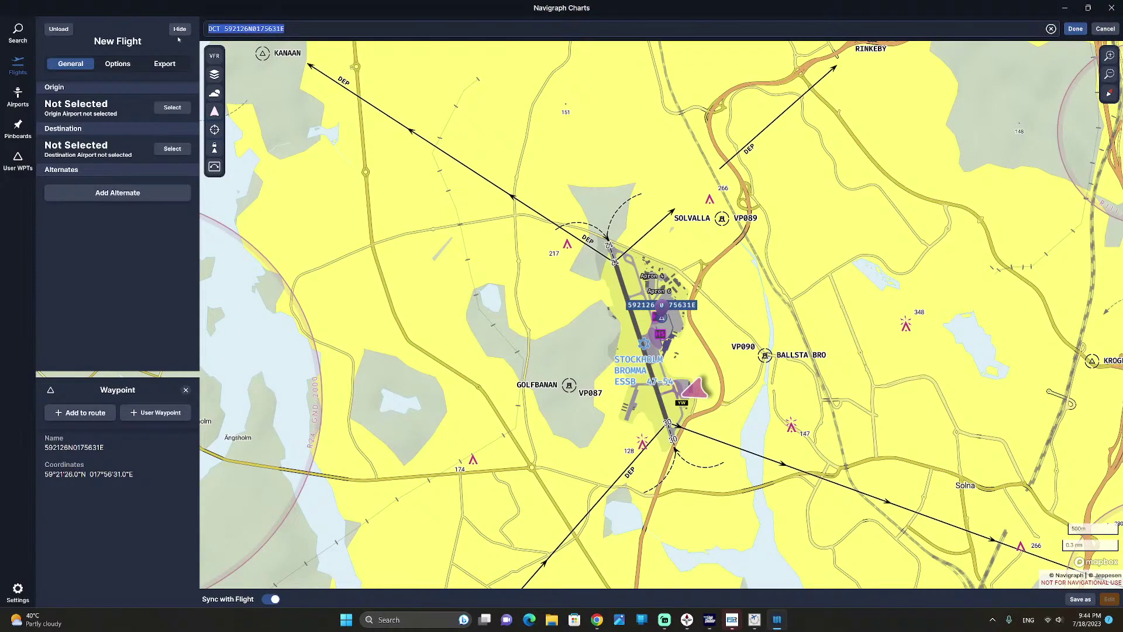
key("ctrl+a")
key("BackSpace")
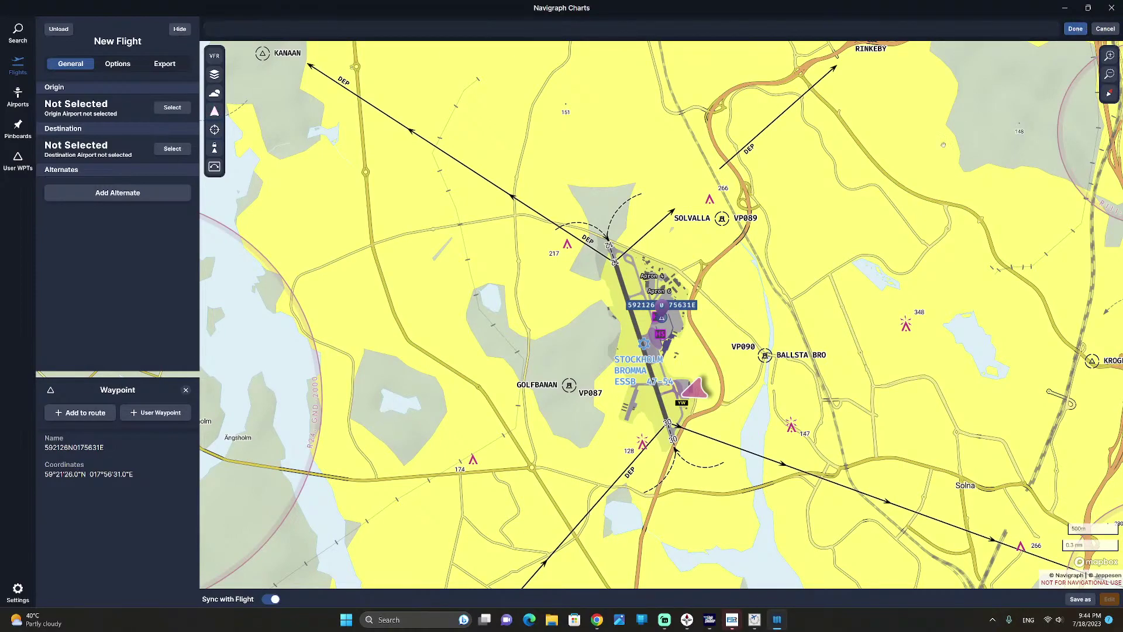
left_click(1075, 29)
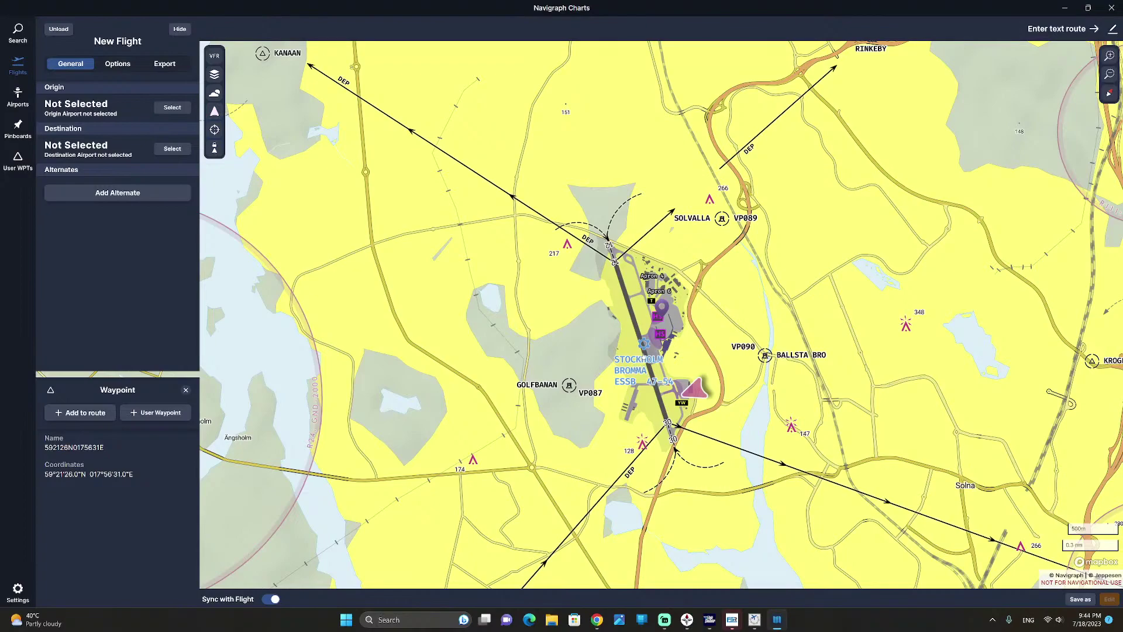
- Select Bromma airport (ESSB) on the map and start adding it to the new flight's route
left_click(643, 344)
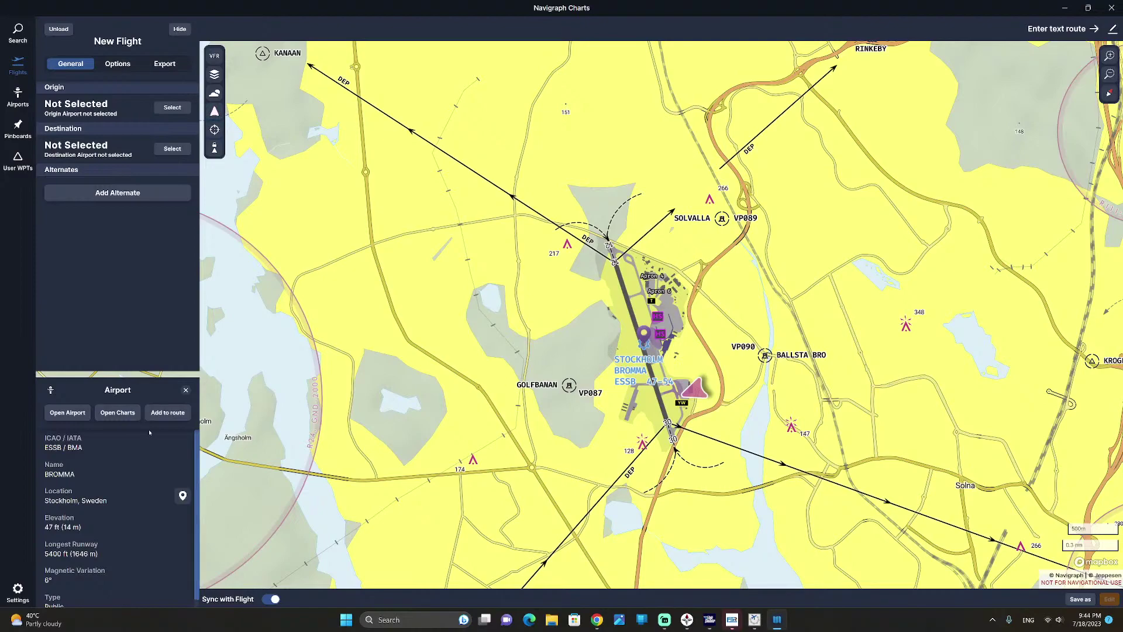
left_click(167, 413)
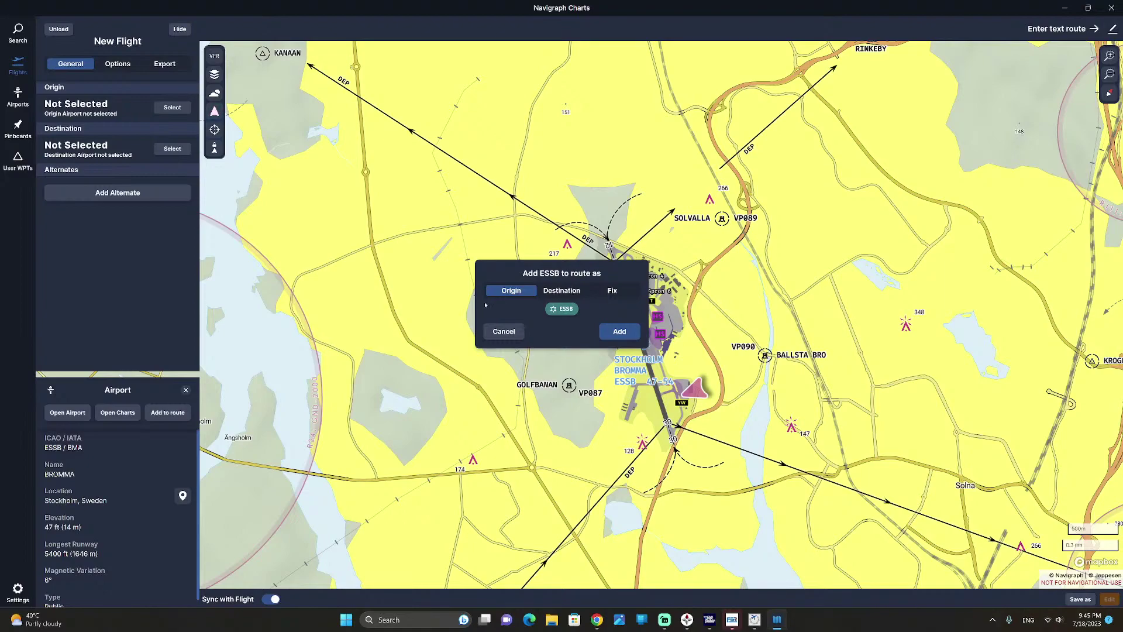
- Add ESSB to the route as the origin and assign runway 30 for departure
left_click(611, 331)
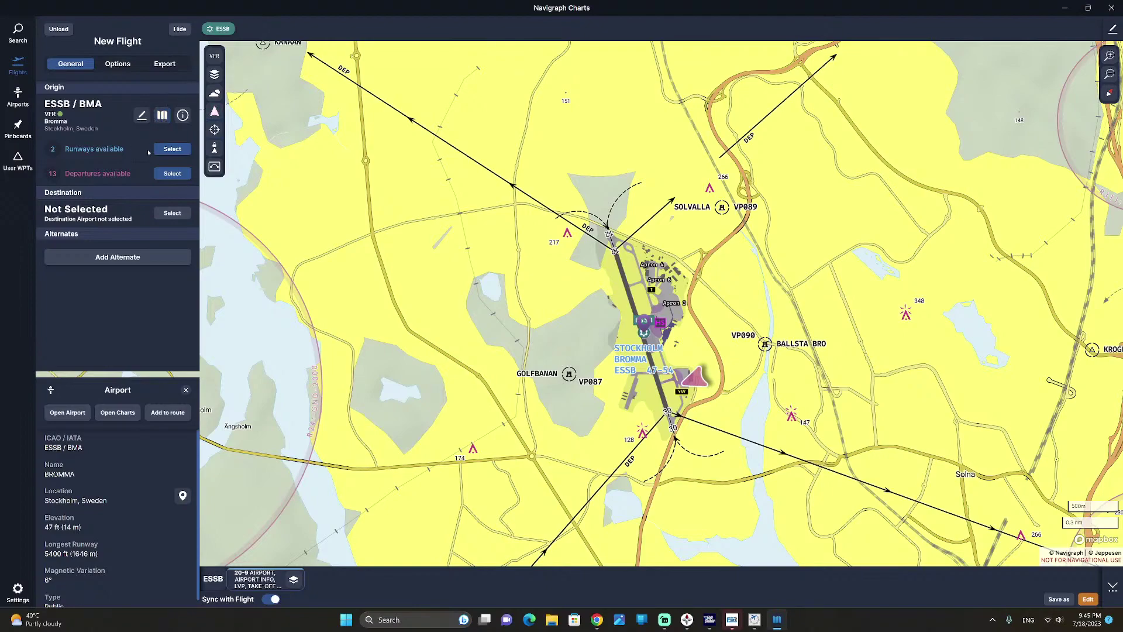
left_click(165, 150)
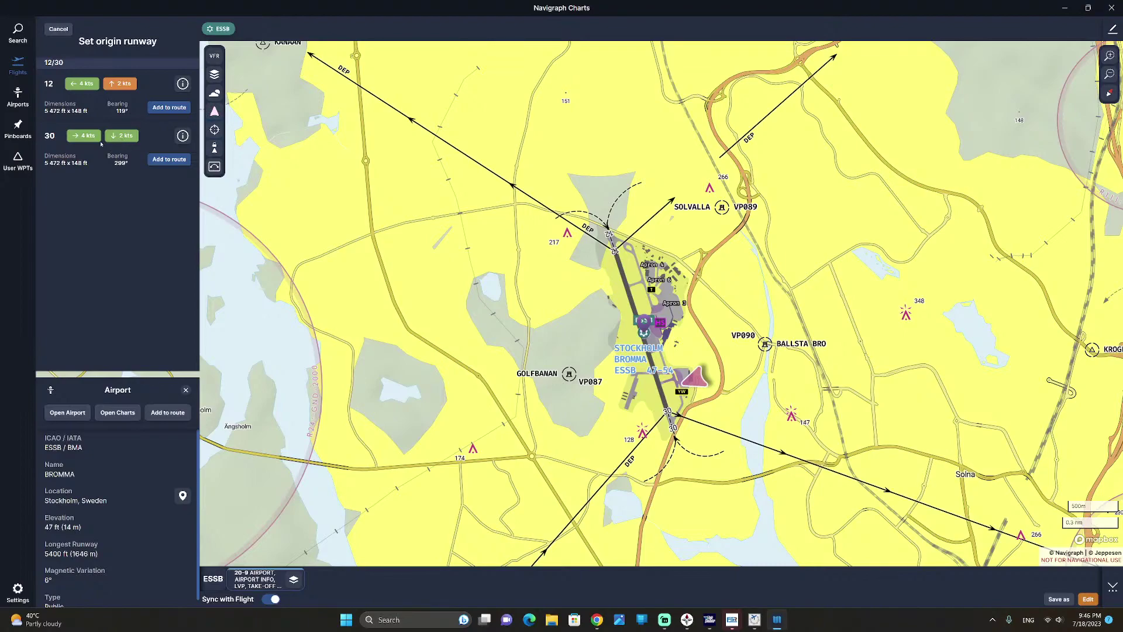
left_click(165, 161)
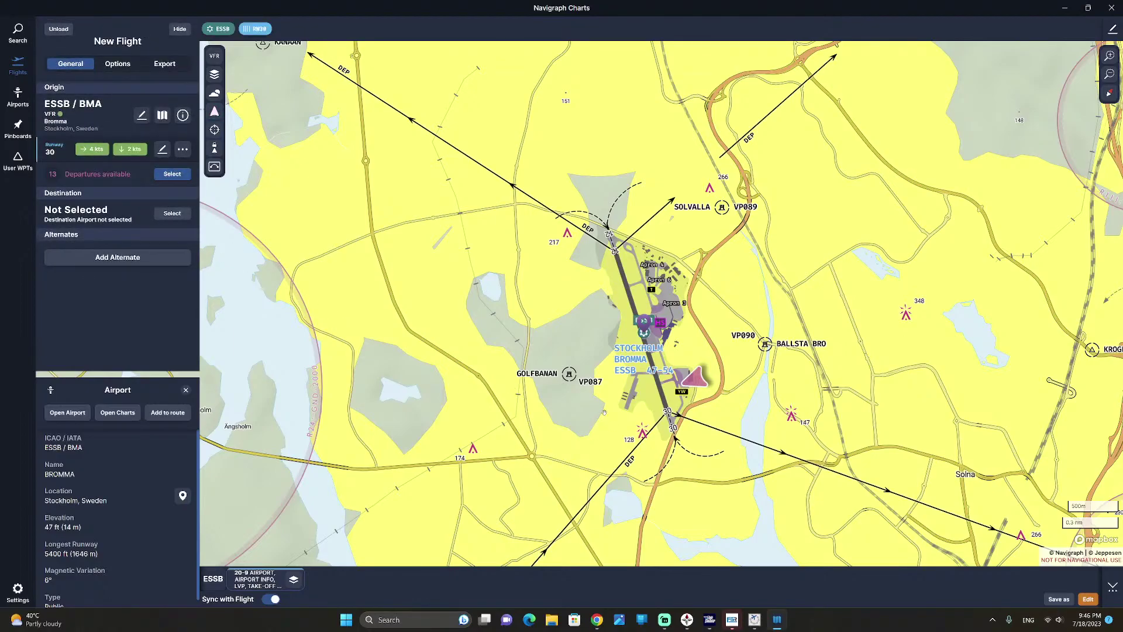
- Add the map position at the KANAAN reporting point as the first point of the route
scroll(555, 403, "down", 3)
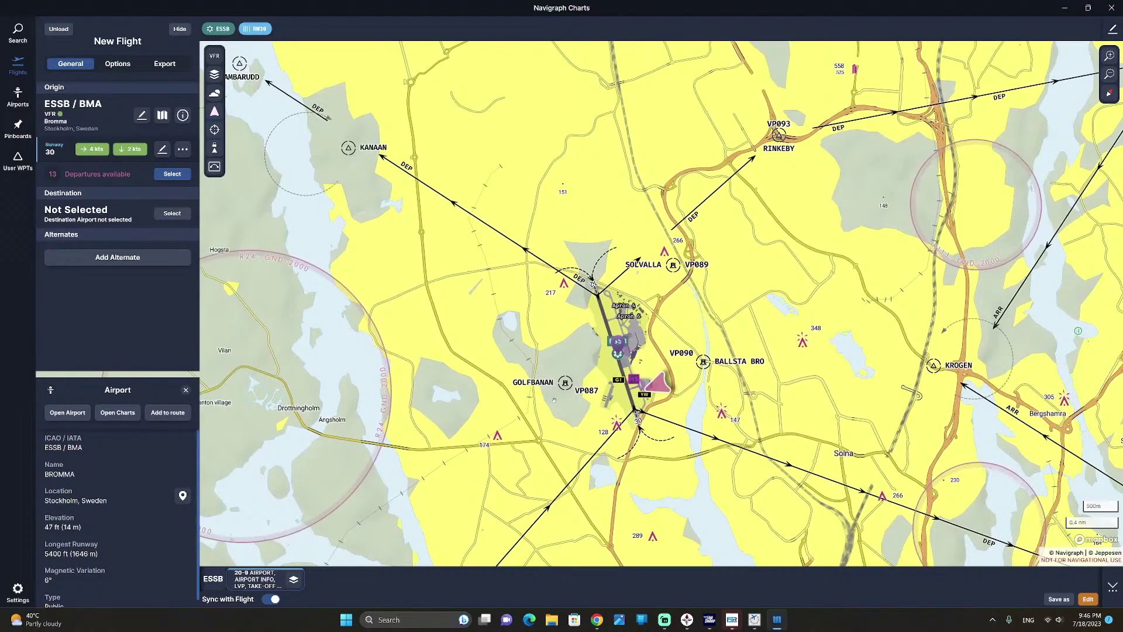
scroll(554, 399, "down", 1)
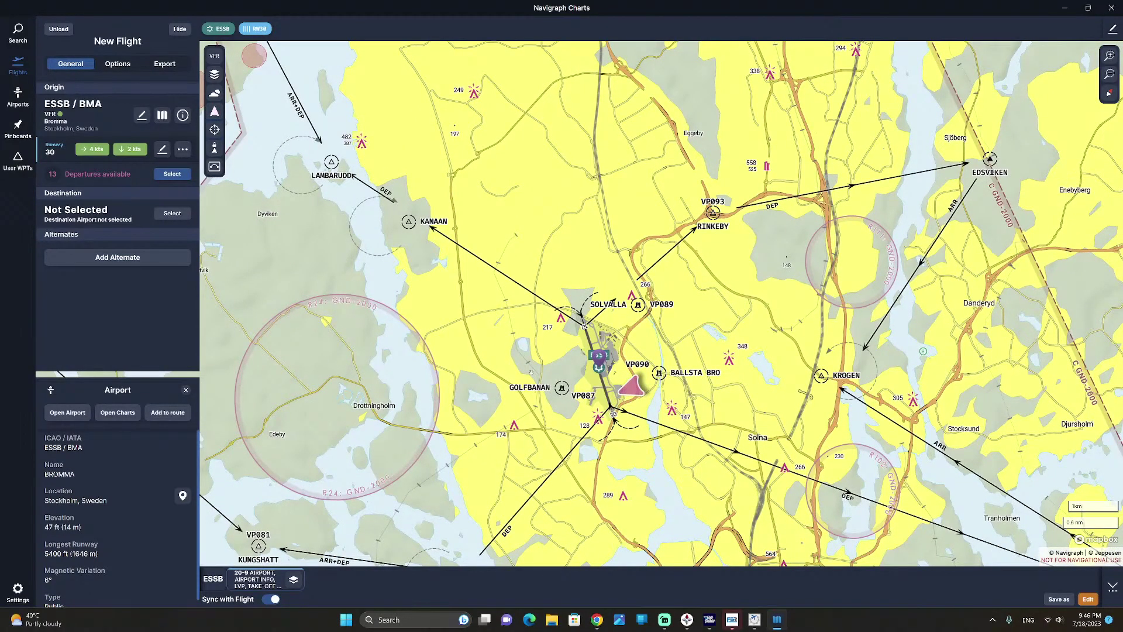
scroll(531, 374, "down", 1)
scroll(530, 375, "down", 1)
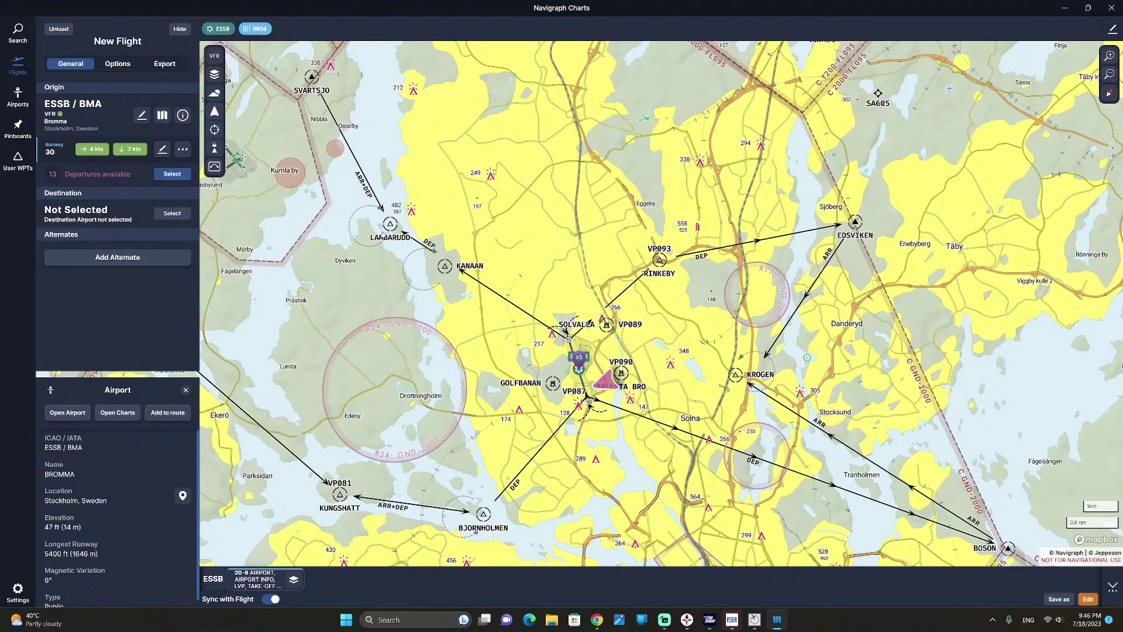
left_click(444, 265)
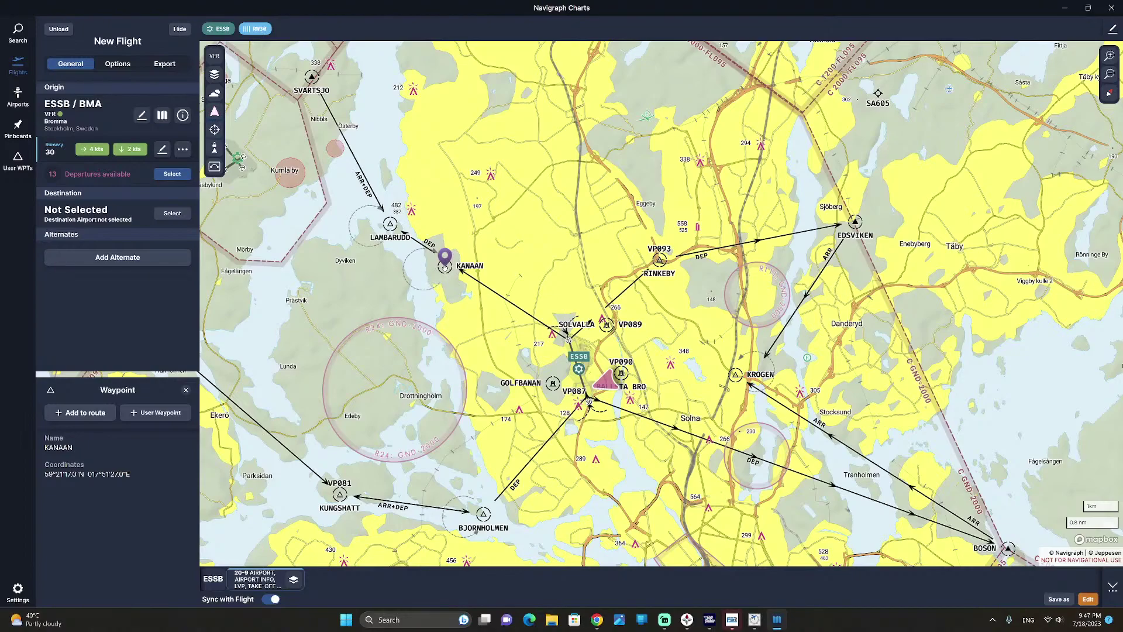
left_click(444, 267)
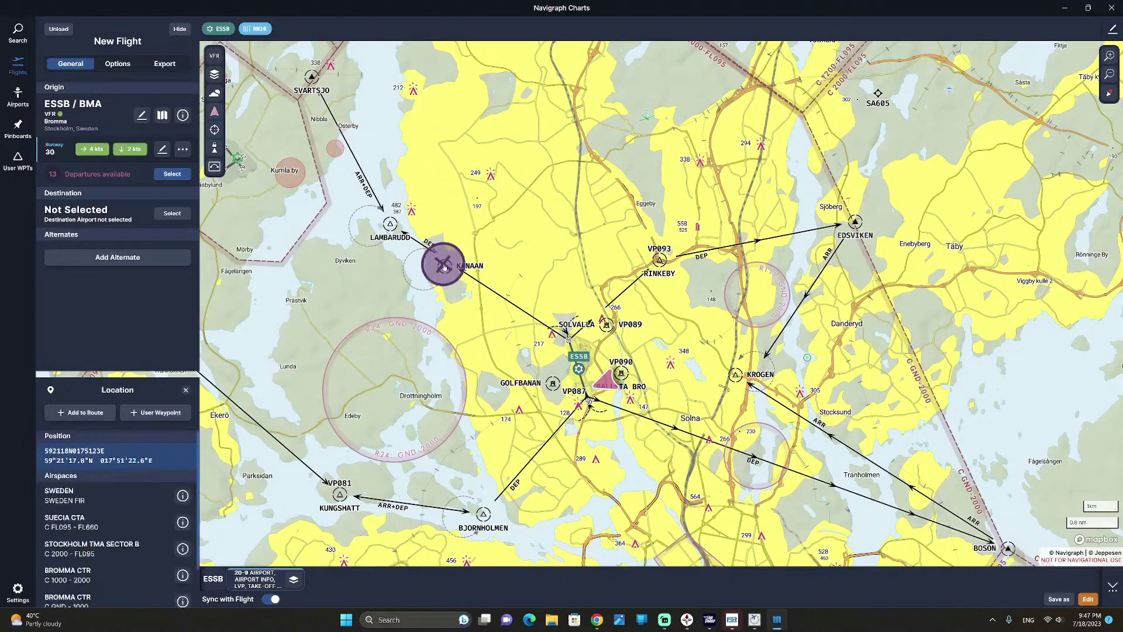
left_click(90, 413)
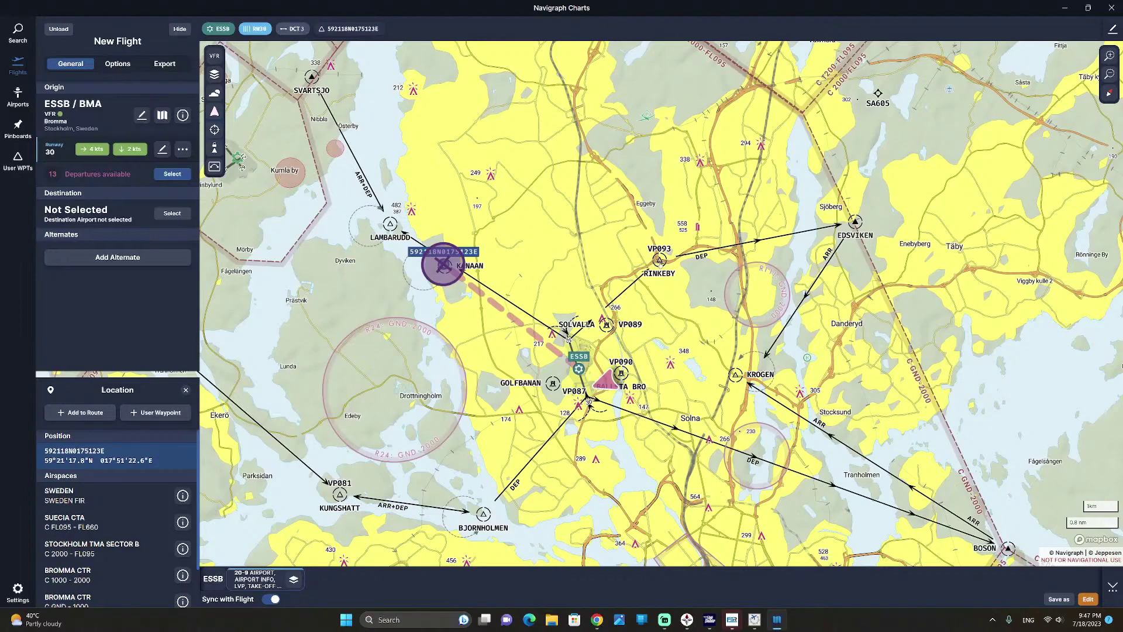
- Extend the route with the map positions at RINKEBY and KROGEN, each inserted after the previous point
left_click(659, 261)
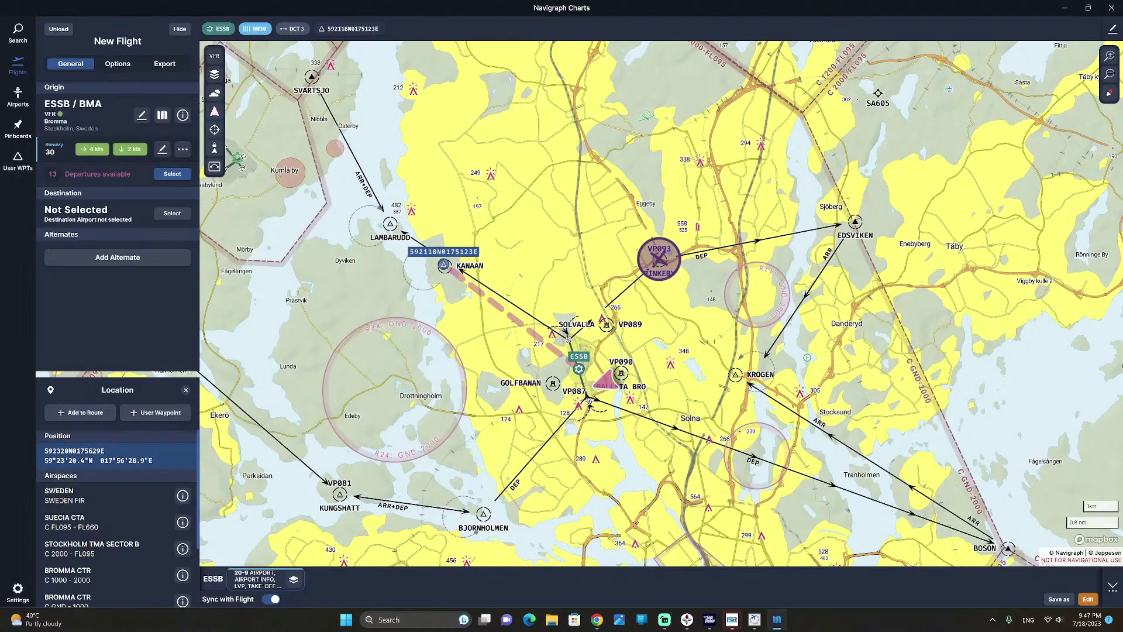
left_click(83, 413)
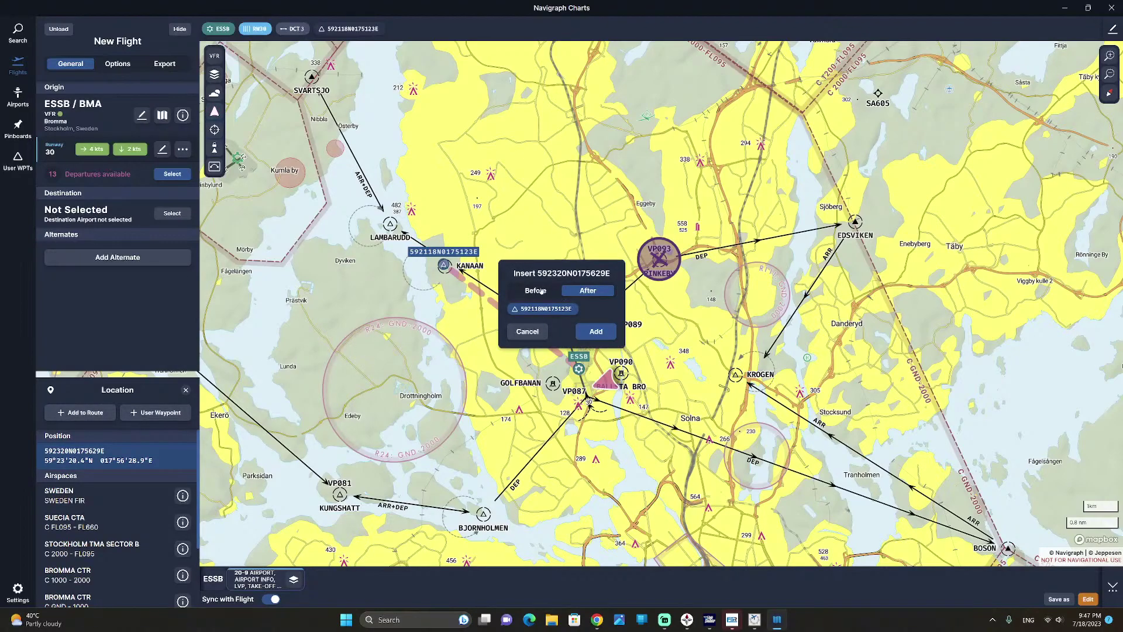
left_click(593, 333)
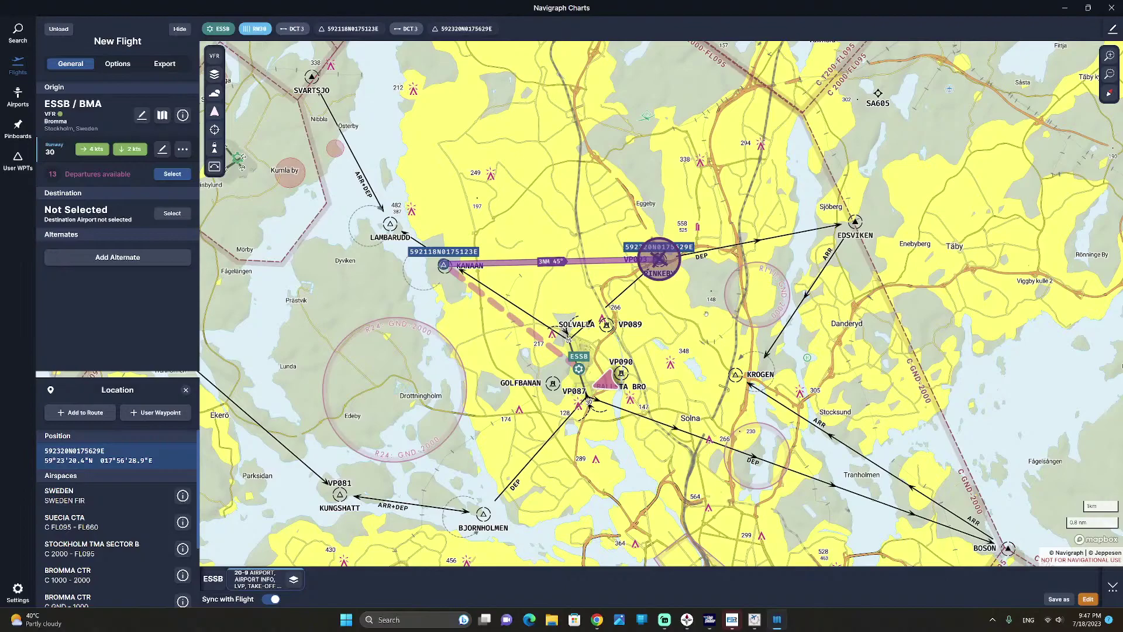
left_click(734, 374)
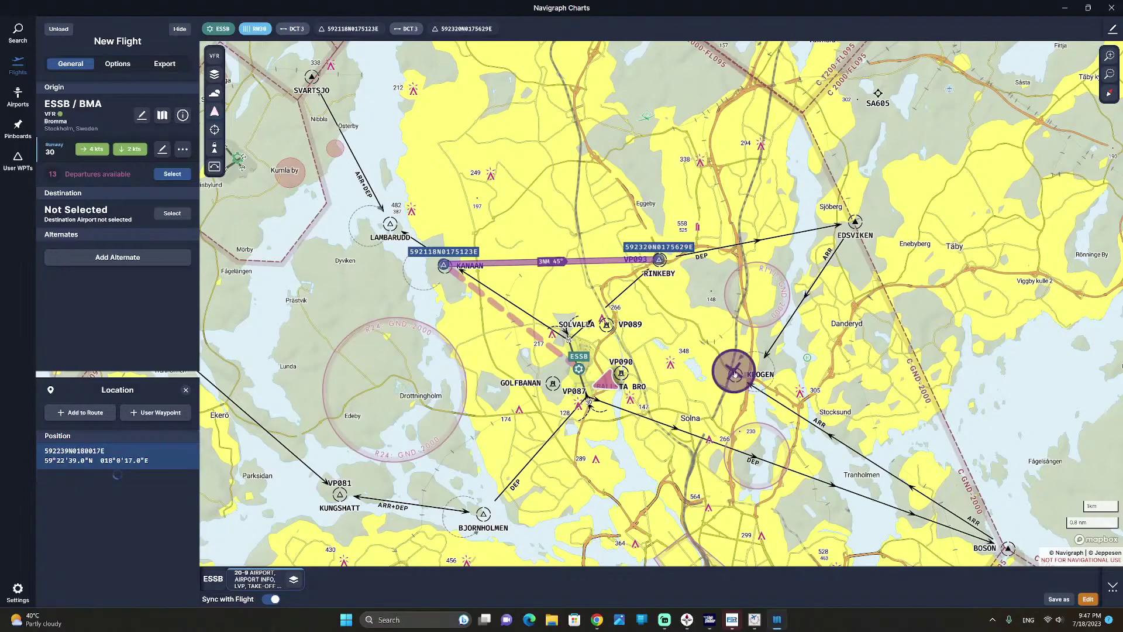
left_click(79, 413)
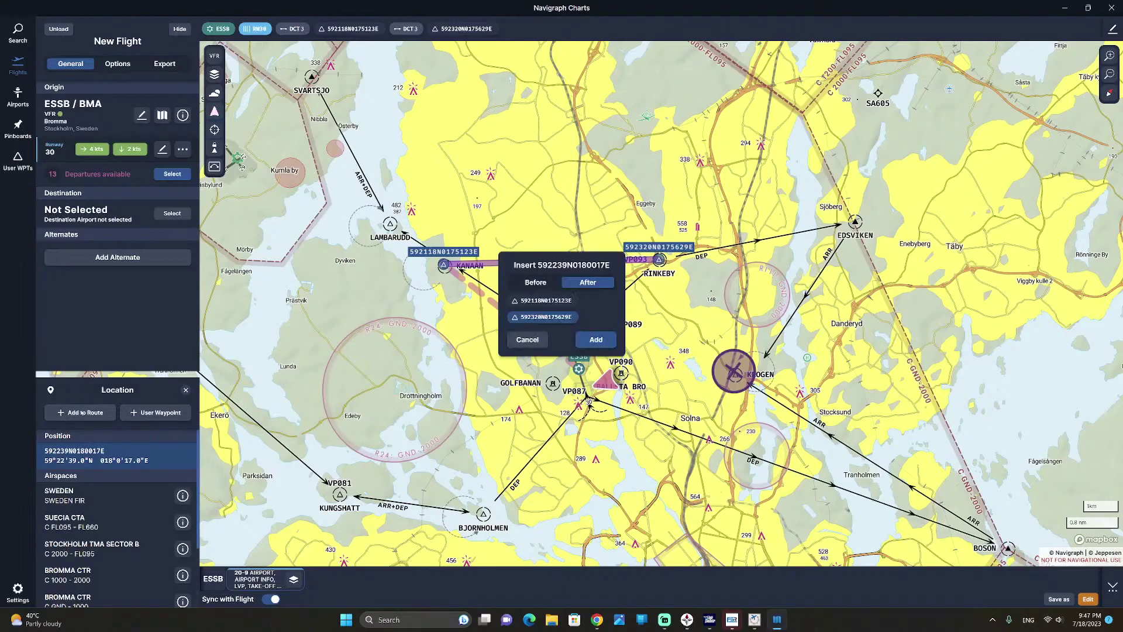
left_click(595, 340)
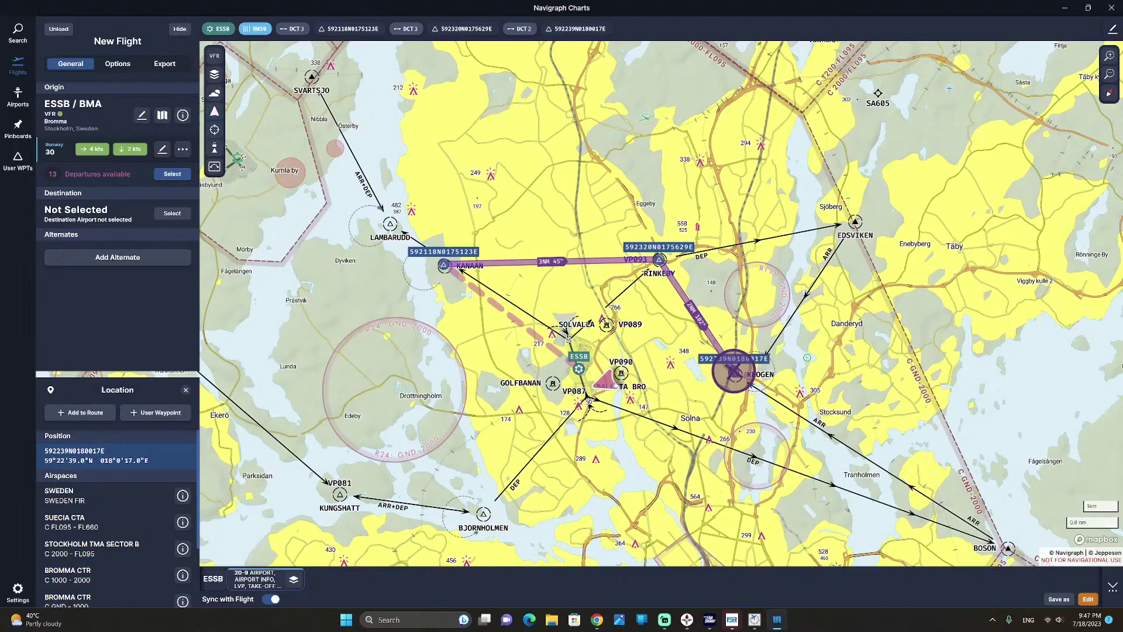
left_click(578, 369)
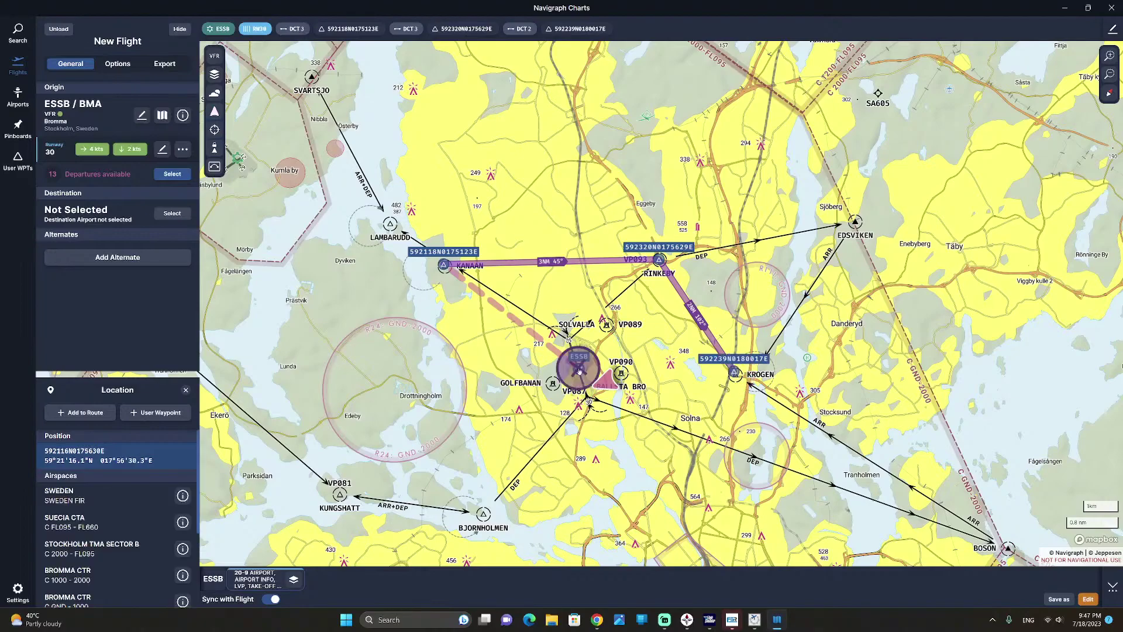
left_click(70, 412)
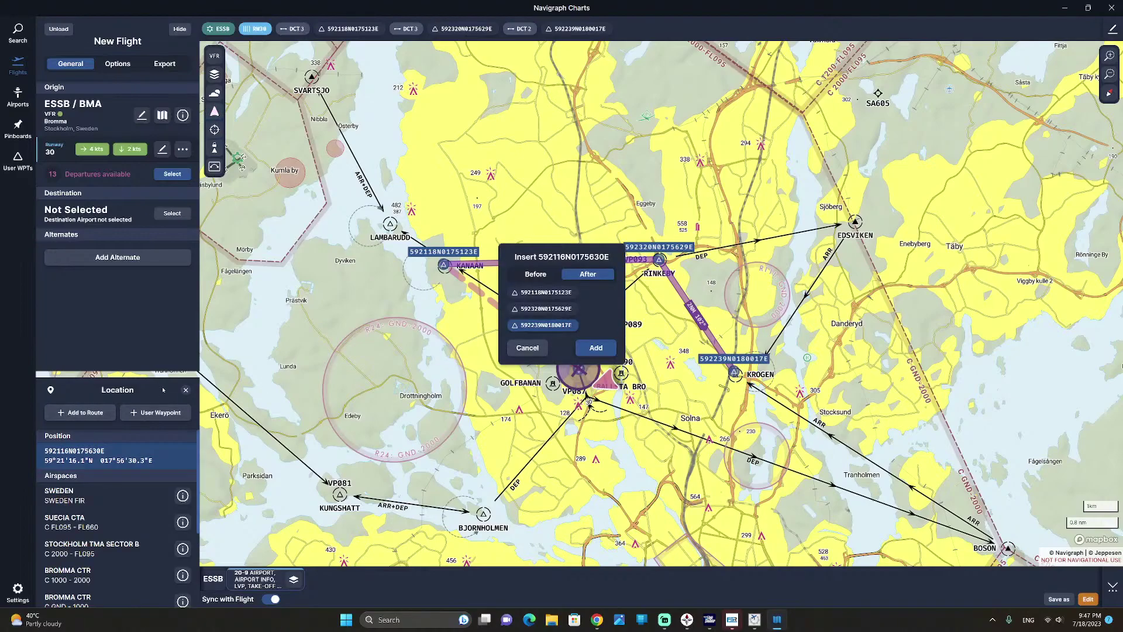
left_click(515, 348)
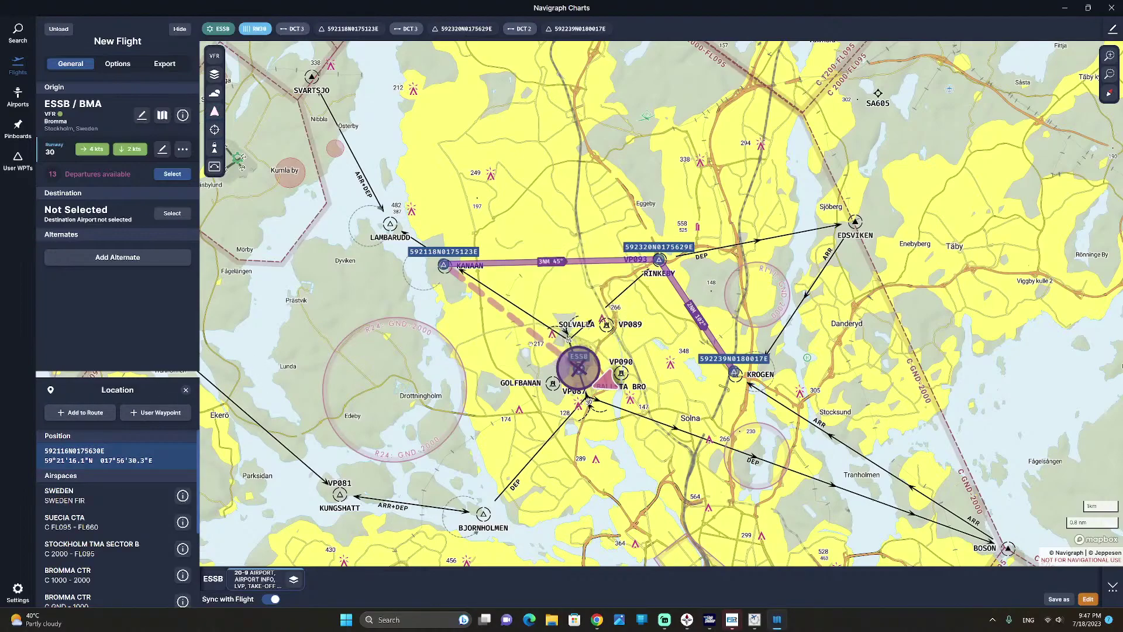
- Add ESSB / BMA Bromma as the route's destination and assign runway 30 for landing
scroll(579, 362, "up", 5)
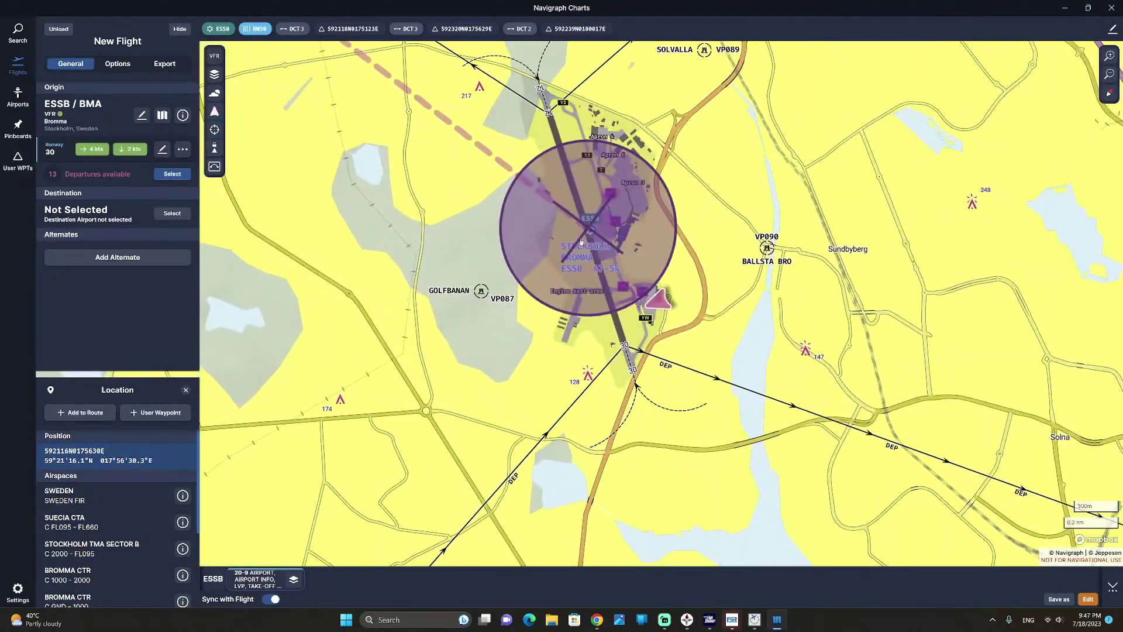
left_click(593, 237)
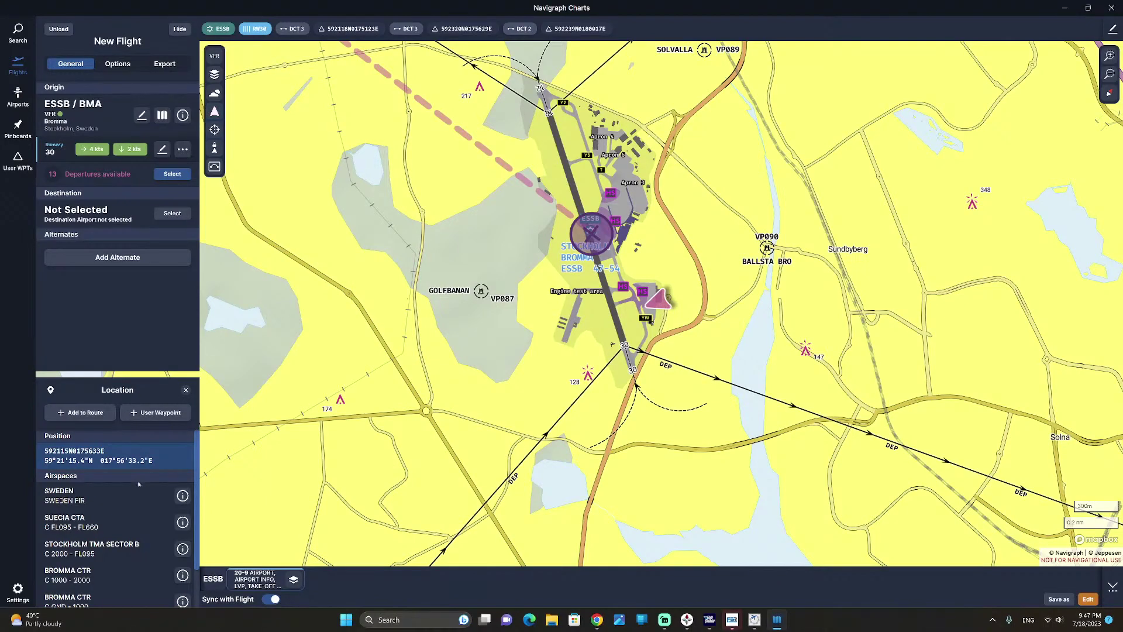
scroll(139, 484, "down", 2)
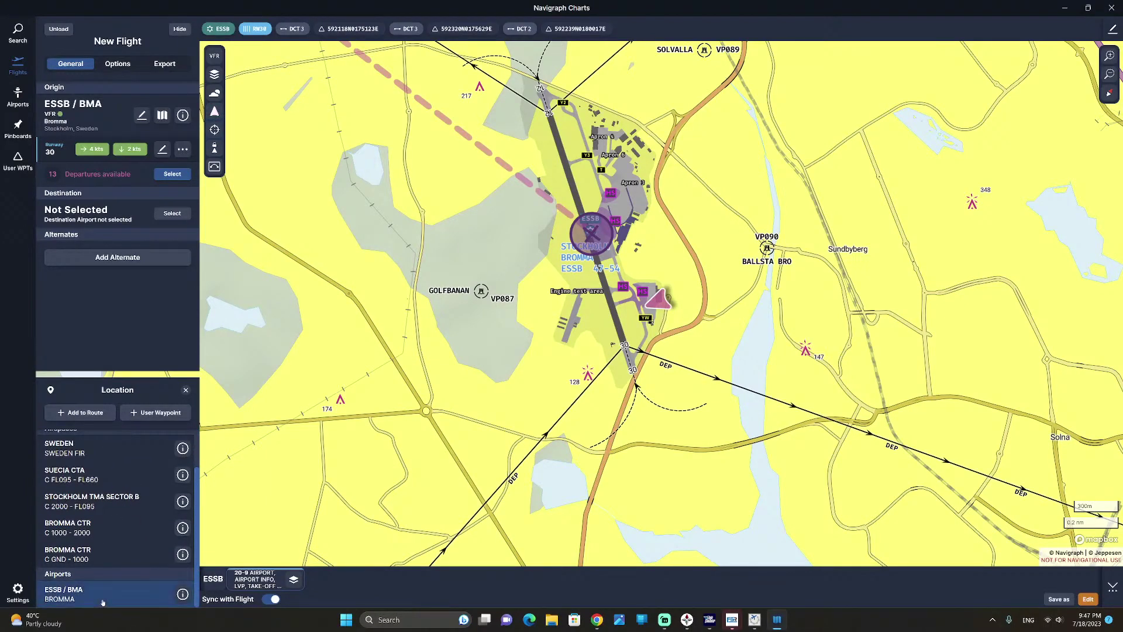
left_click(83, 412)
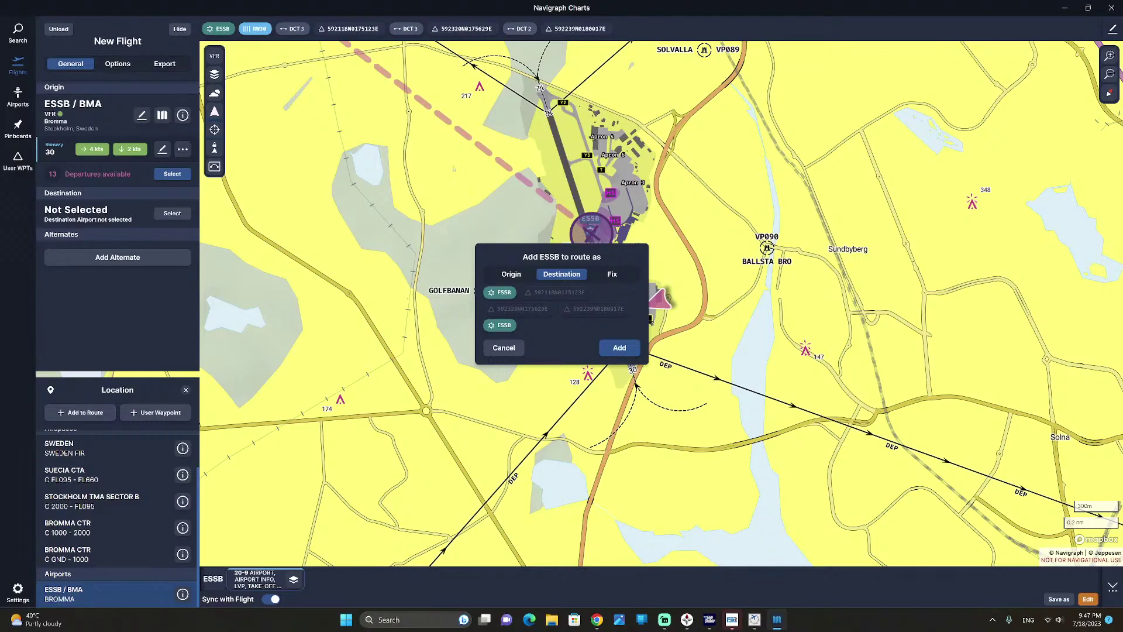
left_click(619, 347)
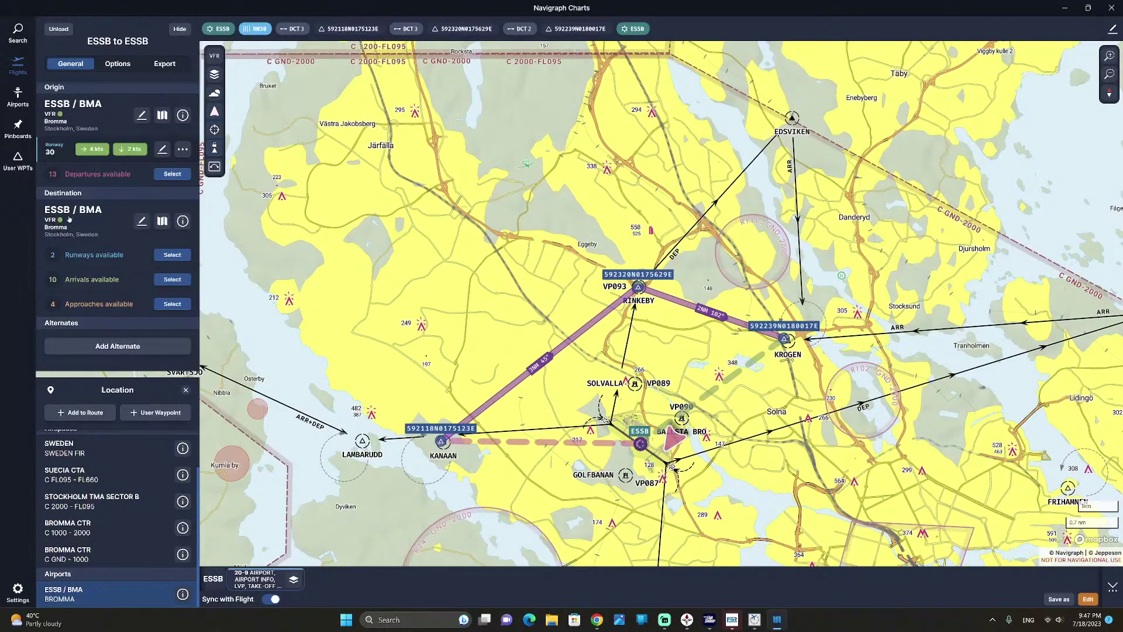
left_click(175, 256)
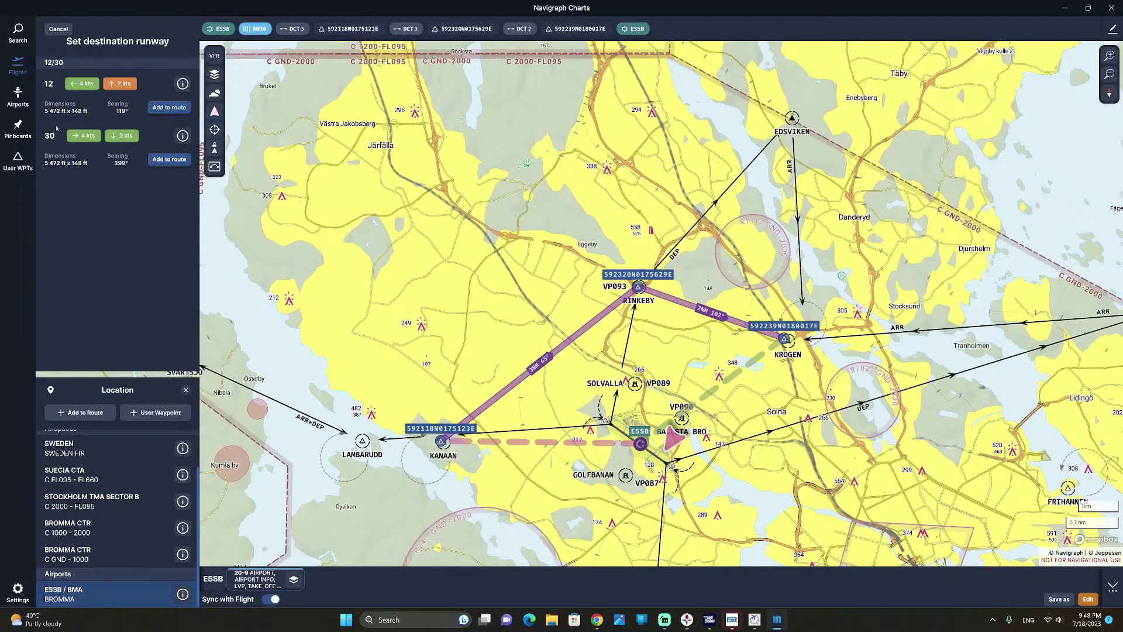
left_click(169, 162)
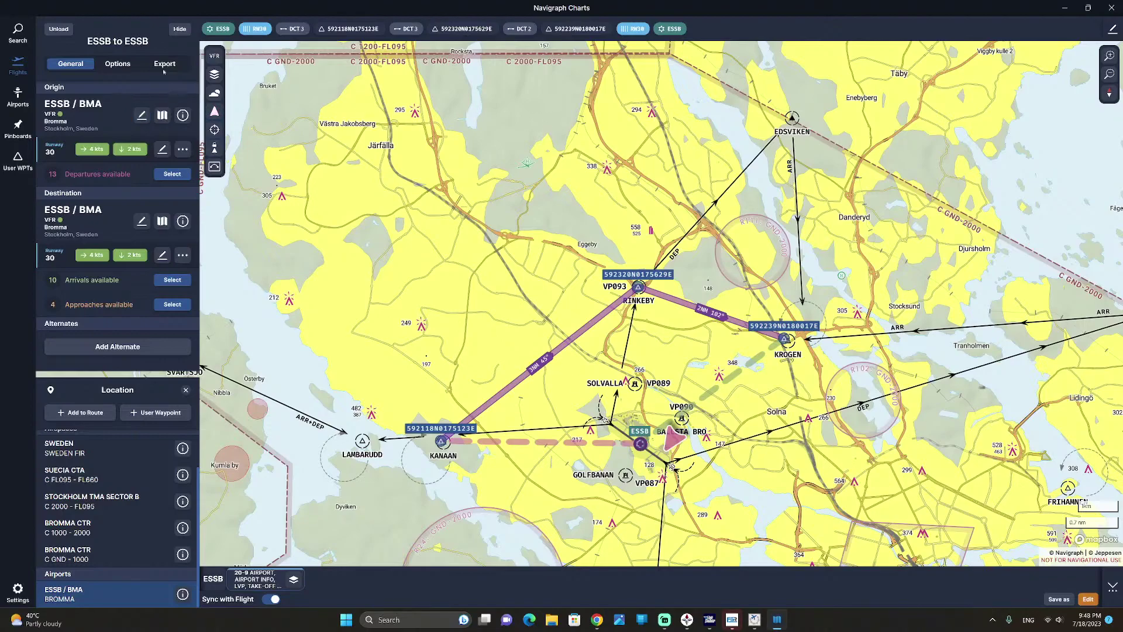
- Set the flight mode to VFR and the cruising altitude to 4000
left_click(117, 64)
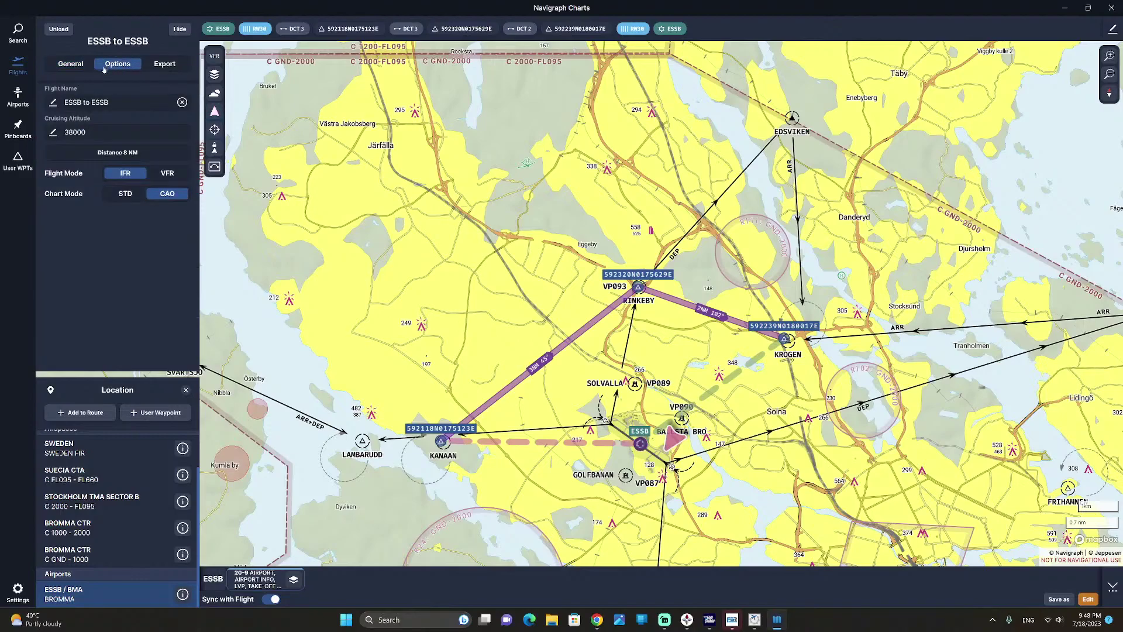
left_click(169, 173)
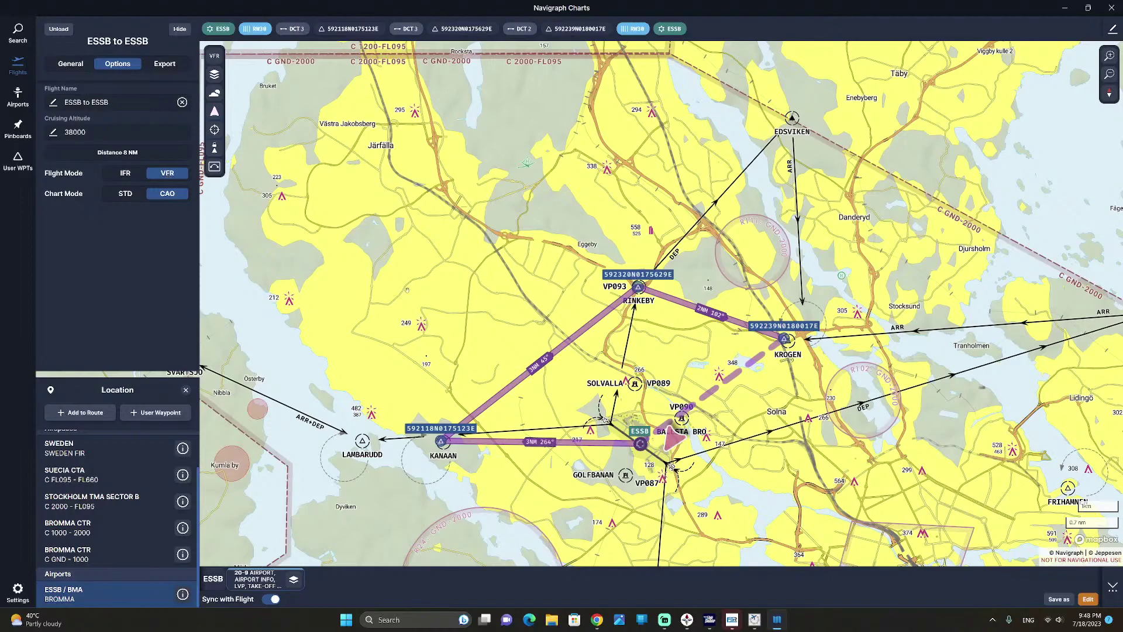
scroll(652, 391, "down", 3)
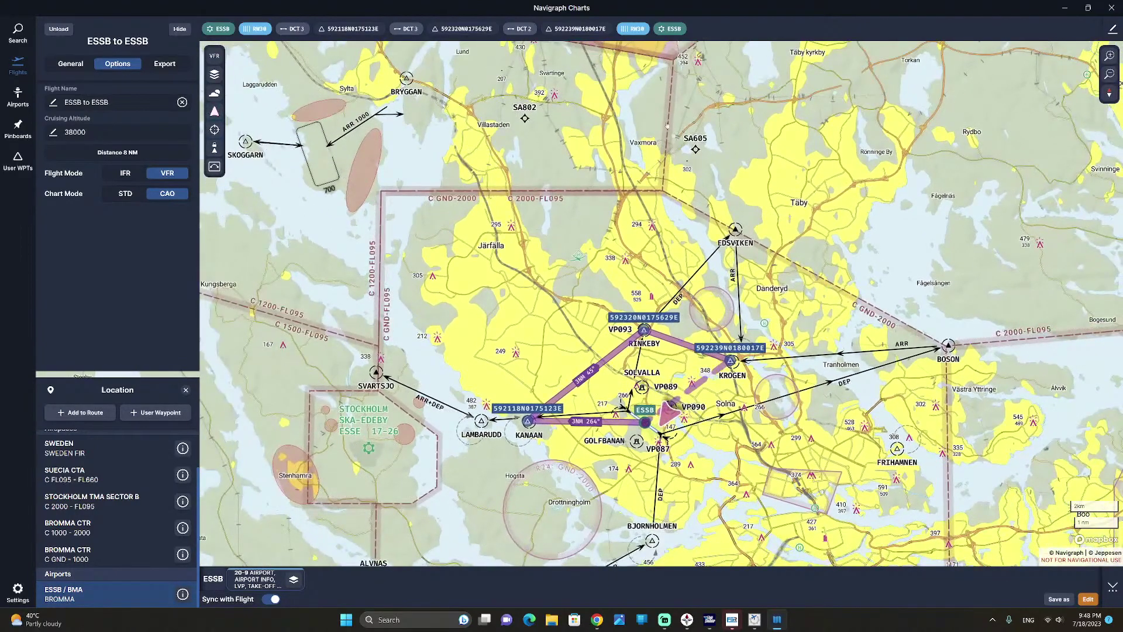
scroll(471, 298, "down", 1)
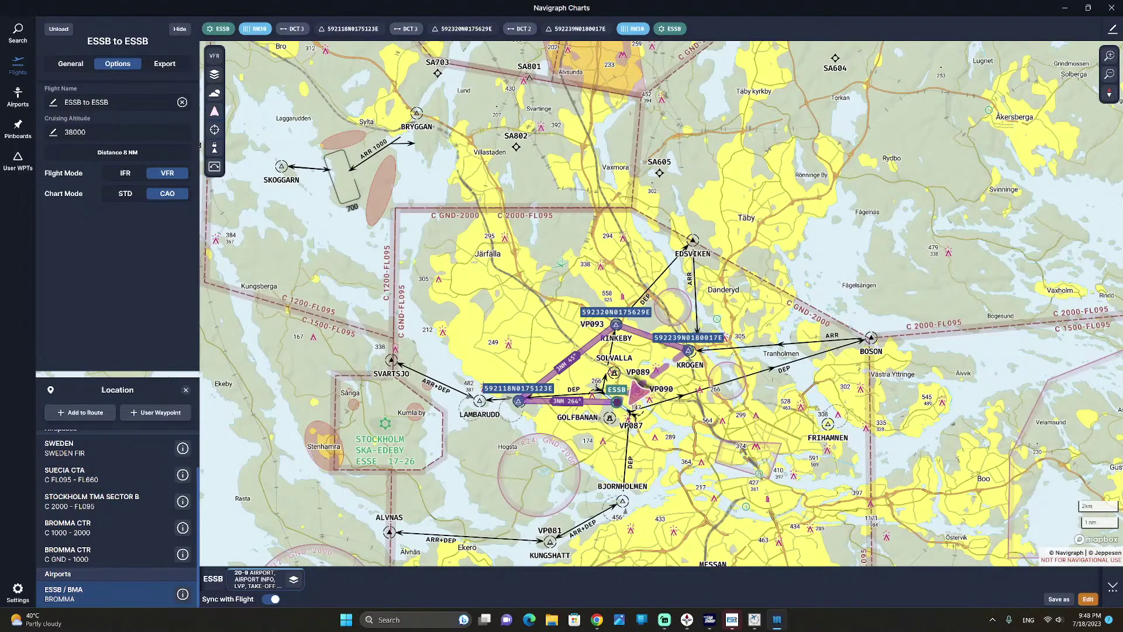
left_click(76, 132)
type("4000")
key("Return")
- Examine which simulator formats the flight plan can be exported to
left_click(162, 66)
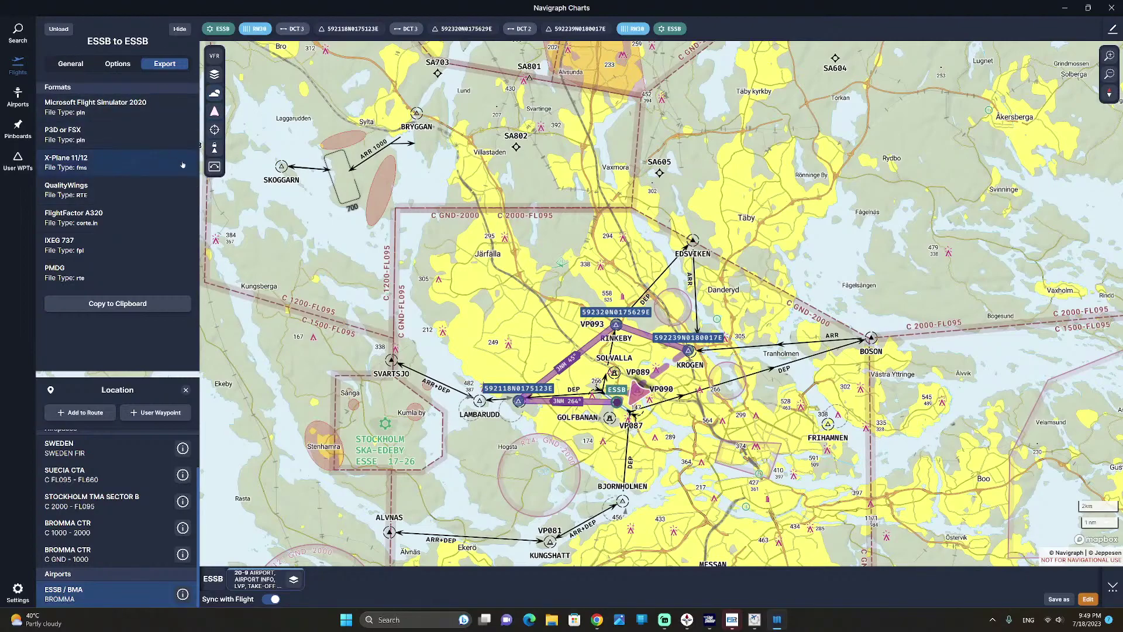
- Turn on the weather radar overlay and inspect the precipitation around the Bromma route
left_click(214, 94)
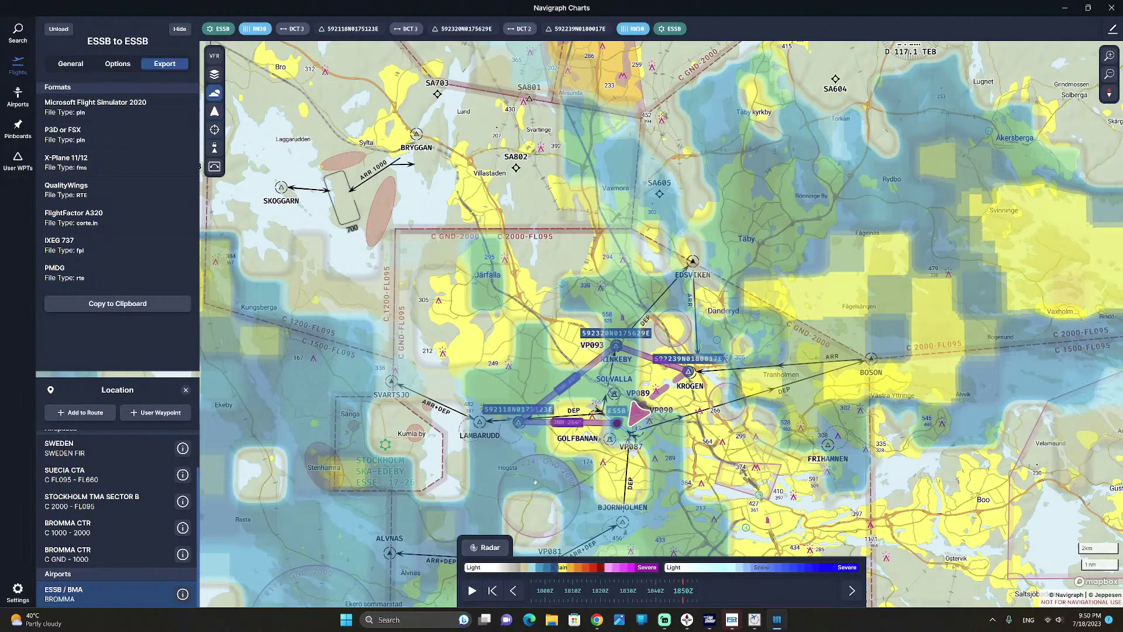
scroll(534, 481, "down", 1)
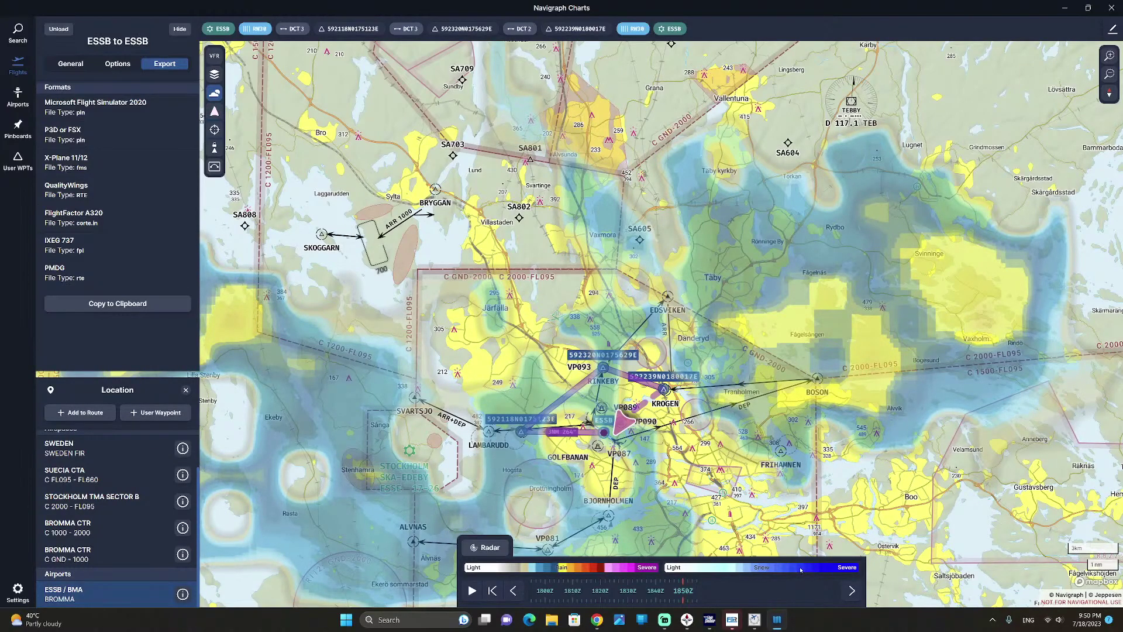
scroll(703, 406, "down", 3)
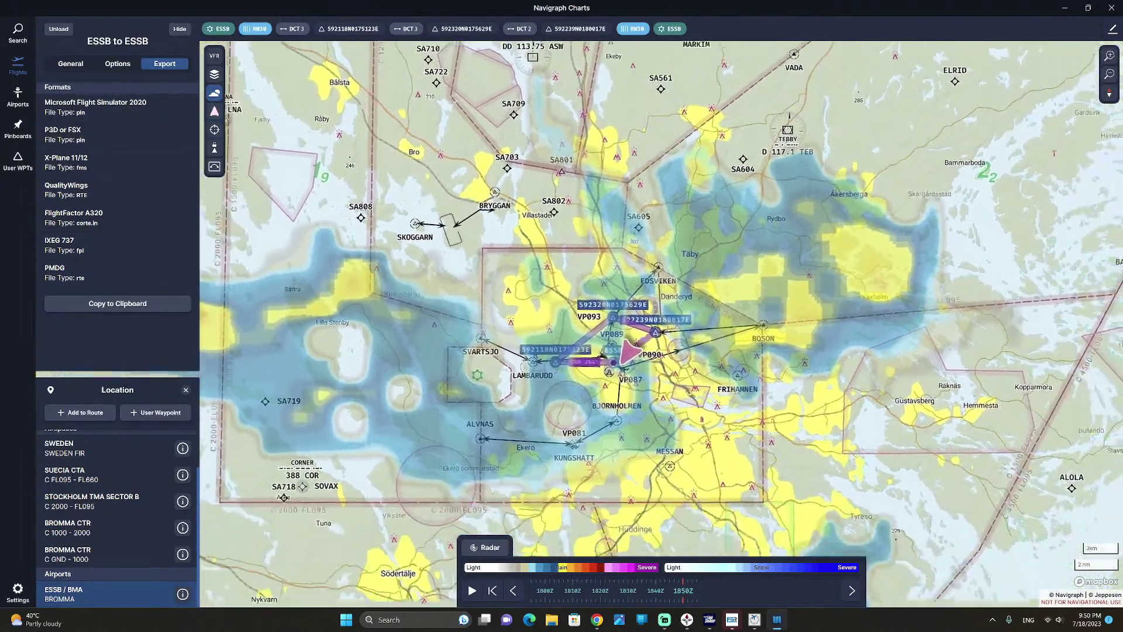
scroll(607, 360, "up", 2)
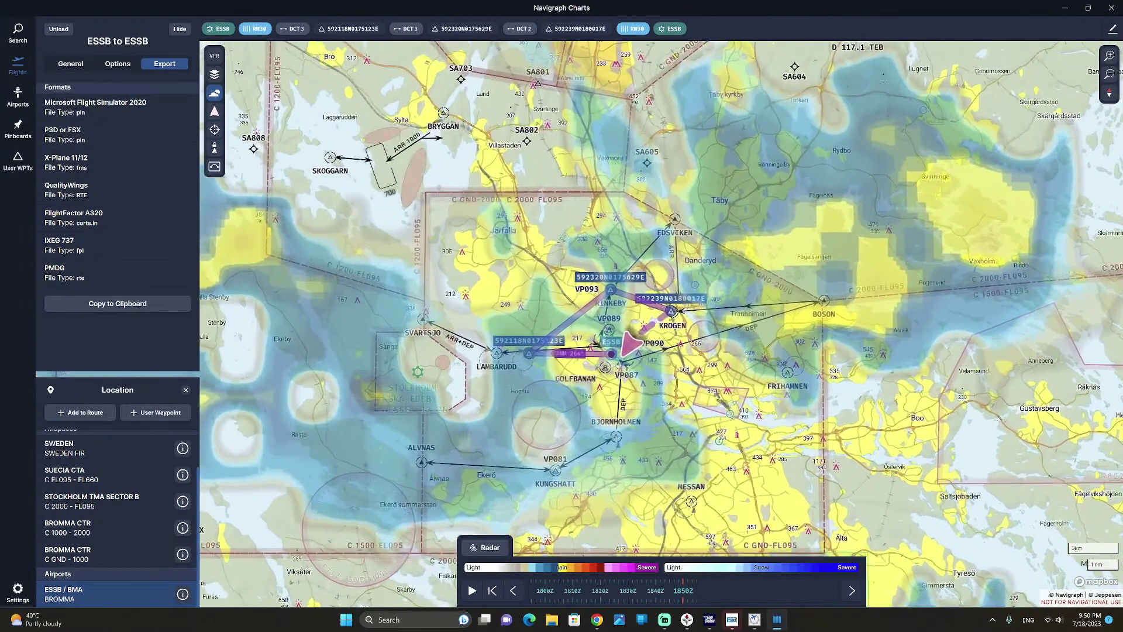
- Switch the weather overlay to METAR and view the flight category of airports in the wider Stockholm region
left_click(479, 545)
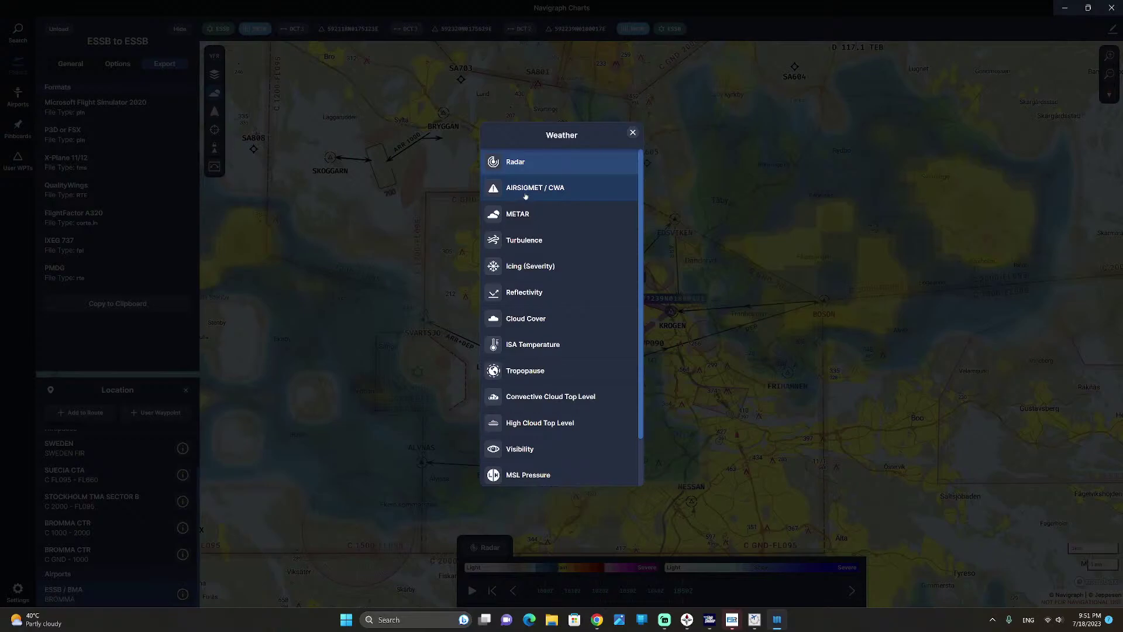
left_click(517, 215)
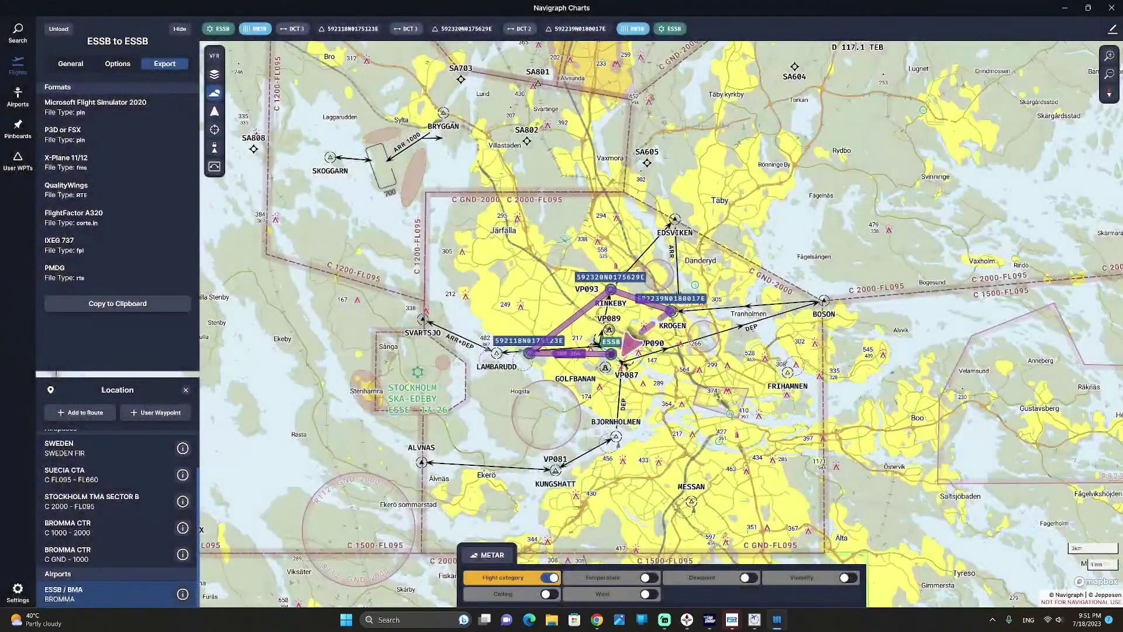
scroll(507, 268, "down", 5)
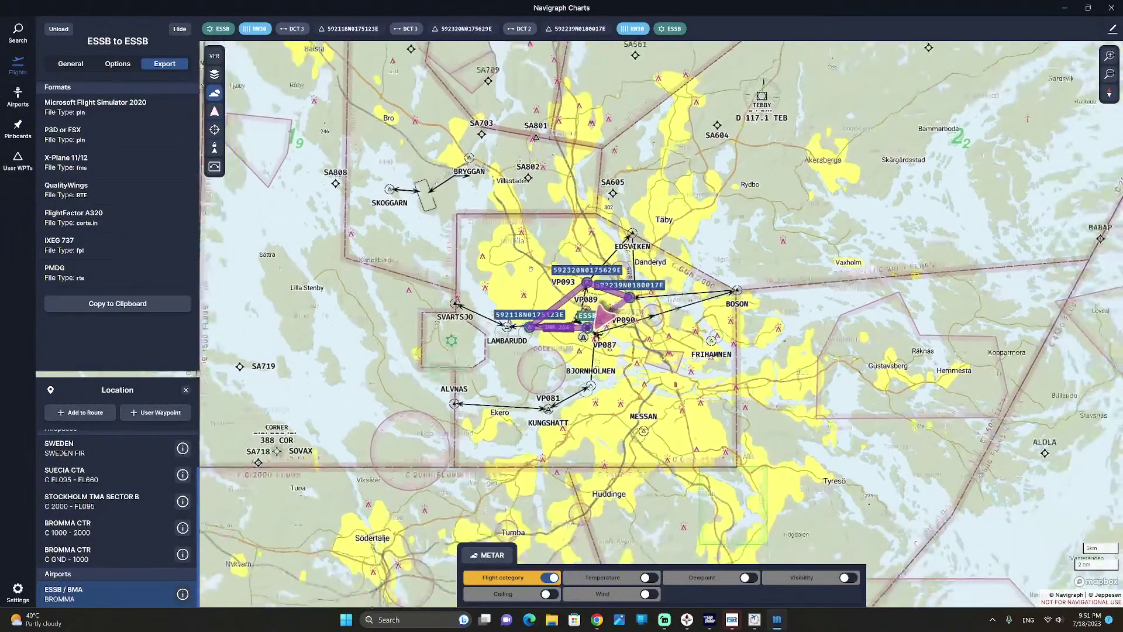
scroll(531, 281, "down", 3)
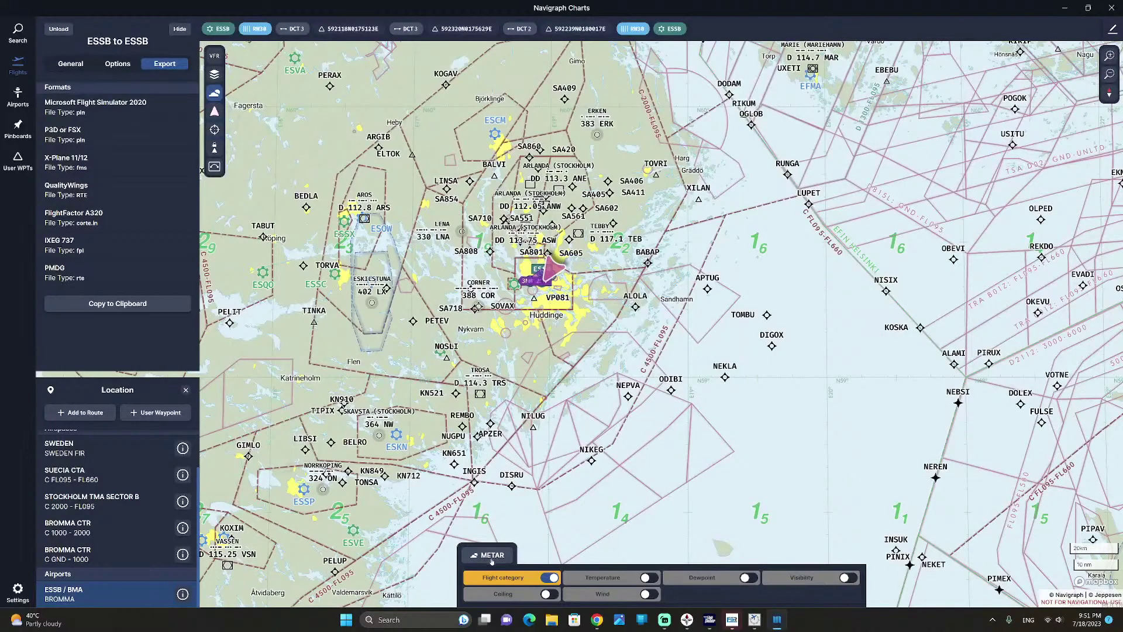
- Display the METAR temperature for the airports and inspect it around the Bromma route
left_click(616, 577)
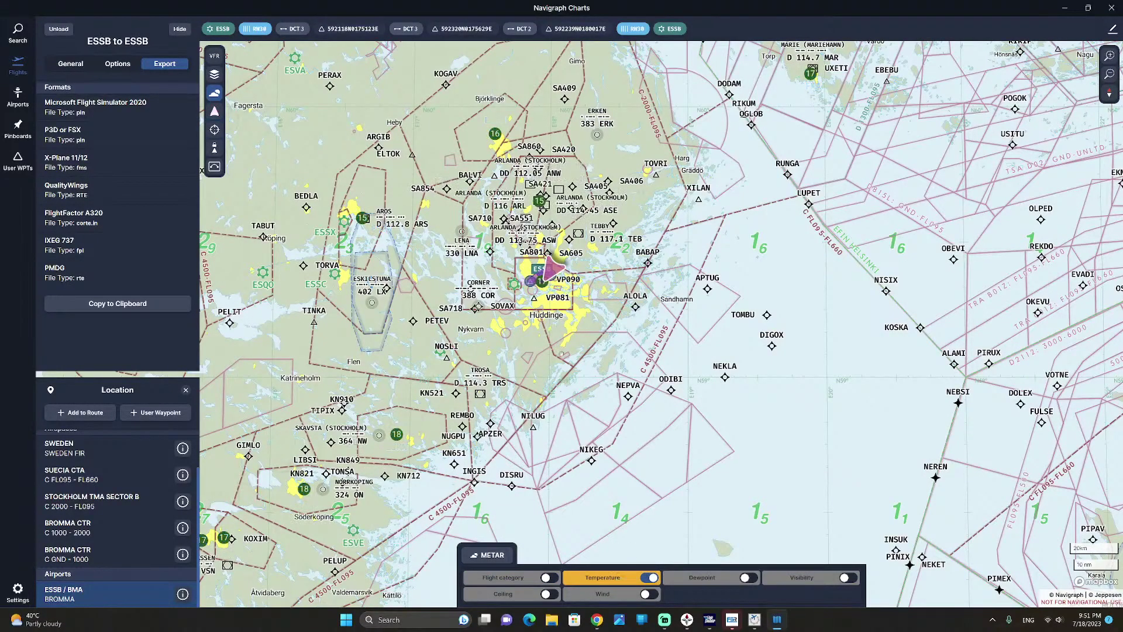
scroll(576, 278, "up", 4)
scroll(516, 299, "up", 5)
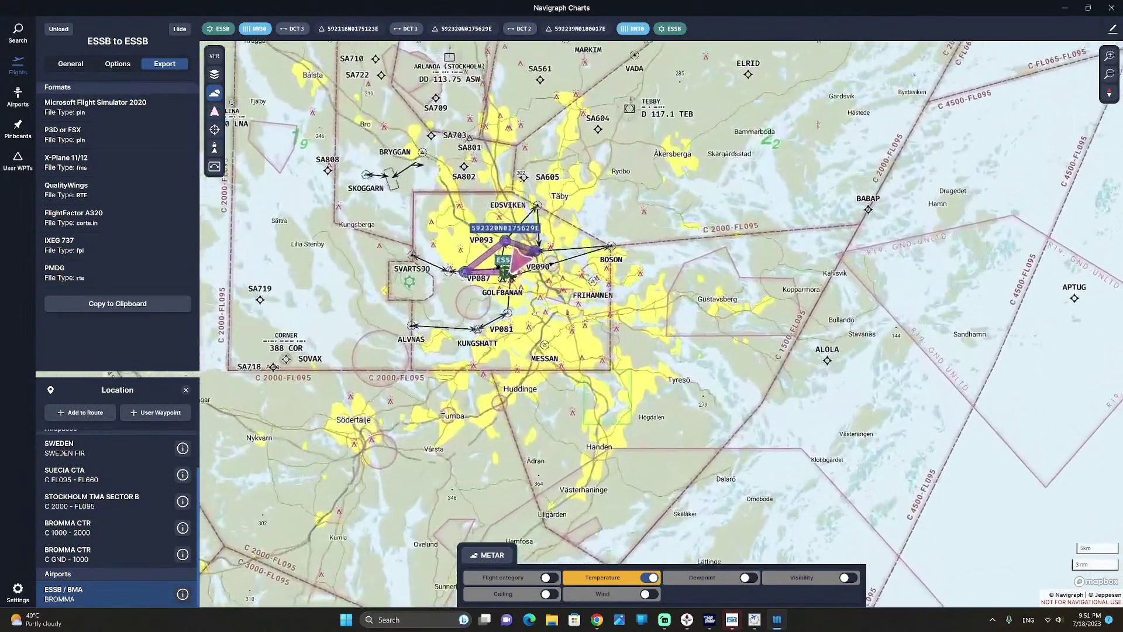
scroll(516, 300, "down", 4)
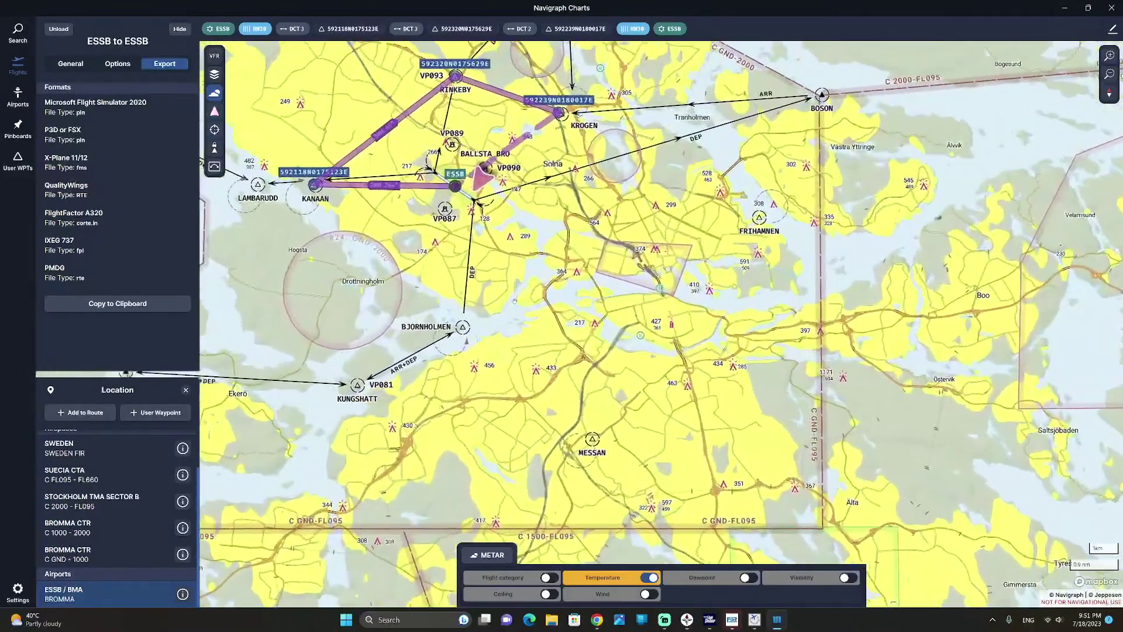
scroll(515, 299, "down", 2)
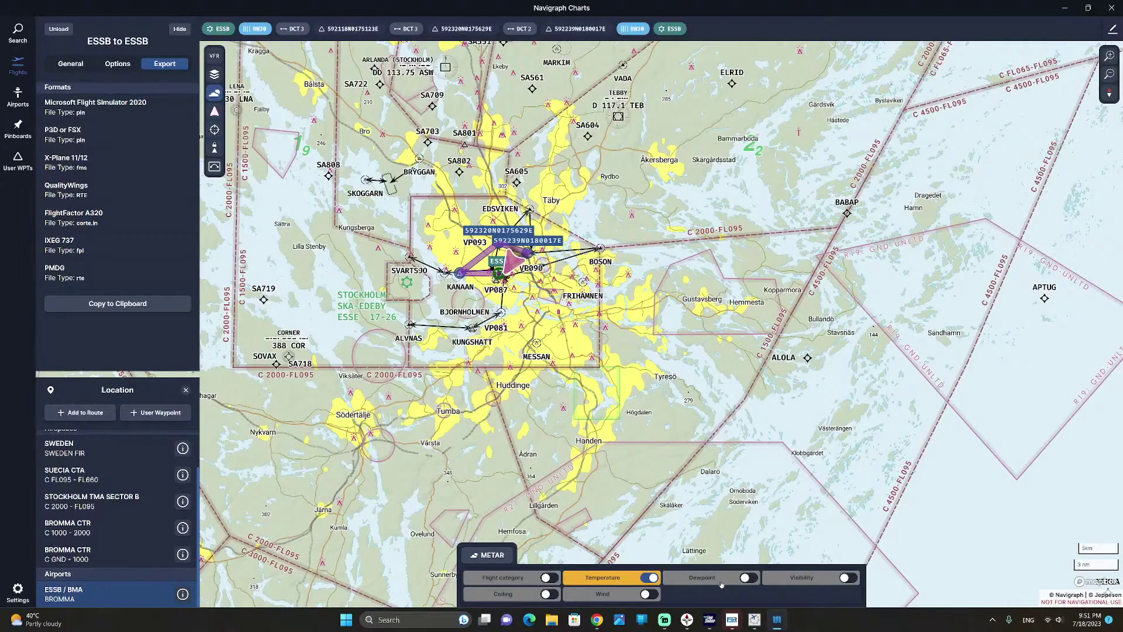
- Display the METAR dewpoint and inspect it close up at ESSB
scroll(493, 288, "up", 8)
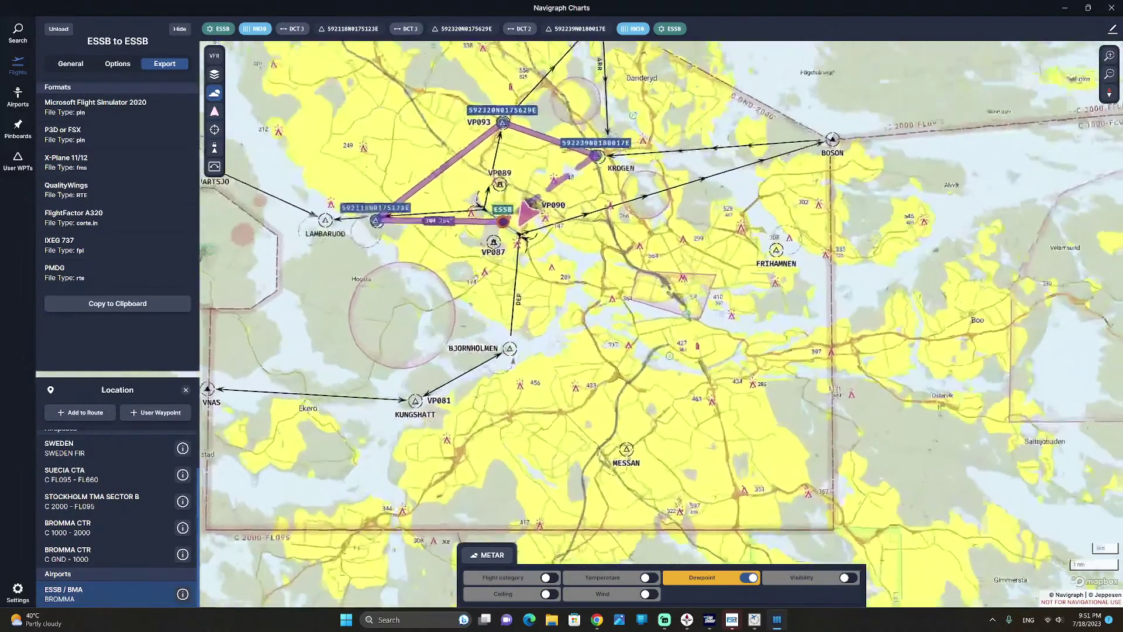
scroll(482, 266, "up", 2)
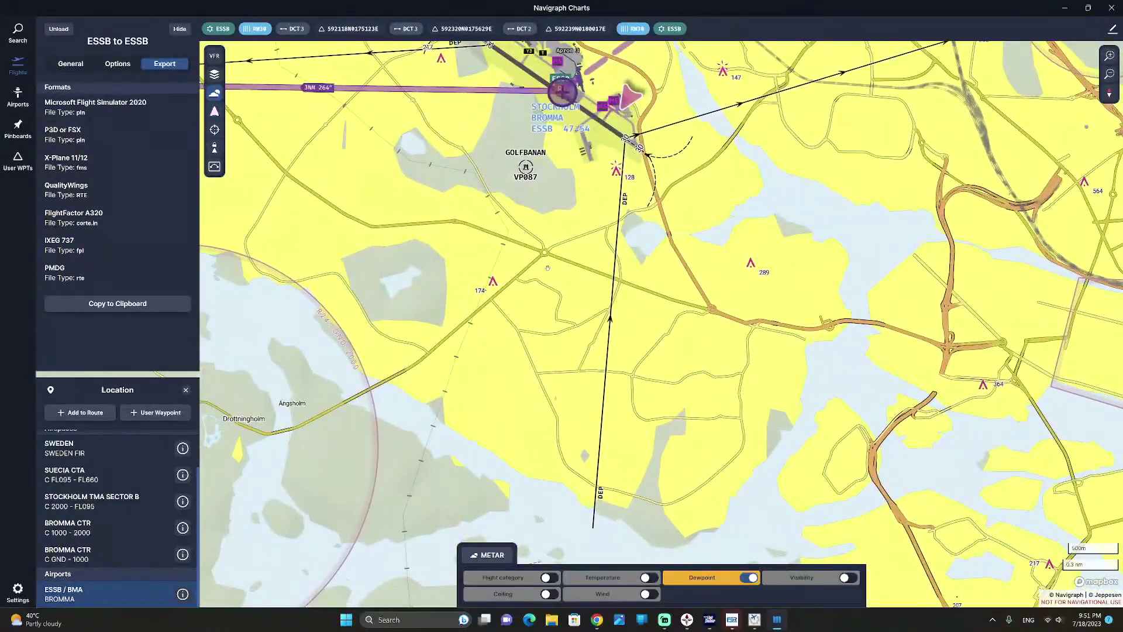
scroll(547, 268, "down", 4)
scroll(441, 318, "up", 2)
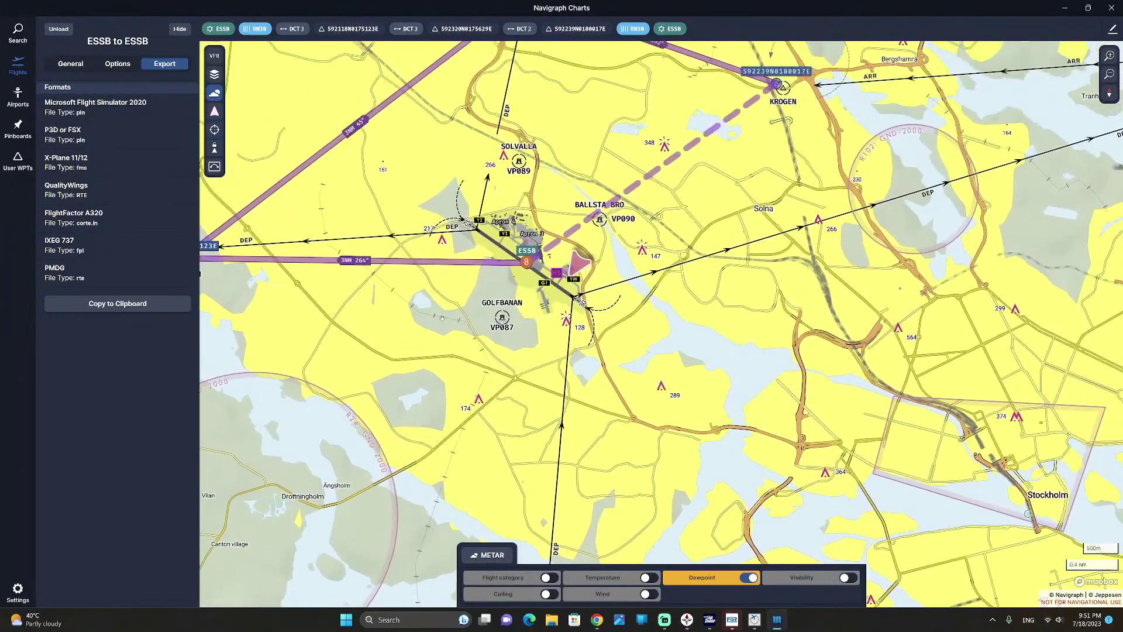
- Check the METAR visibility and the ceiling at Stockholm Bromma
scroll(441, 318, "up", 1)
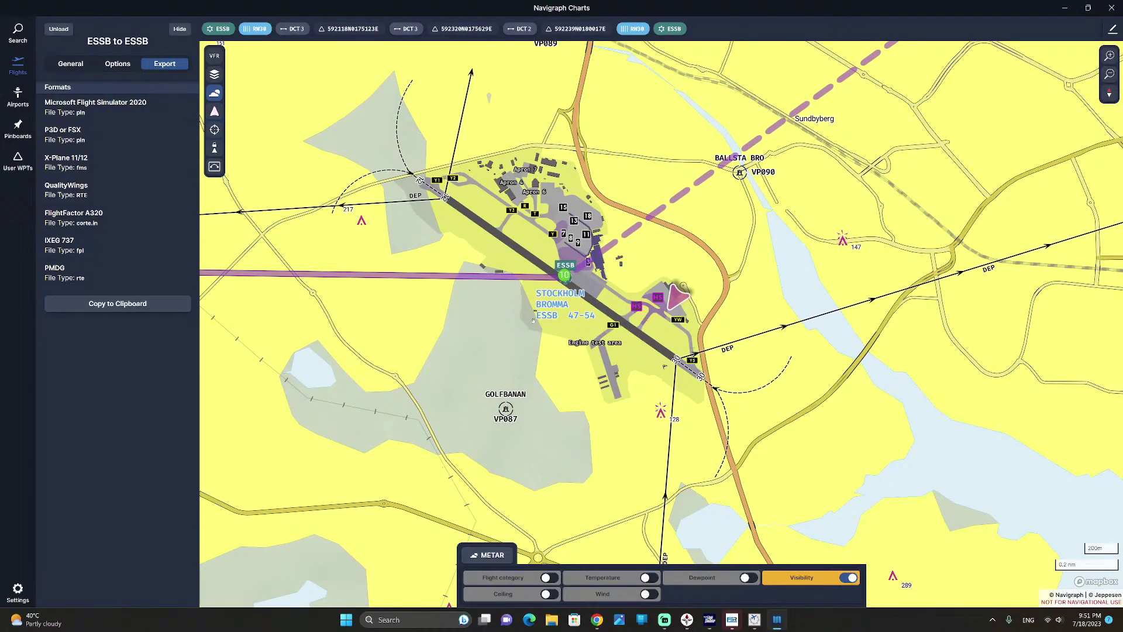
left_click(508, 595)
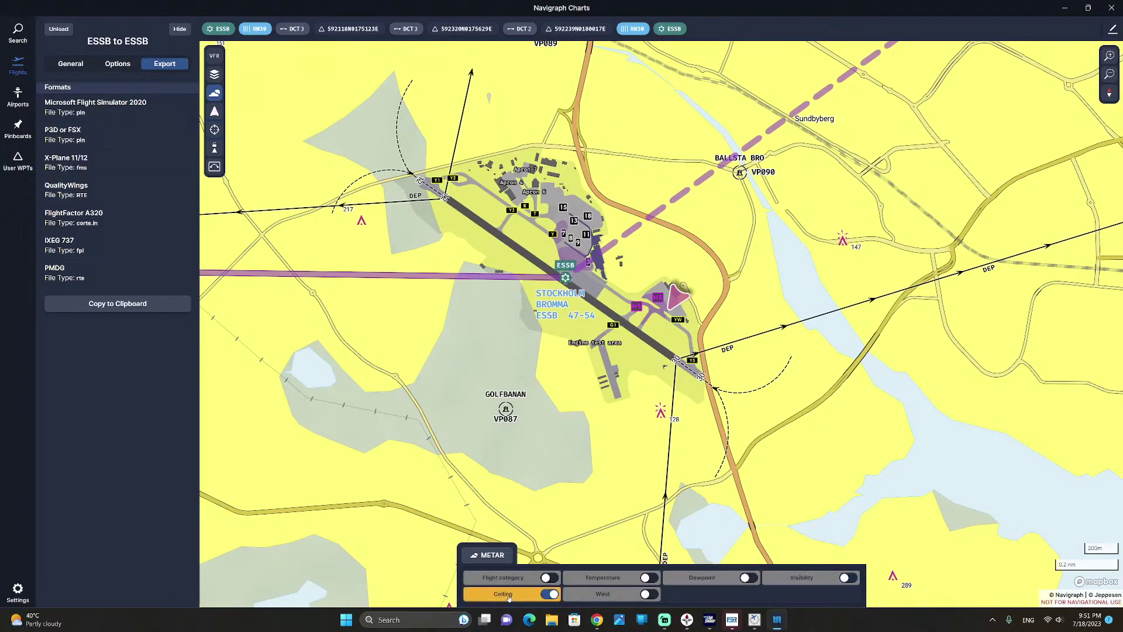
- Display the METAR wind and inspect it at ESSB and along the route
left_click(612, 595)
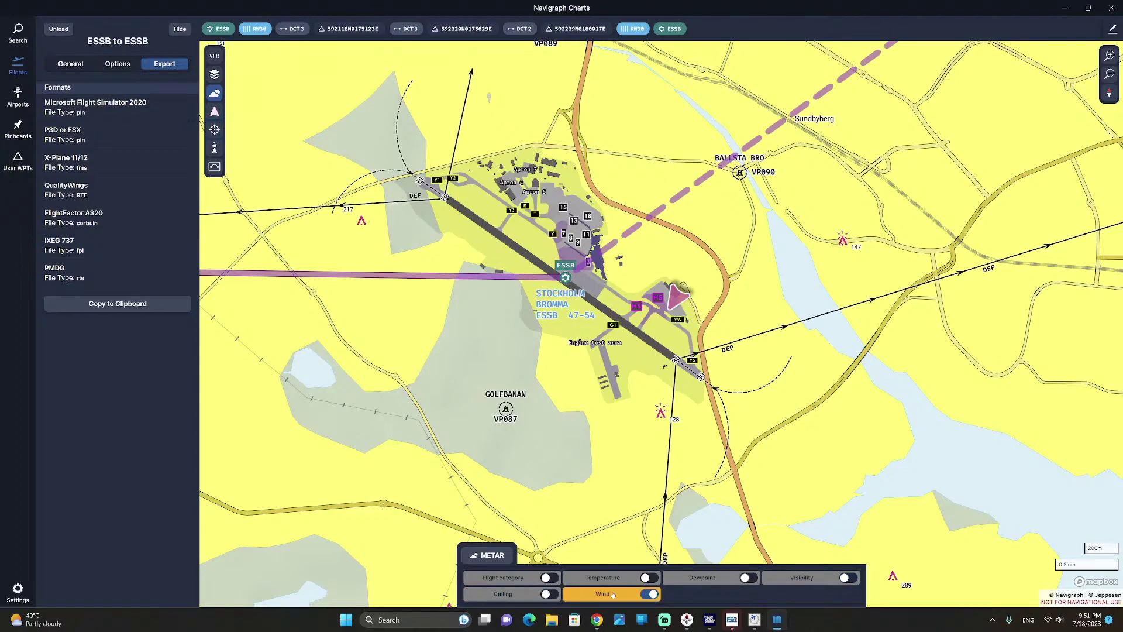
scroll(597, 353, "down", 5)
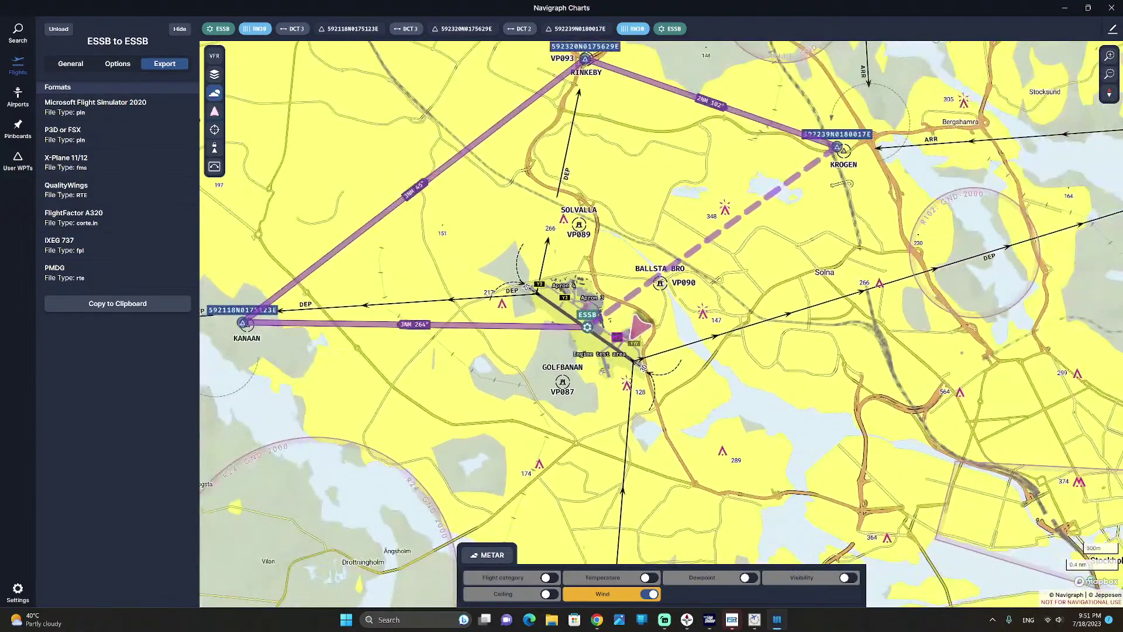
scroll(577, 346, "up", 4)
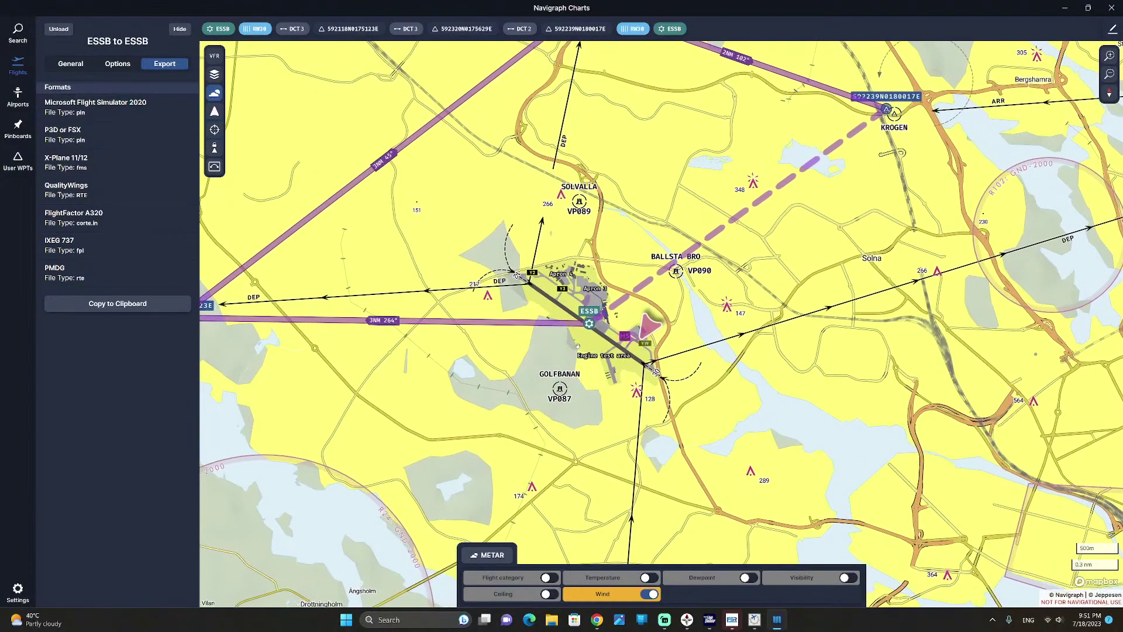
scroll(578, 346, "down", 4)
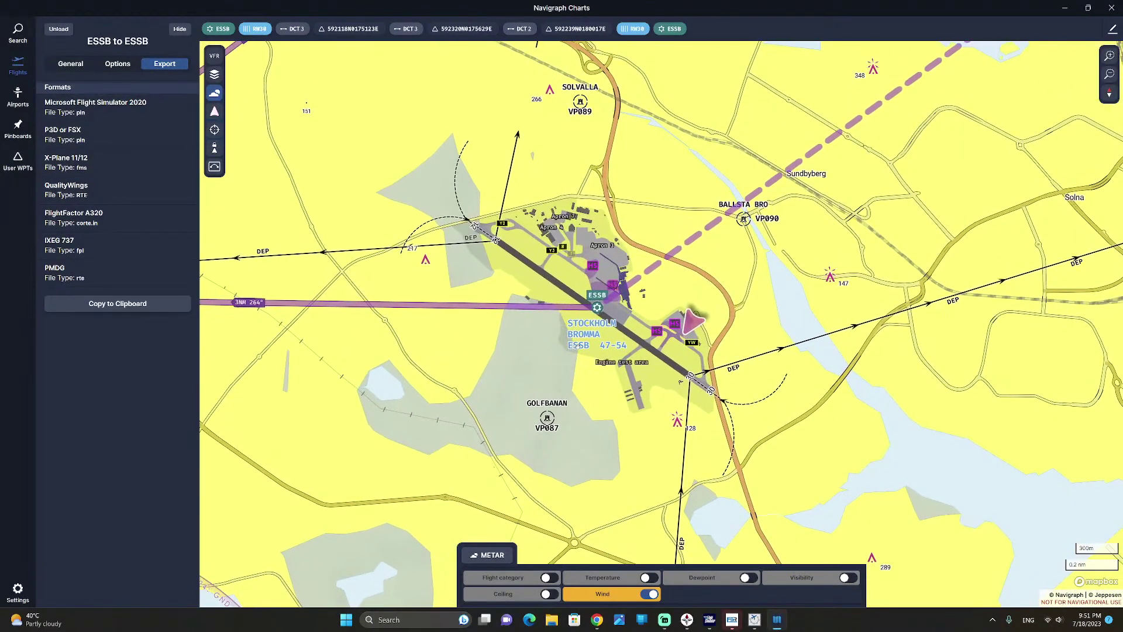
scroll(577, 353, "down", 8)
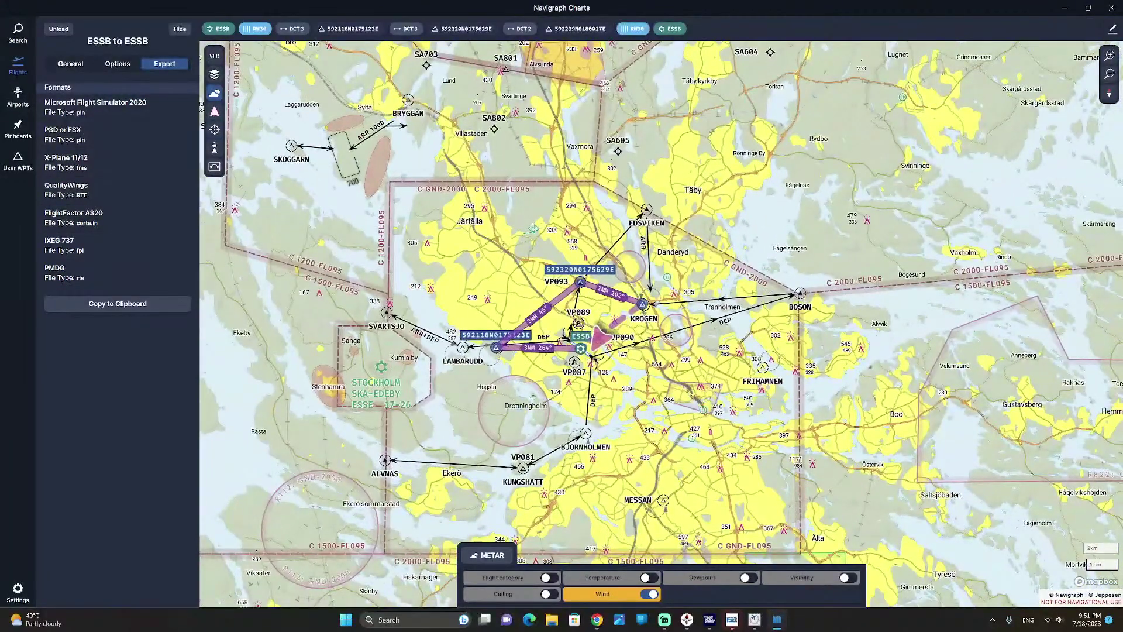
- Switch the weather overlay to Turbulence at FL60 and examine it from the route out to all of Scandinavia
left_click(489, 555)
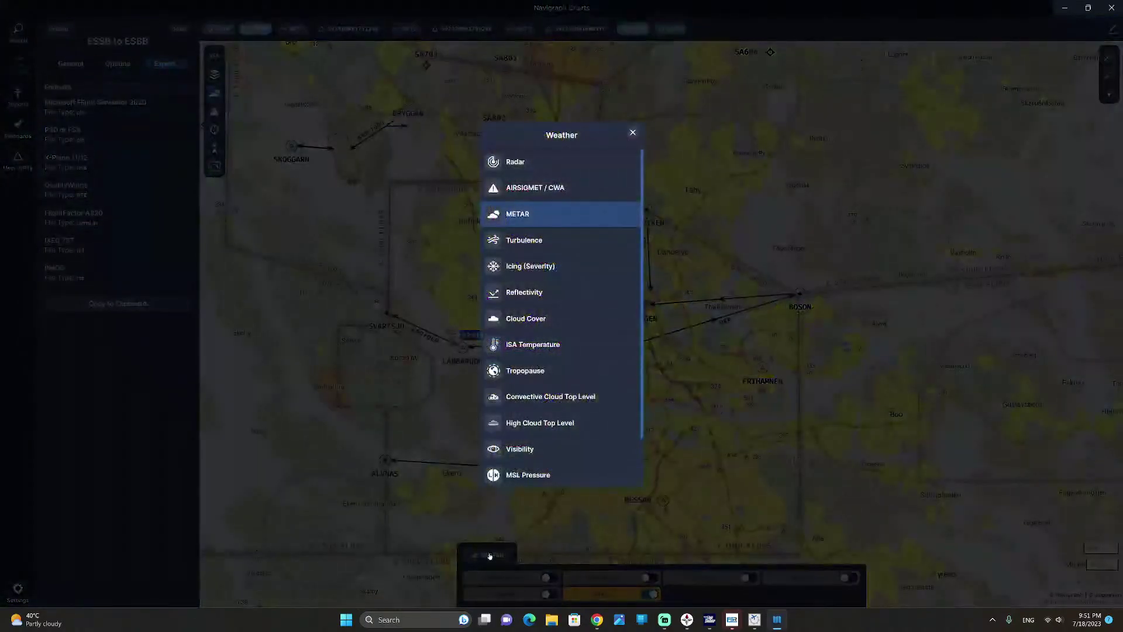
left_click(528, 239)
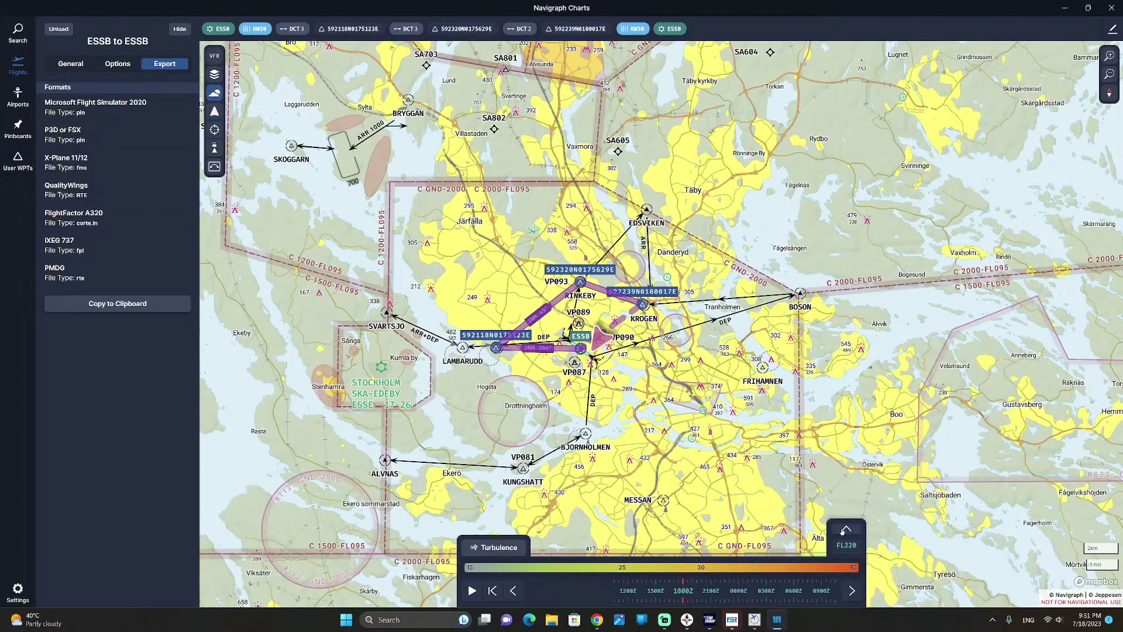
left_click(843, 544)
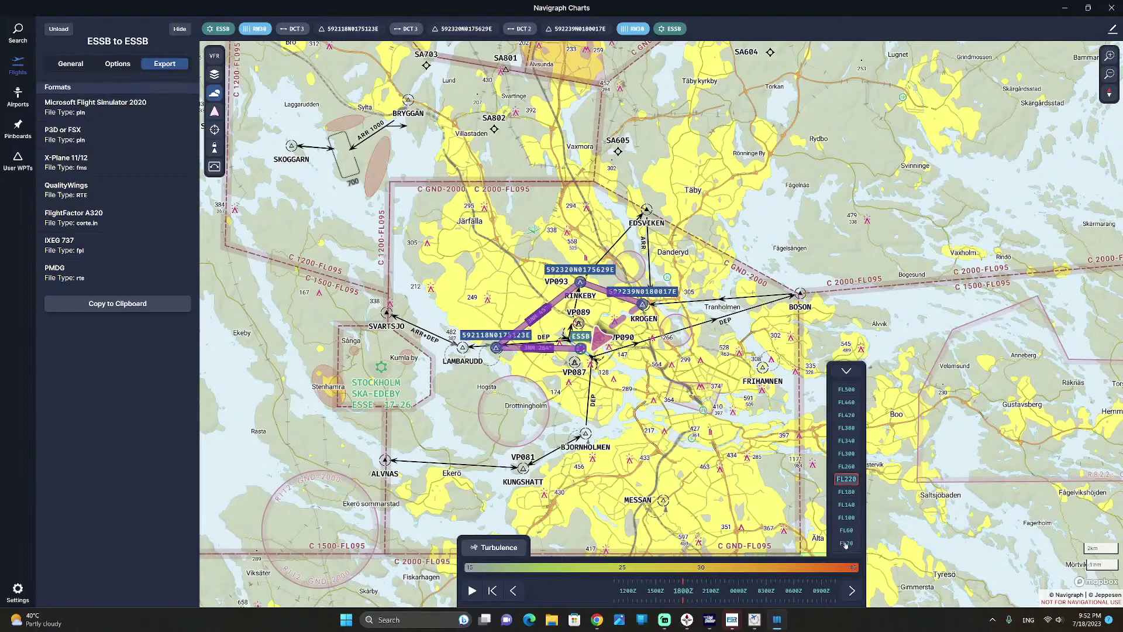
left_click(842, 531)
scroll(618, 340, "up", 4)
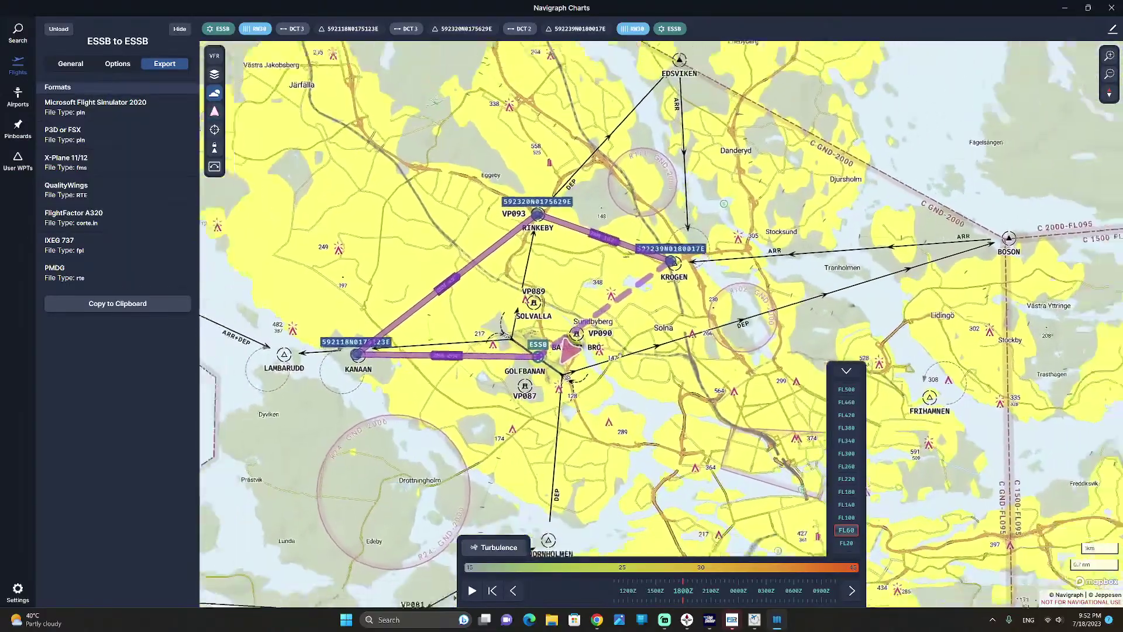
scroll(619, 343, "down", 5)
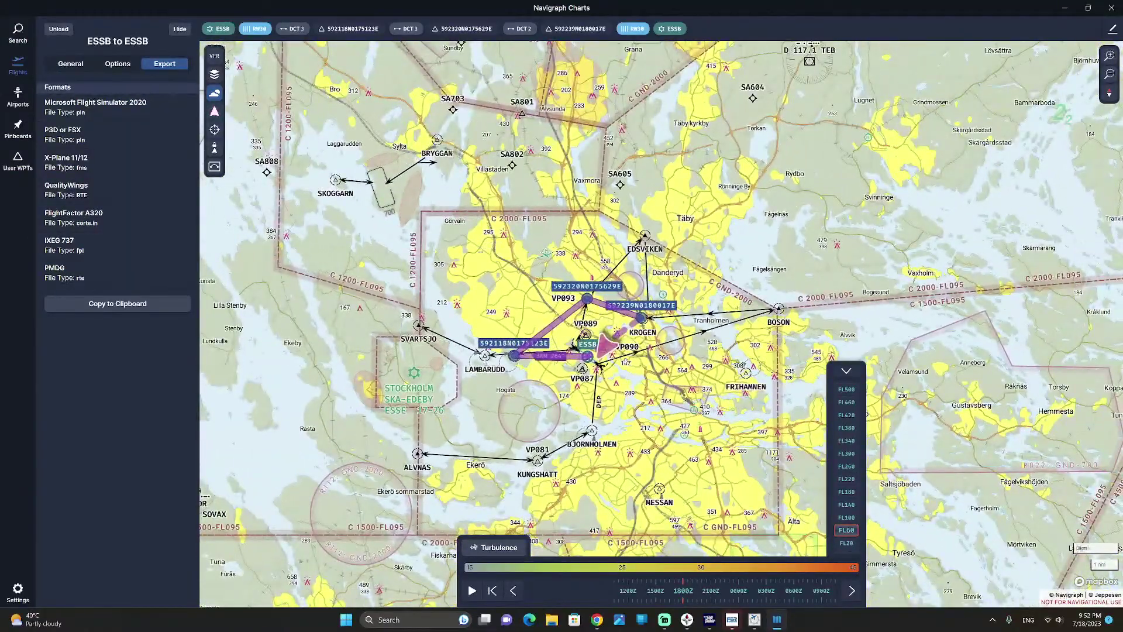
scroll(627, 361, "down", 6)
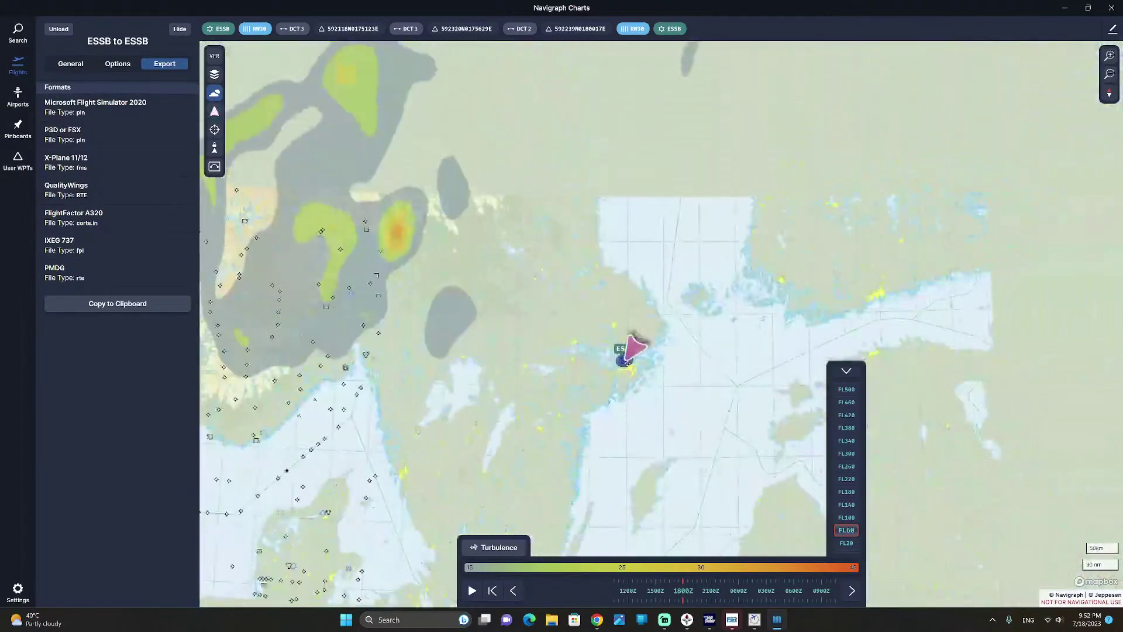
scroll(627, 361, "down", 1)
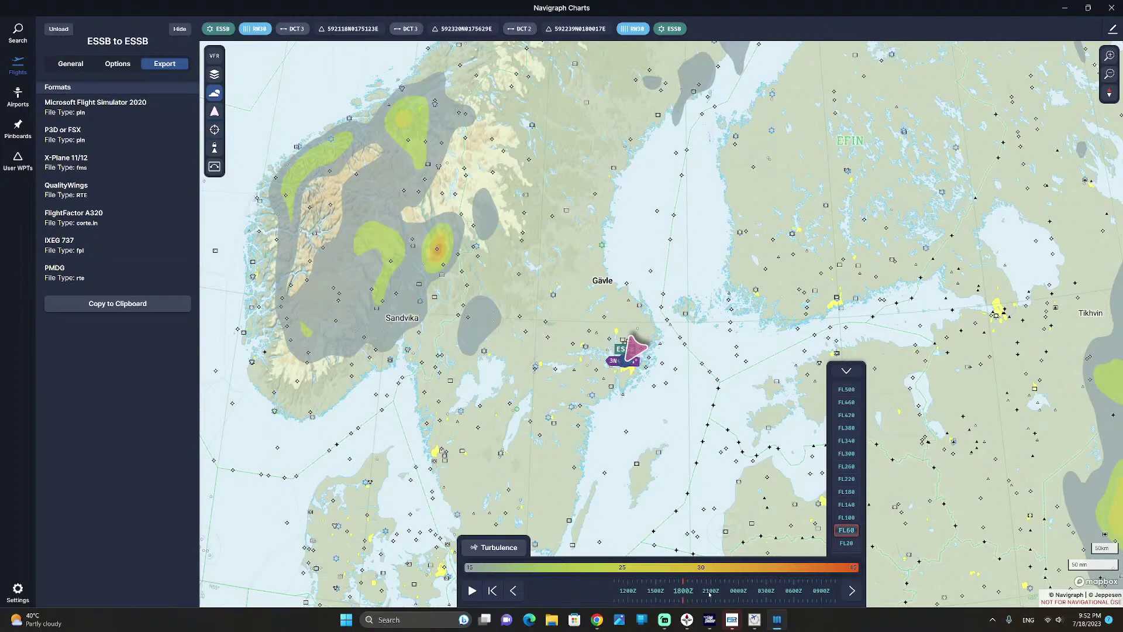
- Play the turbulence forecast animation for FL60, stop it and return the timeline to 1800Z
left_click(470, 590)
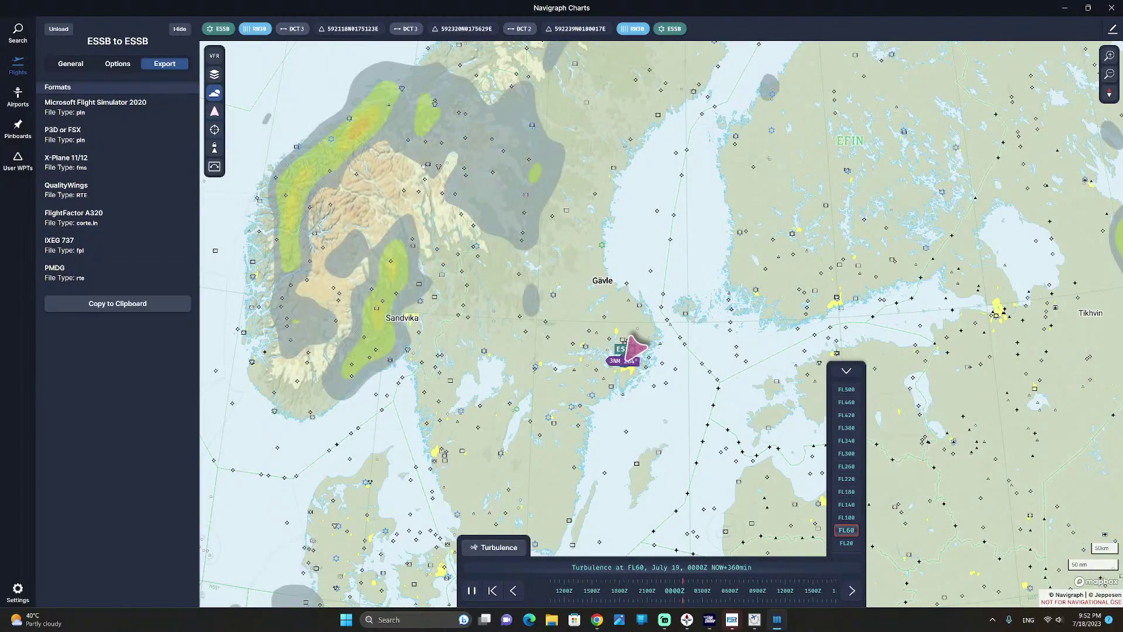
left_click(493, 590)
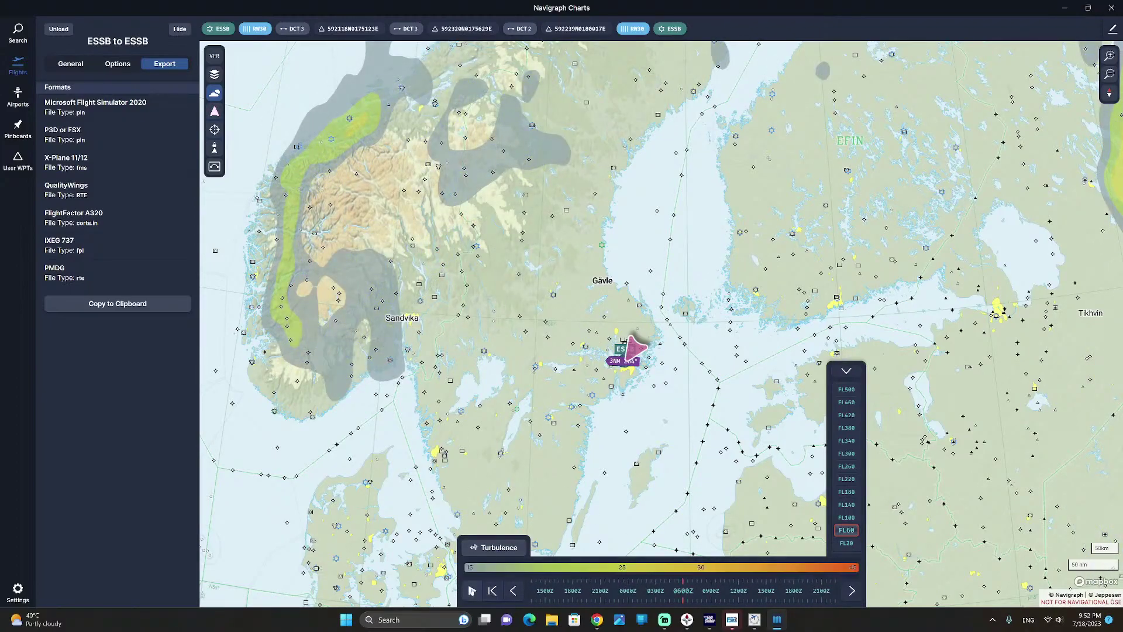
left_click(493, 591)
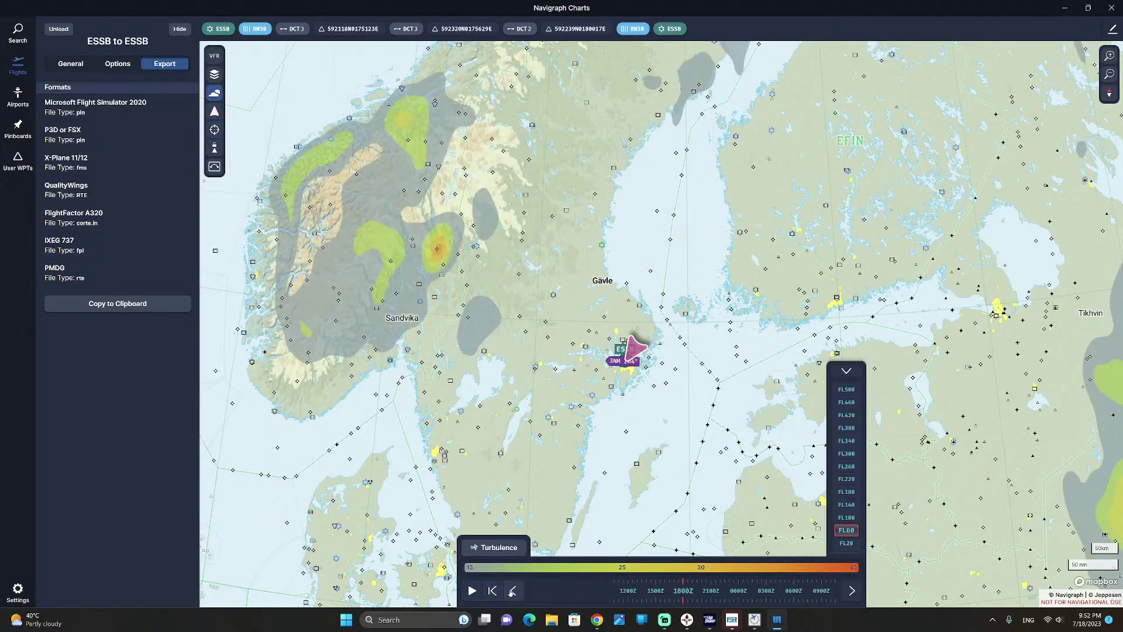
- Advance the turbulence forecast to 2100Z and view it at FL340
left_click(851, 590)
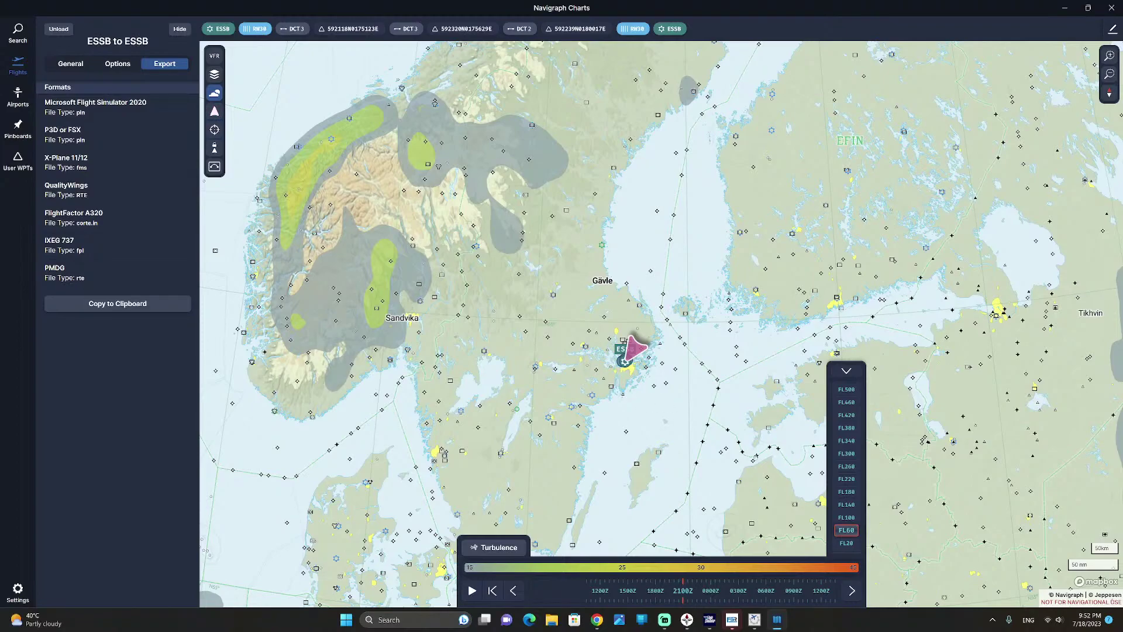
left_click(846, 441)
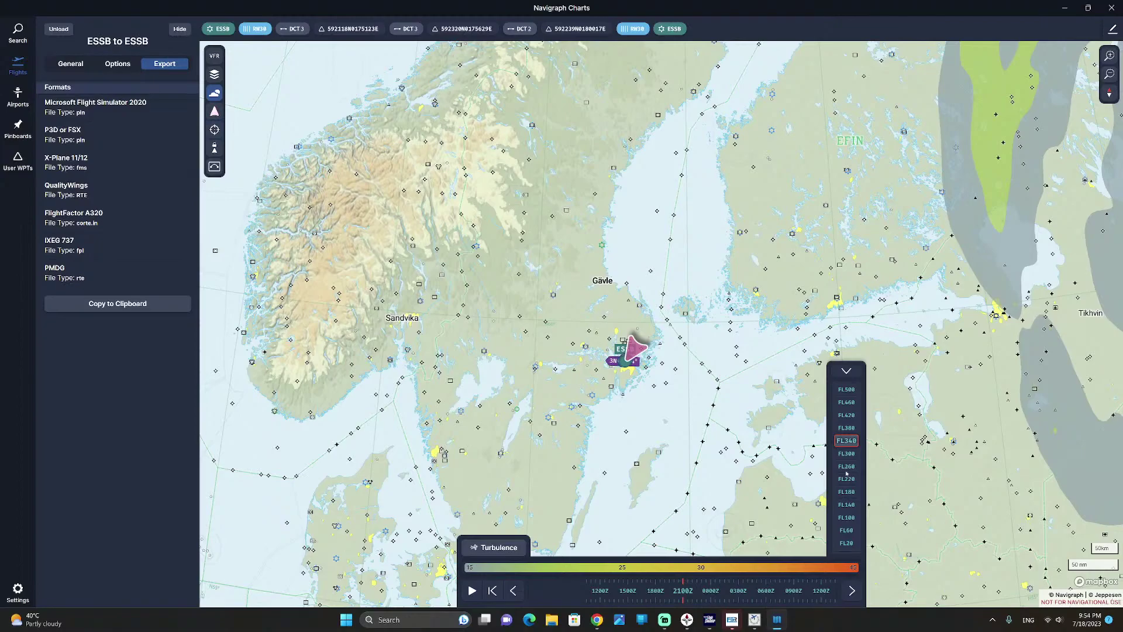
- Switch the weather overlay to Cloud Cover and examine it at FL260 across Scandinavia and western Russia
left_click(503, 547)
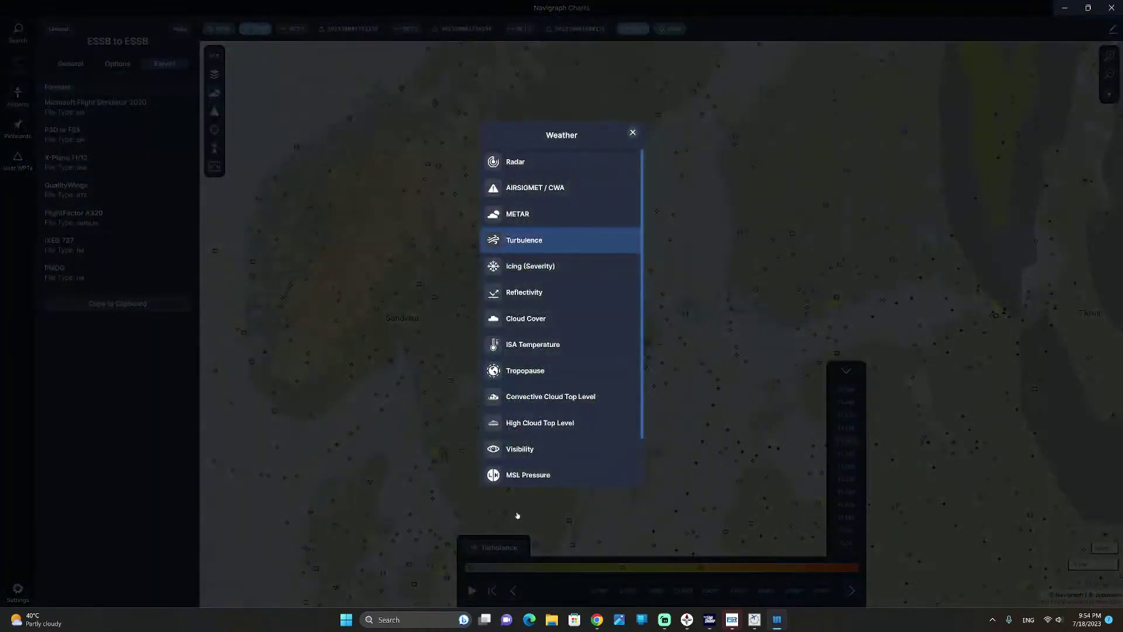
left_click(525, 319)
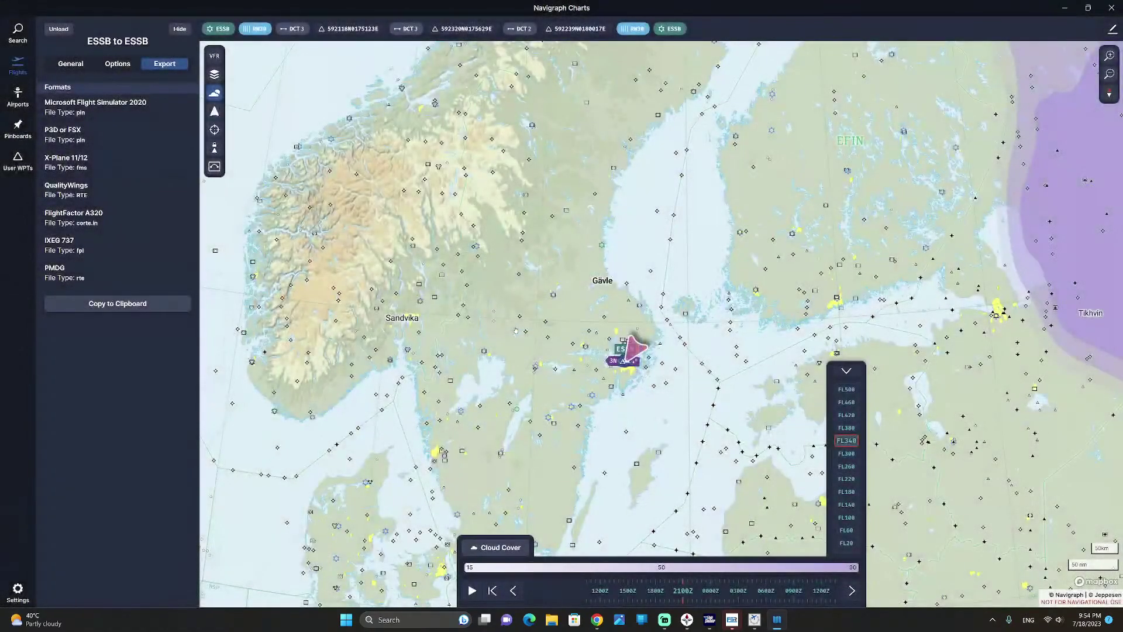
scroll(524, 383, "down", 1)
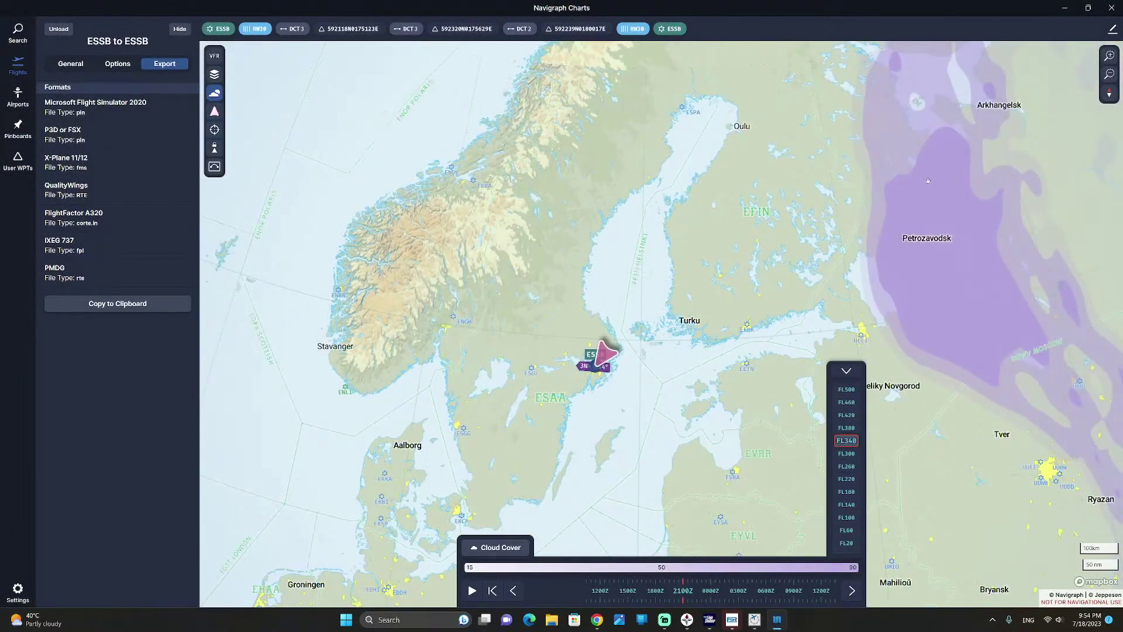
left_click(843, 467)
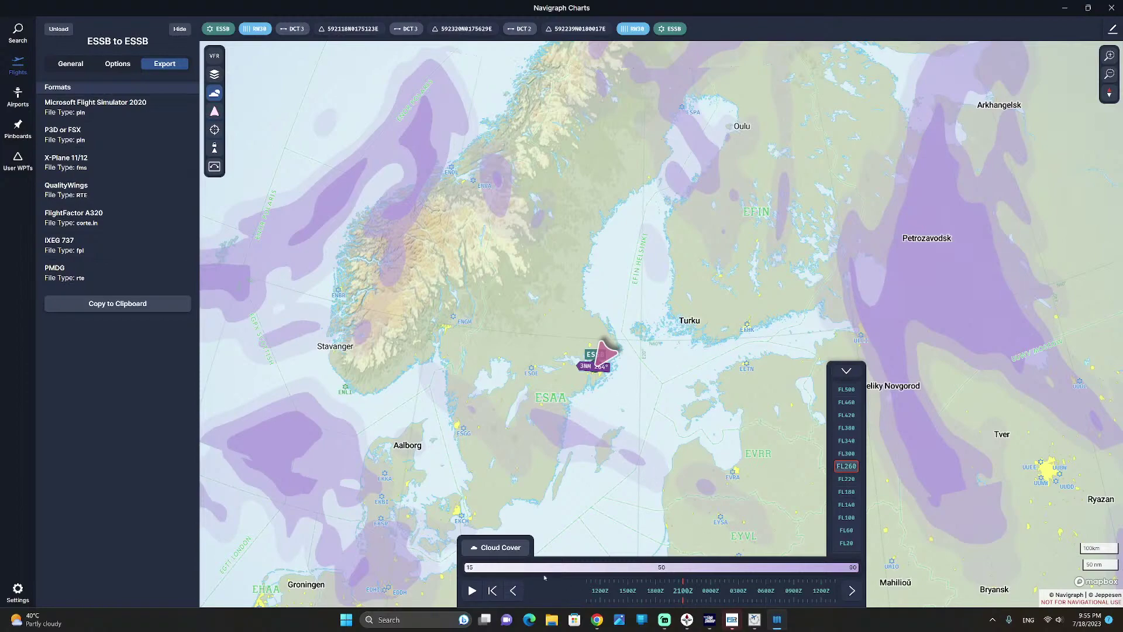
- Switch the weather overlay to Visibility and advance its forecast to 0900Z on July 19
left_click(502, 541)
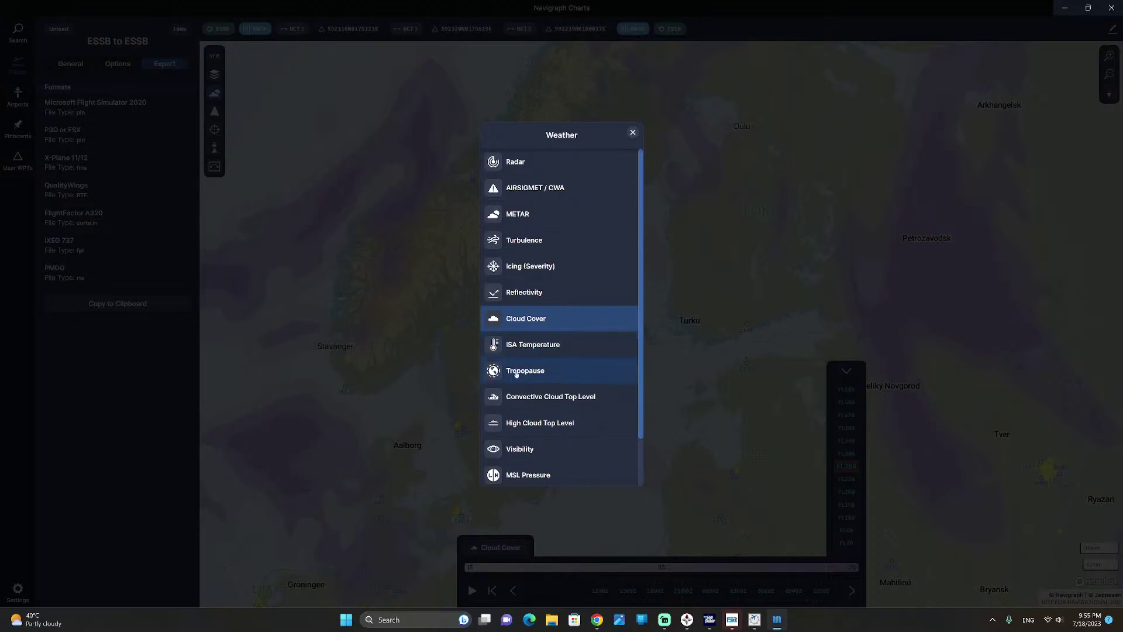
left_click(532, 451)
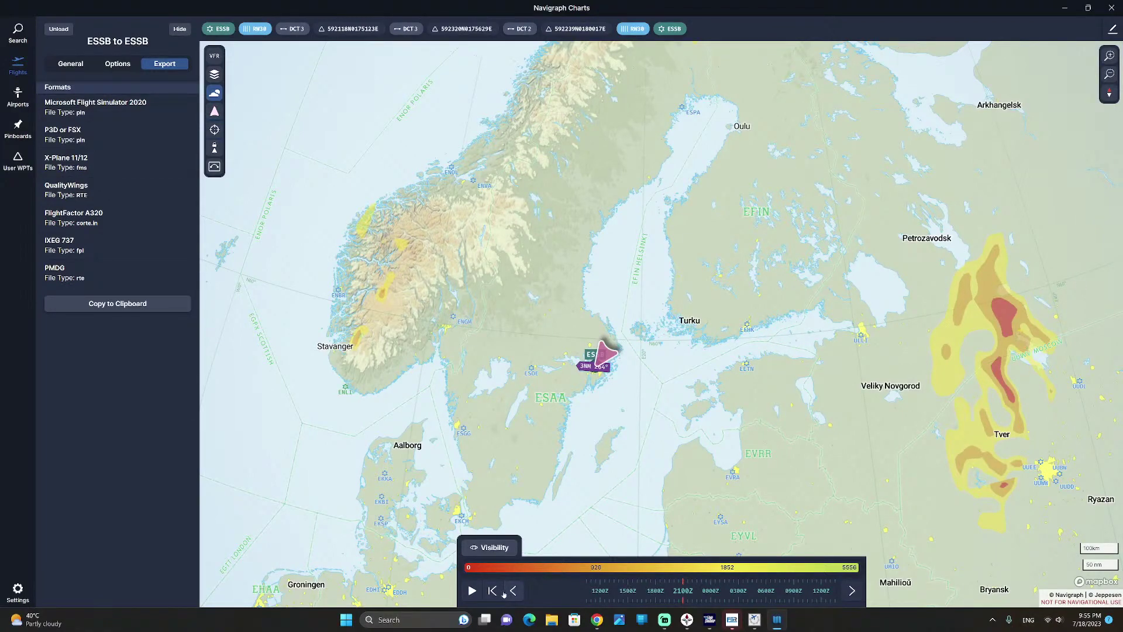
left_click(851, 590)
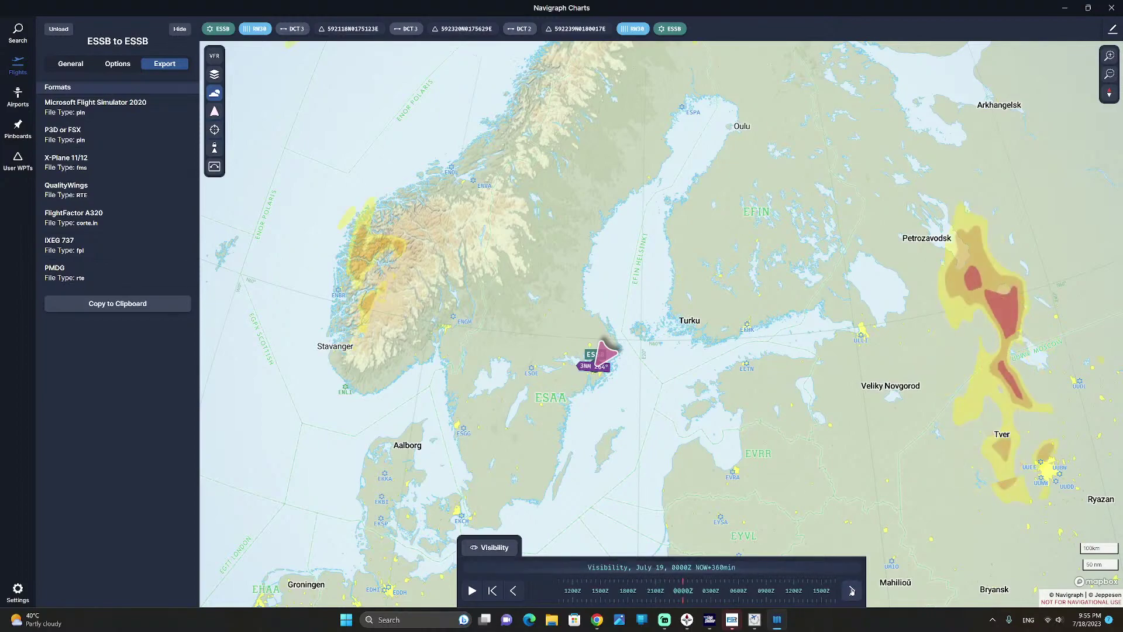
left_click(852, 590)
left_click(852, 591)
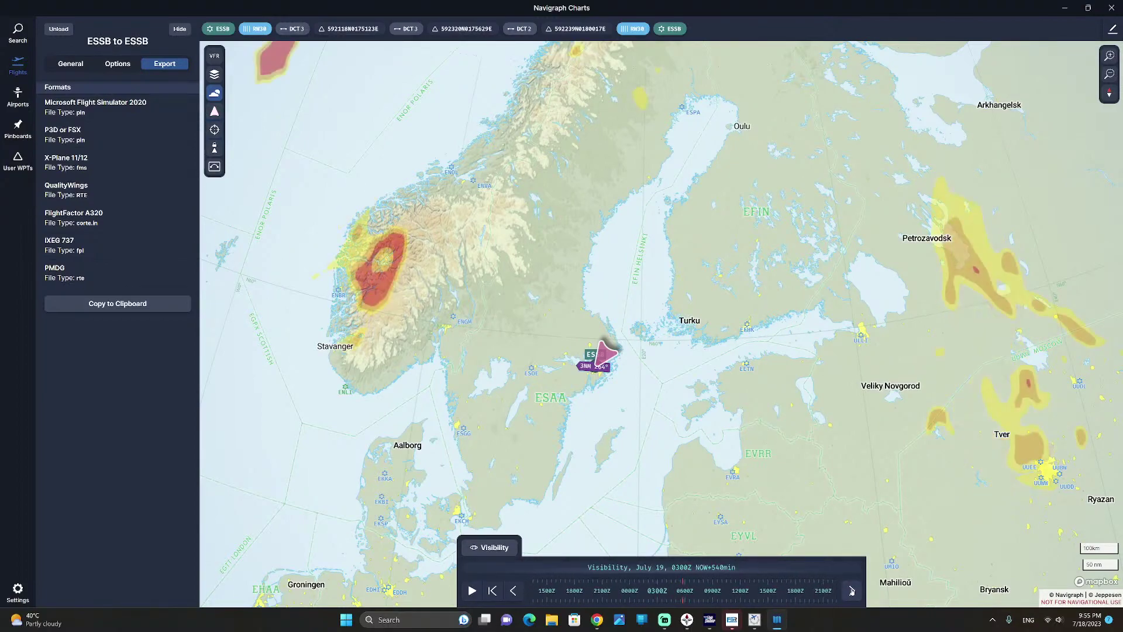
left_click(851, 590)
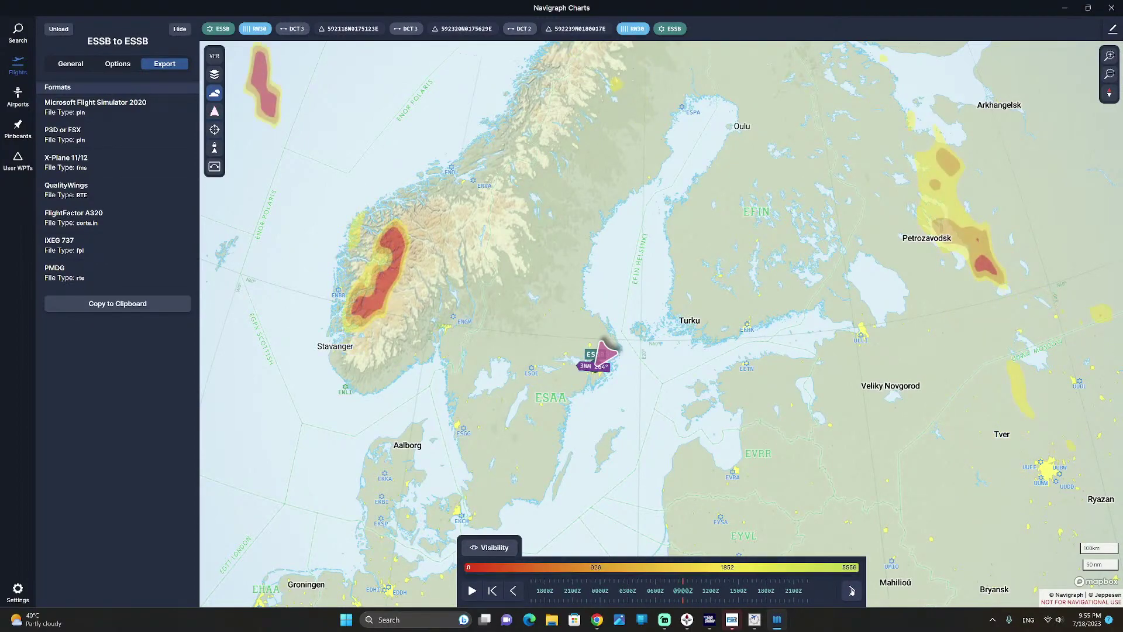
- Switch the weather overlay to Icing (Severity) at FL260 and examine it on the globe over Asia
left_click(502, 554)
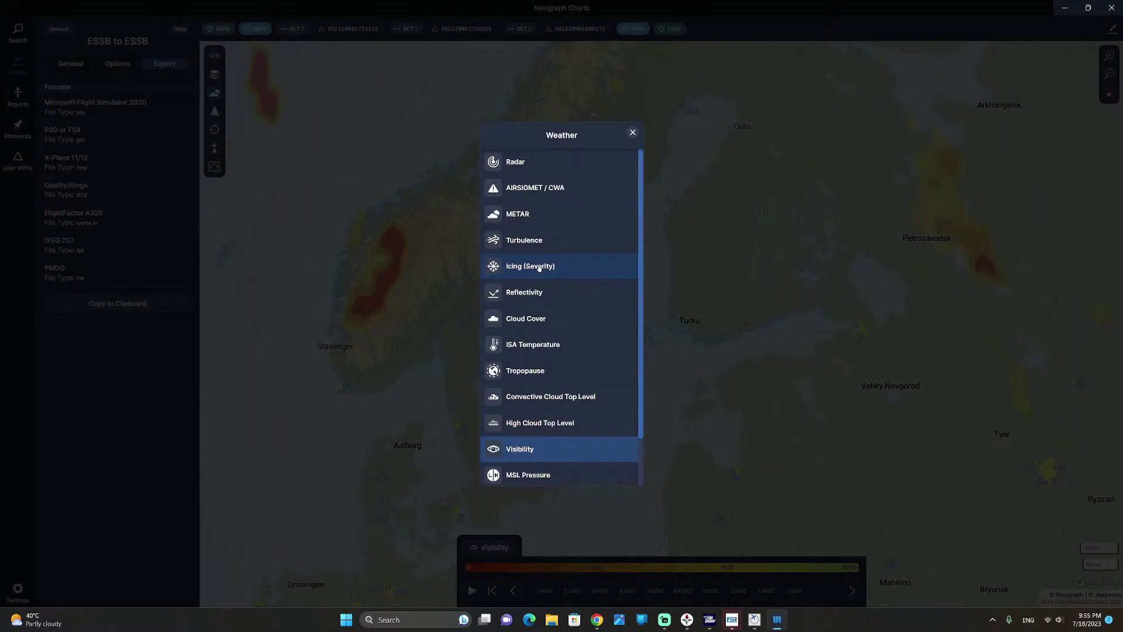
left_click(539, 268)
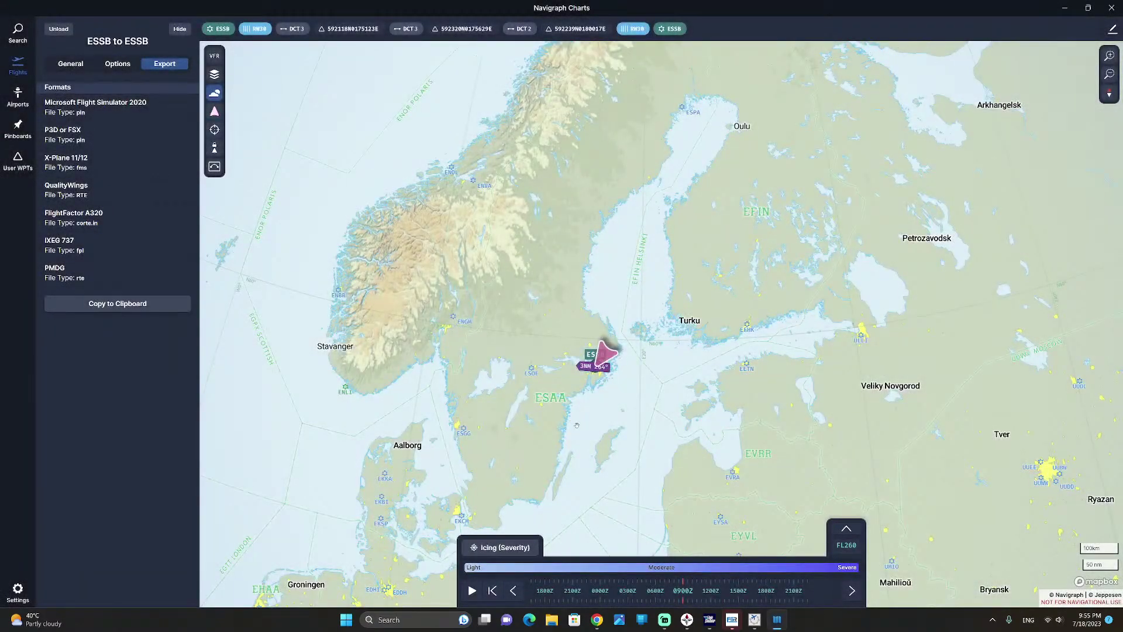
scroll(572, 420, "down", 10)
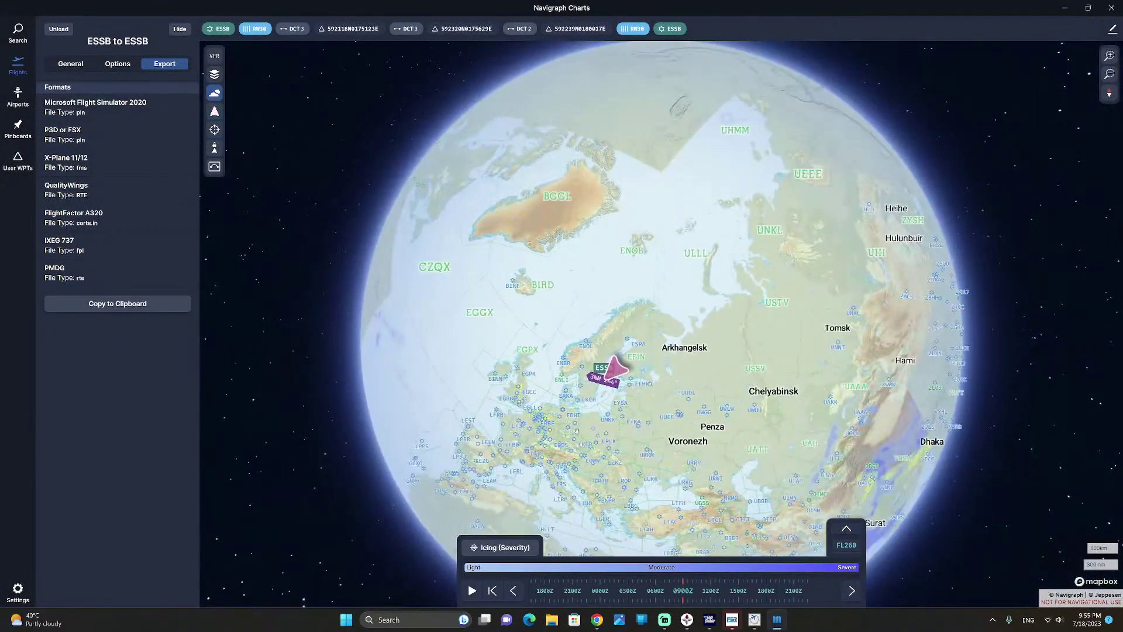
left_click_drag(577, 431, 477, 156)
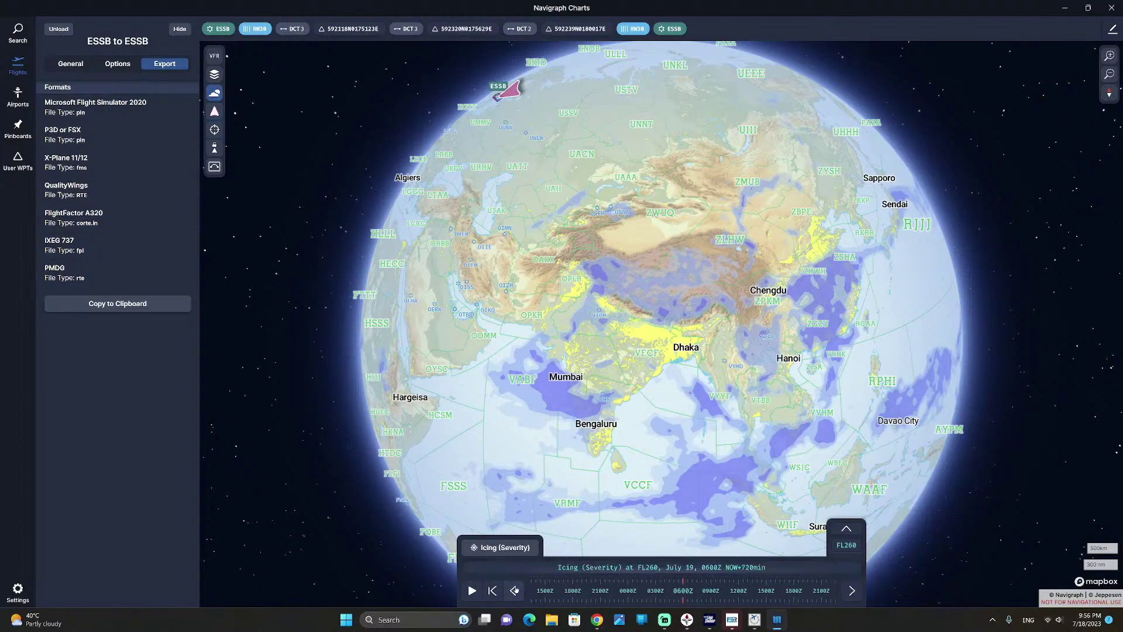
- Move the icing forecast back to 0000Z, play its animation and follow it over South and Central Asia
left_click(515, 590)
left_click(514, 591)
left_click(514, 591)
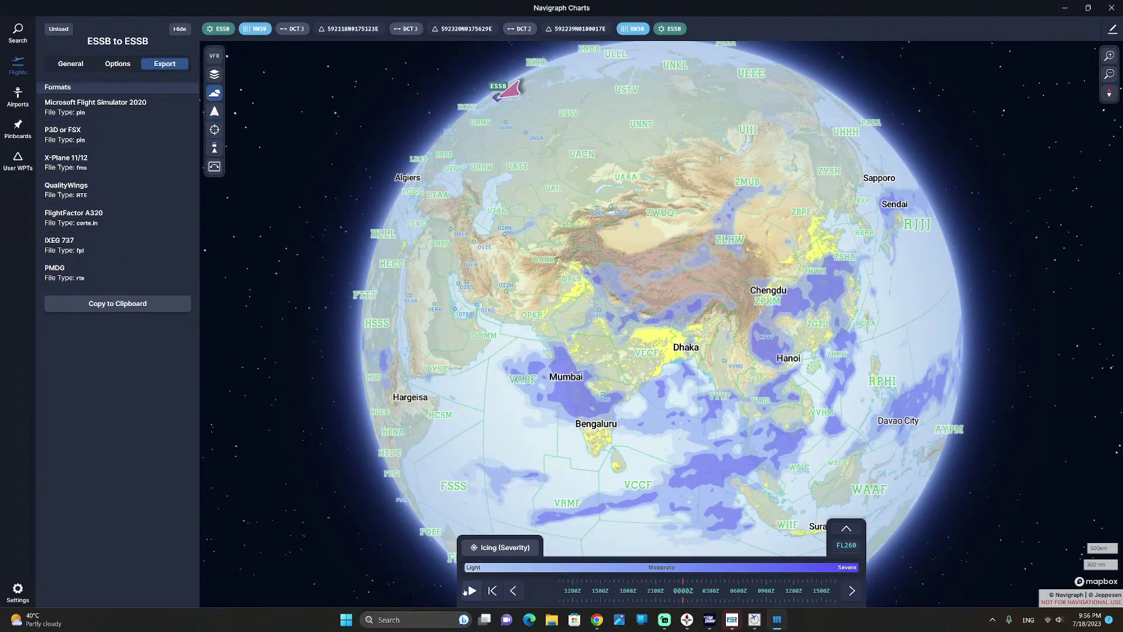
left_click(471, 591)
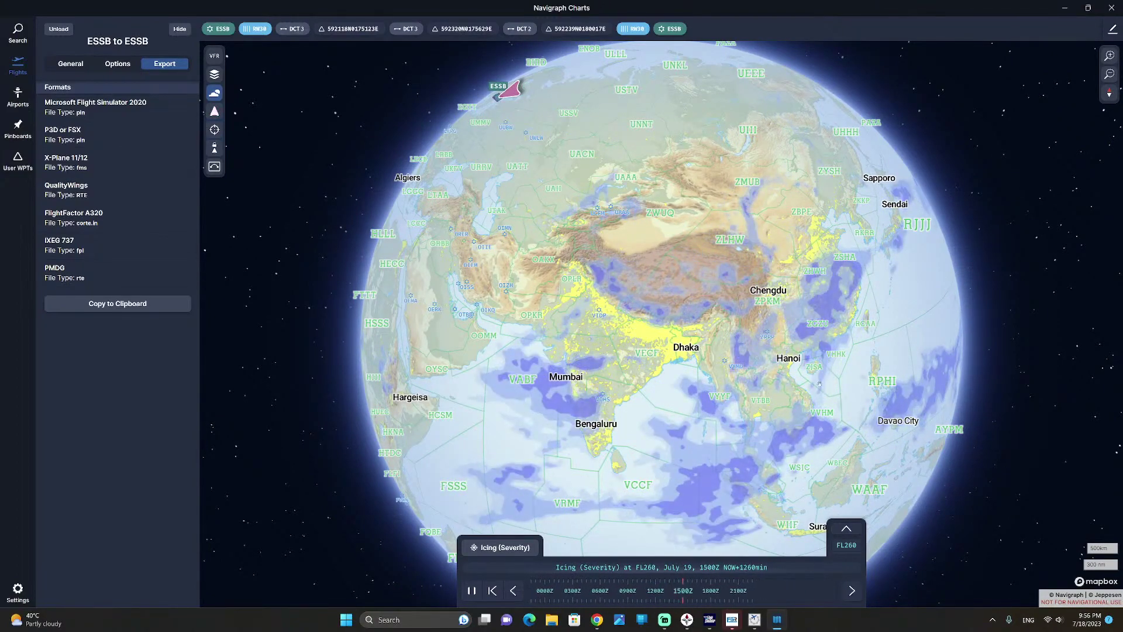
scroll(581, 292, "up", 5)
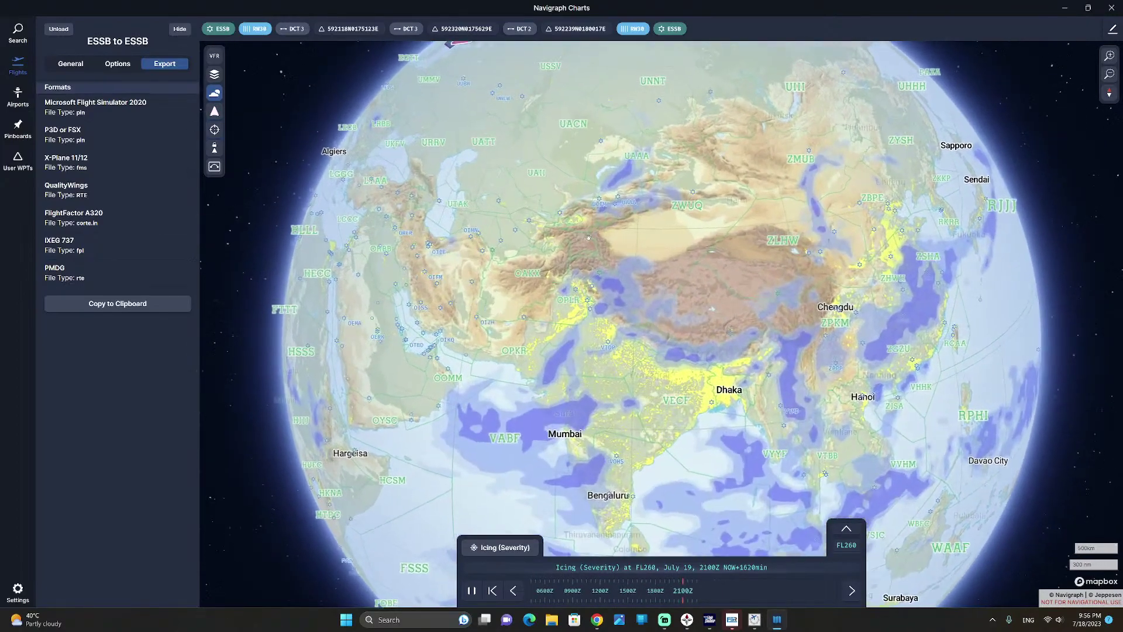
scroll(580, 292, "up", 3)
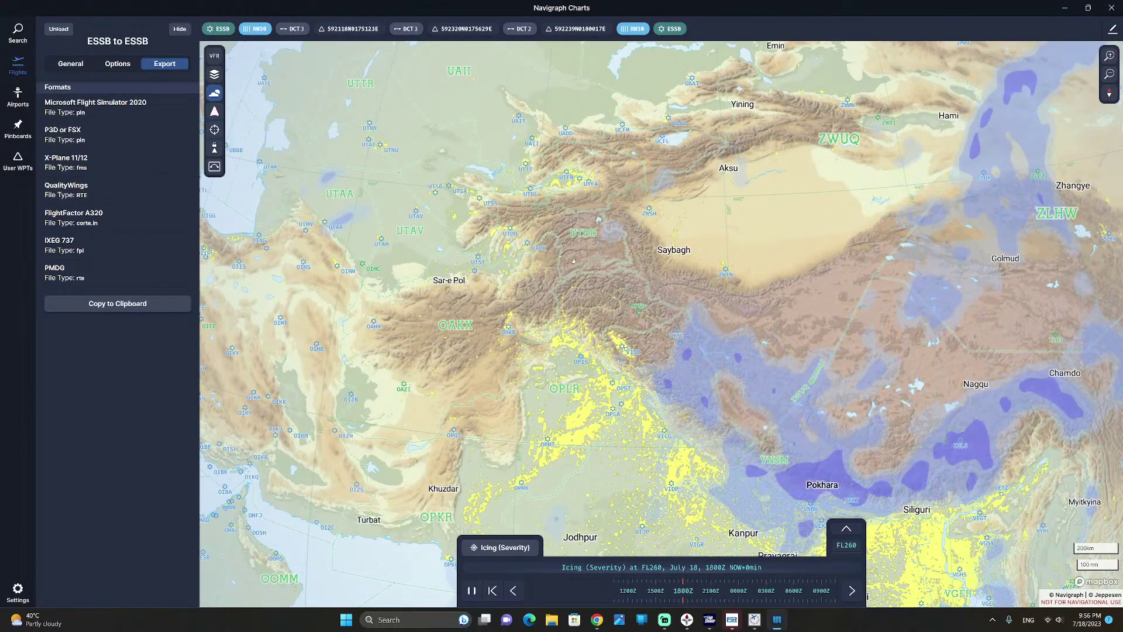
scroll(552, 242, "down", 8)
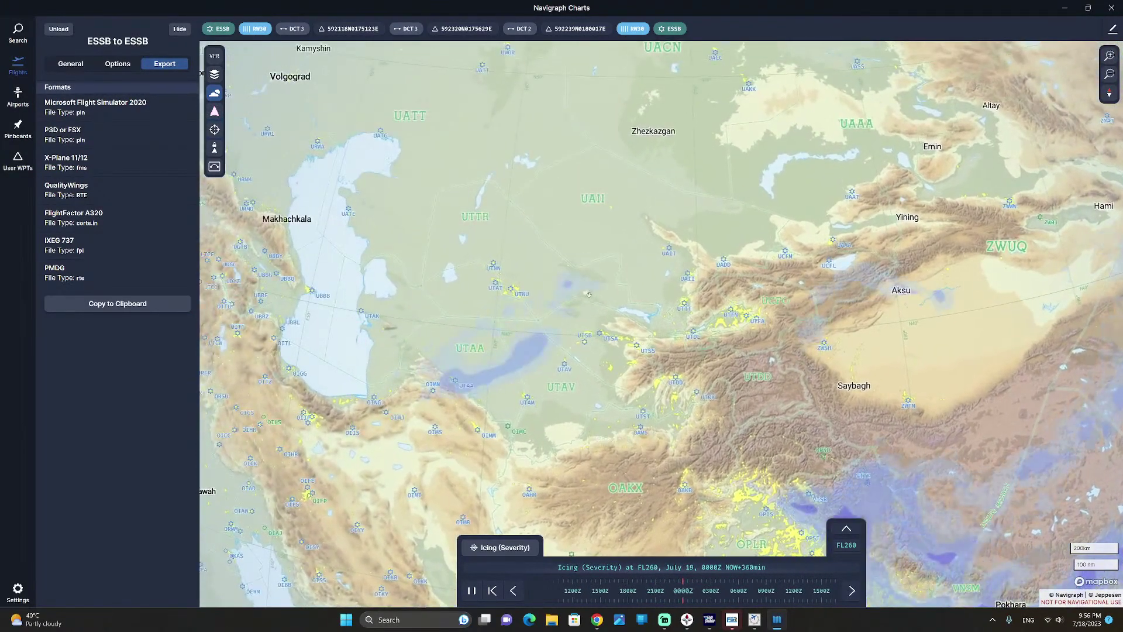
- Return the map to the Stockholm area, view the ESSB flight's options, and open the airports list
scroll(500, 164, "up", 10)
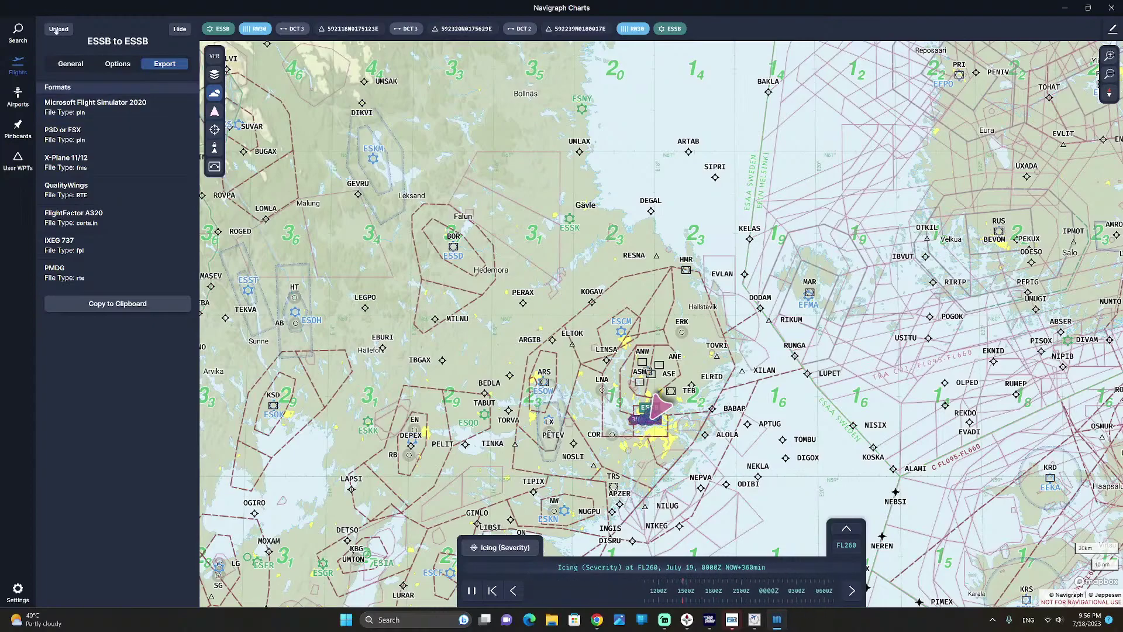
left_click(114, 64)
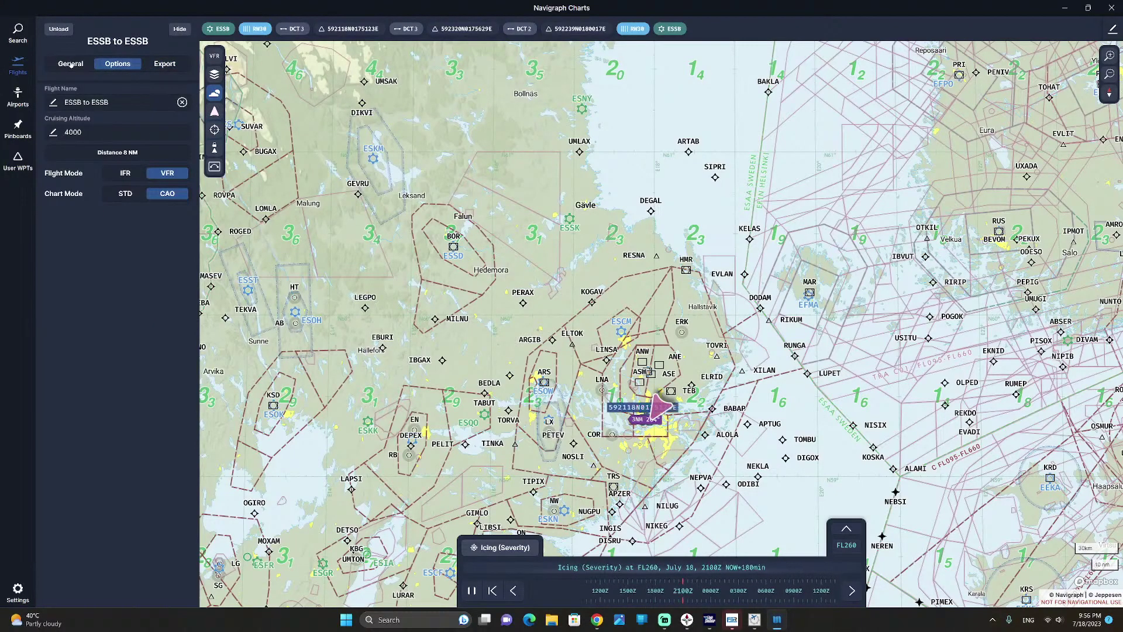
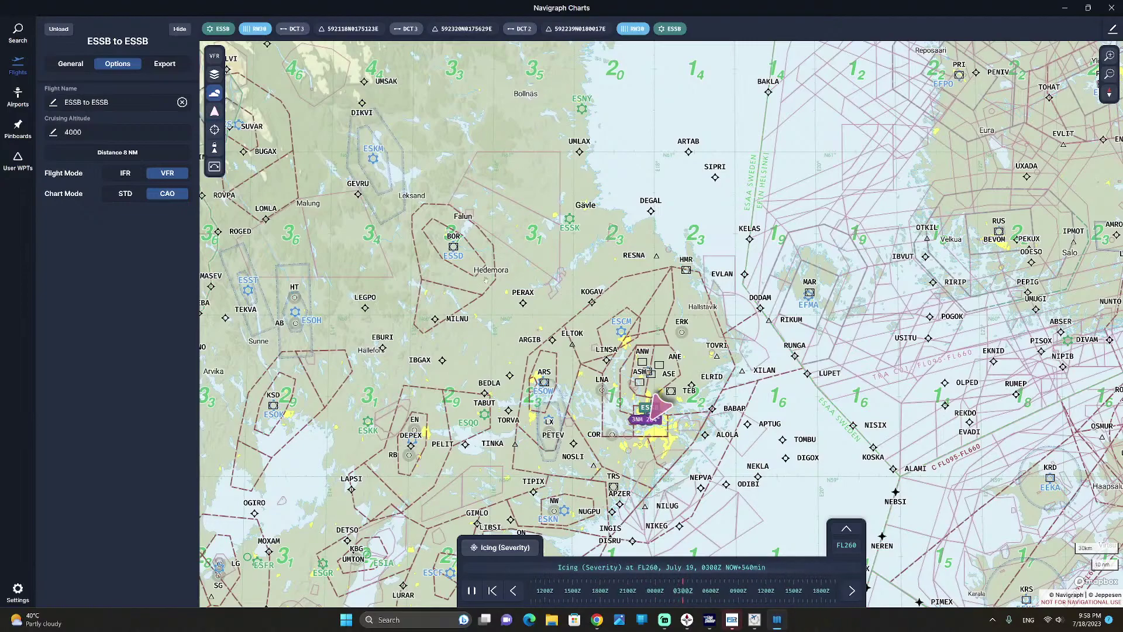
scroll(491, 257, "down", 3)
scroll(491, 265, "up", 2)
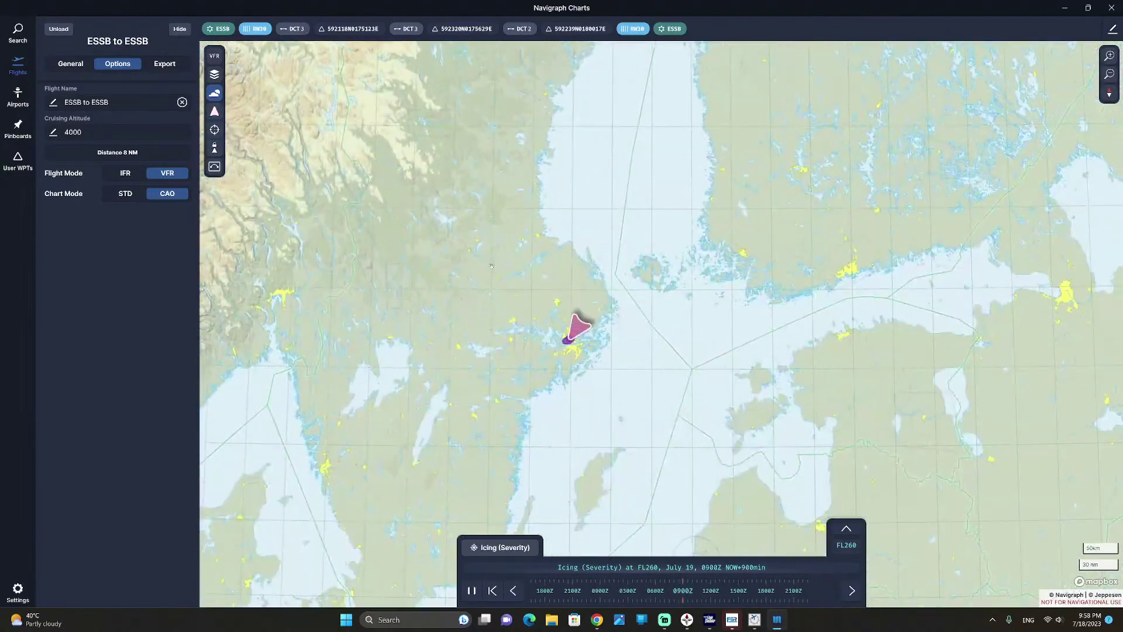
scroll(491, 266, "up", 2)
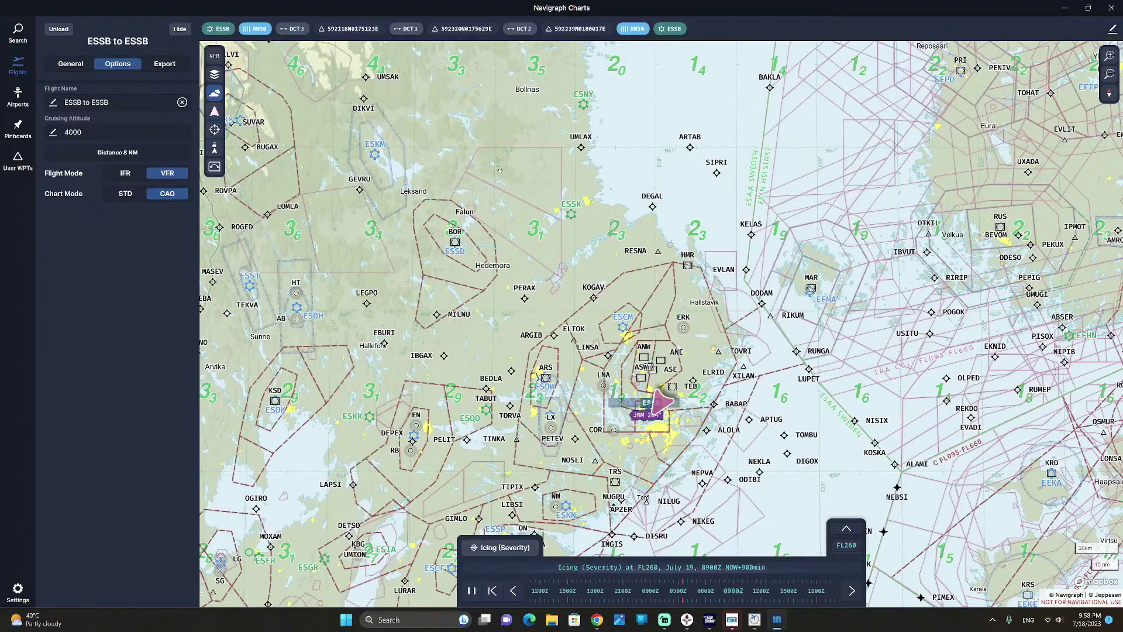
left_click(15, 100)
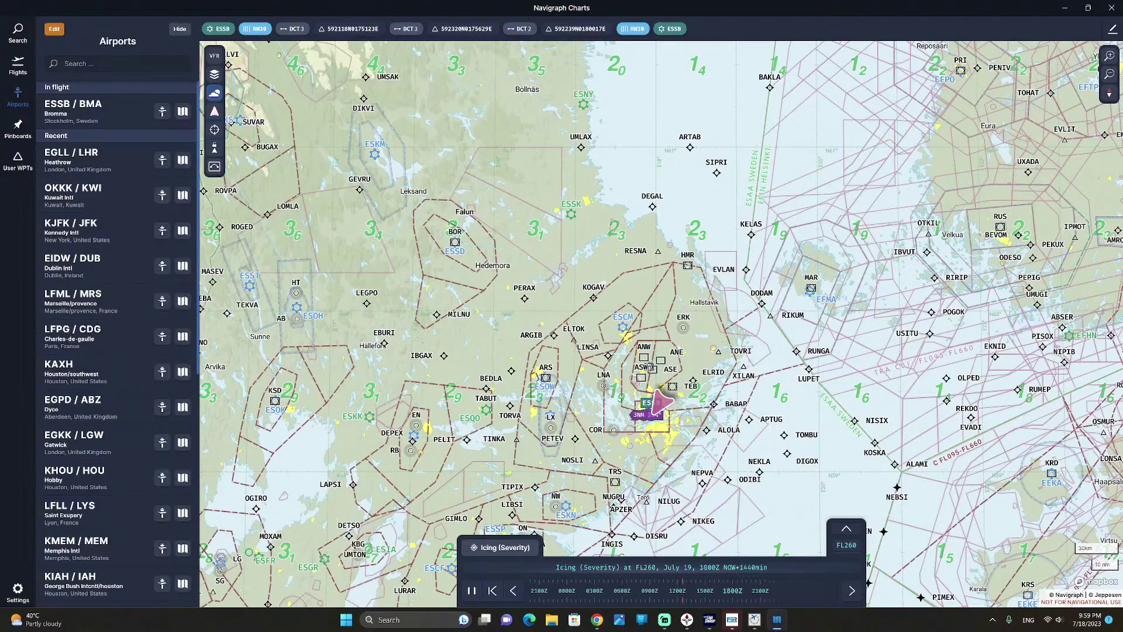
- Switch to Microsoft Flight Simulator to view the aircraft cockpit and return to the SimBrief briefing in the browser
left_click(1066, 8)
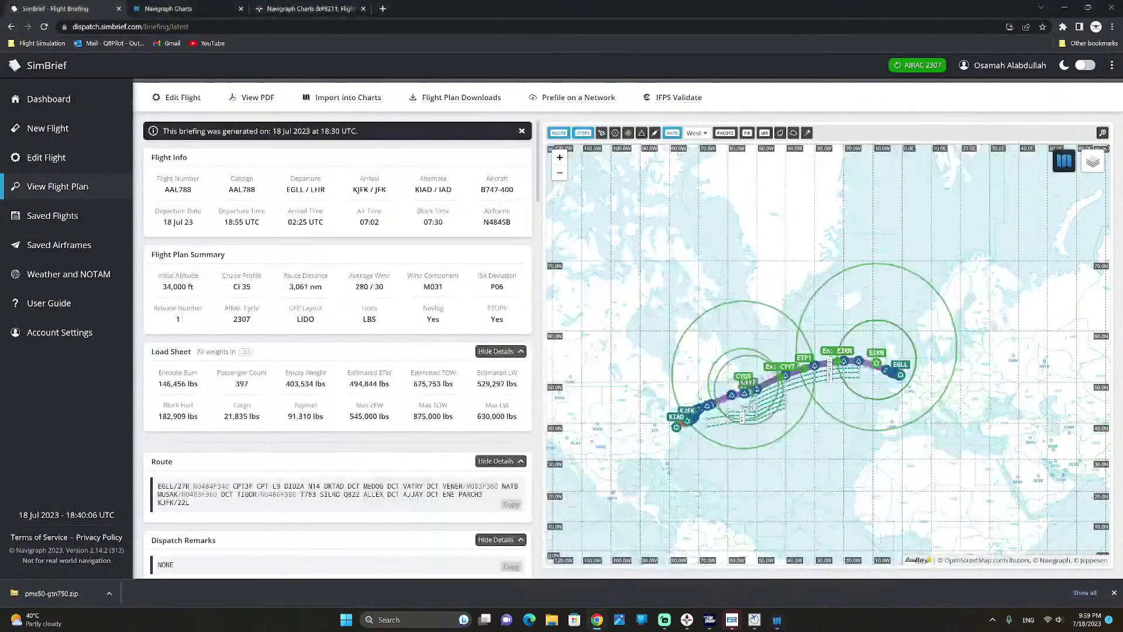
left_click(1074, 3)
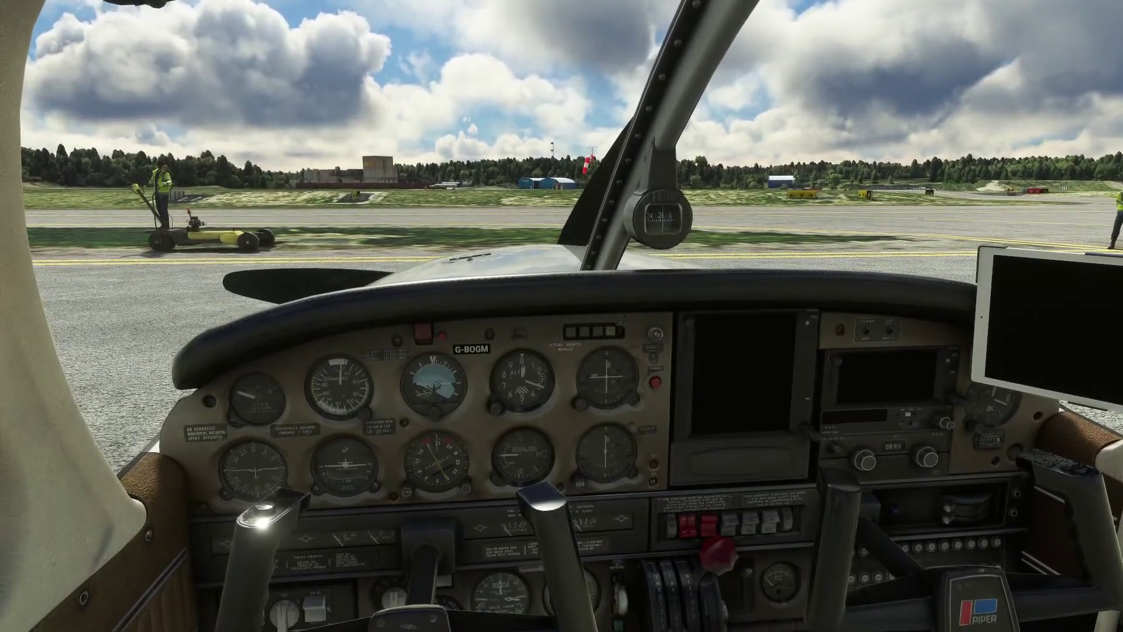
key("alt+Tab")
key("alt+Tab")
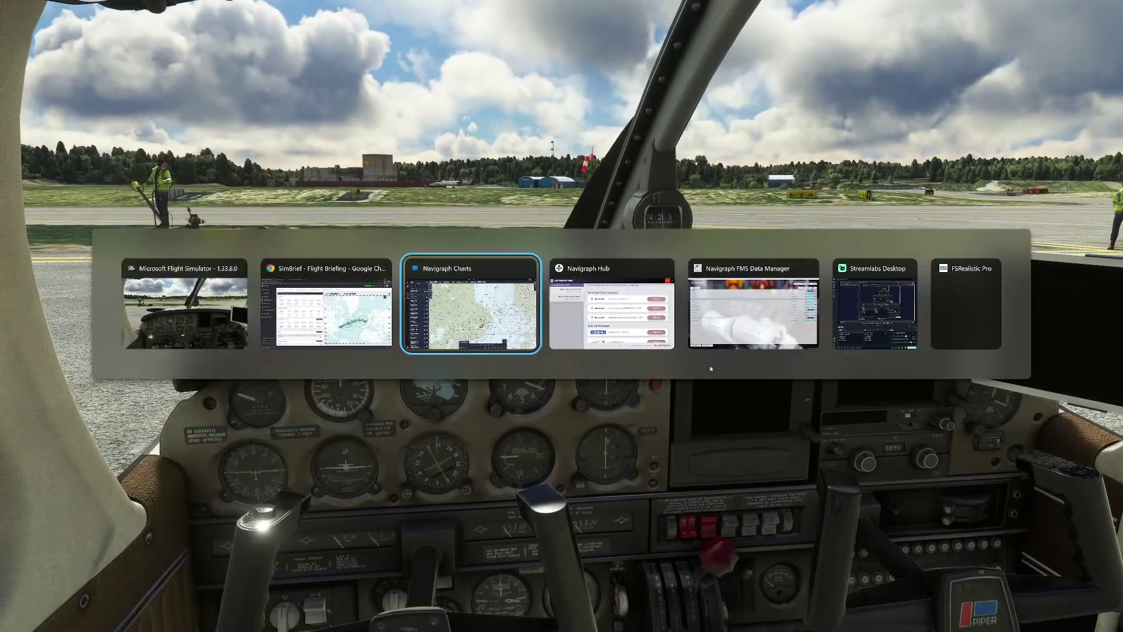
left_click(331, 316)
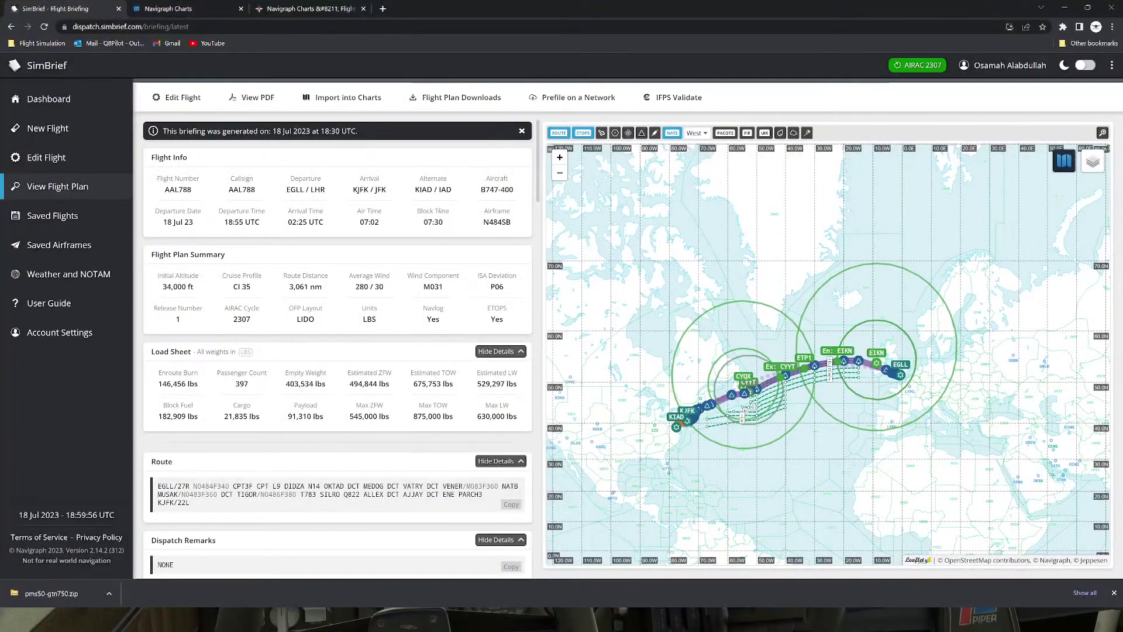
- Switch to the Navigraph website and open its Downloads page
key("ctrl+Tab")
key("ctrl+Tab")
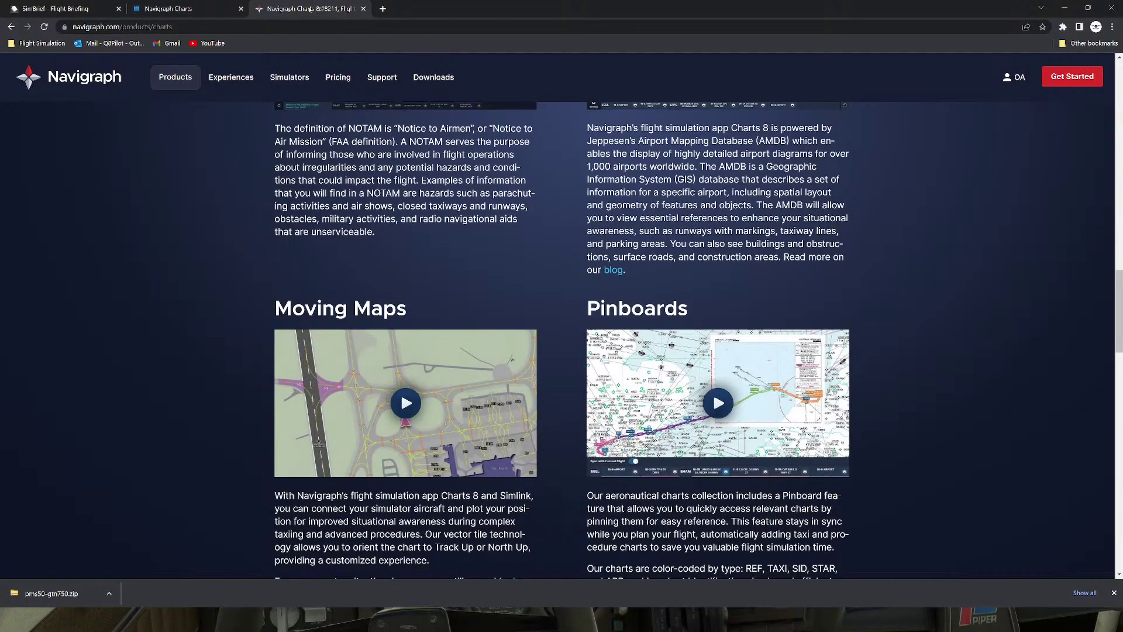
left_click(432, 77)
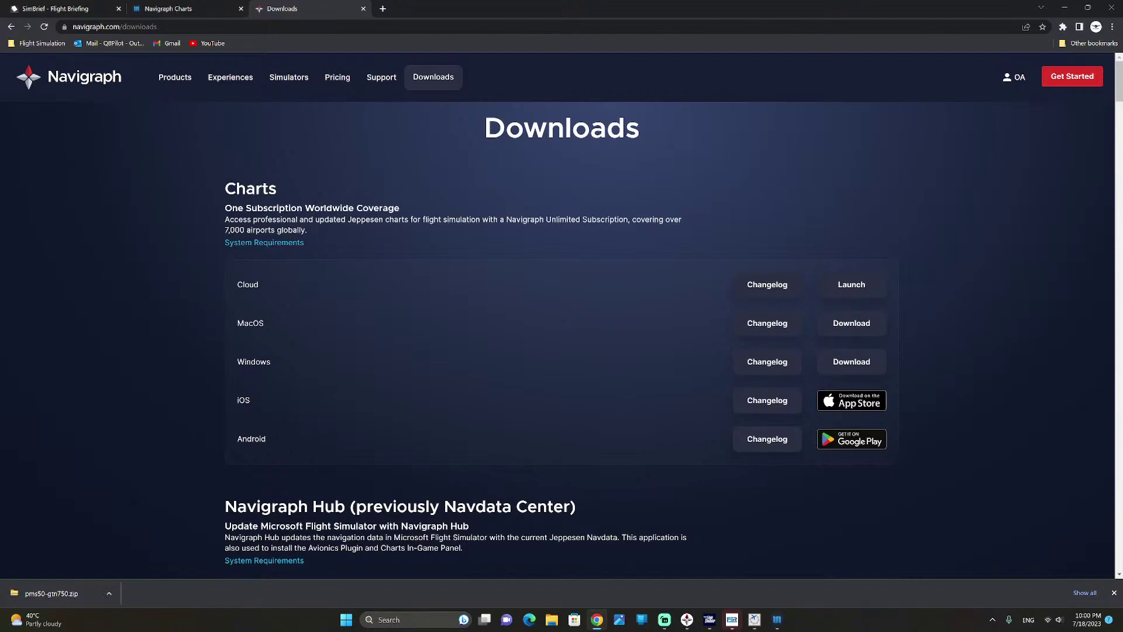
- Examine the available downloads for Charts, Navigraph Hub and FMS Data Manager
scroll(571, 296, "down", 1)
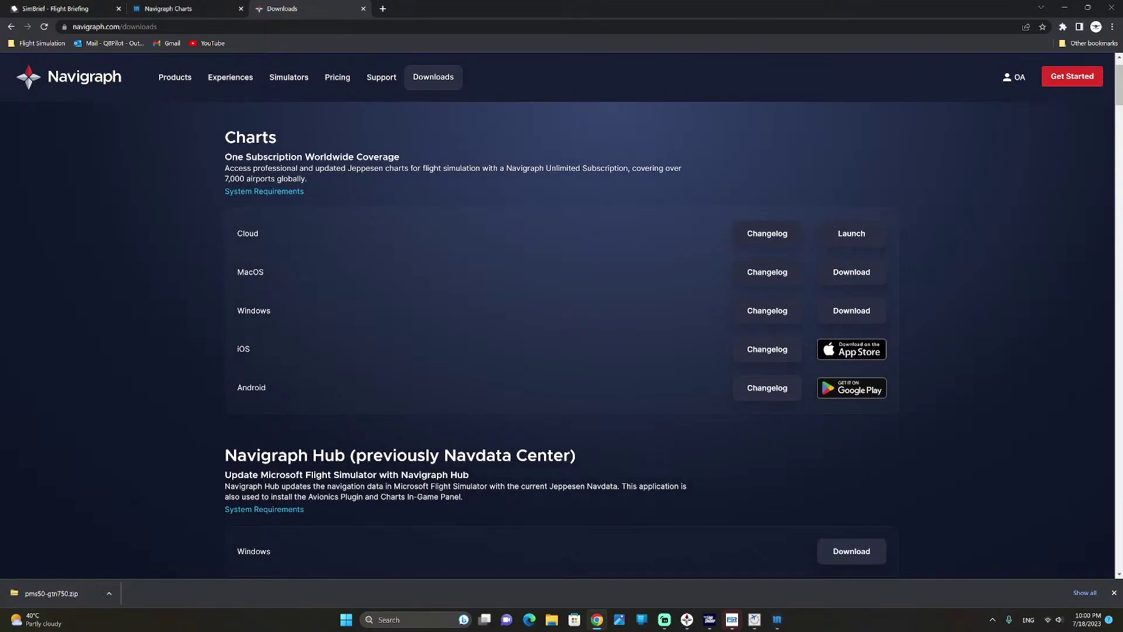
scroll(561, 339, "down", 4)
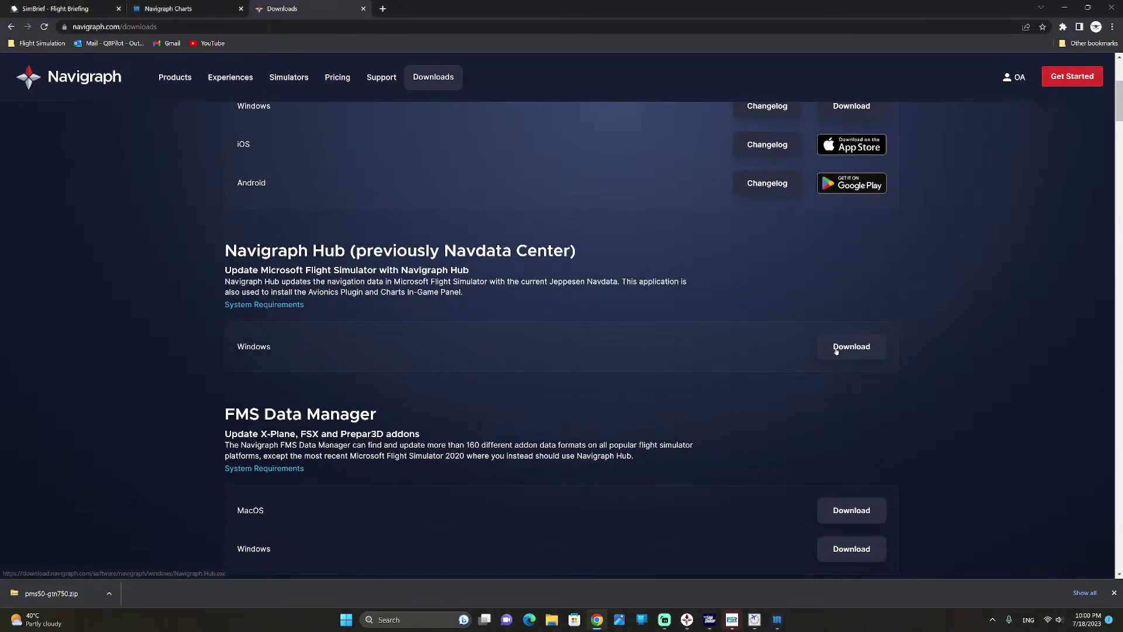
scroll(819, 354, "up", 2)
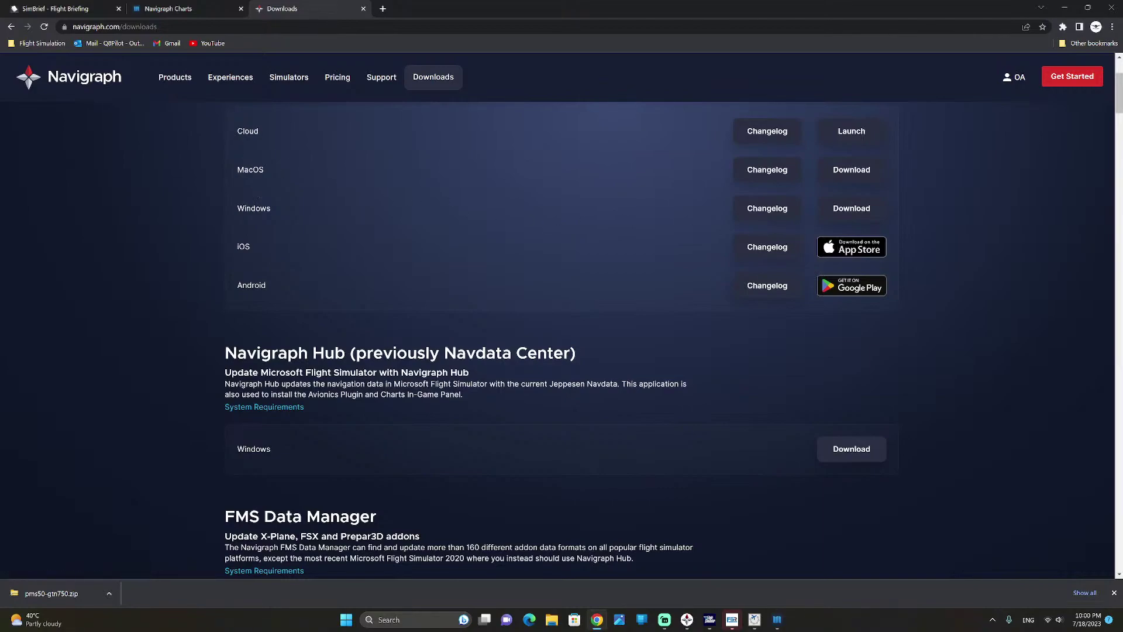
scroll(562, 316, "up", 2)
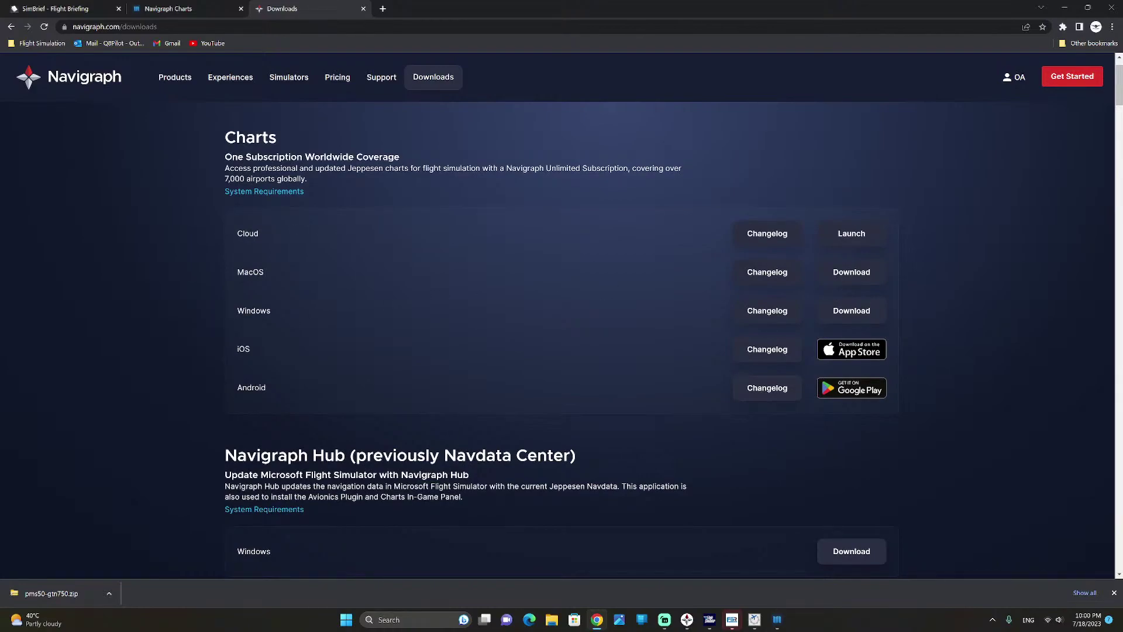
scroll(652, 314, "down", 6)
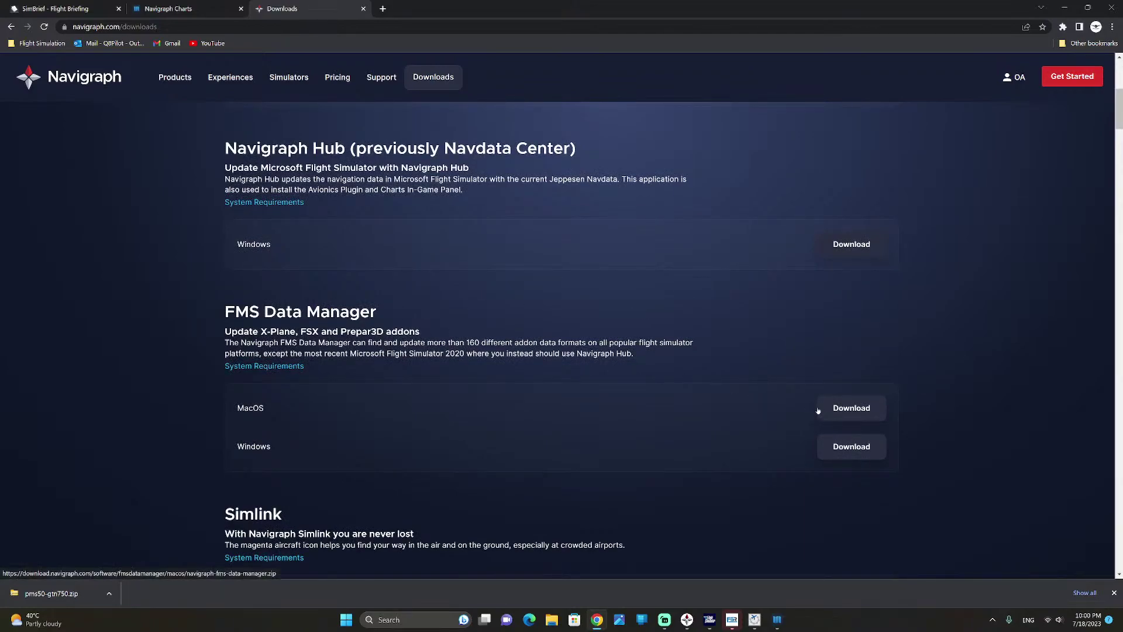
- Examine the Simlink download and the Manual Downloads list of aircraft and flight planning add-ons
scroll(759, 383, "down", 1)
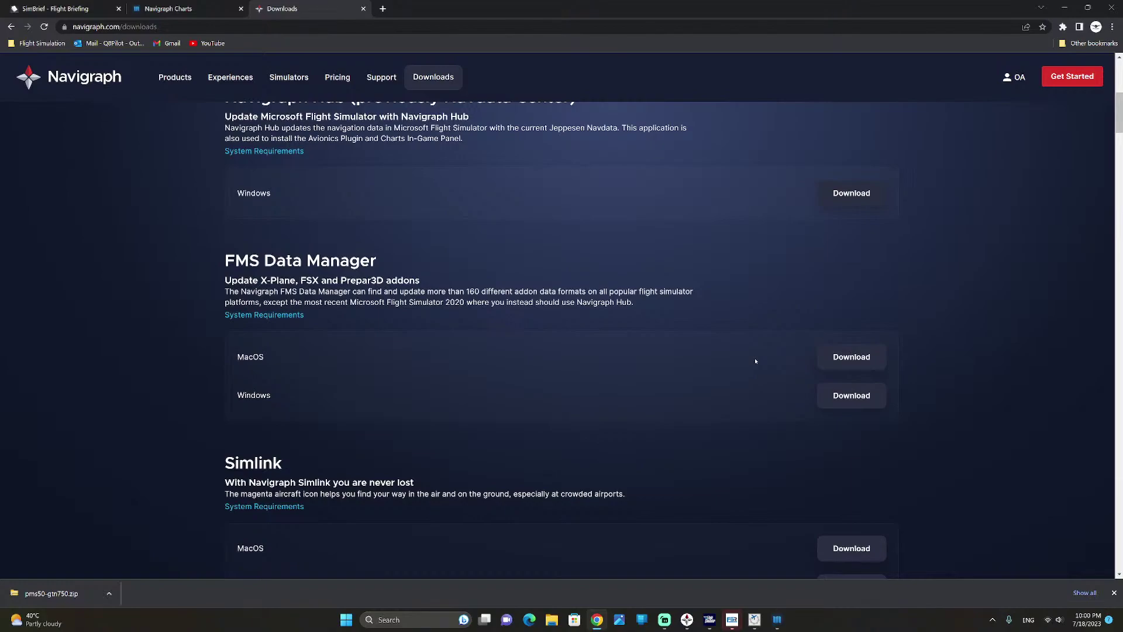
scroll(755, 361, "down", 3)
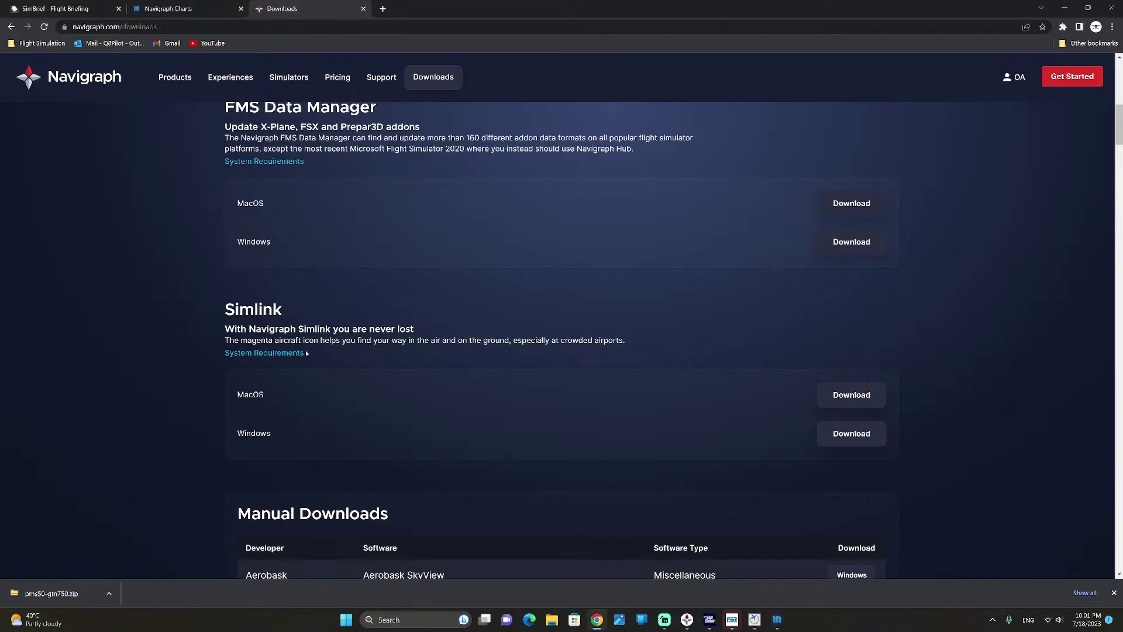
scroll(349, 398, "down", 2)
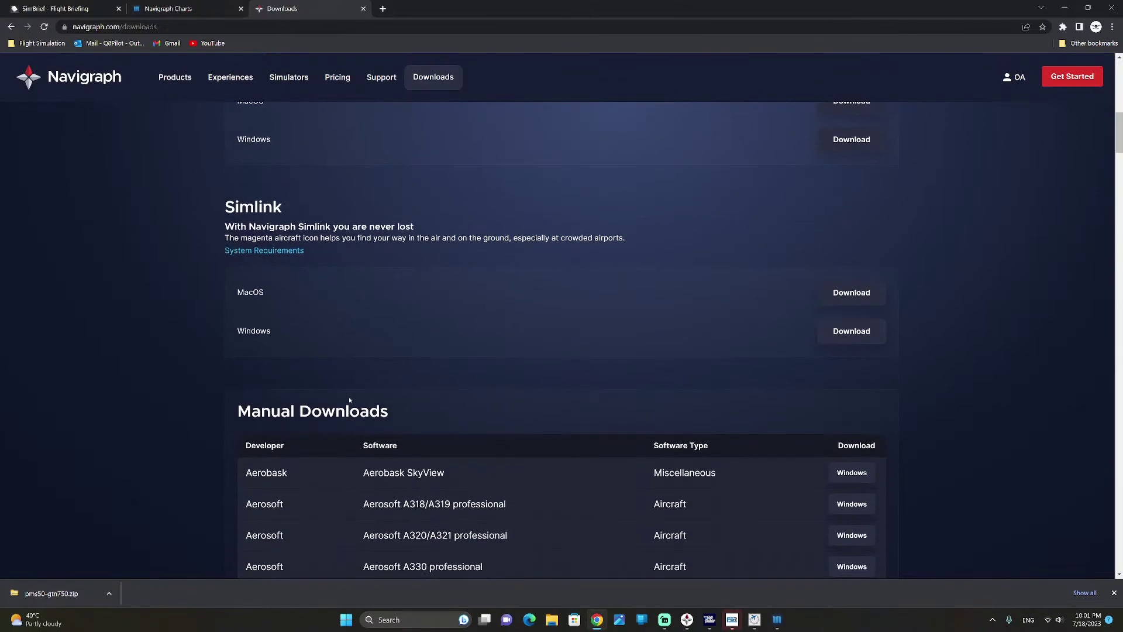
scroll(354, 424, "down", 5)
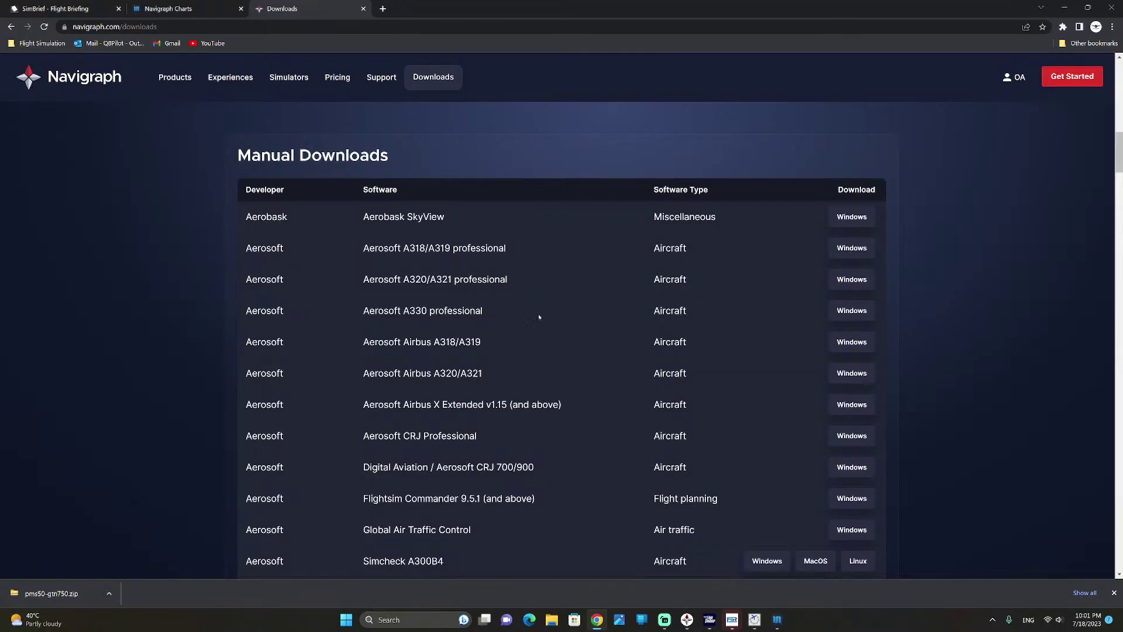
scroll(540, 319, "down", 9)
scroll(540, 314, "down", 18)
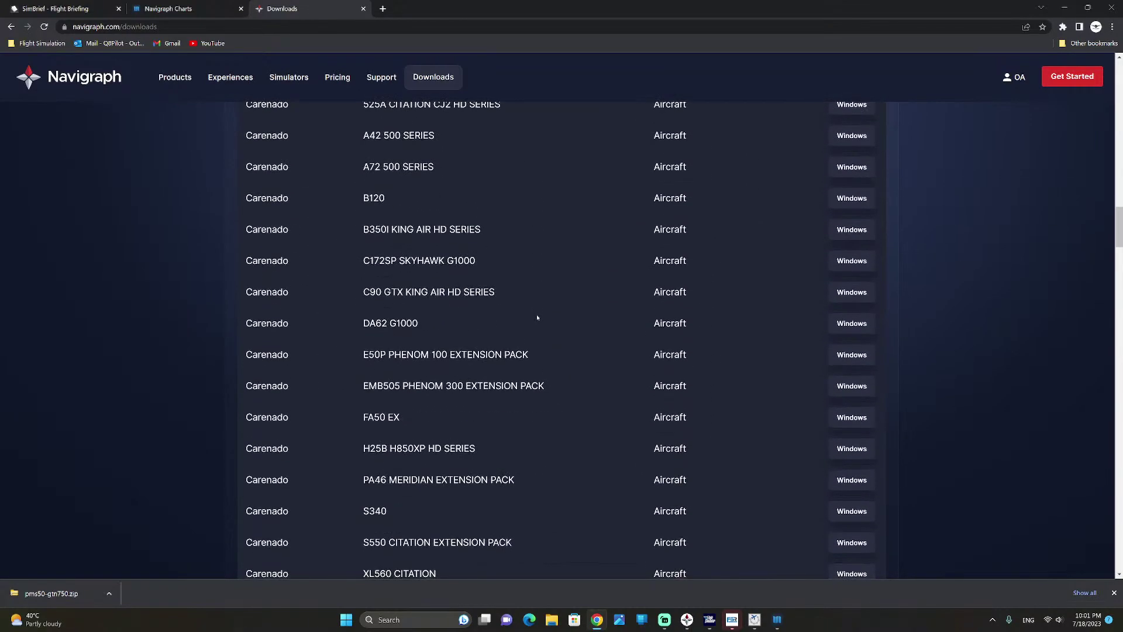
scroll(537, 317, "down", 4)
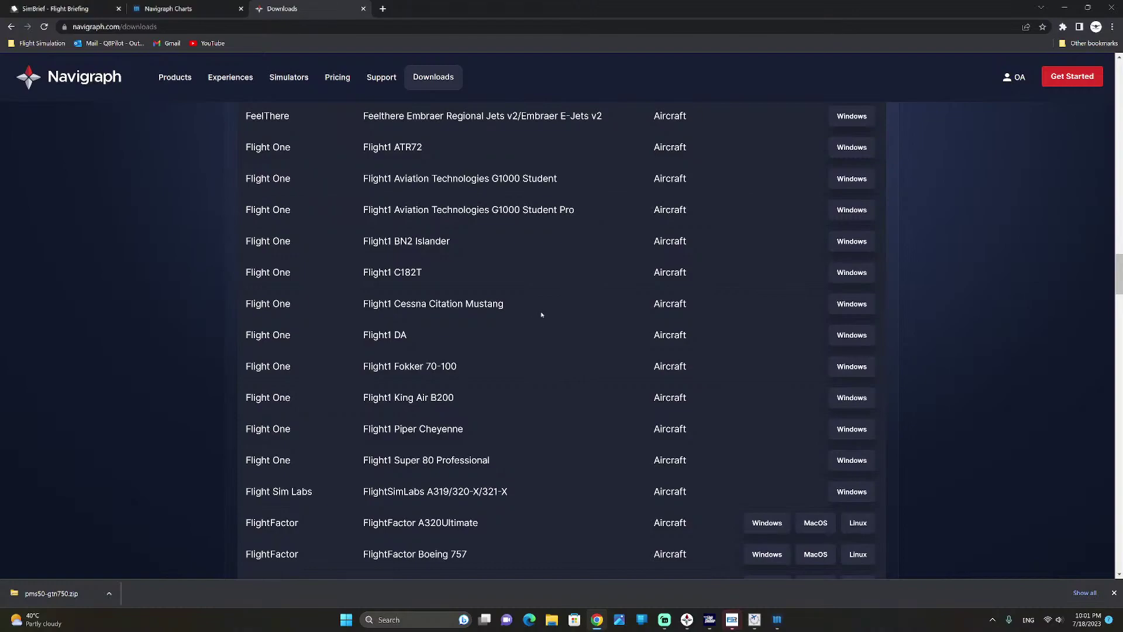
scroll(542, 313, "up", 4)
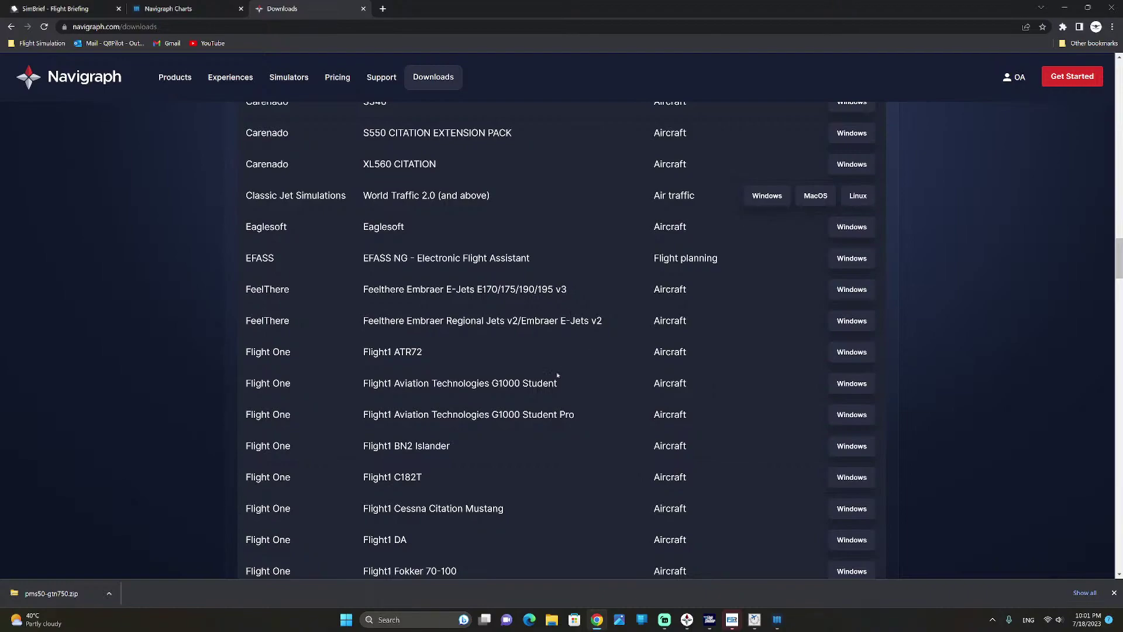
scroll(557, 374, "up", 3)
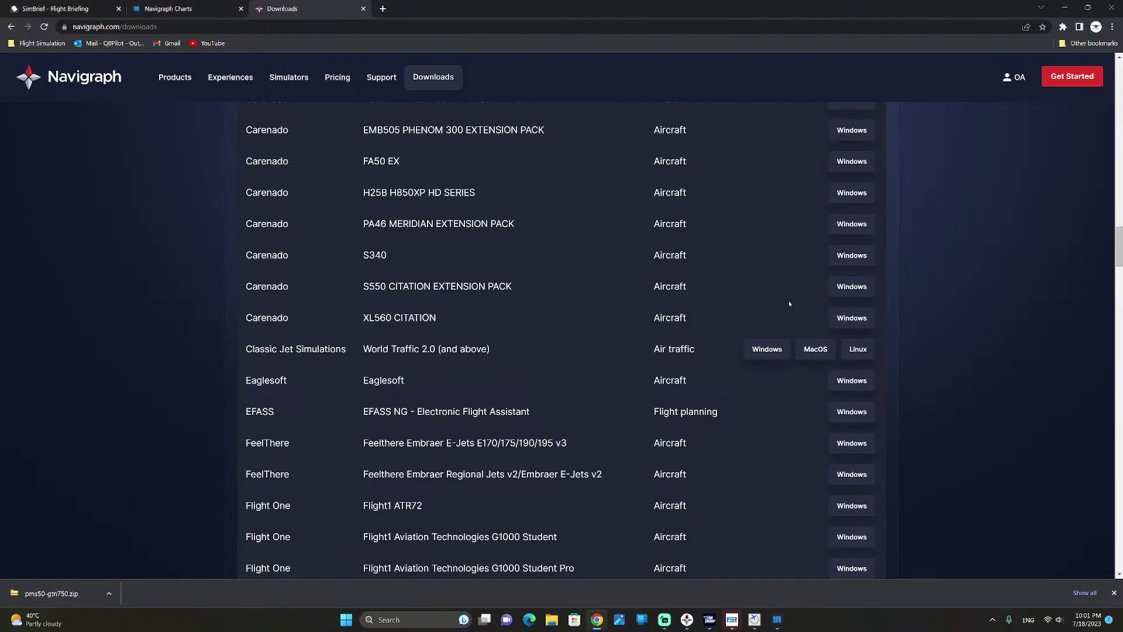
scroll(789, 303, "down", 2)
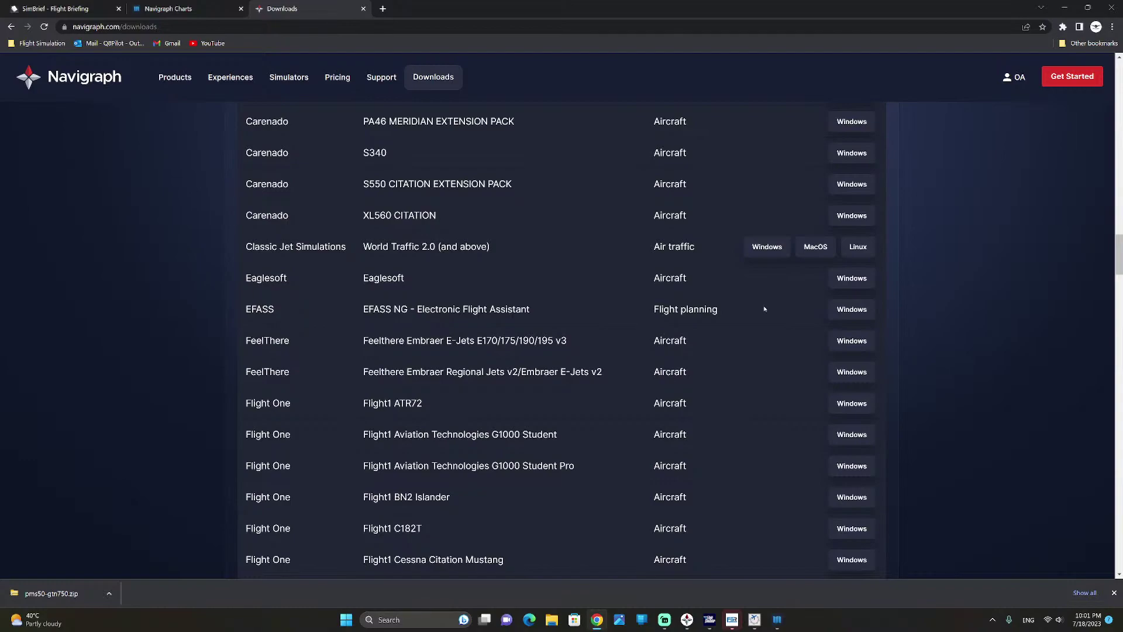
- Switch to Microsoft Flight Simulator and try to power up the aircraft's avionics and tablet, hiding the co-pilot's yoke
left_click(1064, 7)
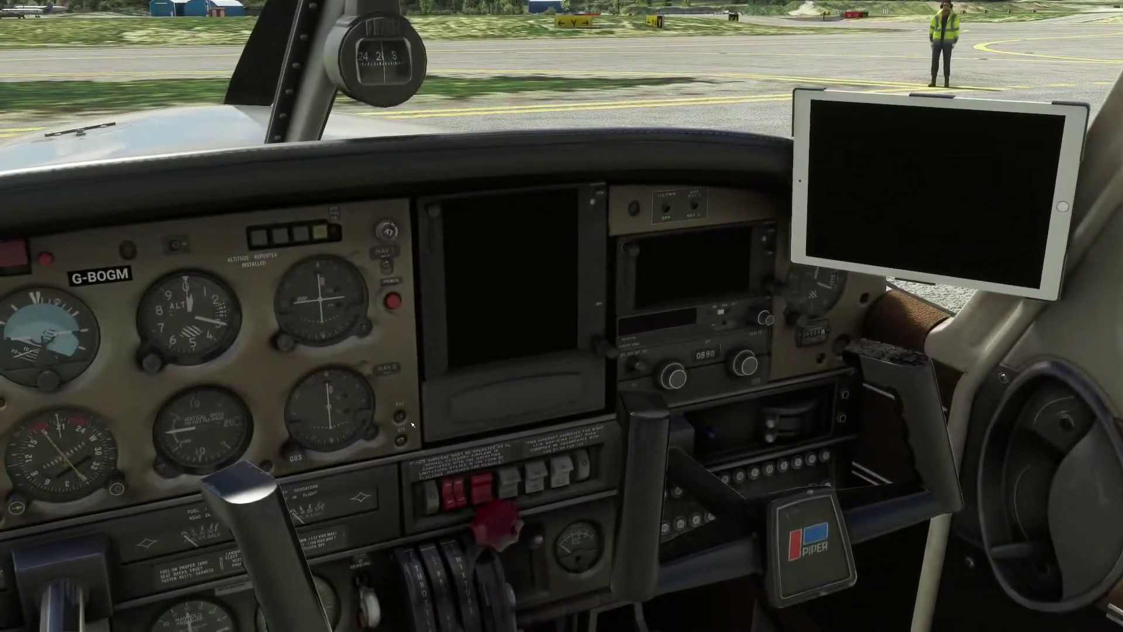
left_click(450, 500)
left_click(462, 502)
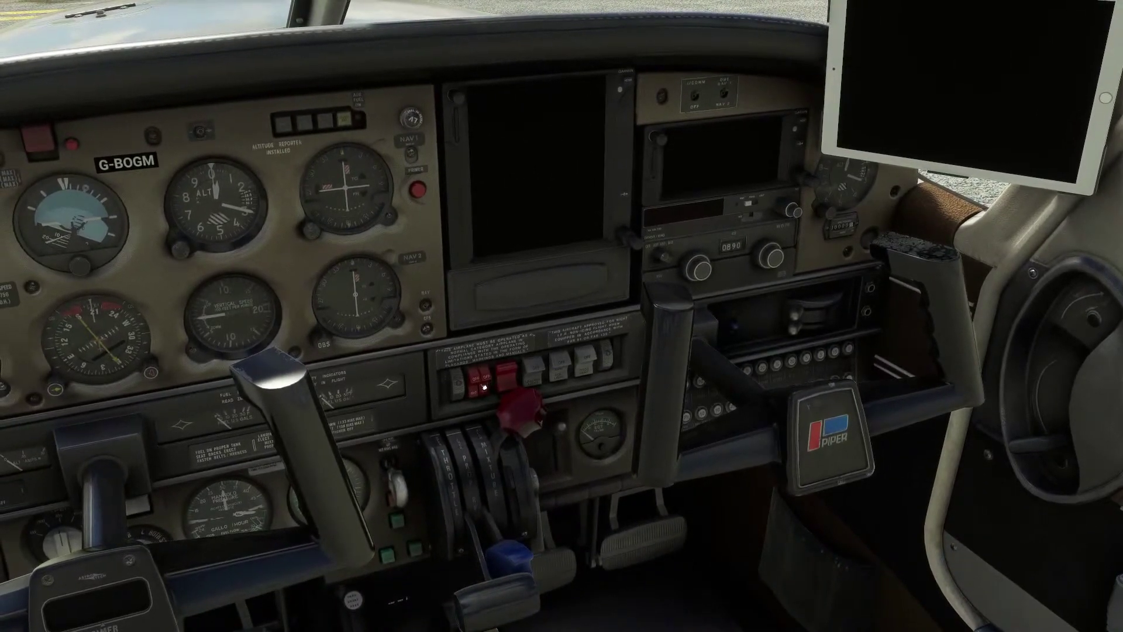
left_click(547, 441)
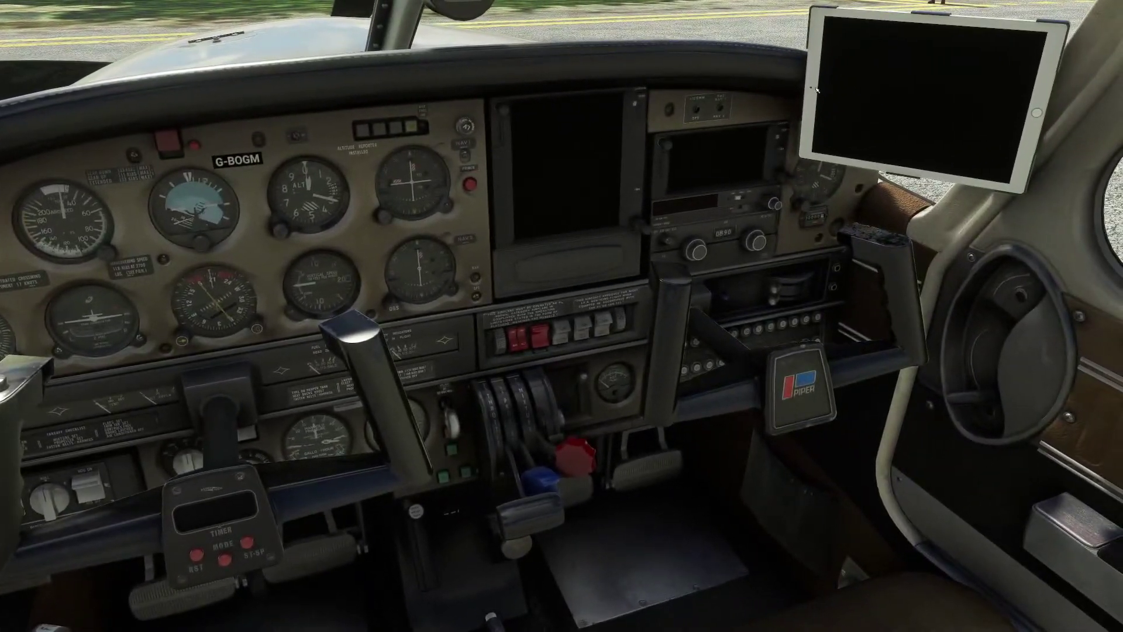
left_click(1050, 106)
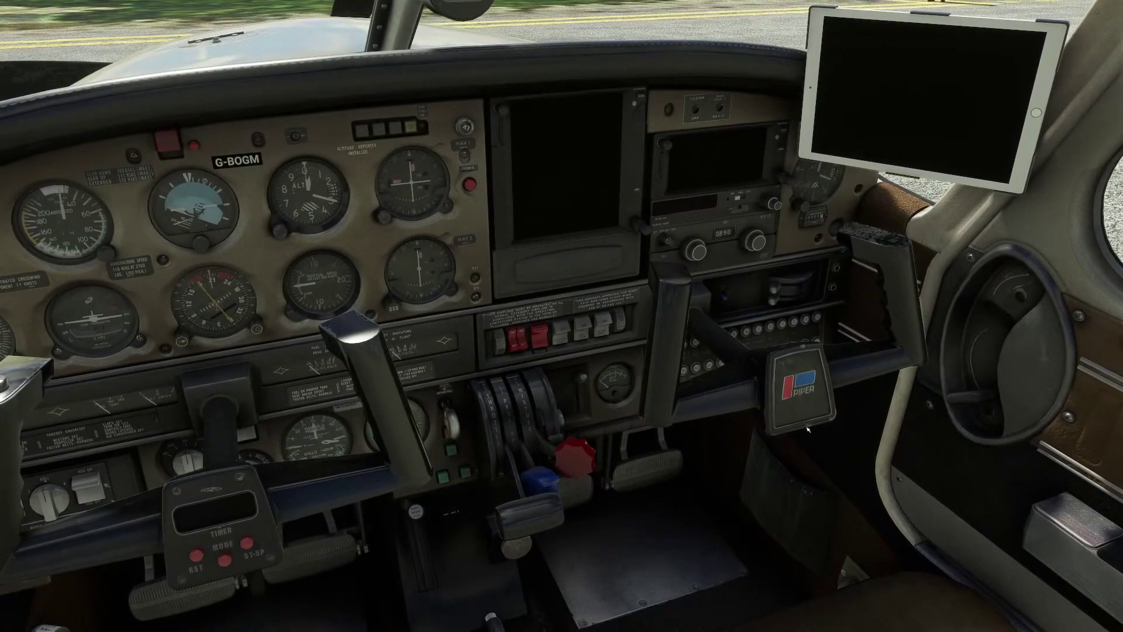
left_click(688, 300)
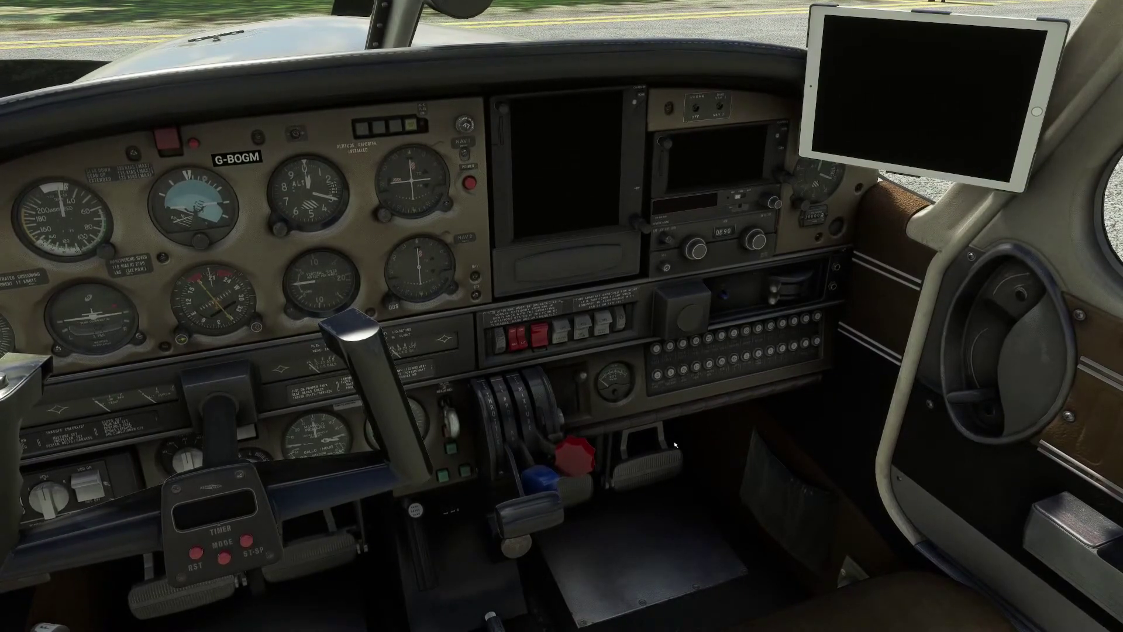
key("ctrl+space")
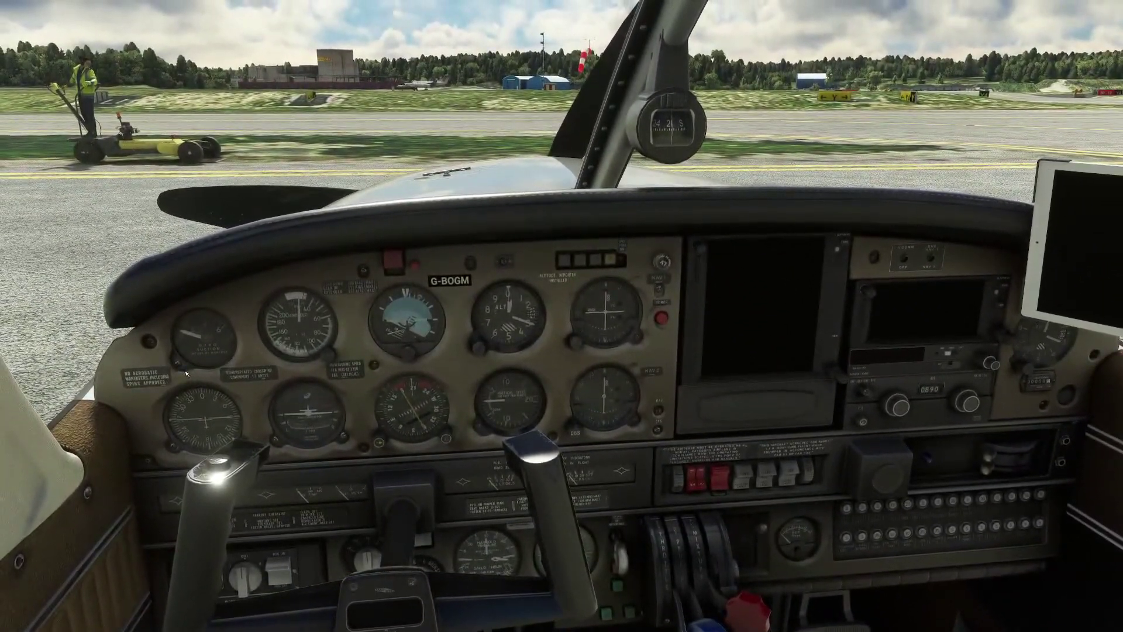
- Leave the current flight and return to the simulator's main menu
key("Escape")
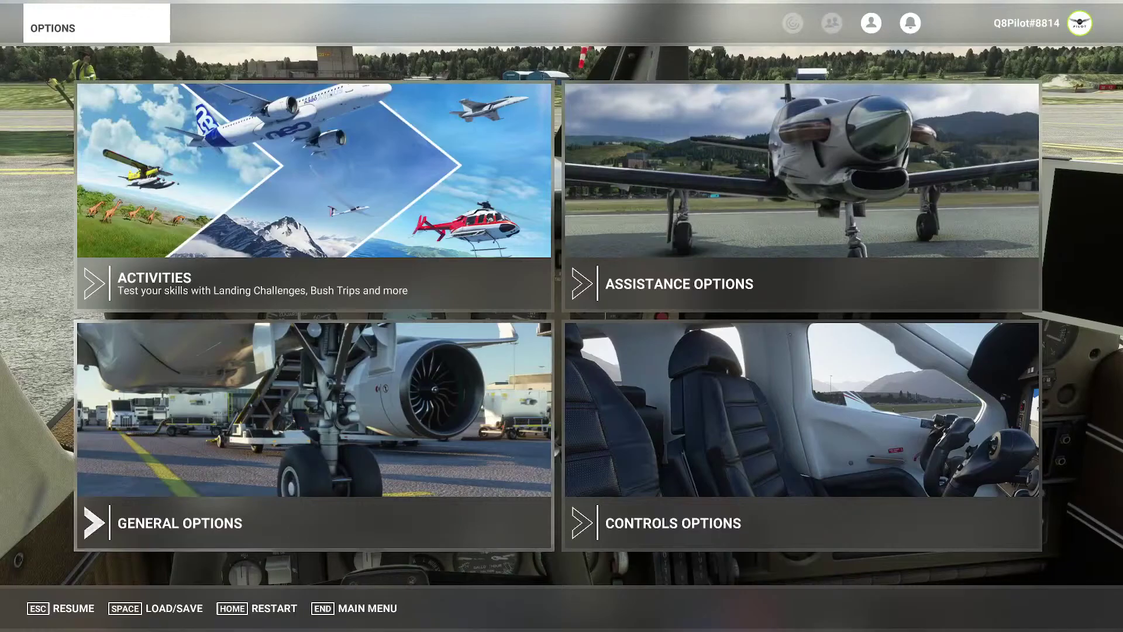
left_click(354, 608)
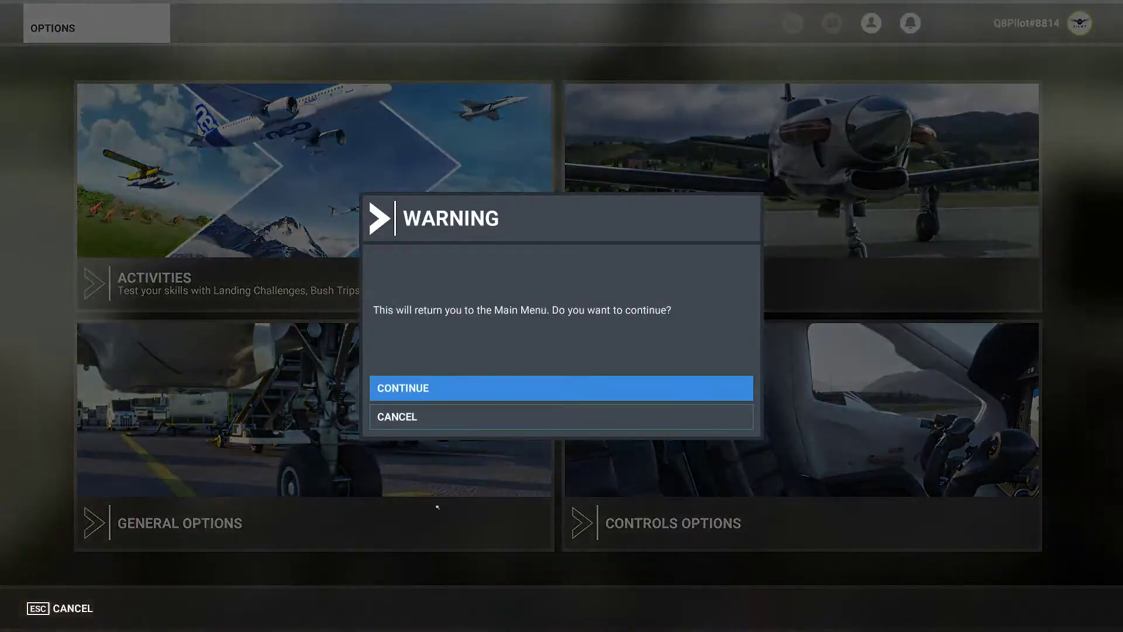
left_click(455, 388)
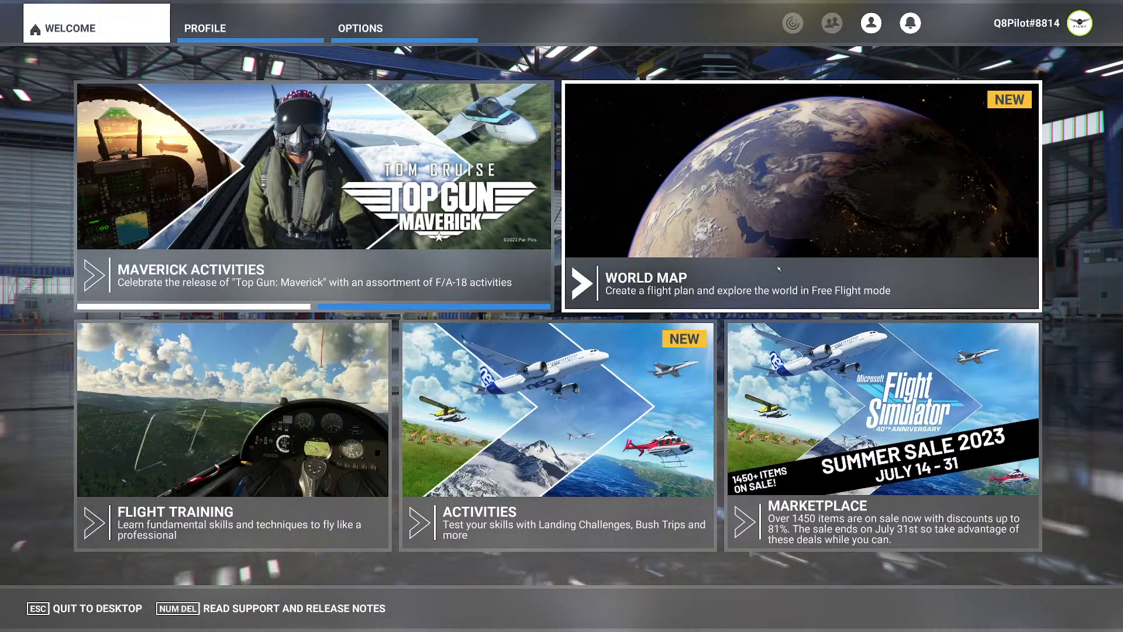
- Choose ESSB Bromma, Stockholm as the departure on the World Map and load the flight from runway 30
left_click(829, 236)
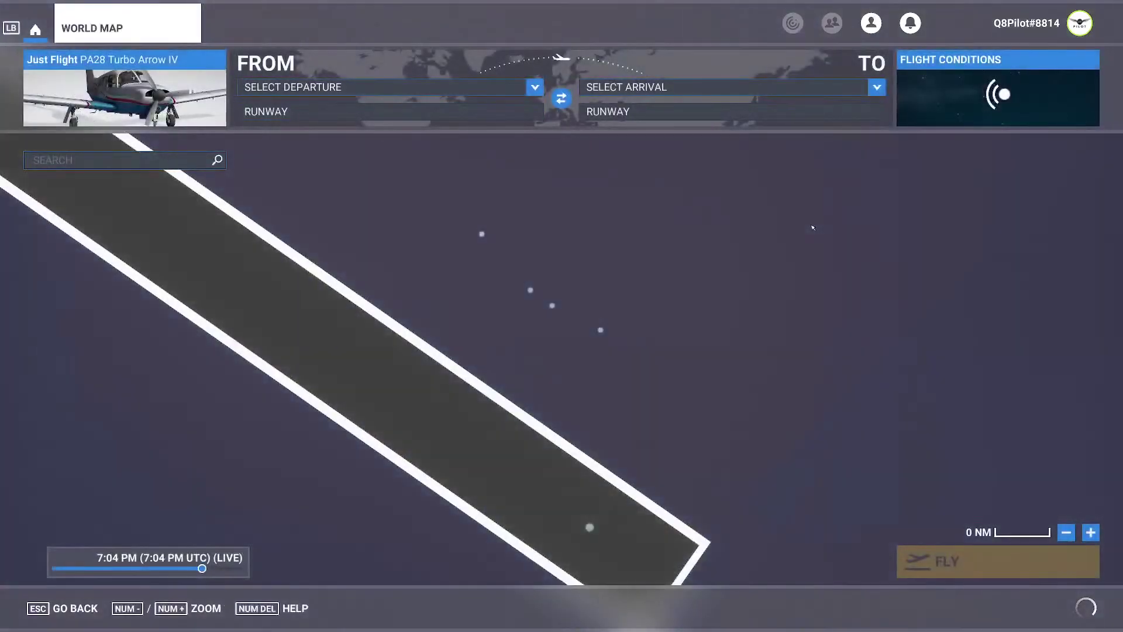
left_click(298, 94)
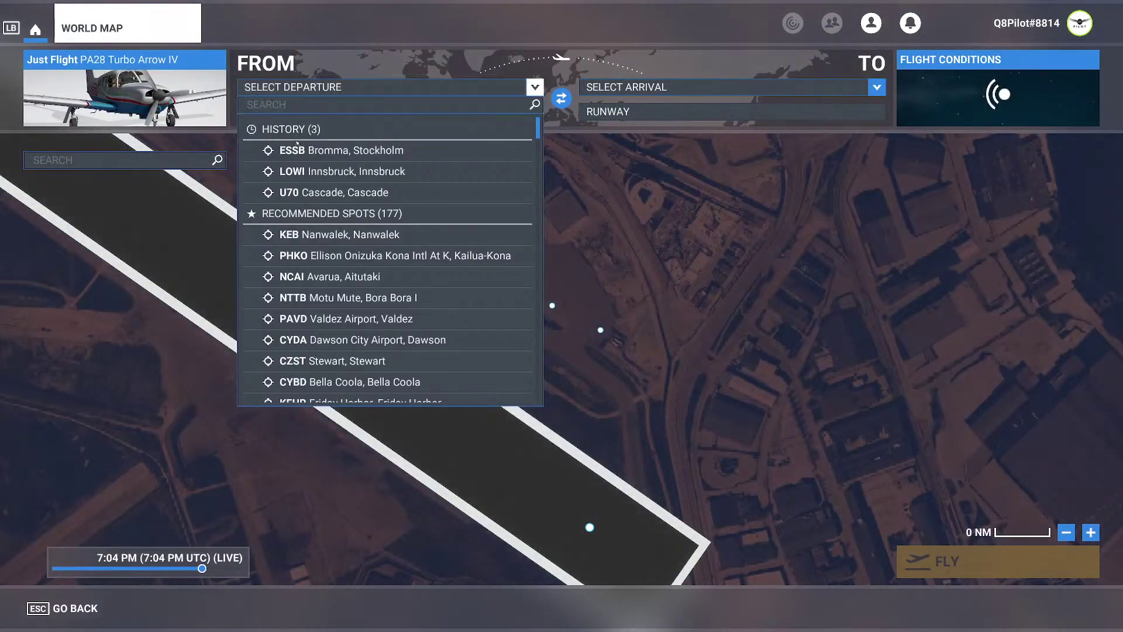
left_click(328, 150)
scroll(579, 327, "up", 5)
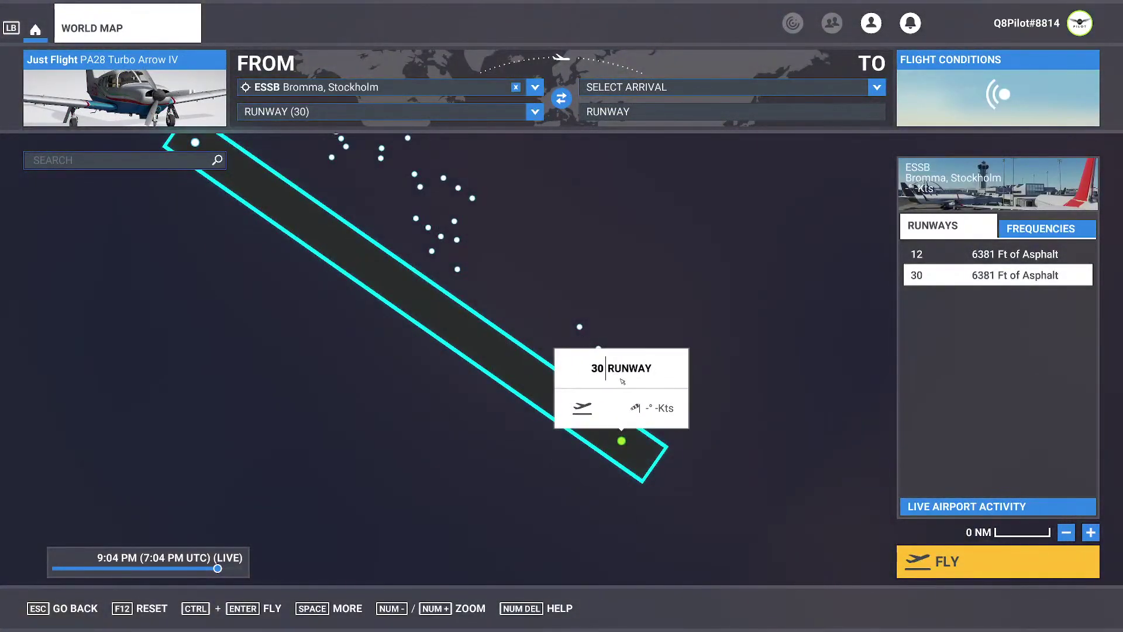
scroll(596, 337, "down", 3)
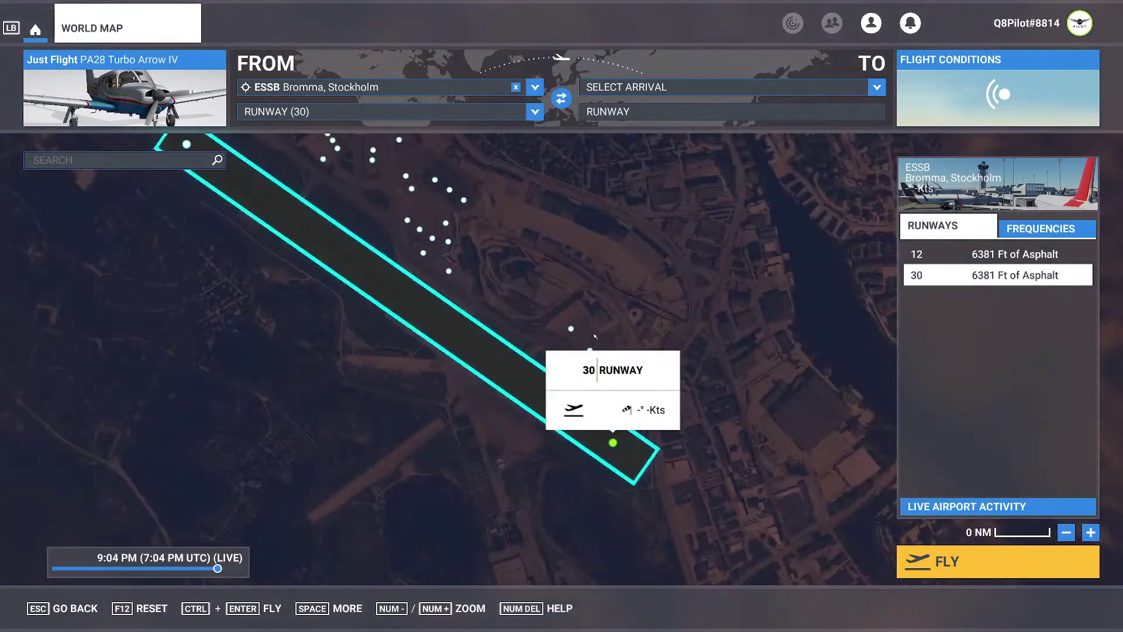
left_click(948, 576)
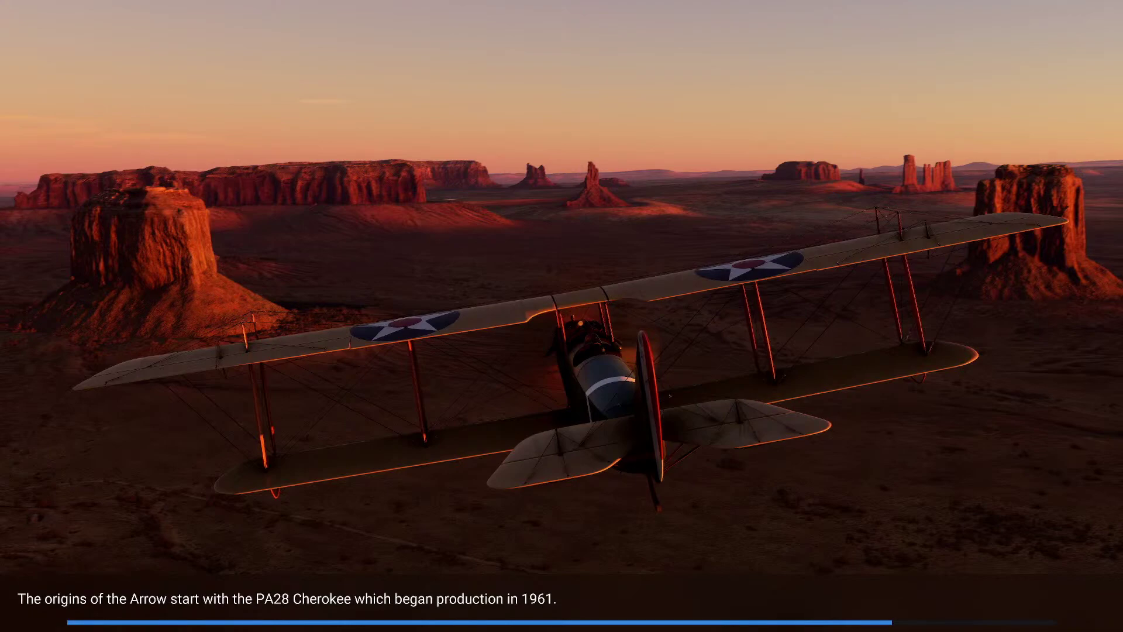
- Open the Navigraph Simlink status window while the flight loads and view its plugin status
key("super")
left_click(993, 619)
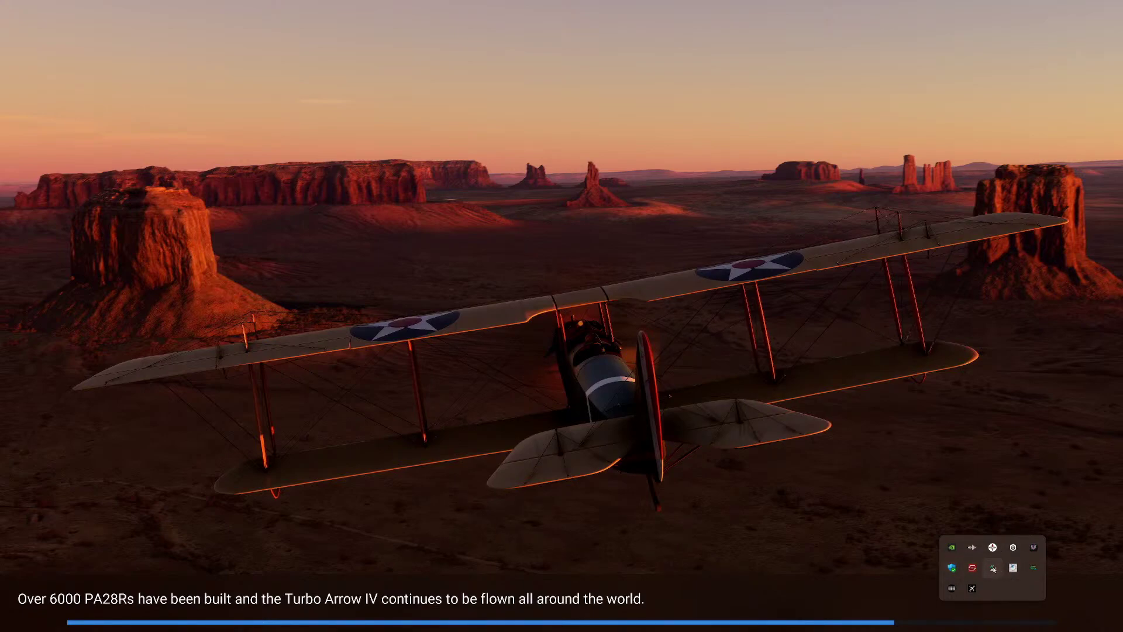
right_click(993, 568)
left_click(1007, 574)
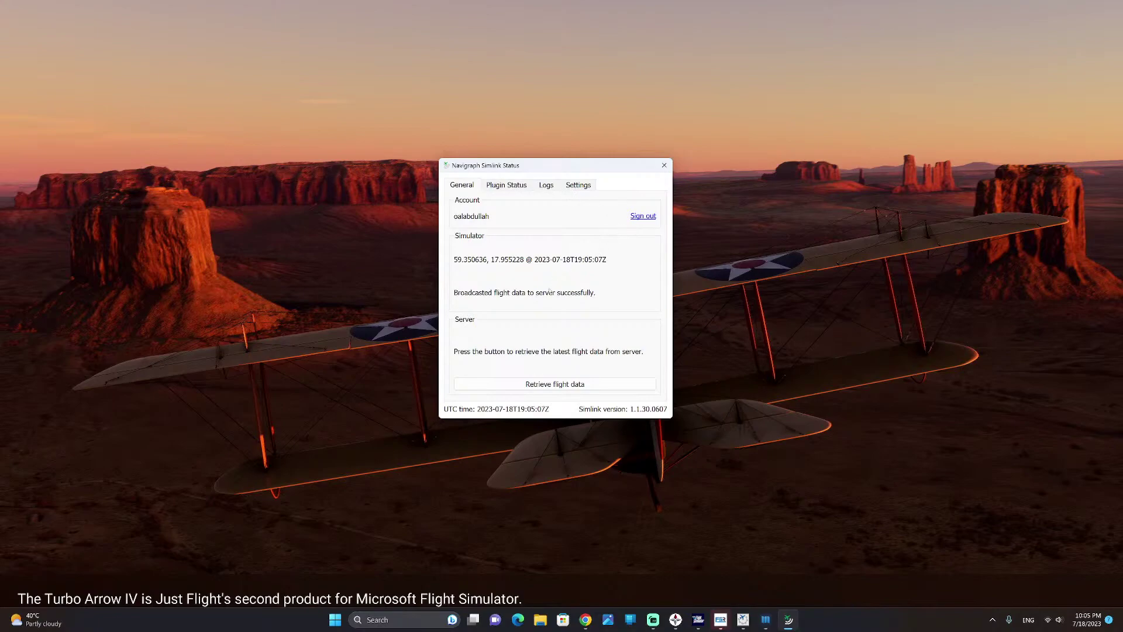
left_click(513, 188)
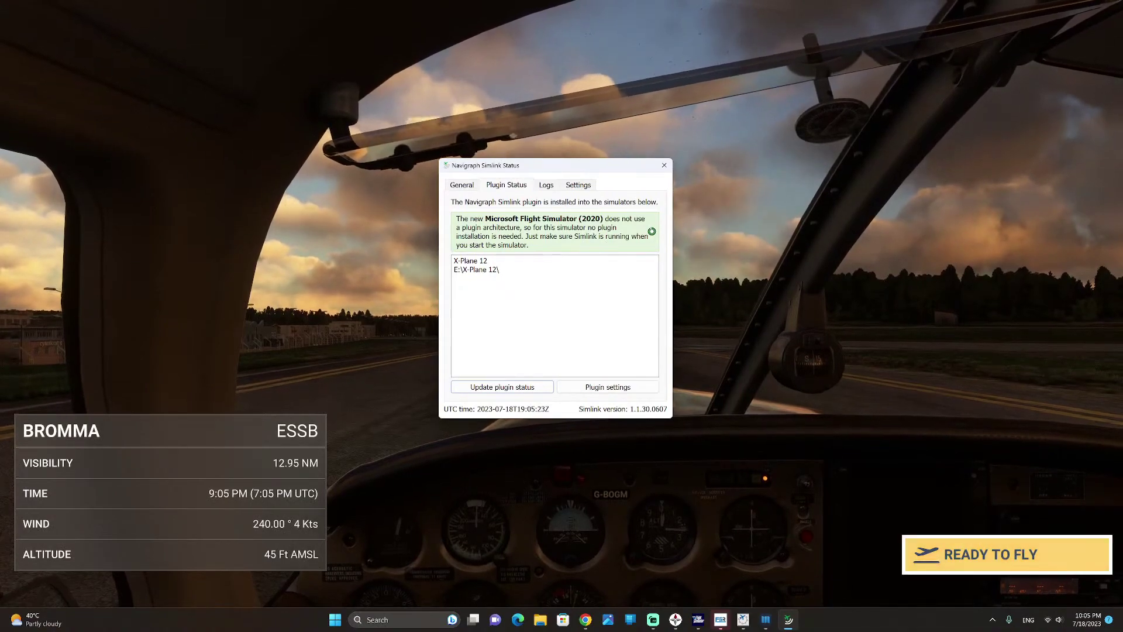
- Enter the flight at ESSB and close the GSX main menu
left_click(1006, 553)
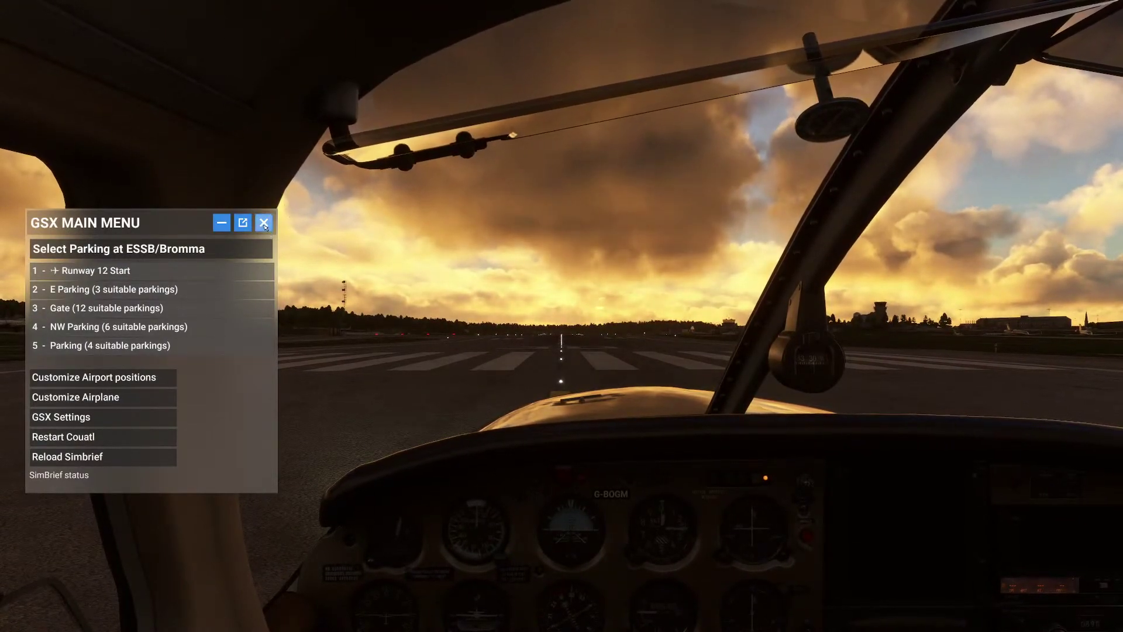
left_click(264, 223)
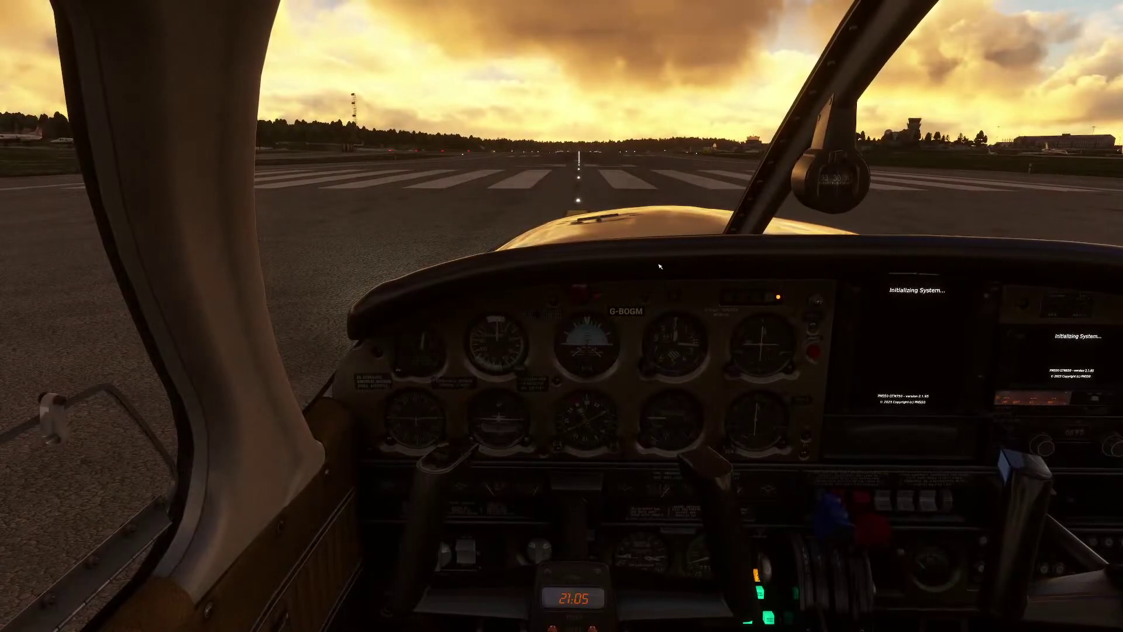
- Use the Flow wheel to change the simulator to daytime, and view the ESSB ILS or LOC RWY 30 chart on the cockpit GPS
middle_click(646, 257)
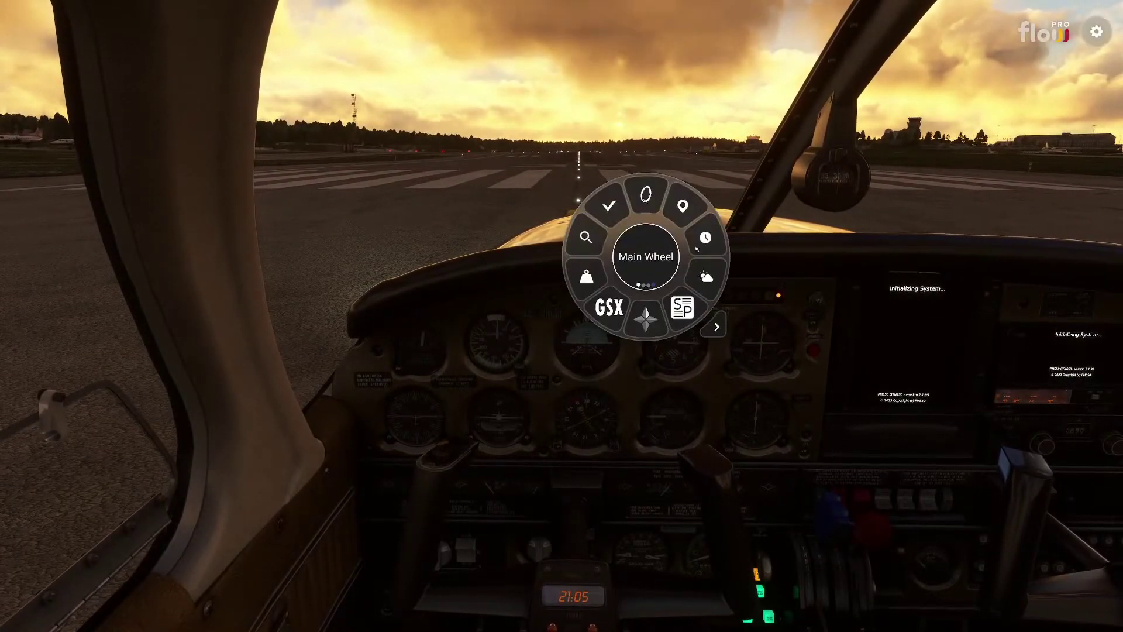
left_click(686, 228)
left_click(614, 336)
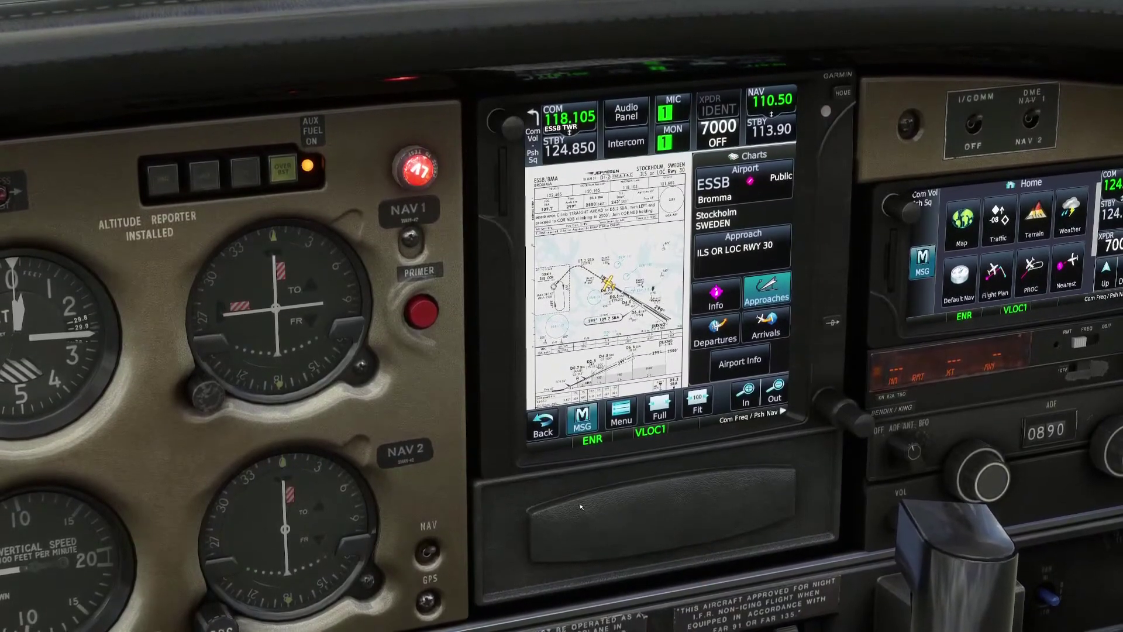
scroll(580, 506, "down", 5)
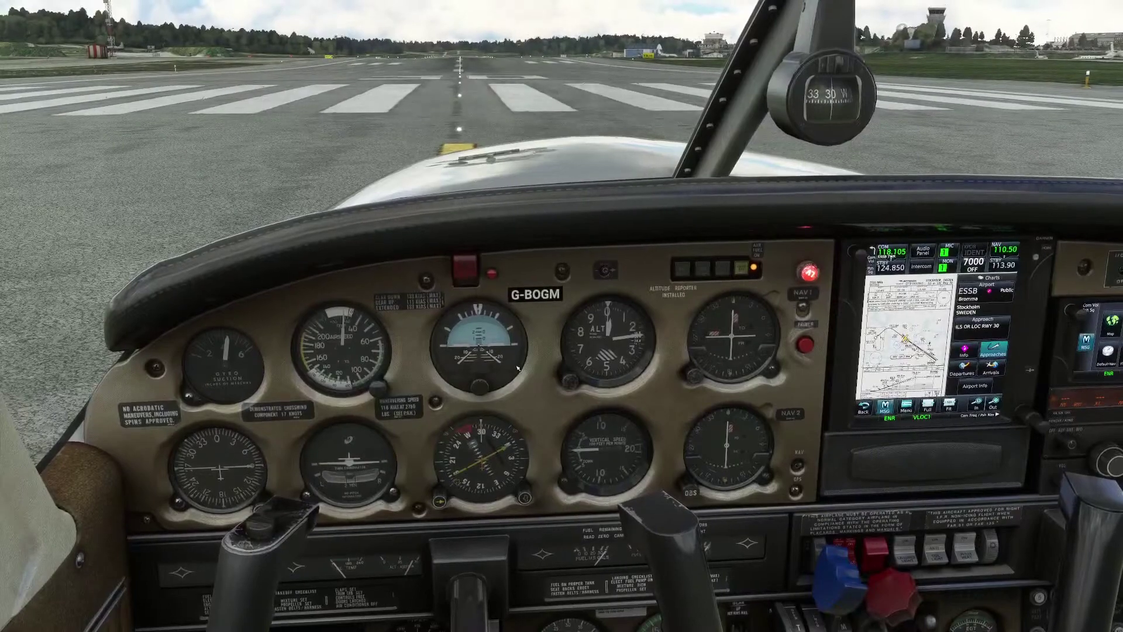
- Return to the Navigraph Simlink status window and examine its general information, plugin status and application settings
key("alt+Tab")
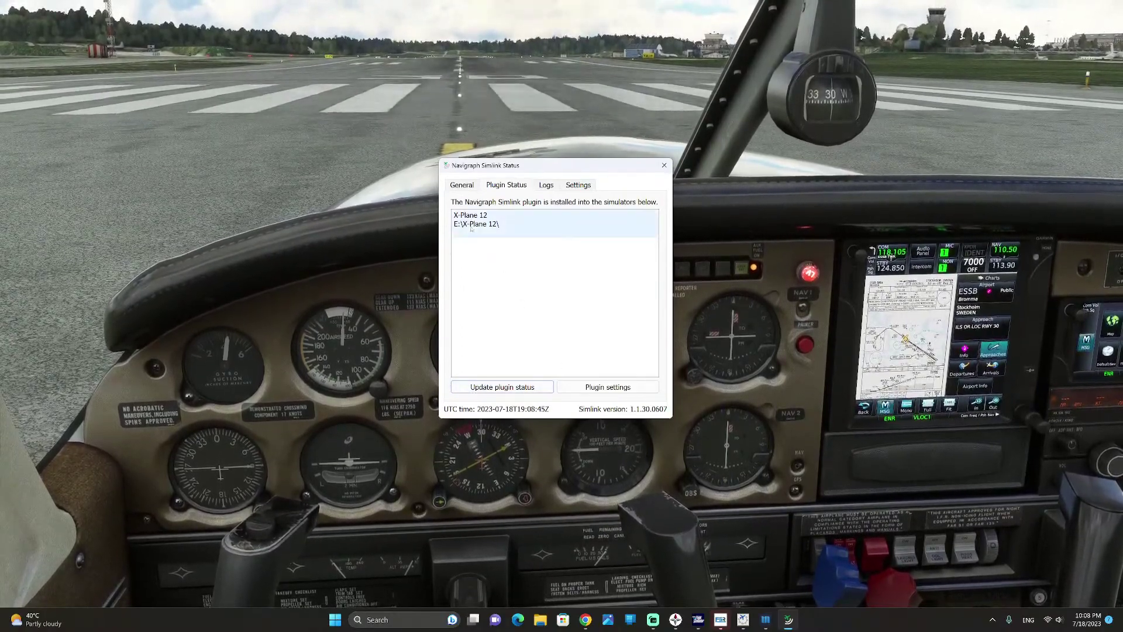
left_click(468, 186)
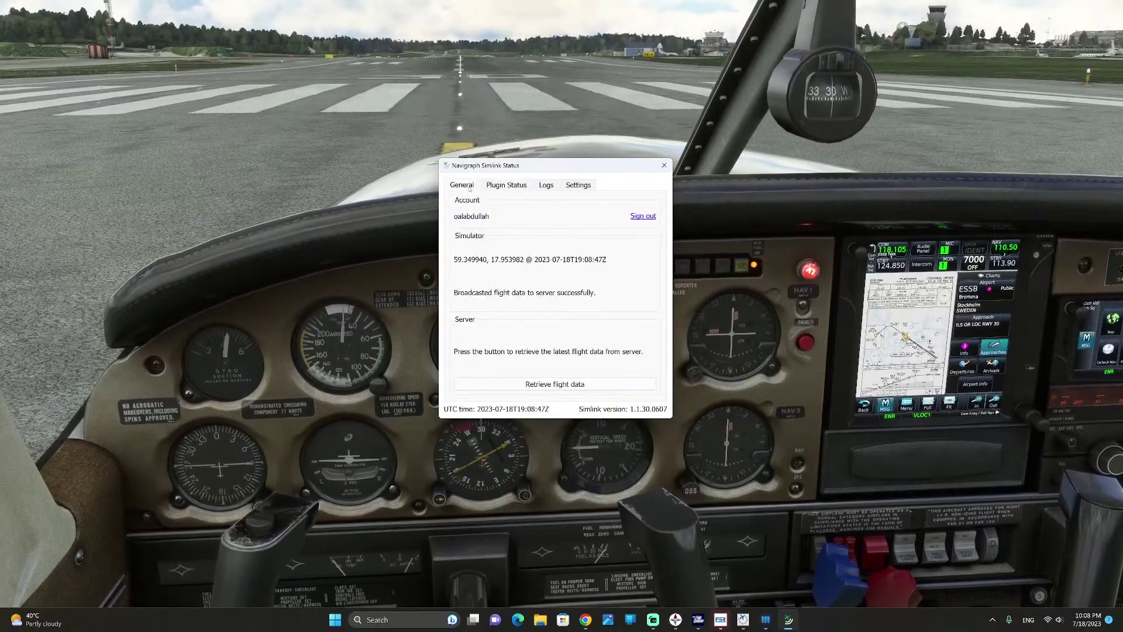
left_click(506, 186)
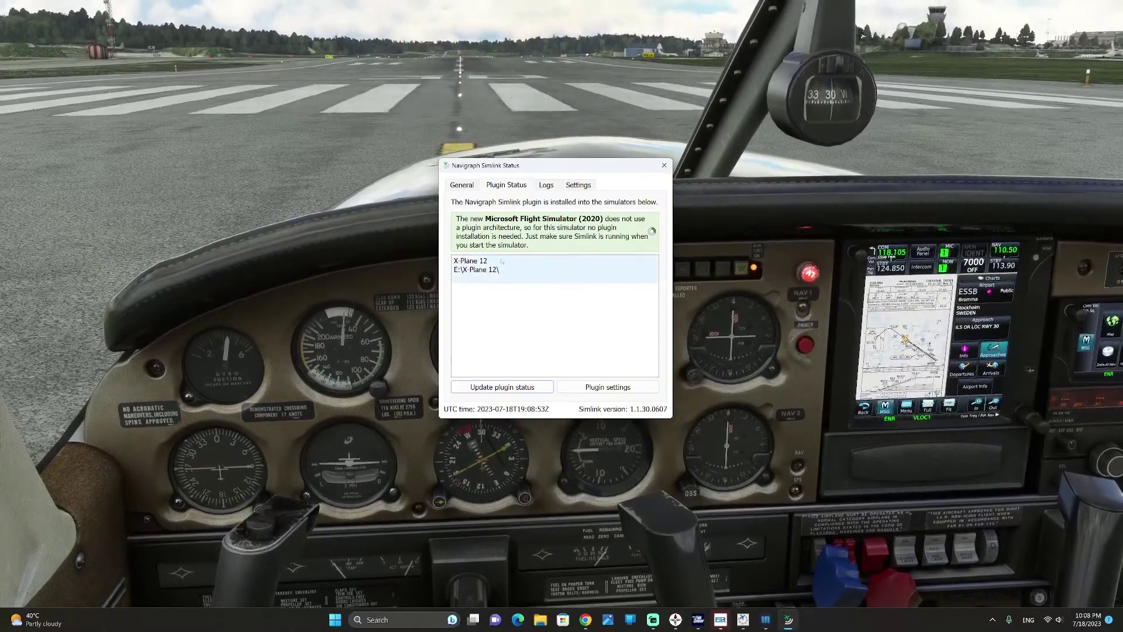
left_click(579, 185)
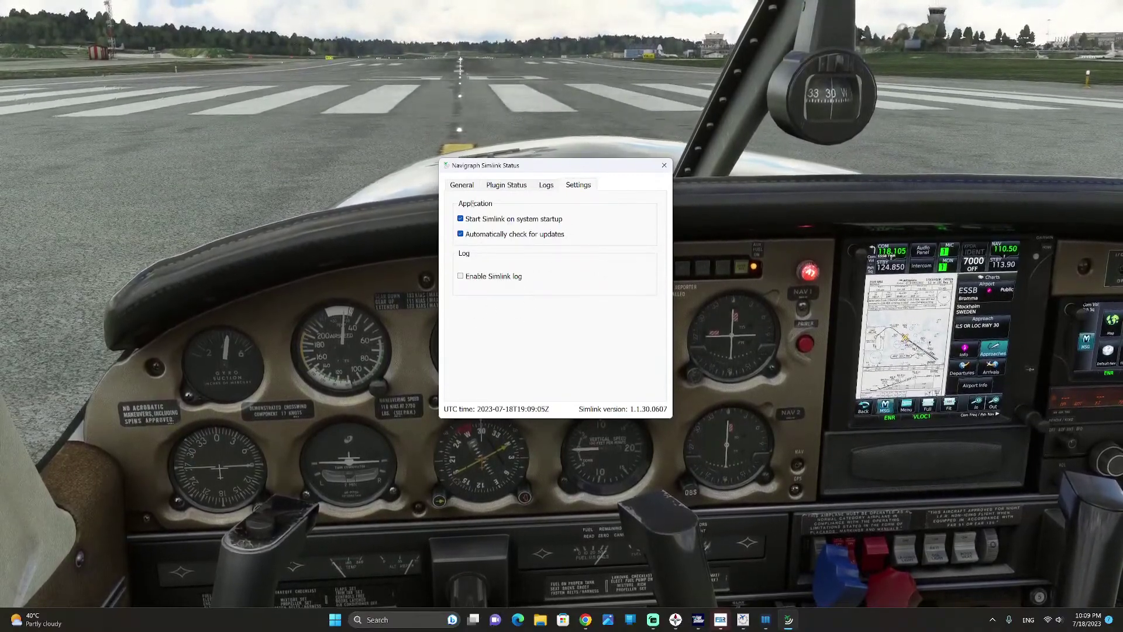
- Close the Navigraph Simlink Status window and view the options of Simlink's system tray icon
left_click(665, 166)
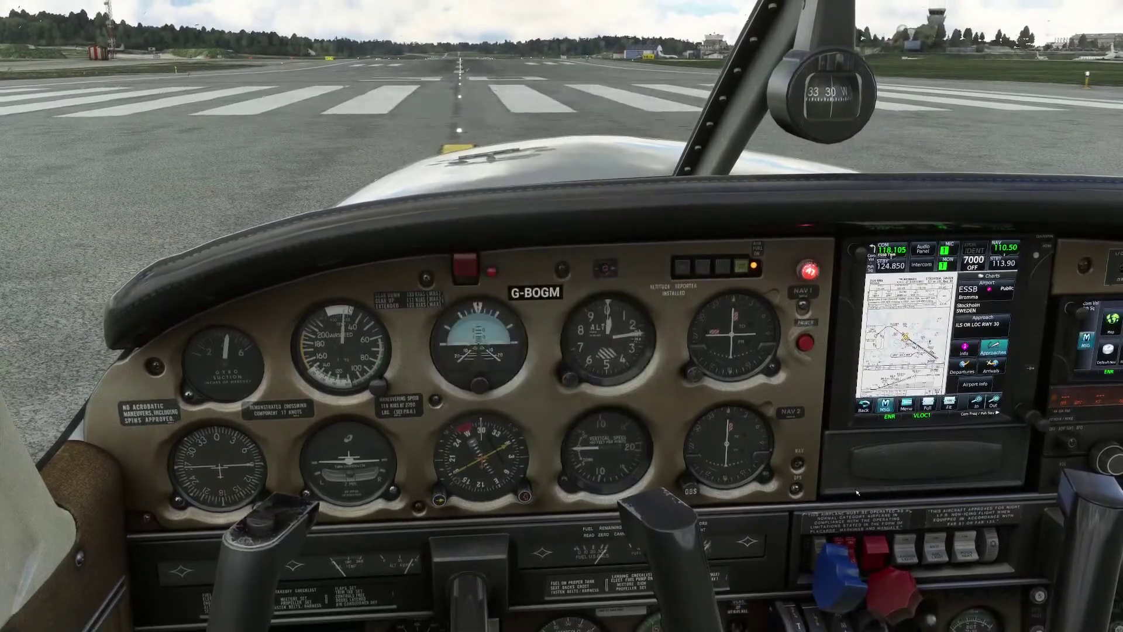
key("super")
left_click(992, 620)
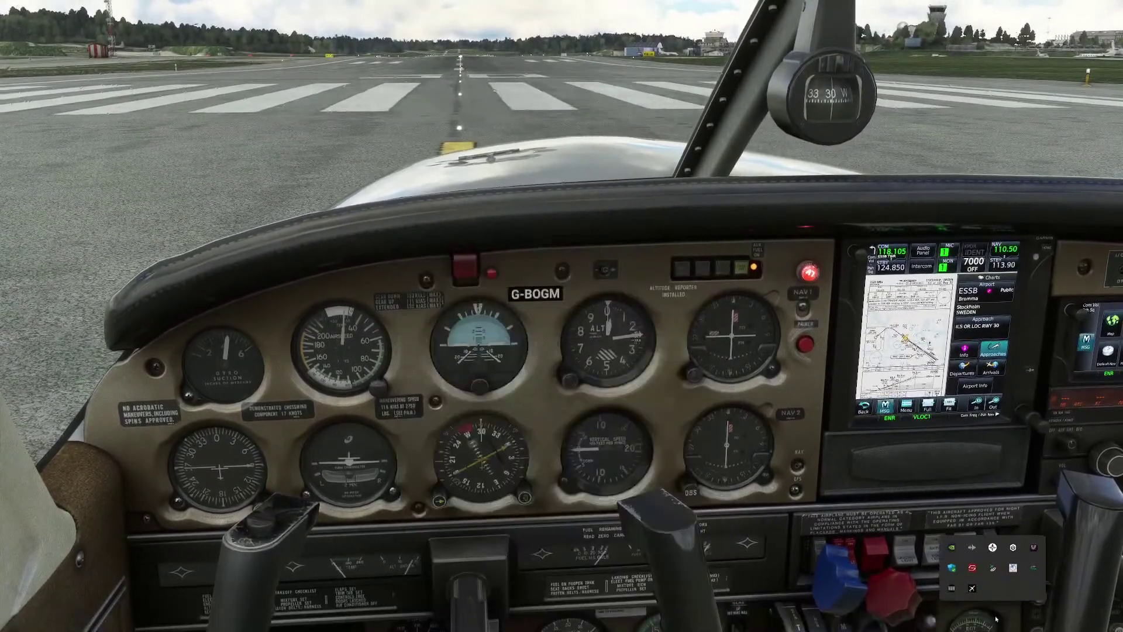
right_click(997, 570)
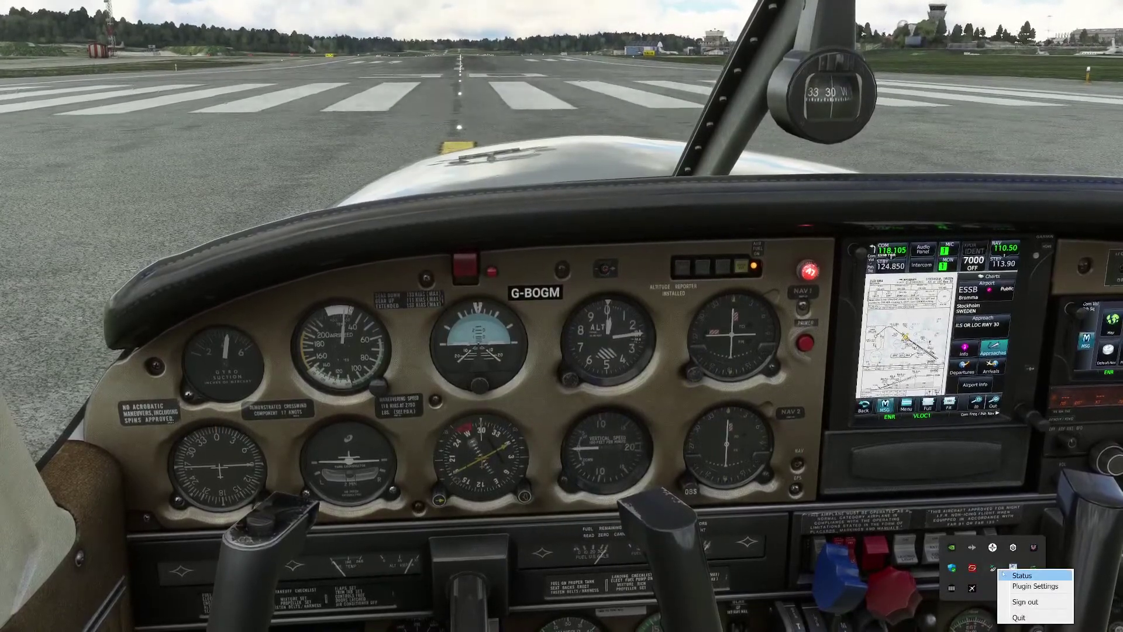
left_click(617, 79)
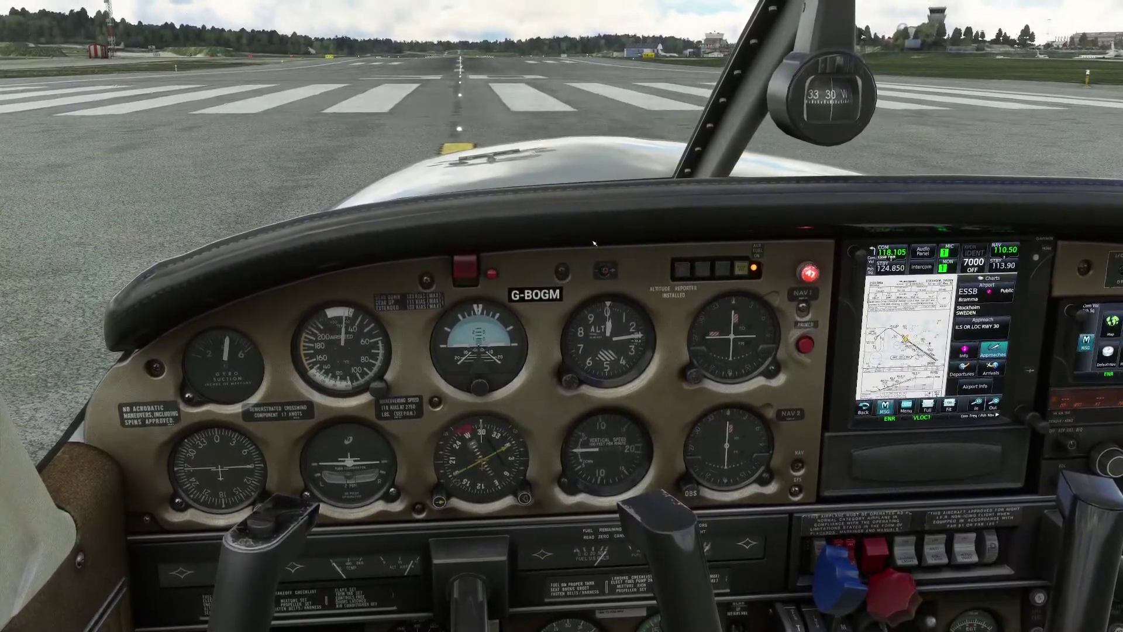
- Switch to Navigraph Charts and examine the aircraft's position and the VFR route around ESSB on the map
key("alt+Tab")
key("alt+Tab")
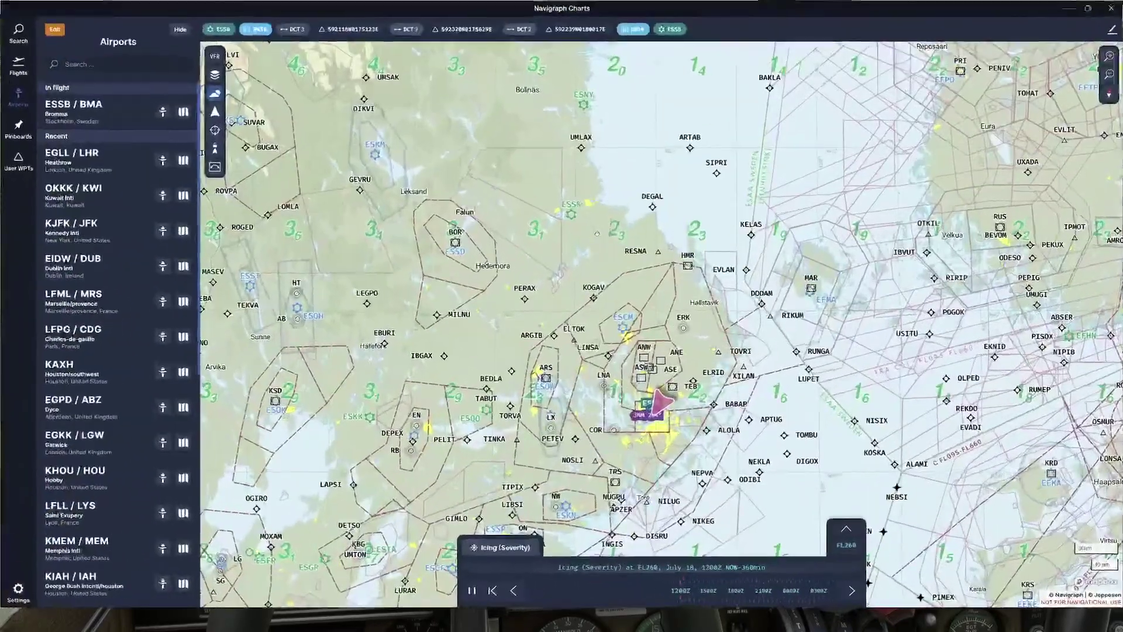
scroll(613, 318, "up", 8)
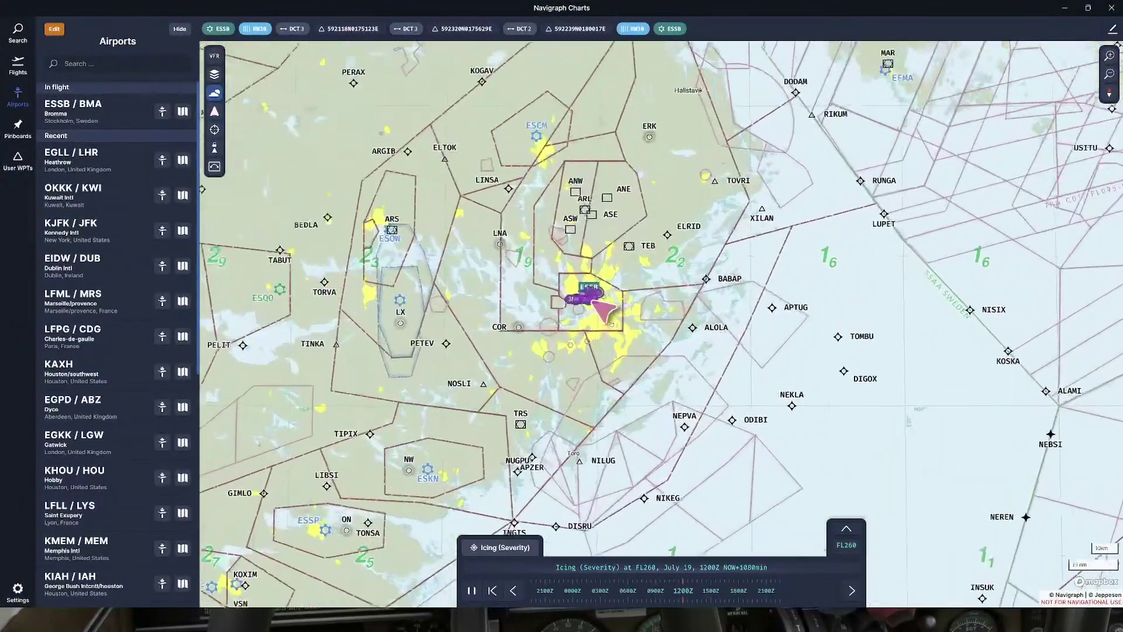
scroll(389, 61, "up", 3)
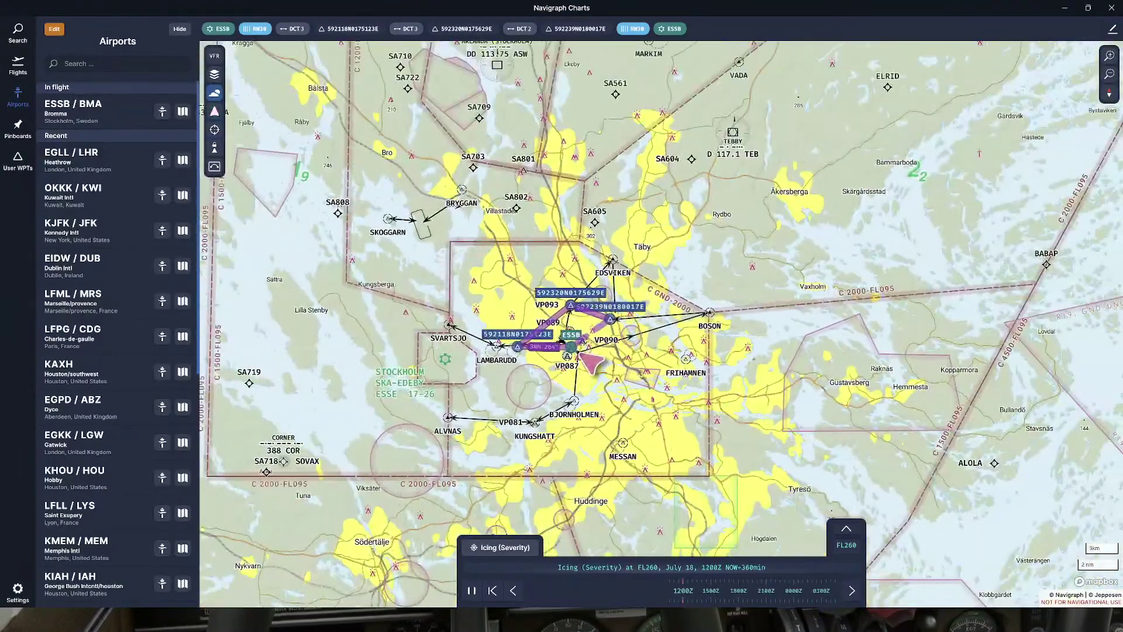
scroll(594, 326, "down", 3)
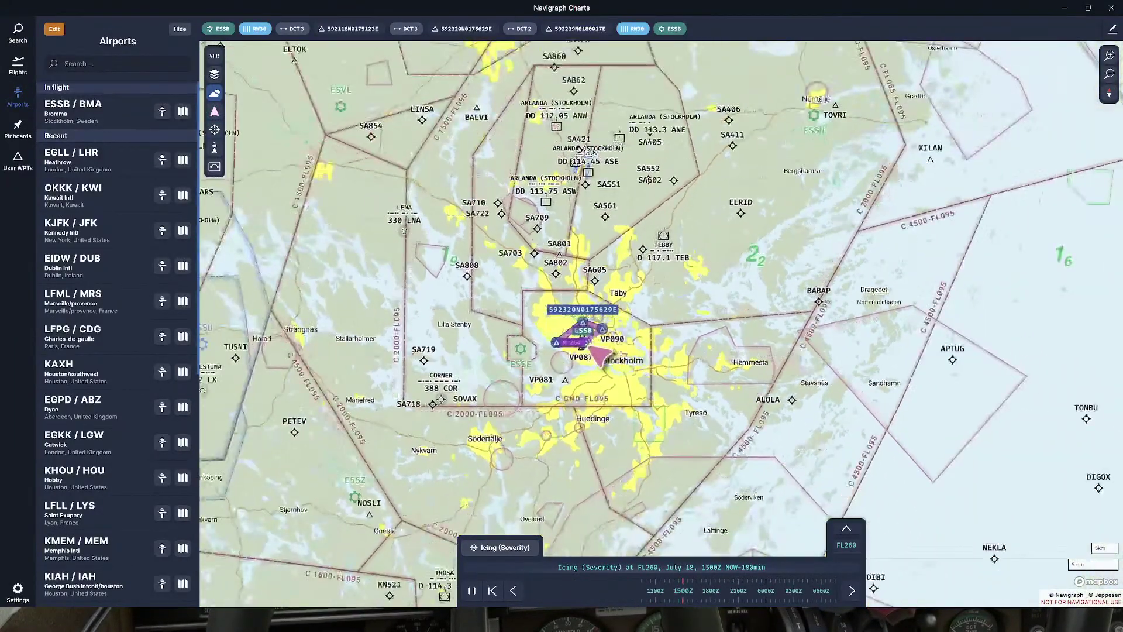
- Restore the Navigraph Charts window from full screen and reduce its width and height so the cockpit remains in view
left_click(1088, 8)
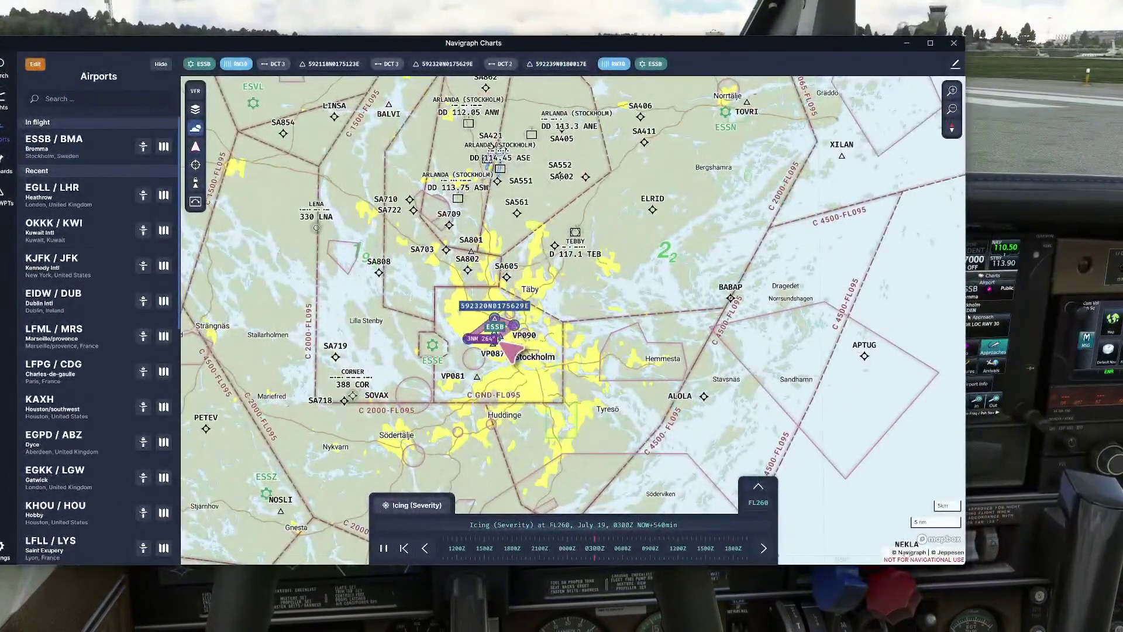
left_click_drag(965, 44, 500, 44)
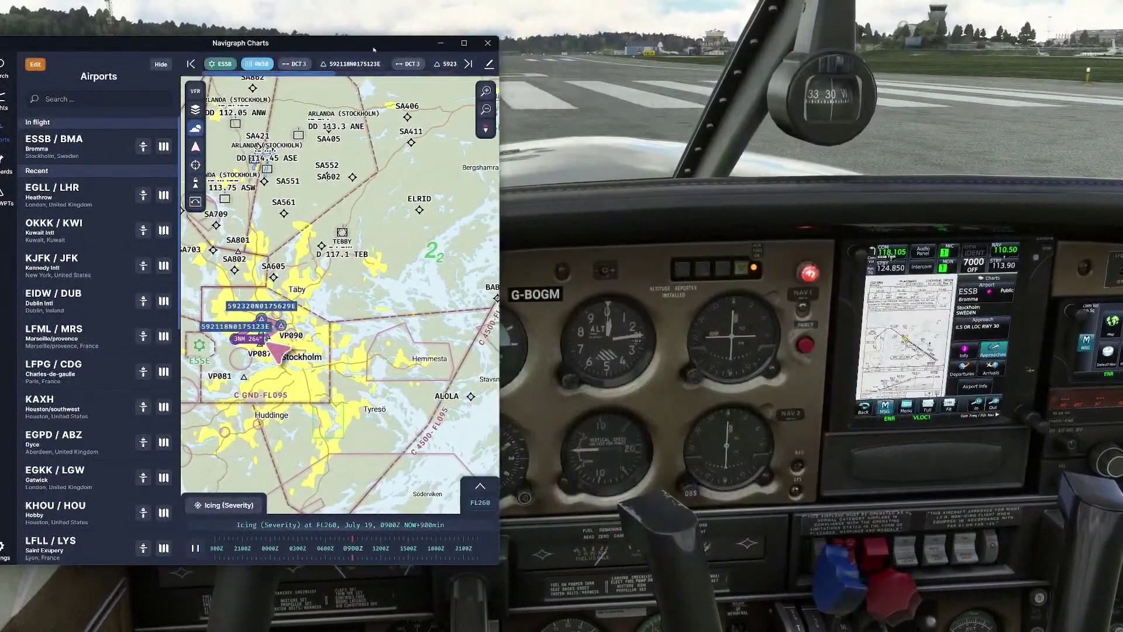
left_click_drag(345, 36, 345, 222)
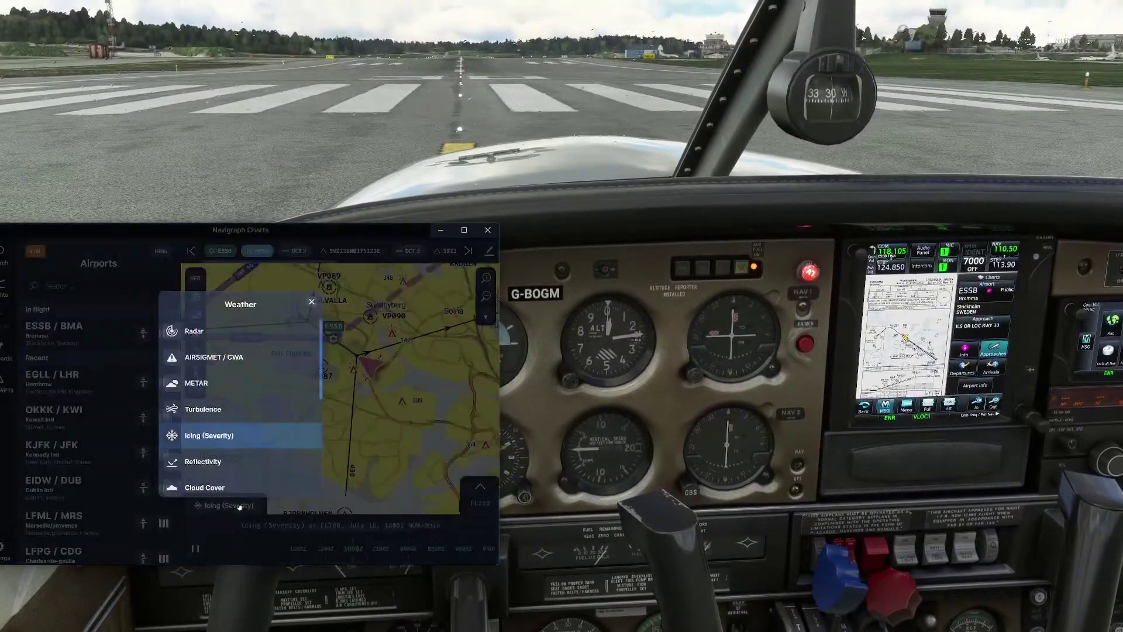
- Switch the map's weather overlay from Icing (Severity) to Radar and pause its animation at 1720Z to inspect the area around ESSB
left_click(228, 505)
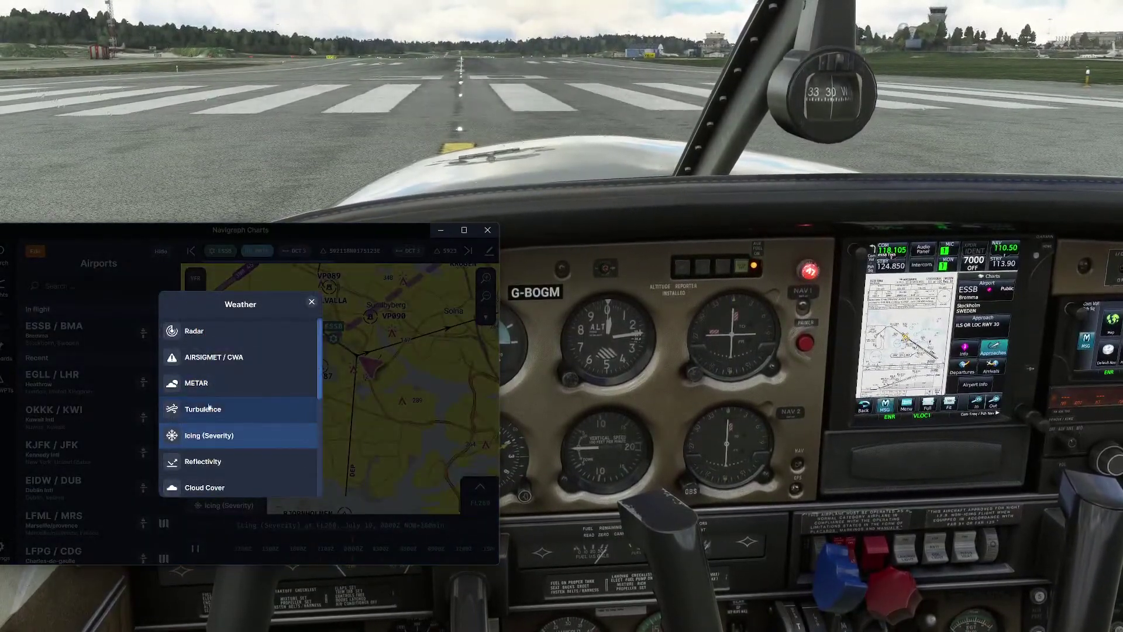
left_click(212, 332)
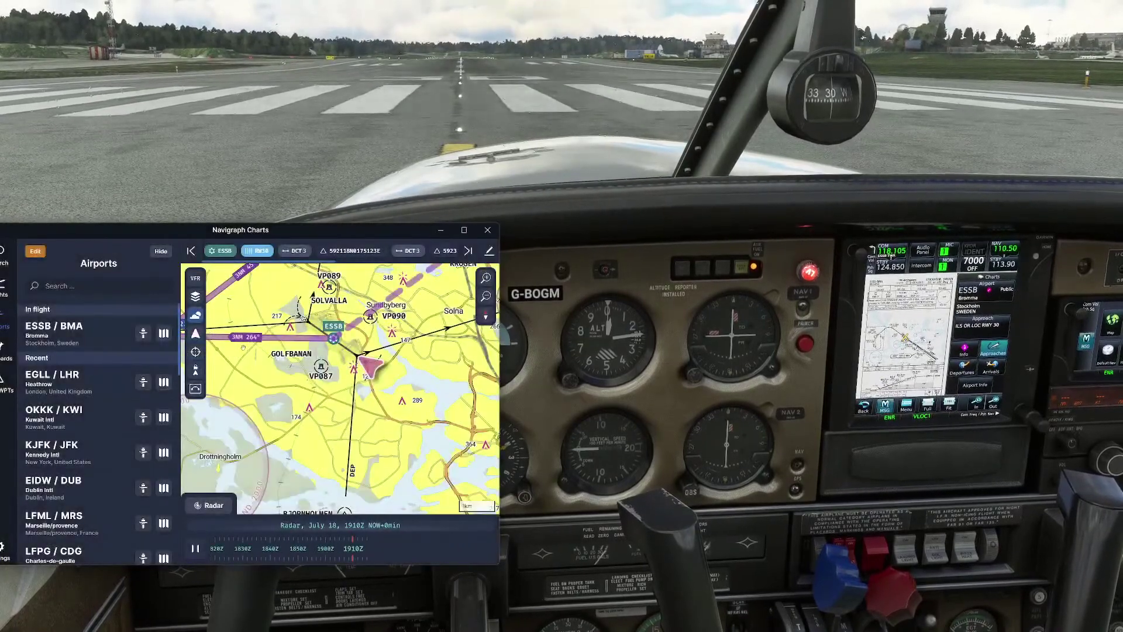
scroll(340, 386, "down", 2)
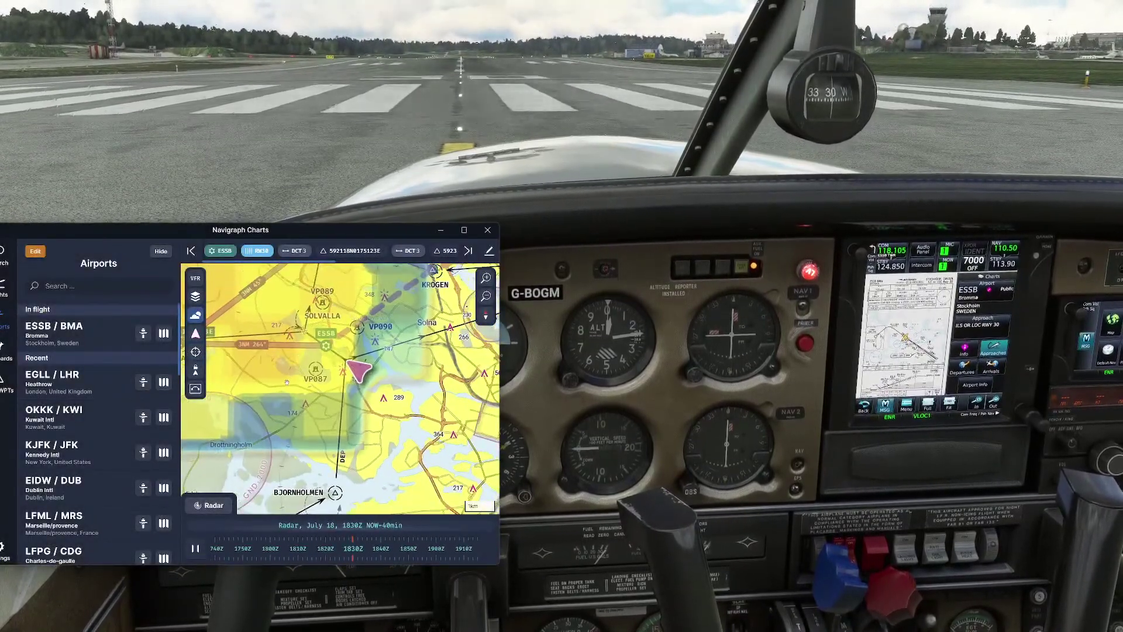
scroll(285, 382, "down", 1)
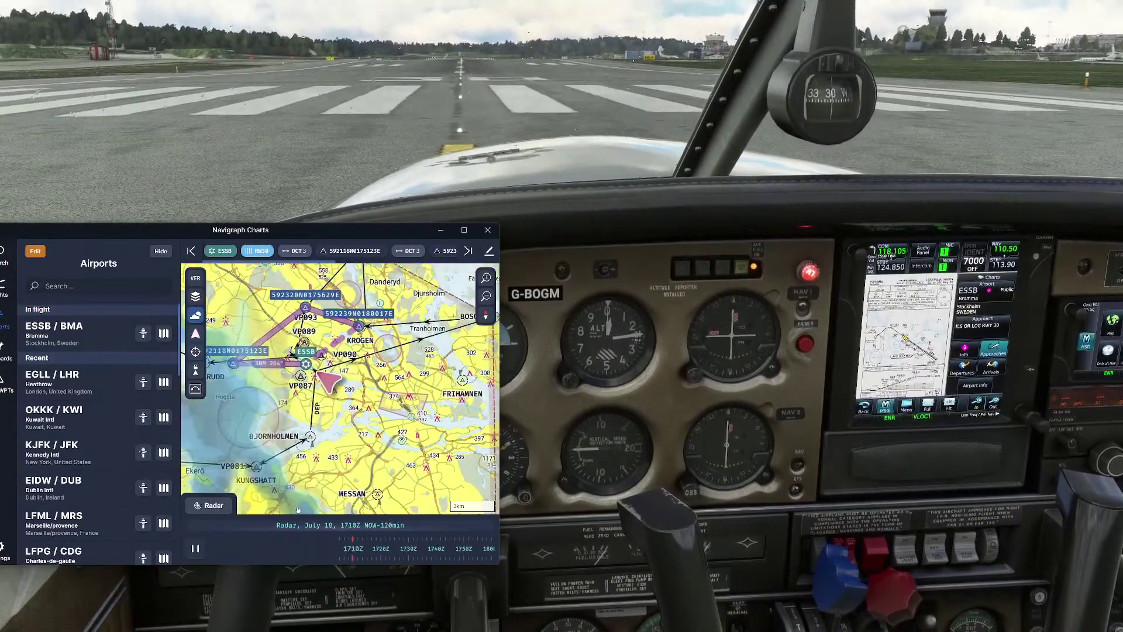
left_click(196, 549)
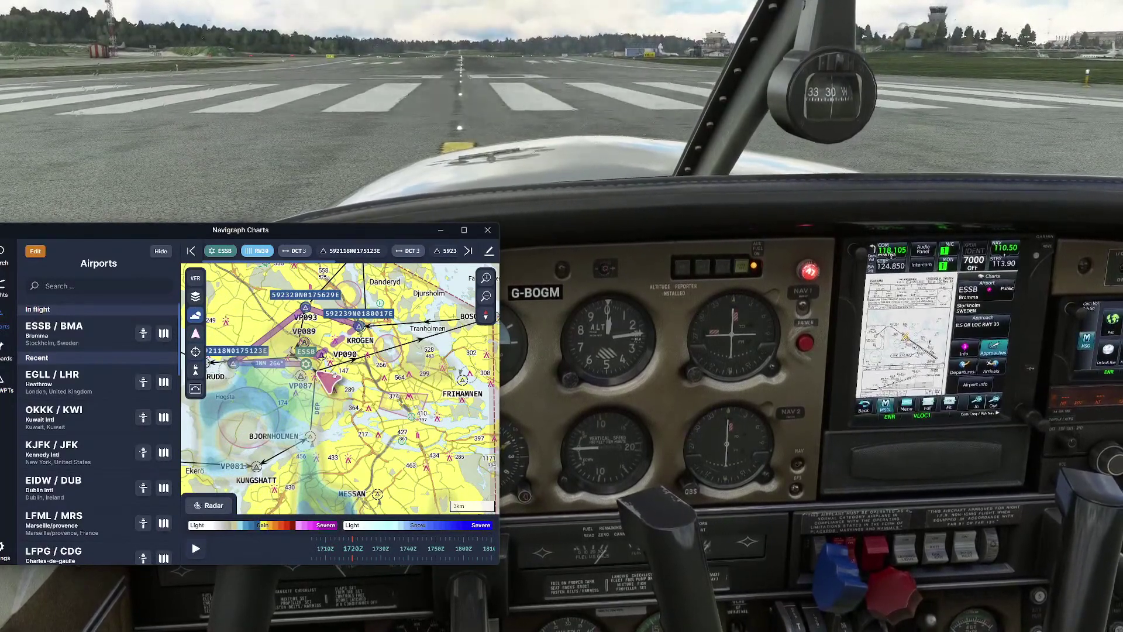
scroll(281, 497, "up", 3)
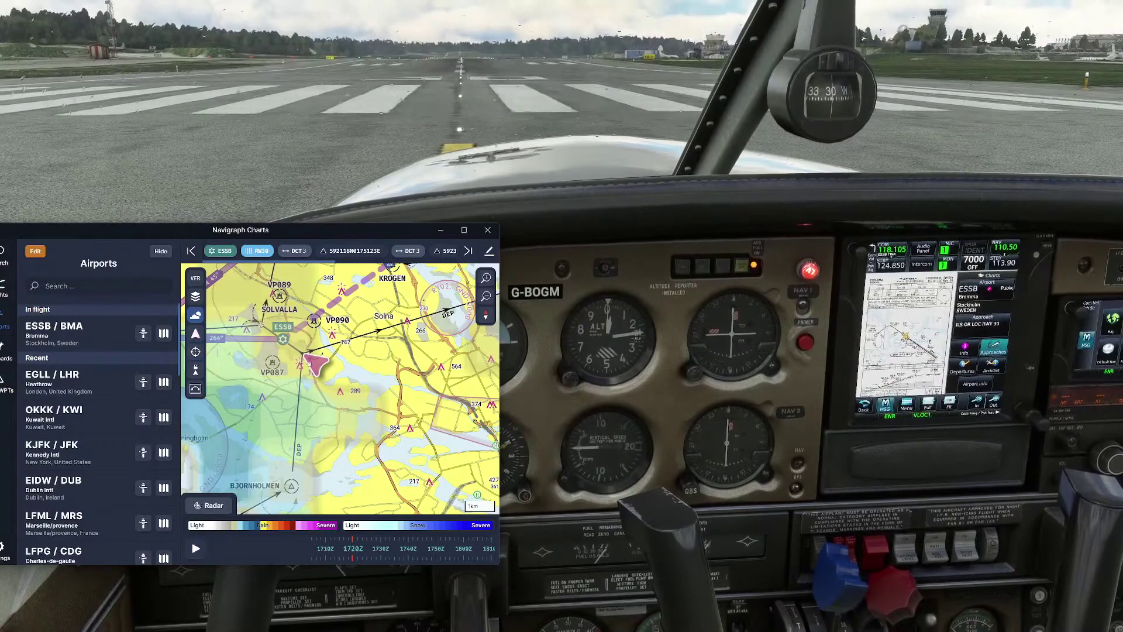
scroll(309, 363, "down", 1)
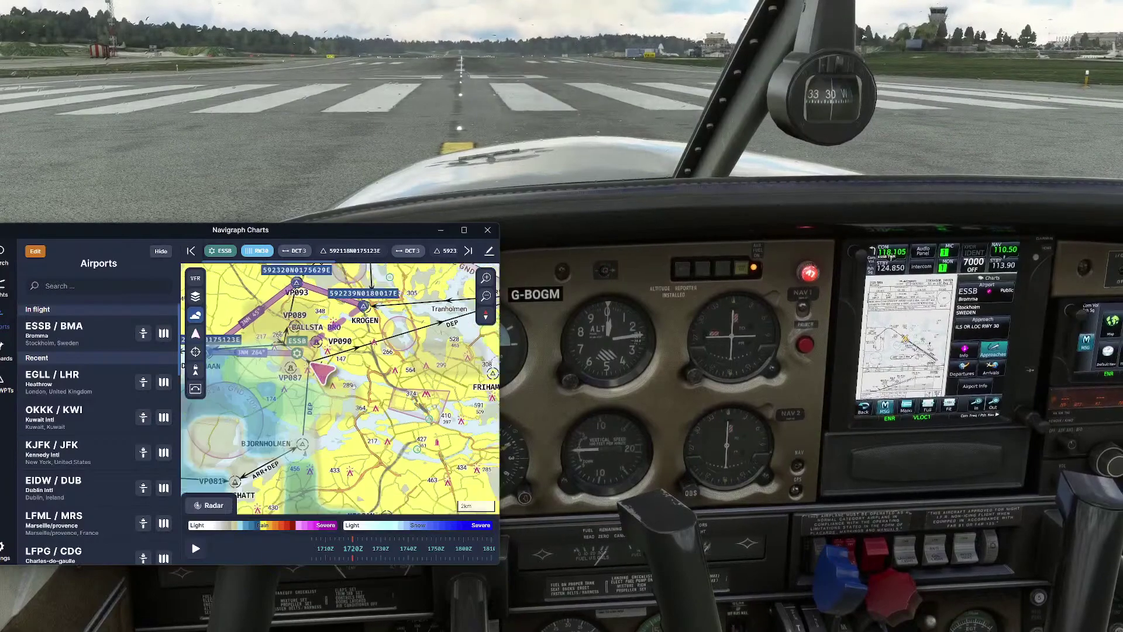
scroll(353, 380, "down", 1)
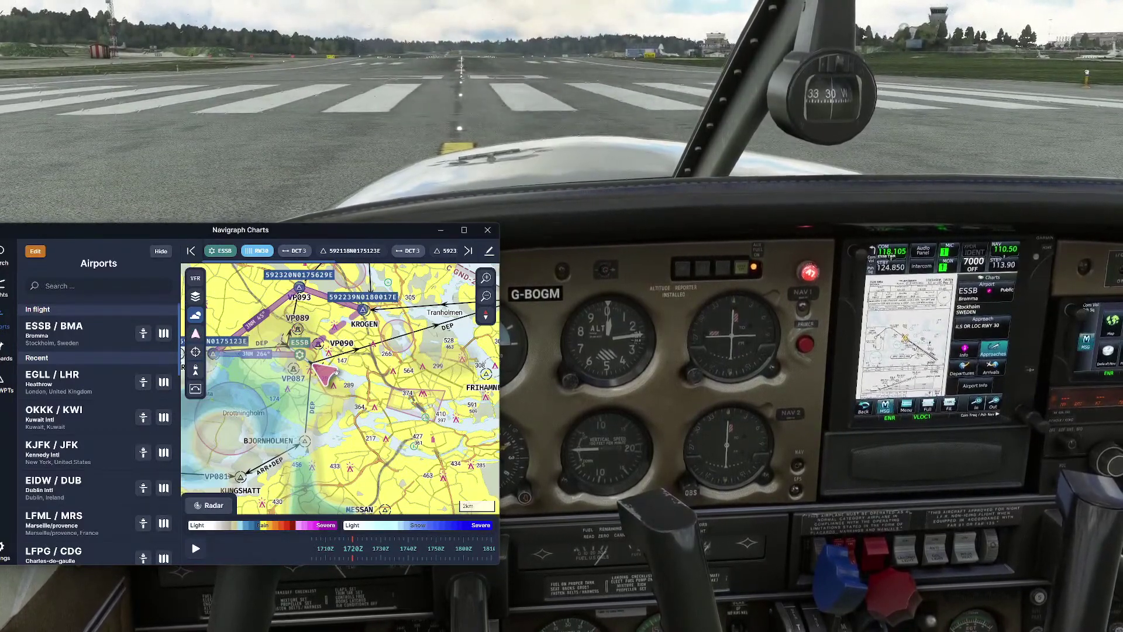
scroll(338, 371, "down", 2)
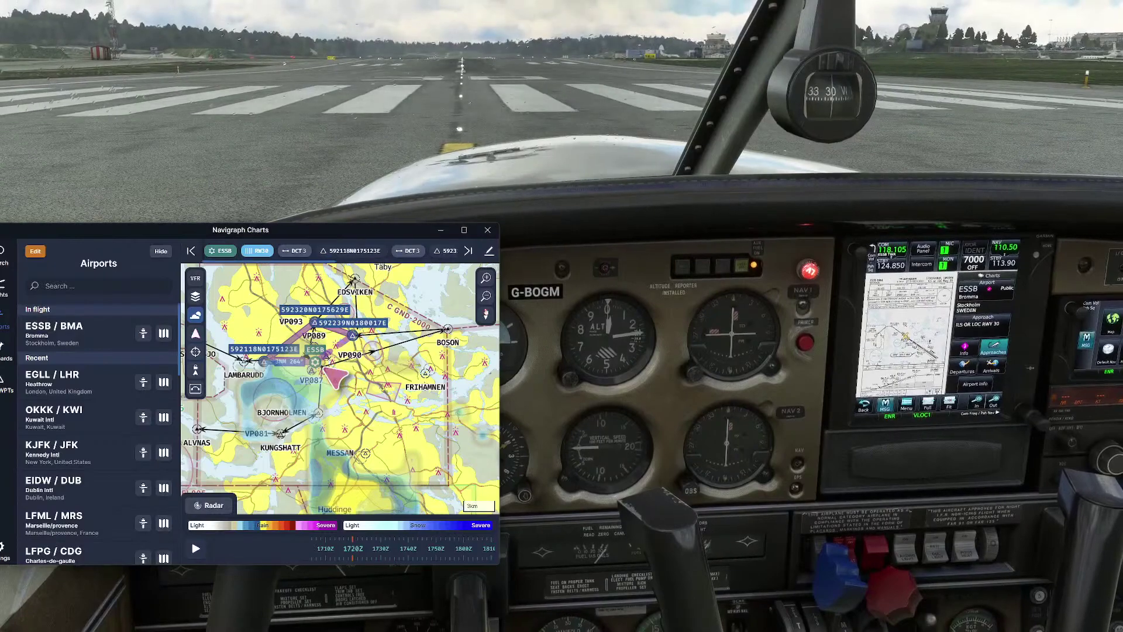
- Make the Navigraph Charts window narrower, hide its Airports list, and place the window fully on screen beside the instruments
left_click_drag(500, 368, 288, 367)
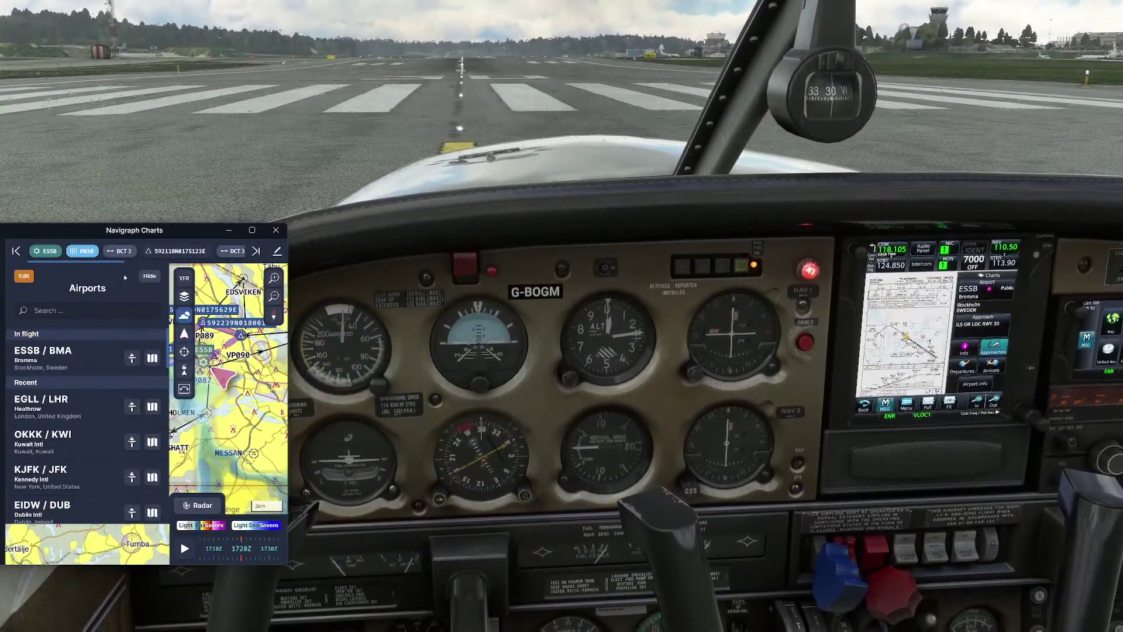
left_click(150, 276)
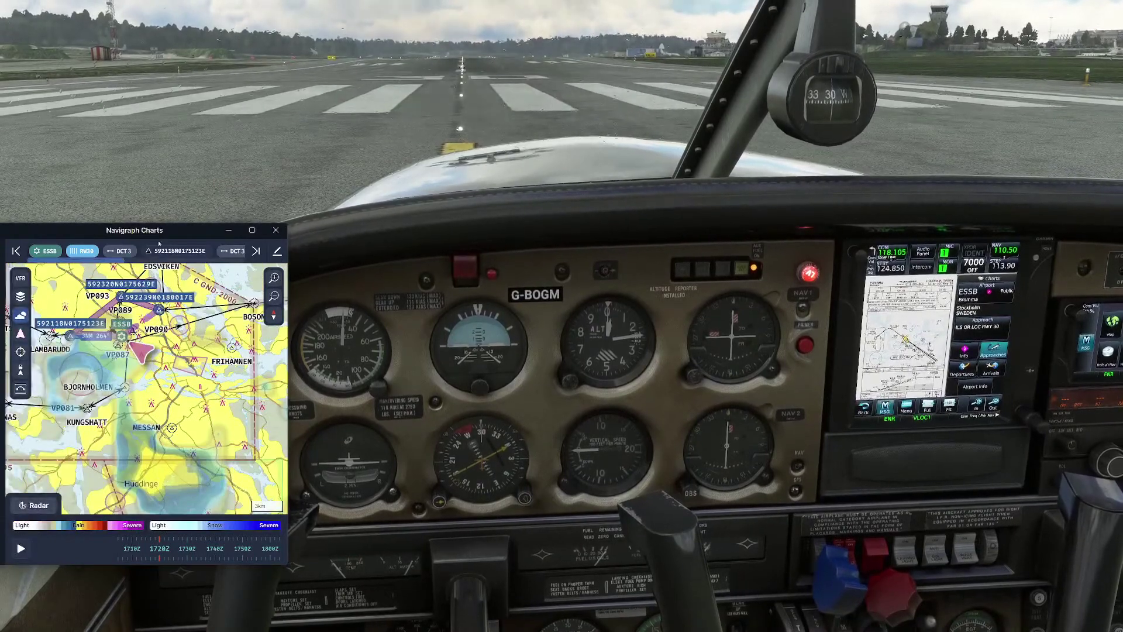
left_click_drag(154, 231, 206, 222)
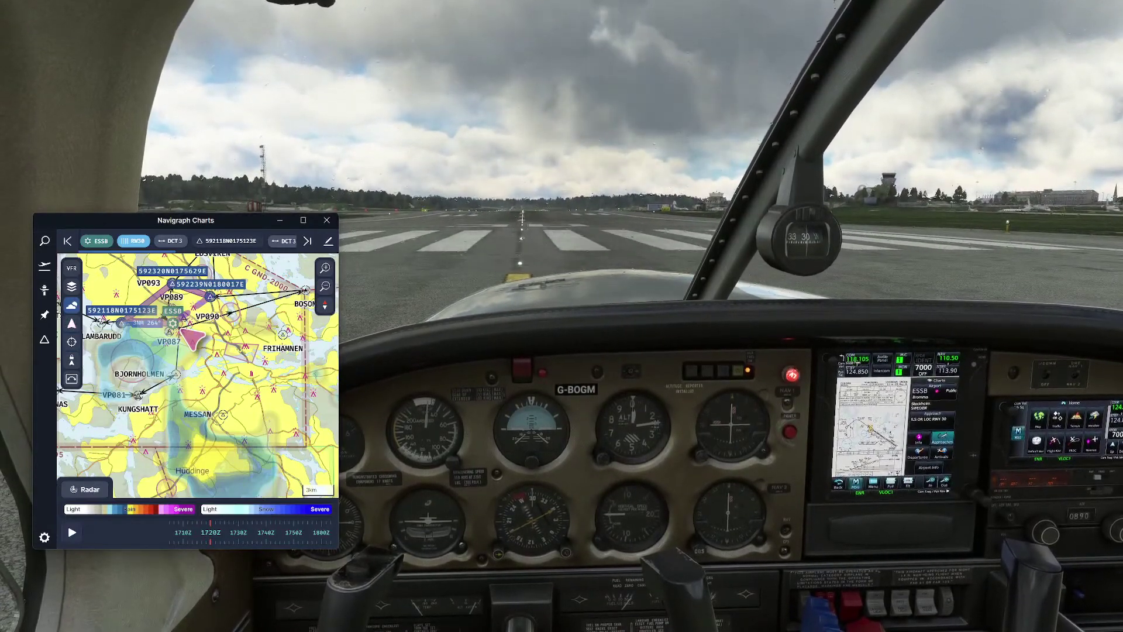
- Look around the cockpit, from the windshield and instrument panel down to the yoke, pedals and flap lever
left_click_drag(590, 332, 758, 418)
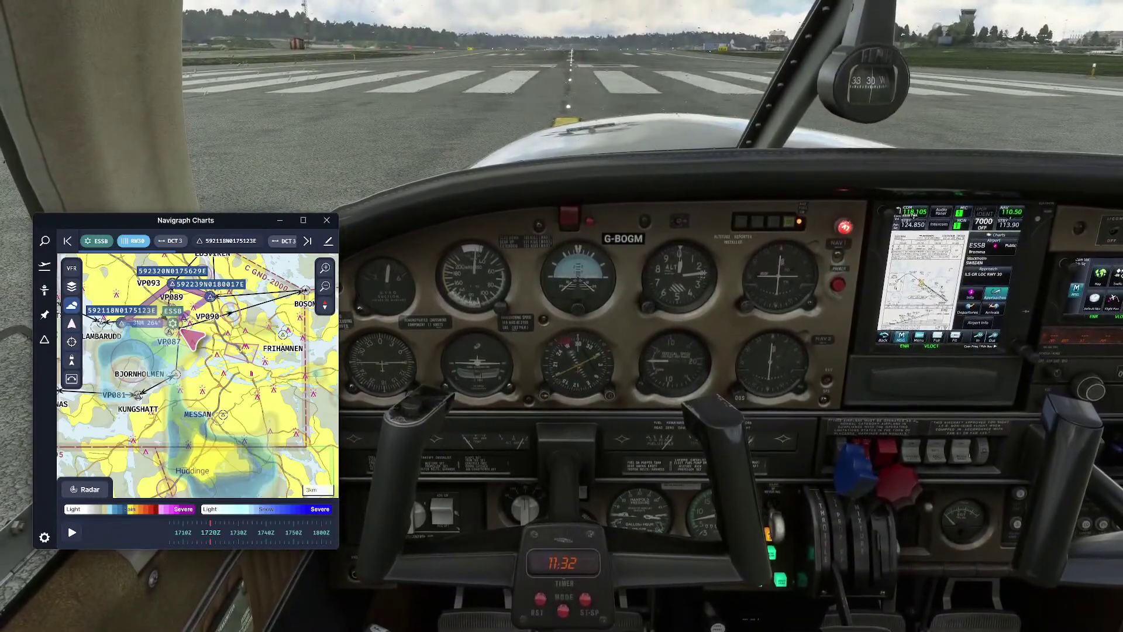
left_click_drag(725, 518, 708, 434)
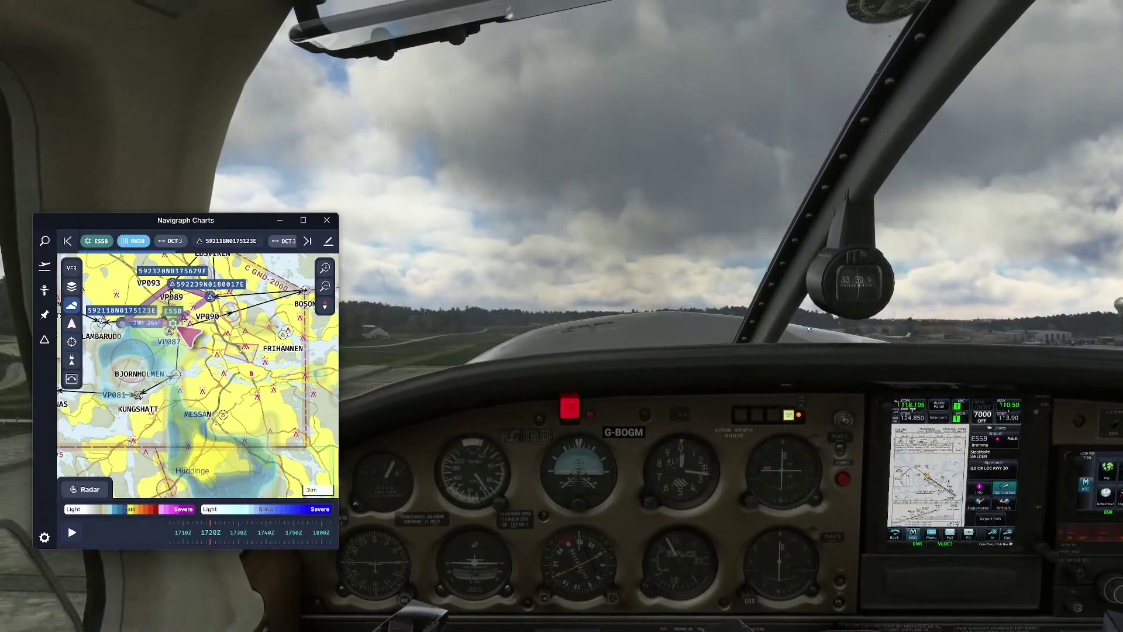
left_click_drag(803, 175, 803, 337)
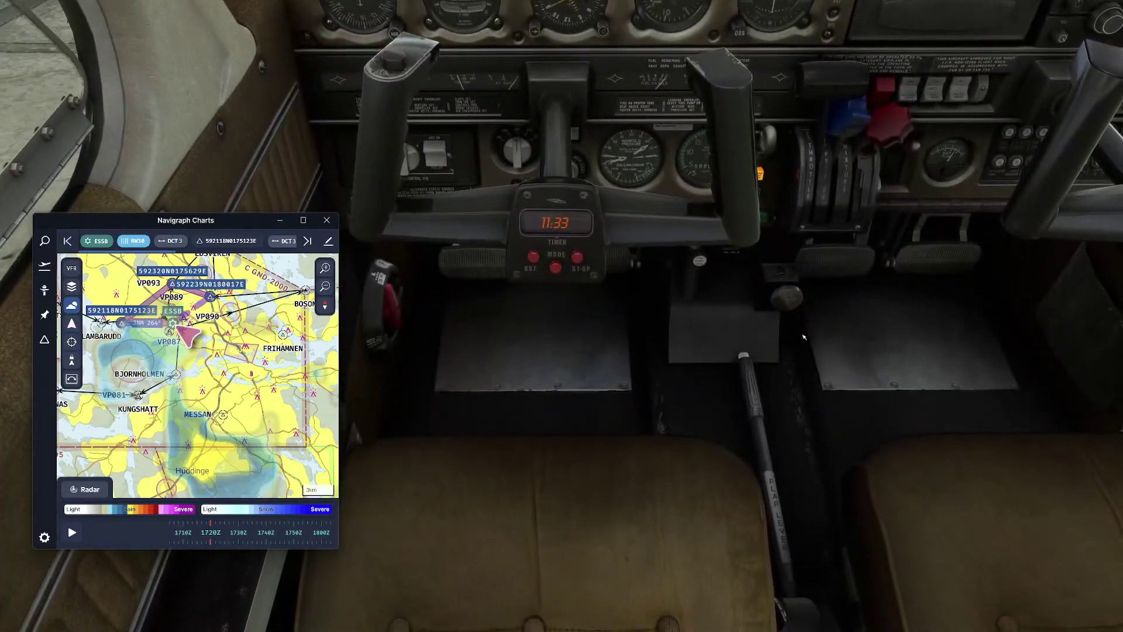
key("Right")
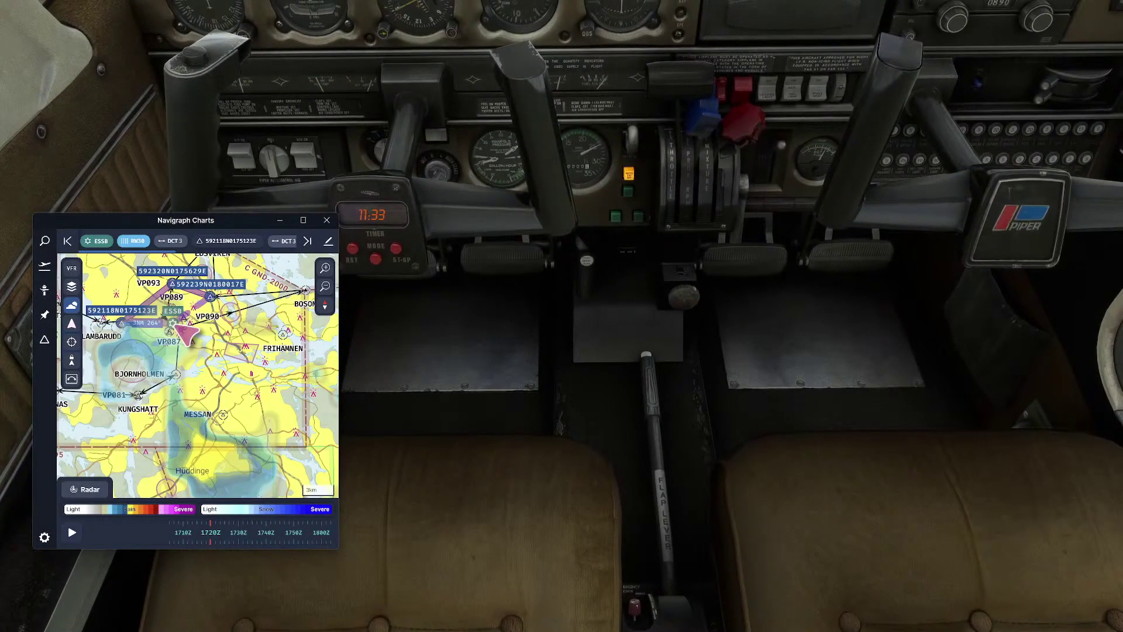
key("ctrl+space")
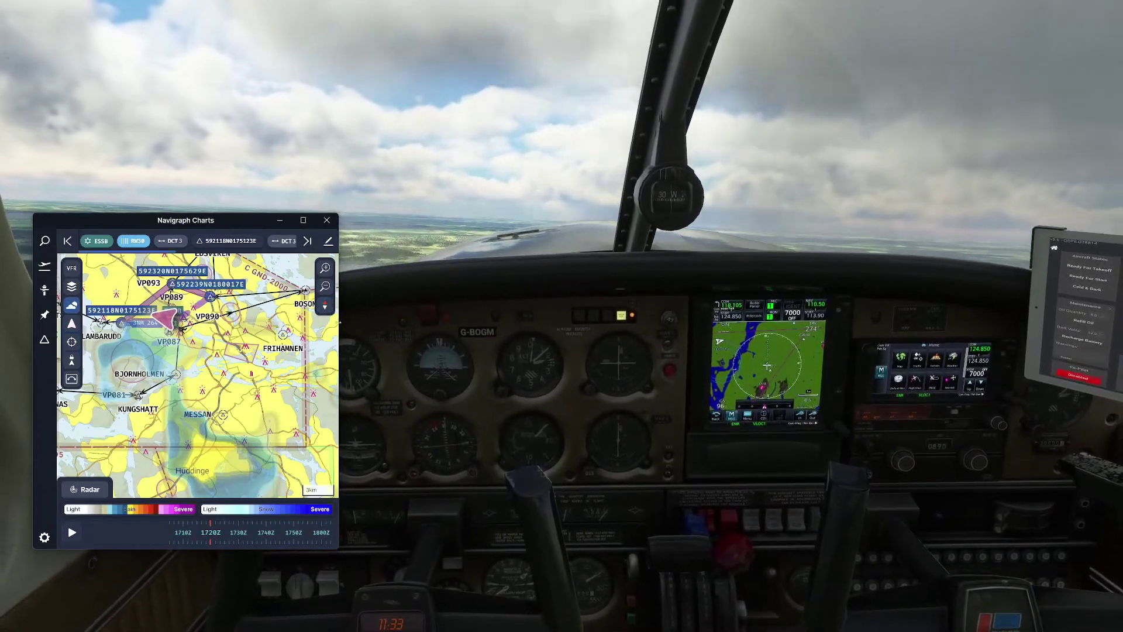
- Widen the Navigraph Charts window and move it over the instrument panel to show more of the route
left_click_drag(340, 321, 761, 321)
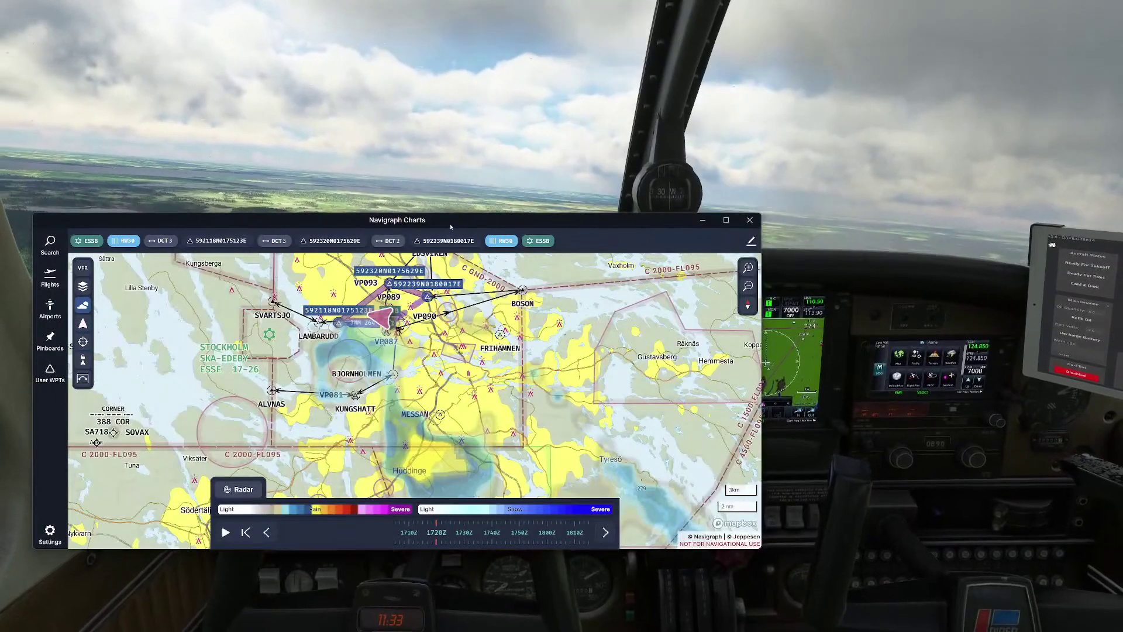
left_click_drag(450, 226, 673, 229)
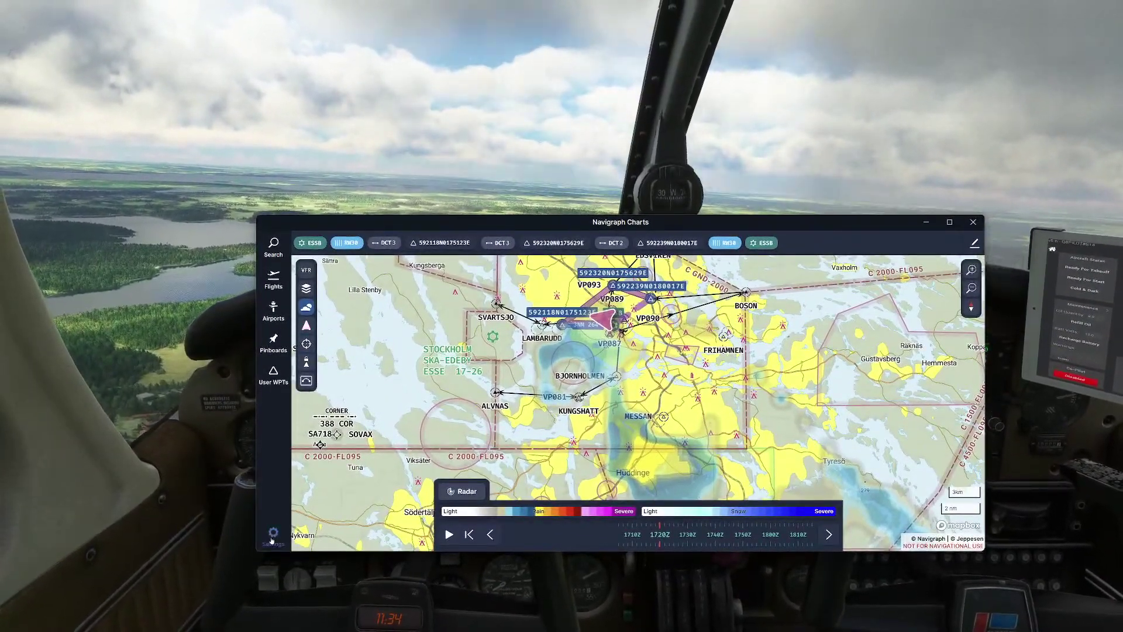
- Preview the map around ESSB in the Night theme and return the theme to Day
left_click(272, 537)
left_click(423, 390)
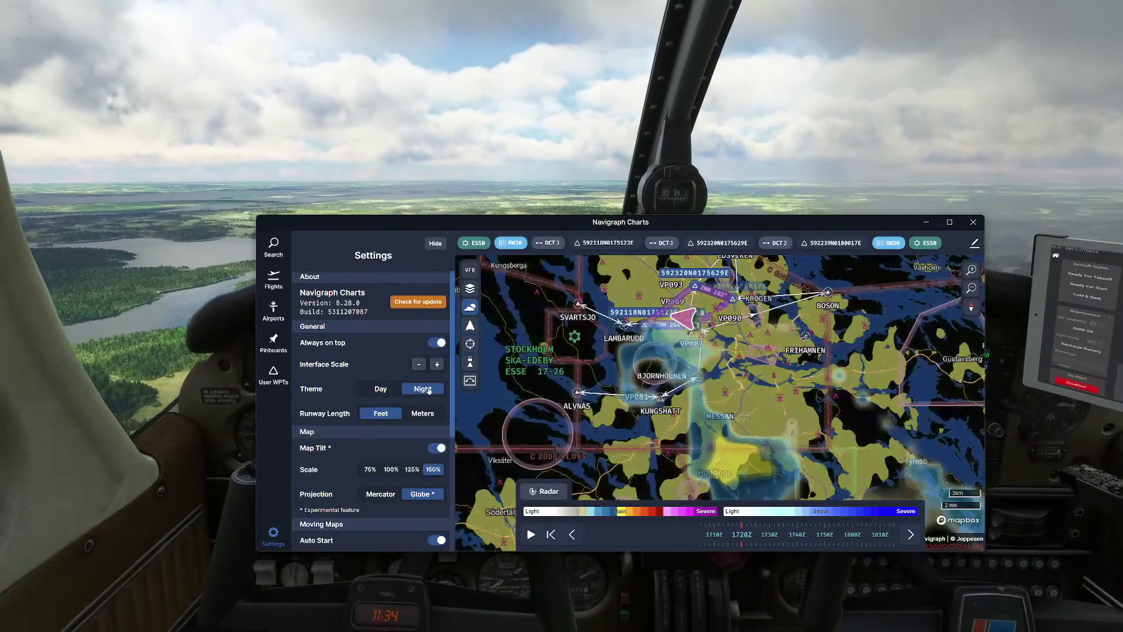
scroll(684, 383, "down", 5)
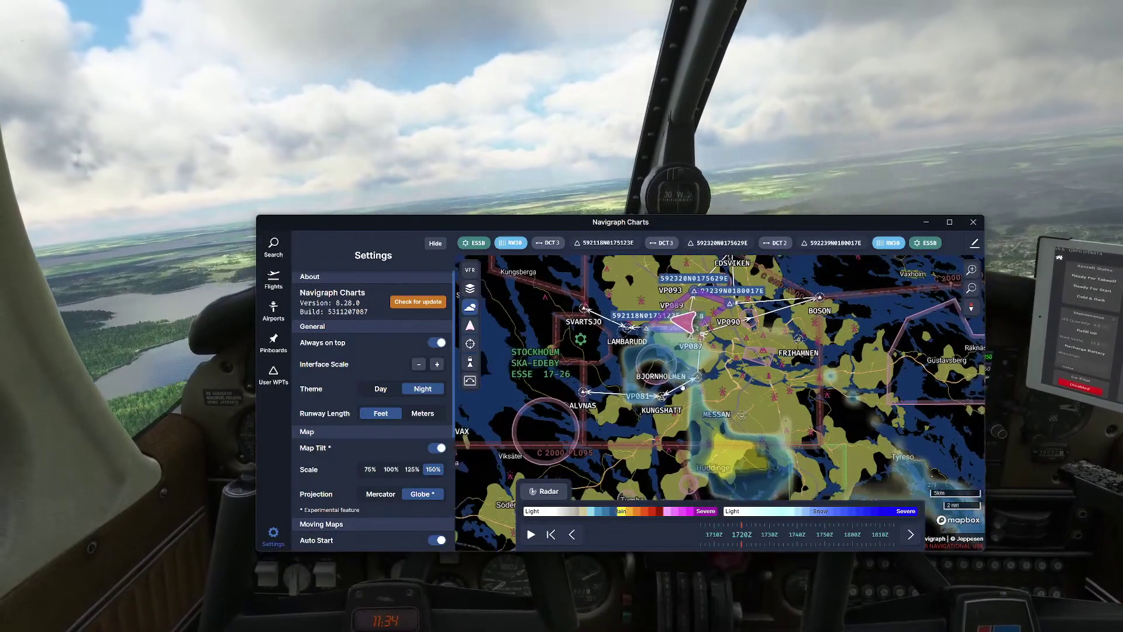
scroll(681, 396, "up", 5)
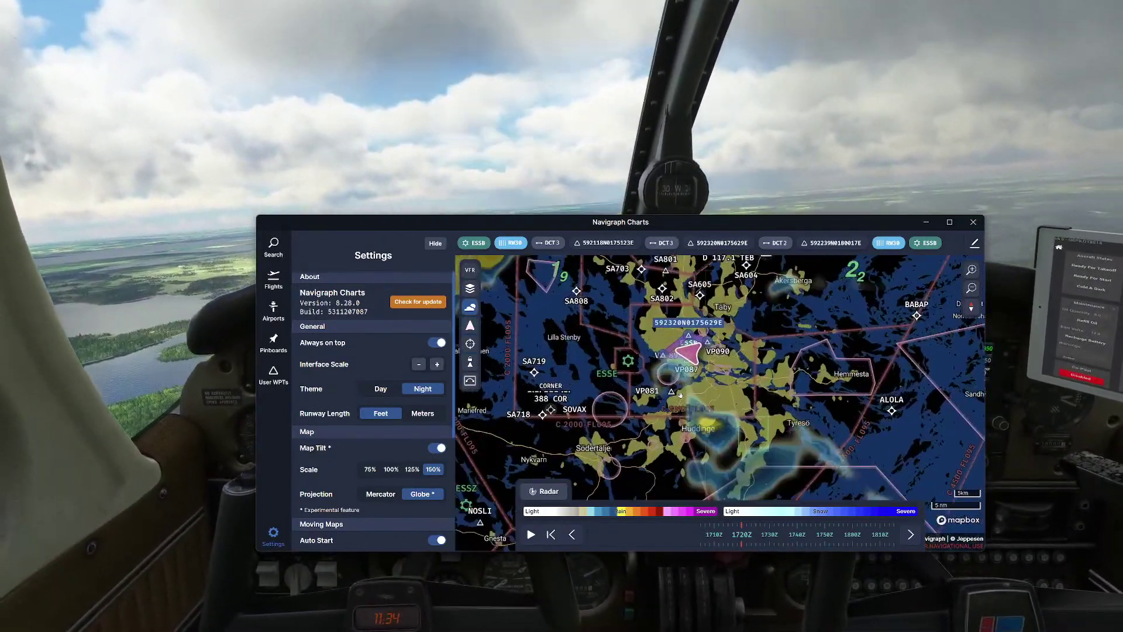
scroll(705, 427, "up", 2)
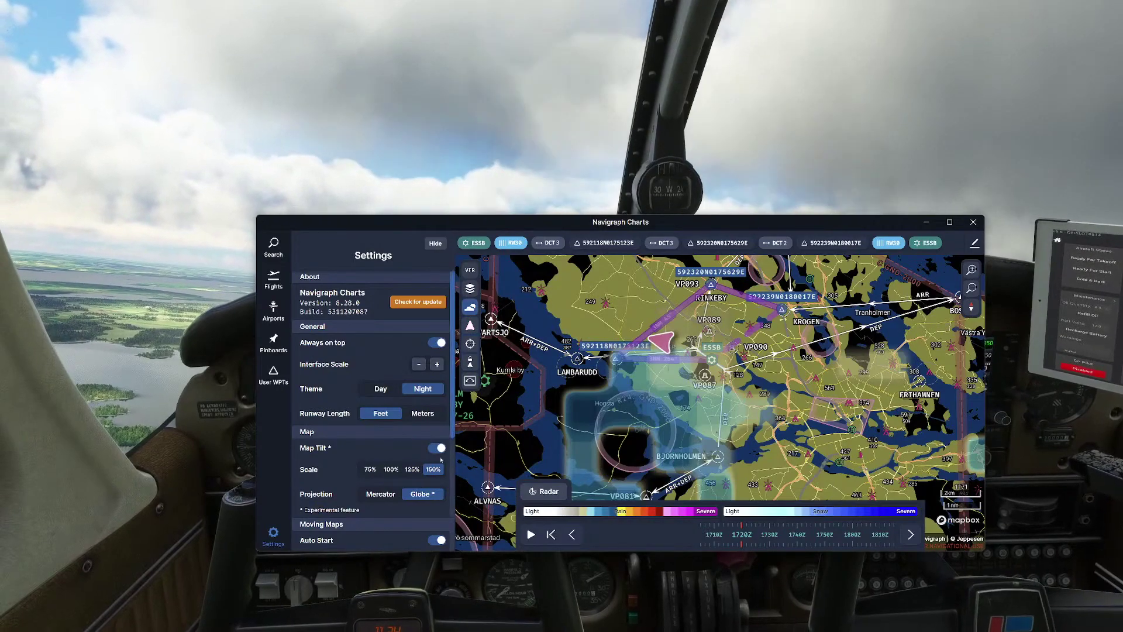
left_click(380, 388)
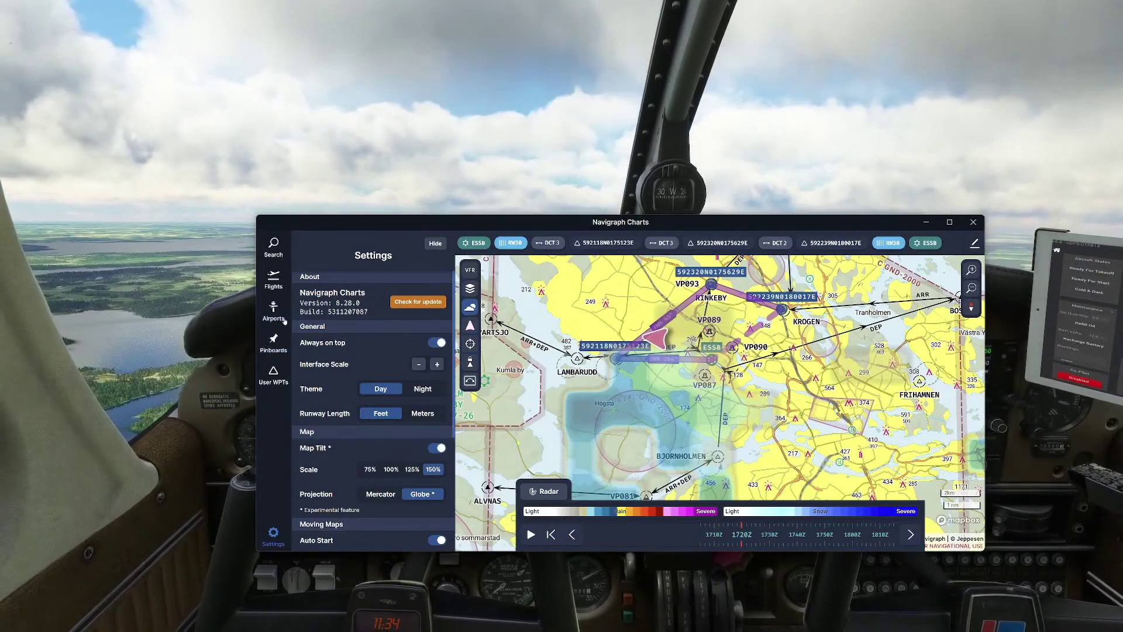
- Show the general details of the ESSB to ESSB flight and bring the map closer to its route
left_click(272, 280)
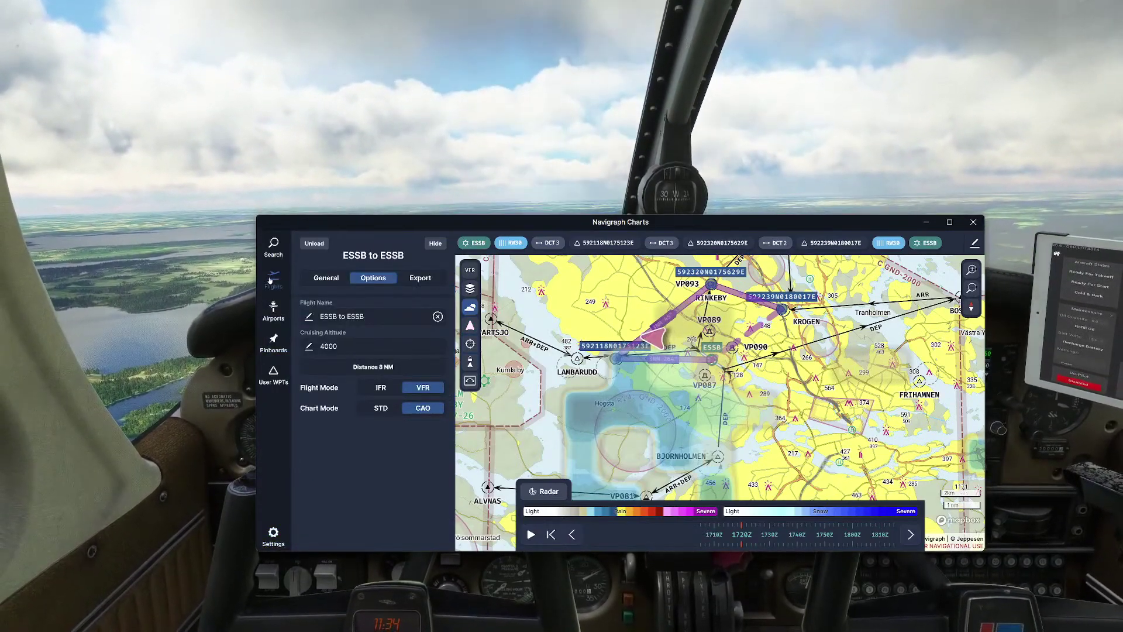
left_click(323, 278)
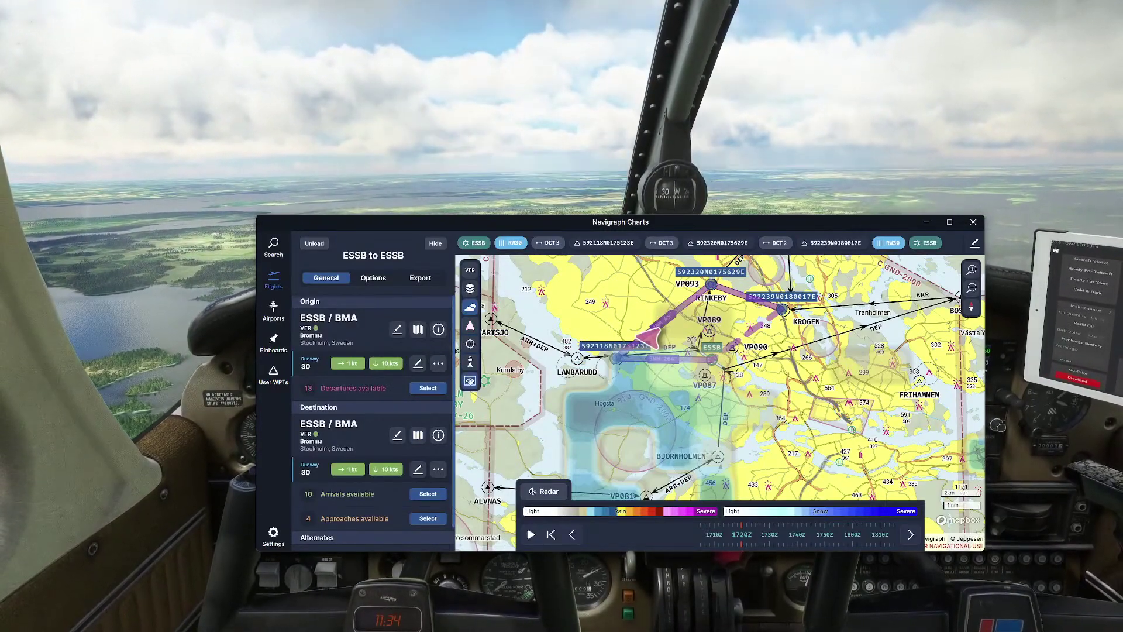
left_click(470, 381)
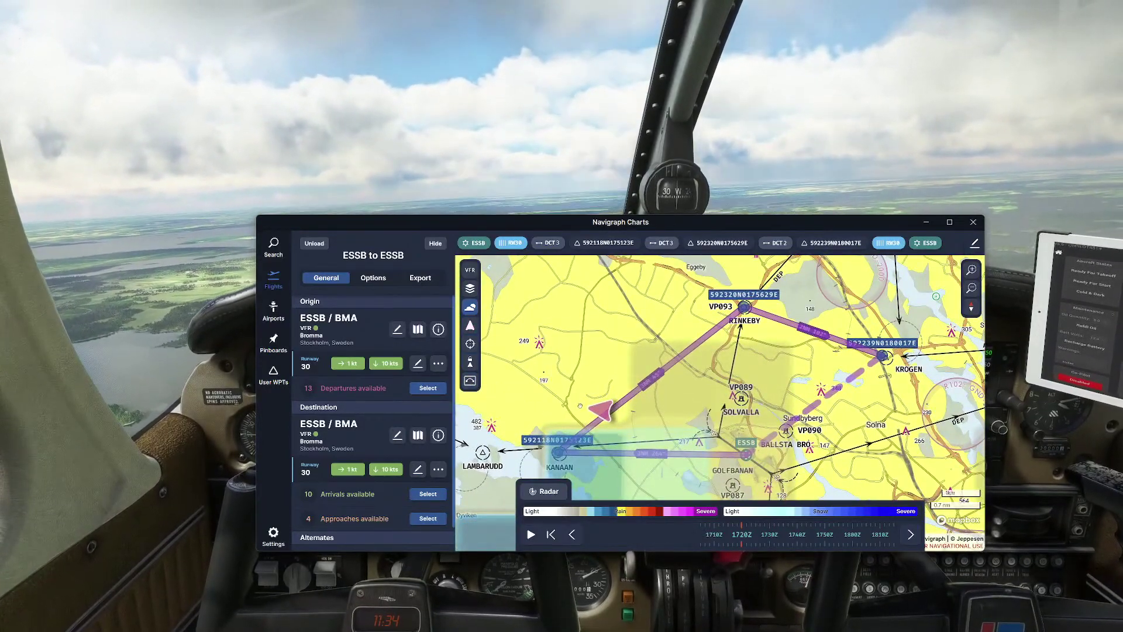
- Review the map layer options and the map presets, and try the IFR LOW preset
left_click(470, 289)
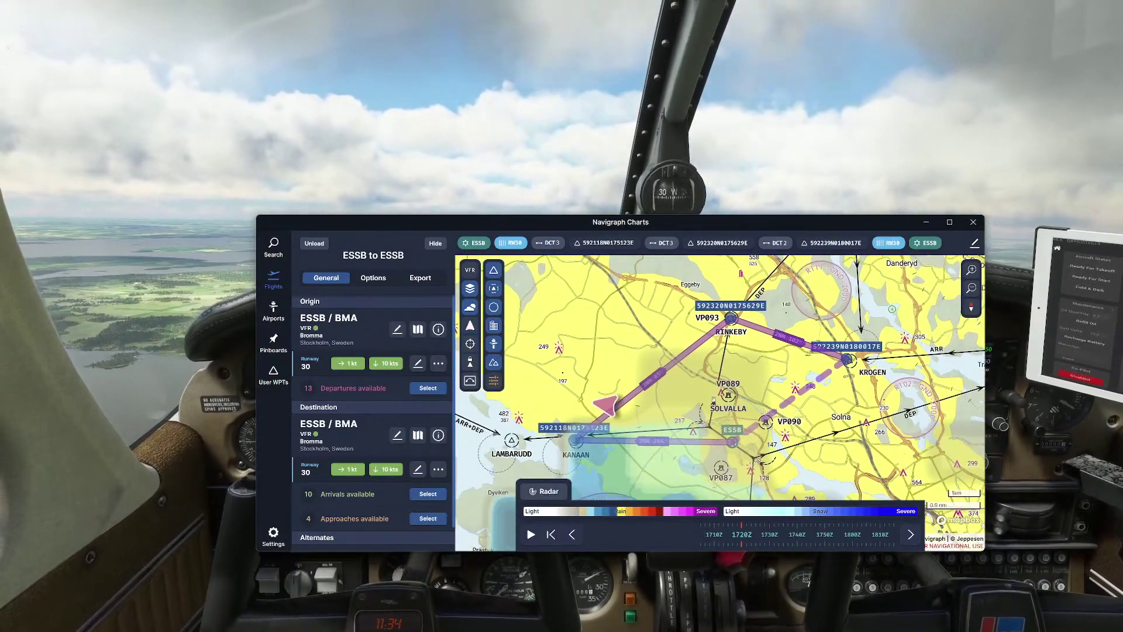
left_click(469, 270)
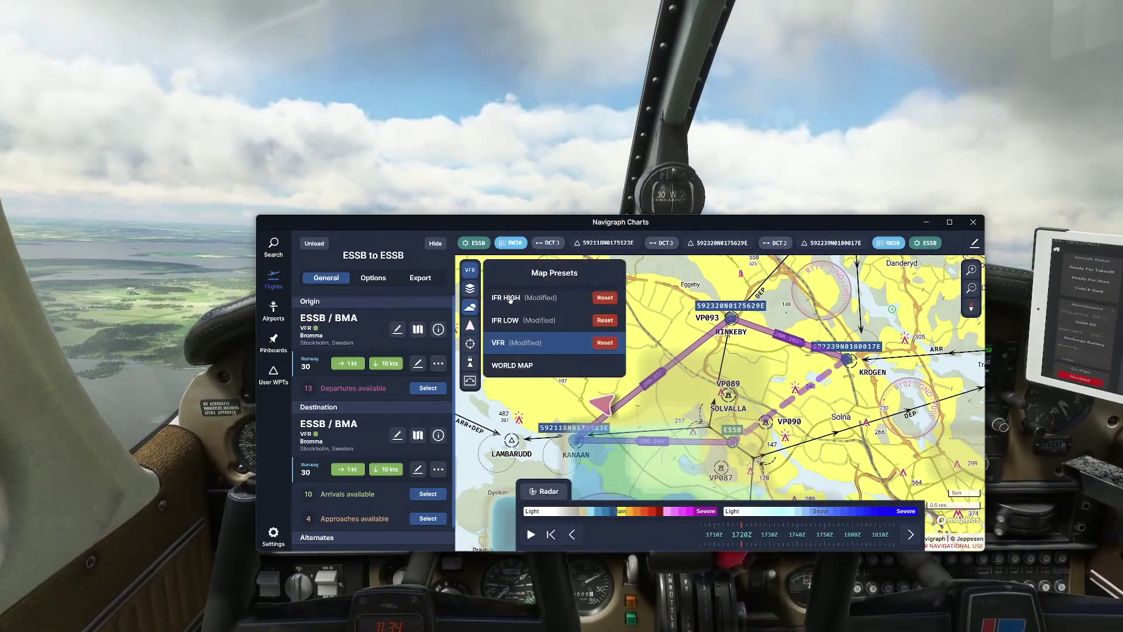
left_click(512, 326)
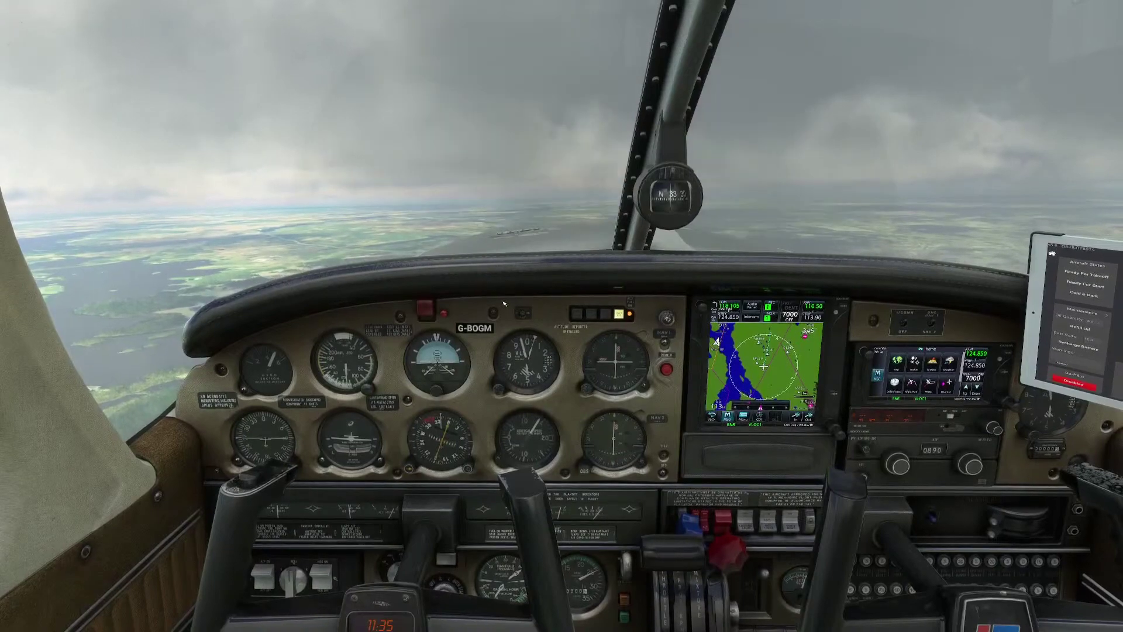
- Pause the simulator and review the addon list in Navigraph FMS Data Manager and the installed packages in Navigraph Hub
key("Escape")
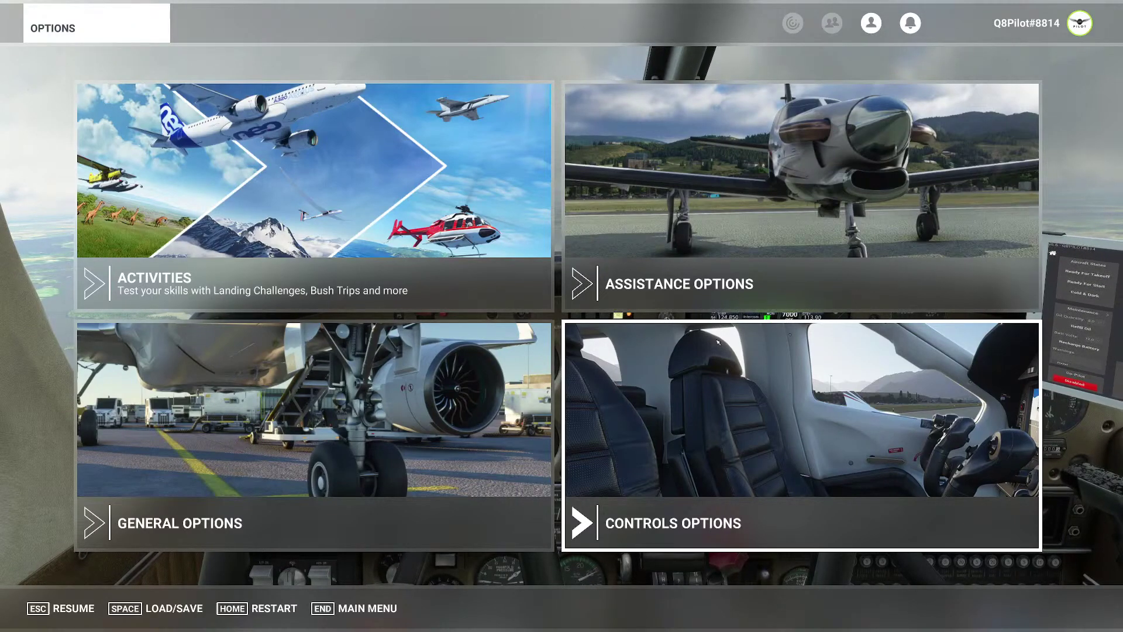
key("alt+Tab")
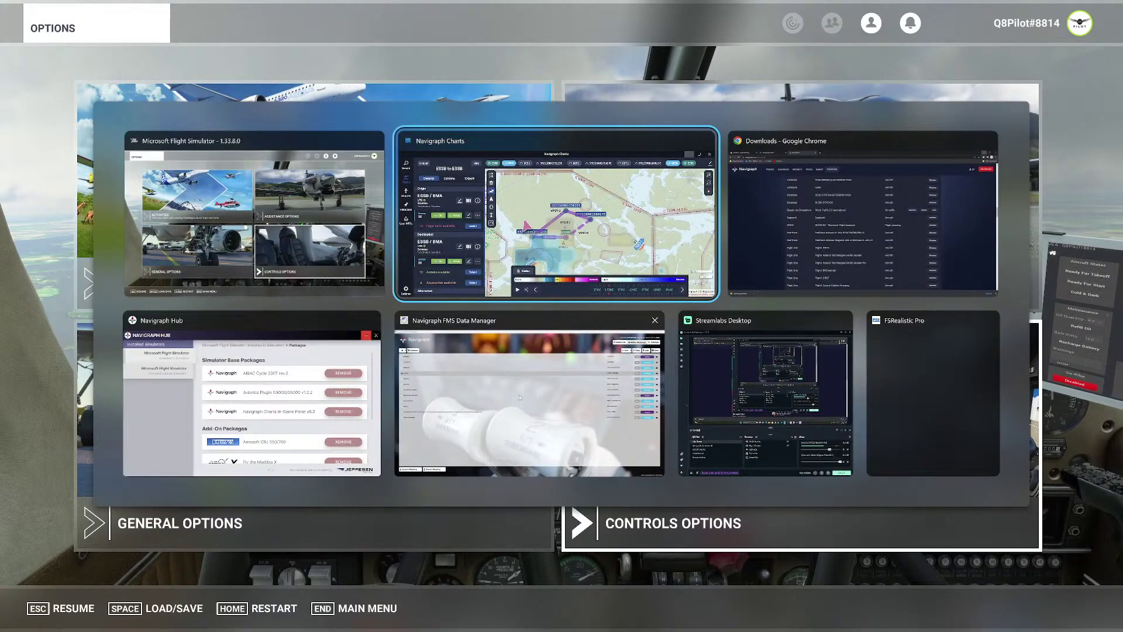
left_click(527, 379)
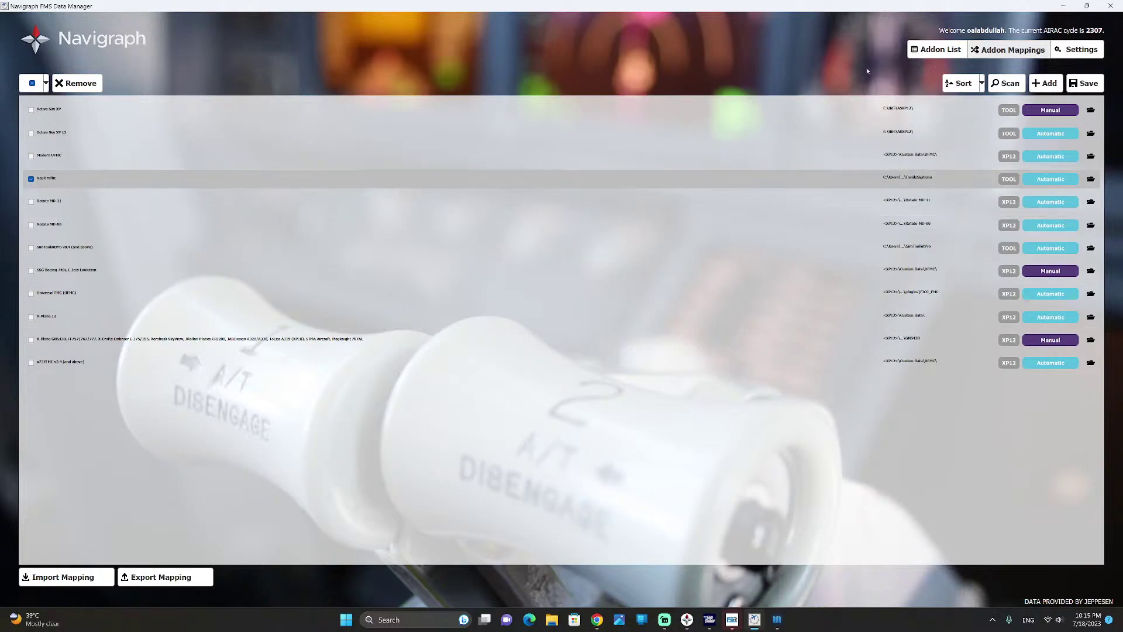
left_click(937, 49)
left_click(724, 174)
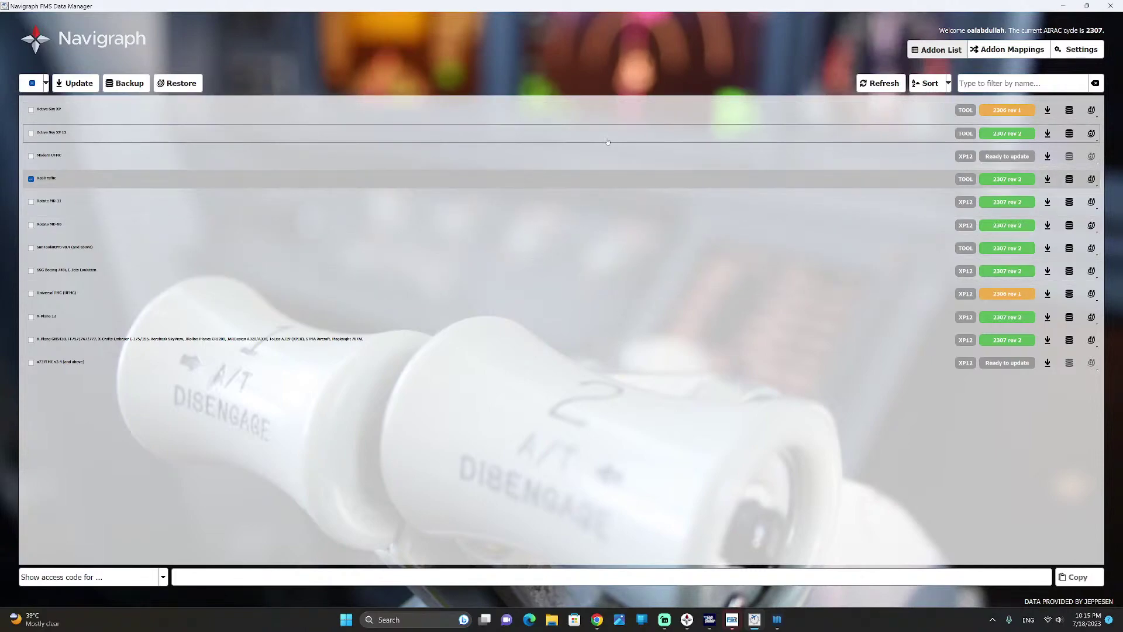
left_click(687, 619)
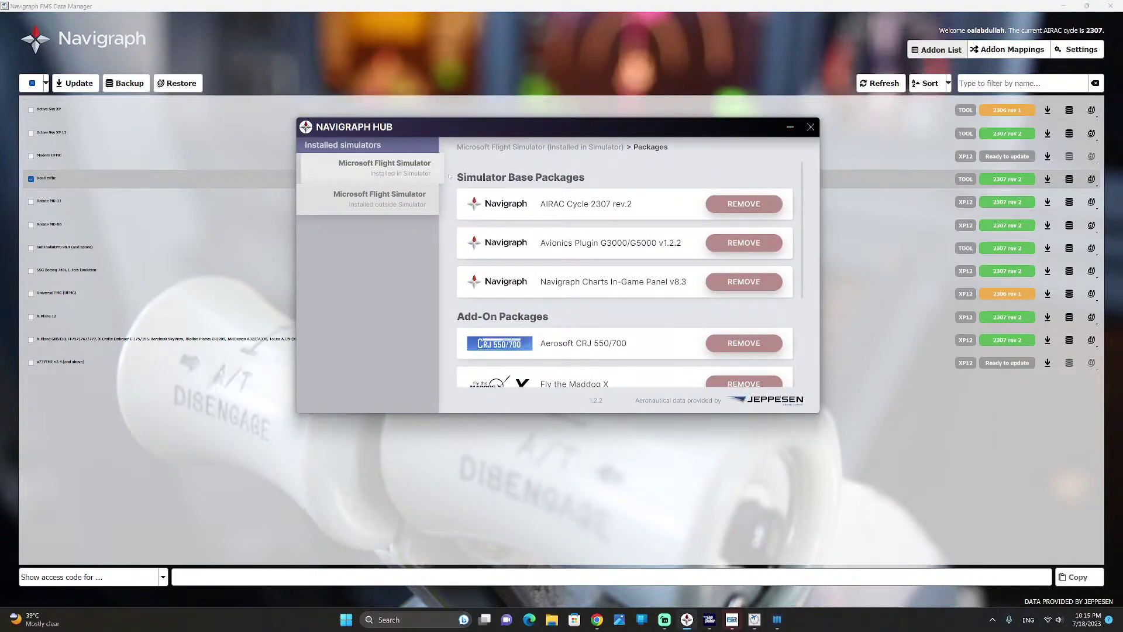
scroll(554, 234, "down", 3)
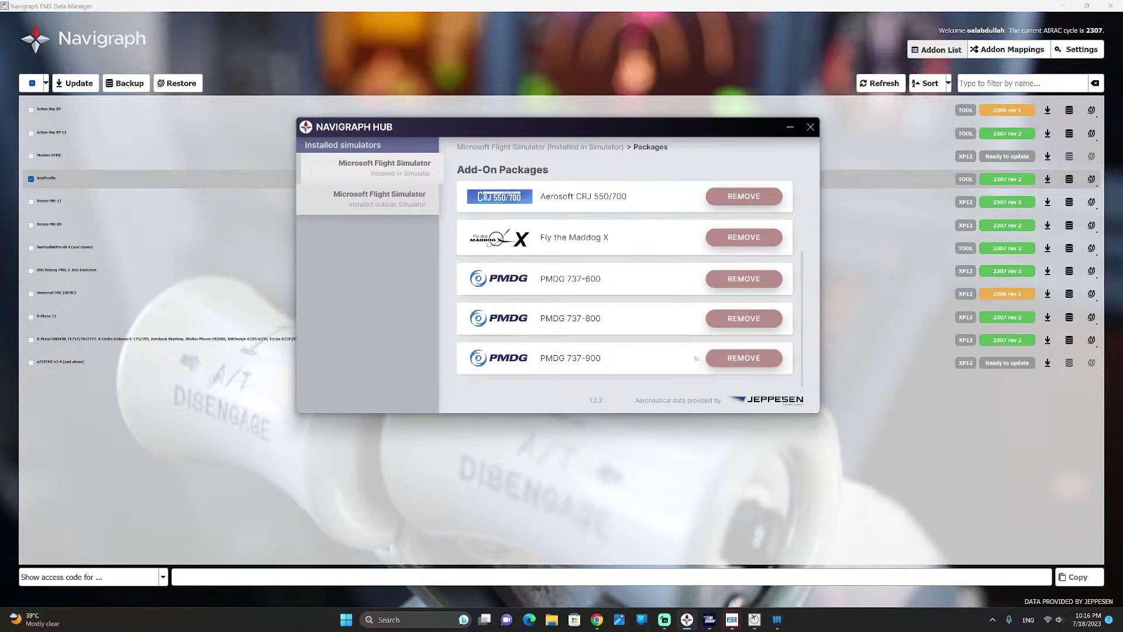
- Switch to Chrome and open the Wishlist category of the Navigraph forum from the website's support page
left_click(596, 619)
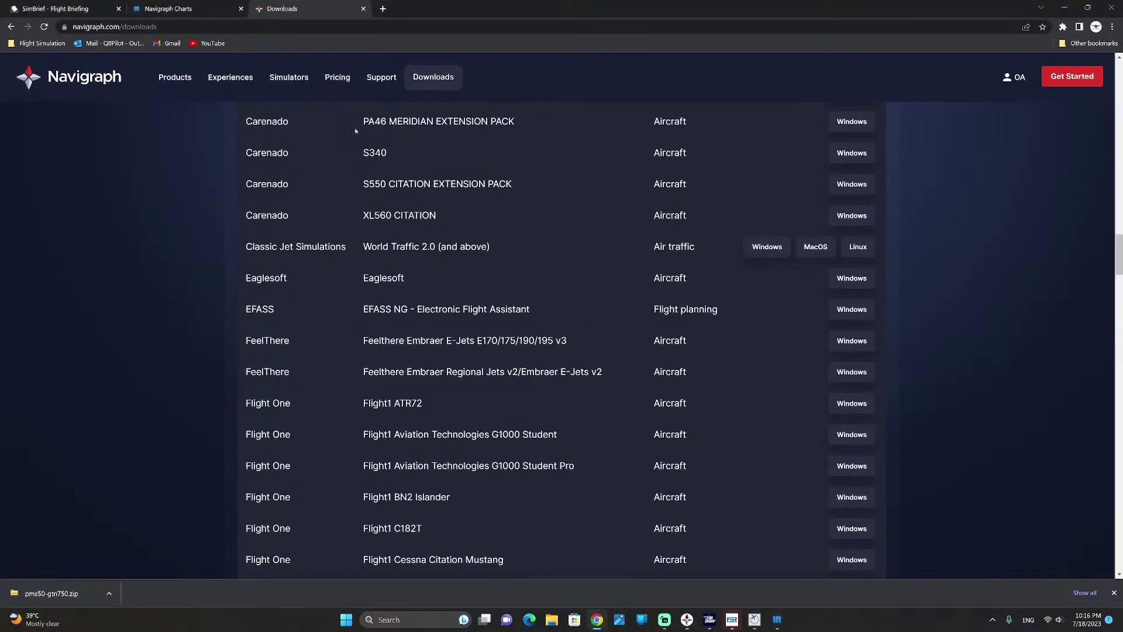
left_click(381, 76)
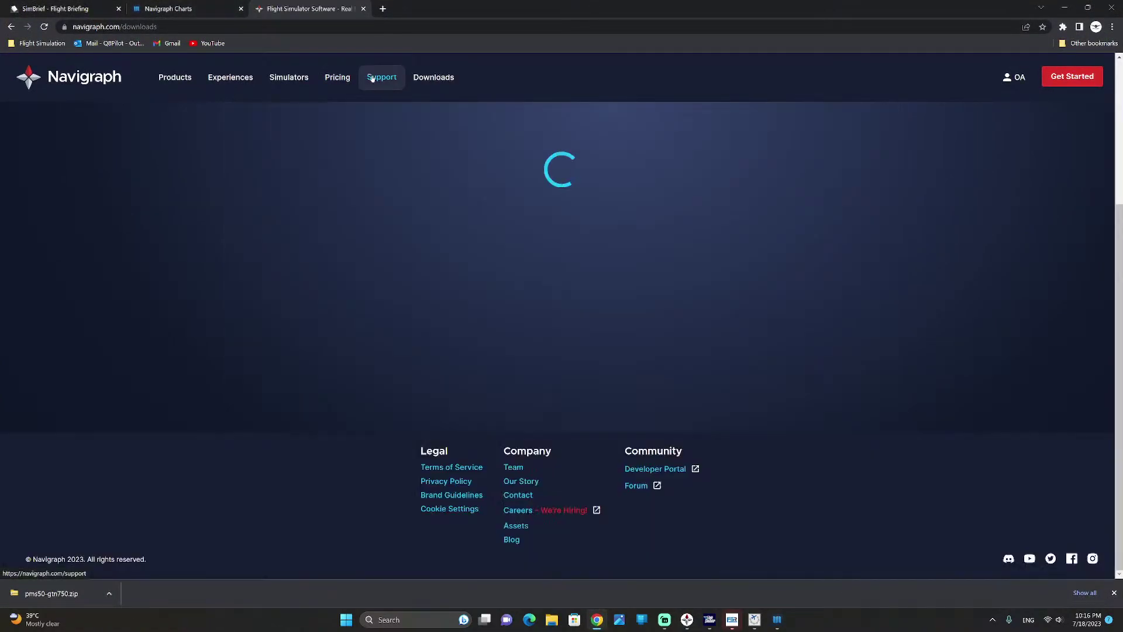
left_click(545, 225)
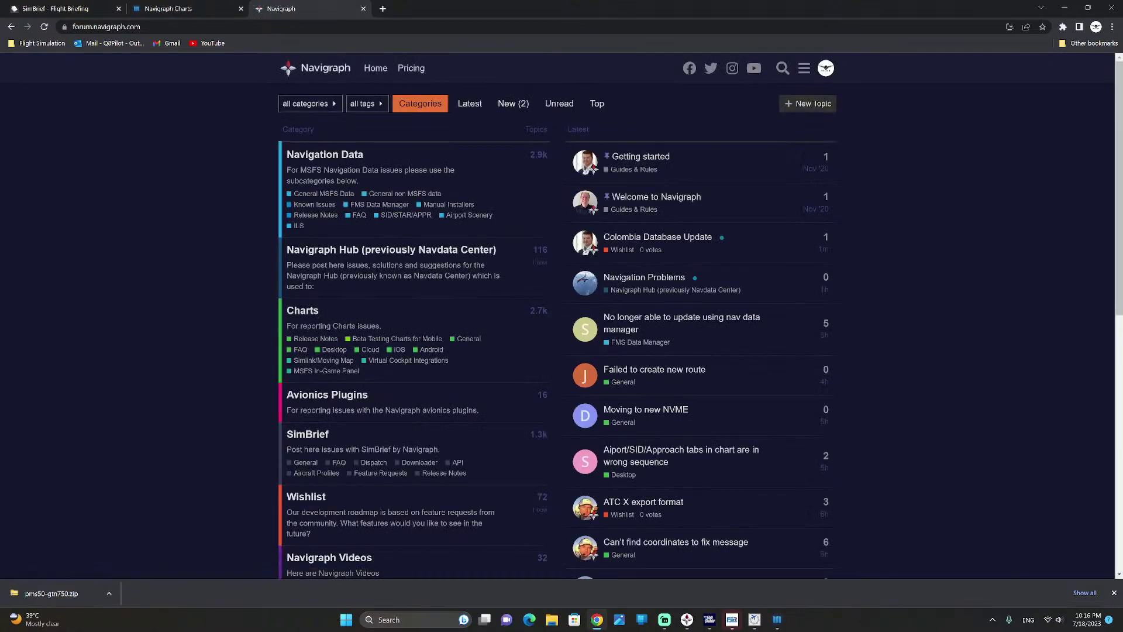
scroll(394, 215, "down", 2)
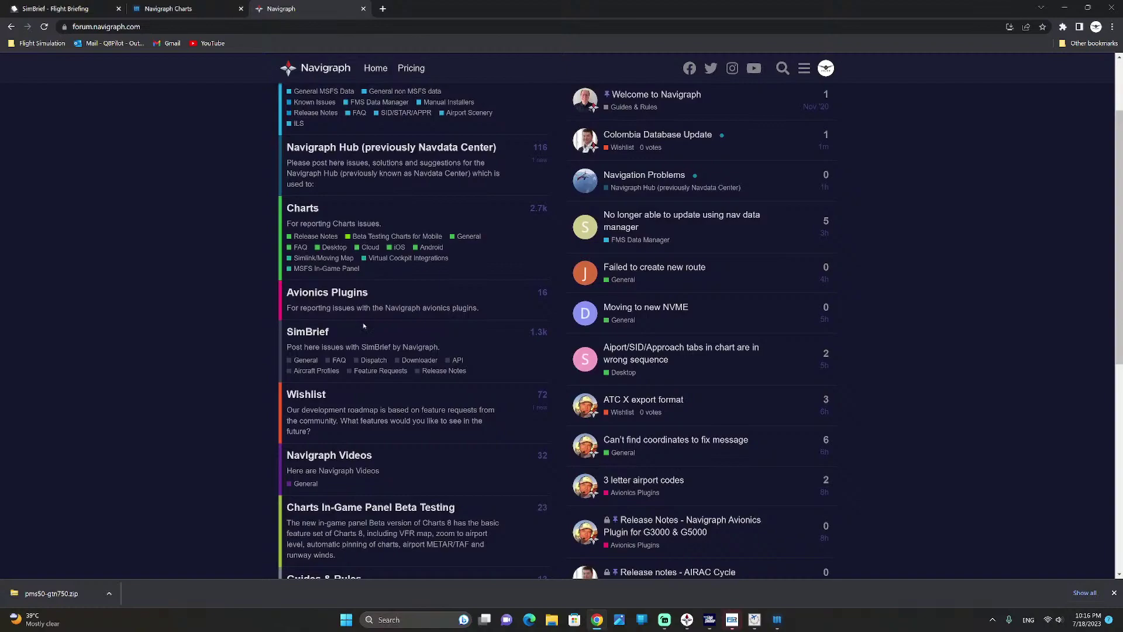
left_click(349, 398)
- Look through the Wishlist topics and check the route map in the web version of Navigraph Charts
scroll(334, 216, "down", 4)
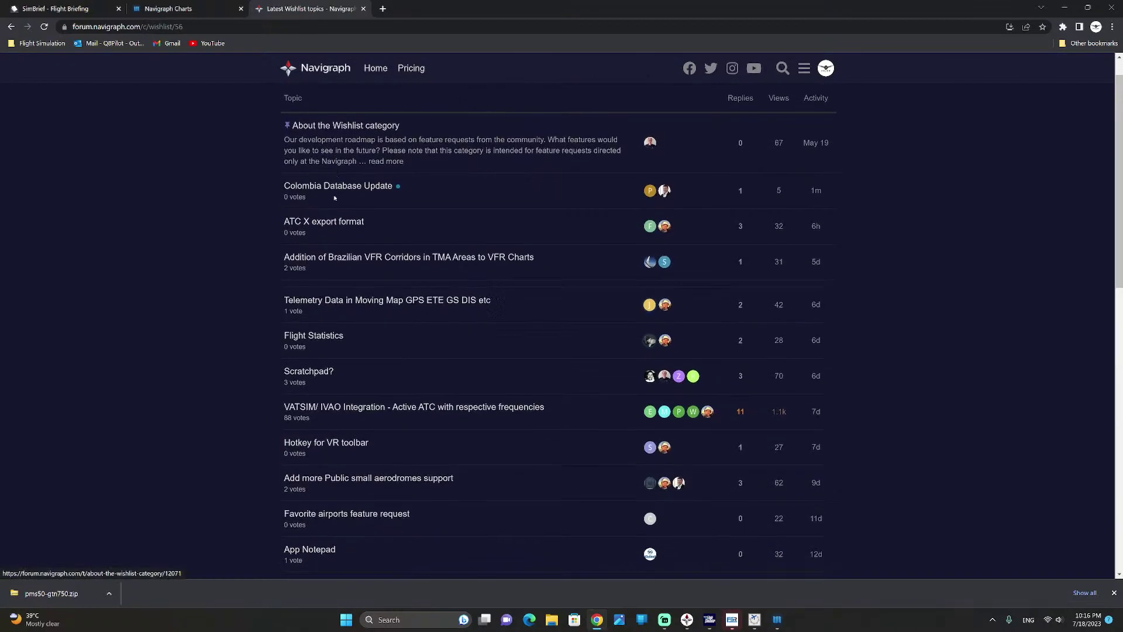
scroll(334, 216, "down", 5)
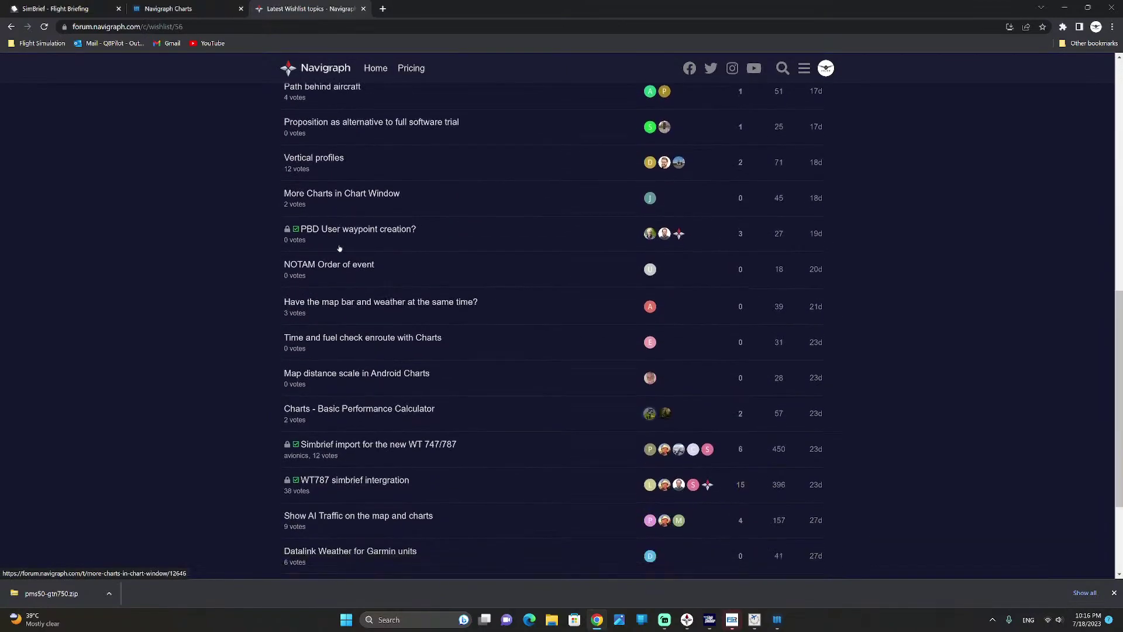
scroll(345, 260, "up", 10)
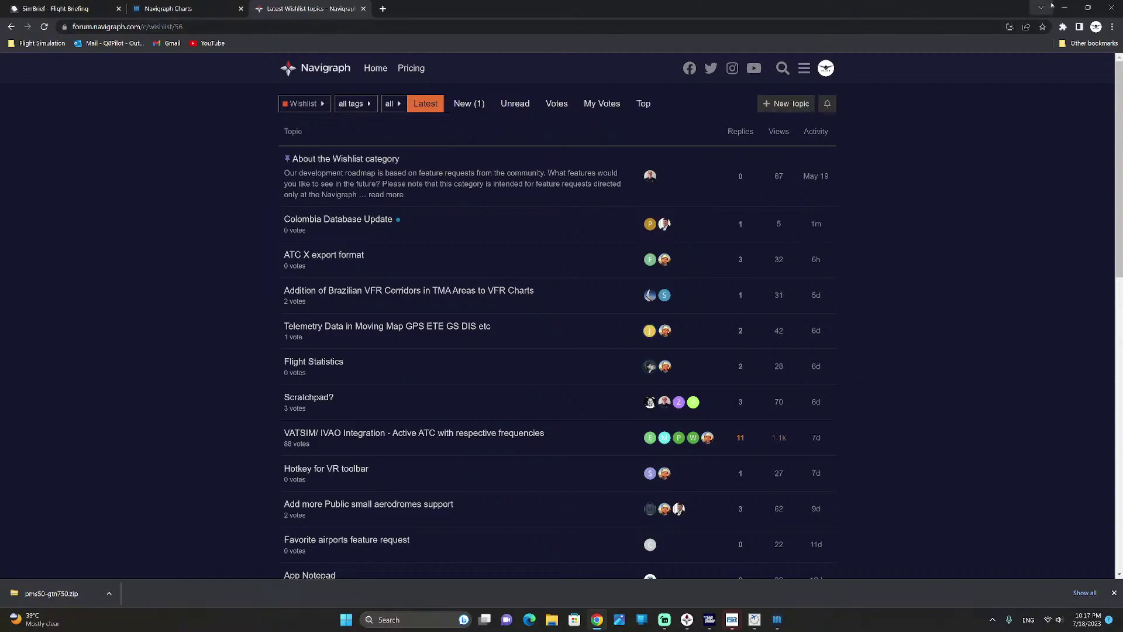
left_click(170, 9)
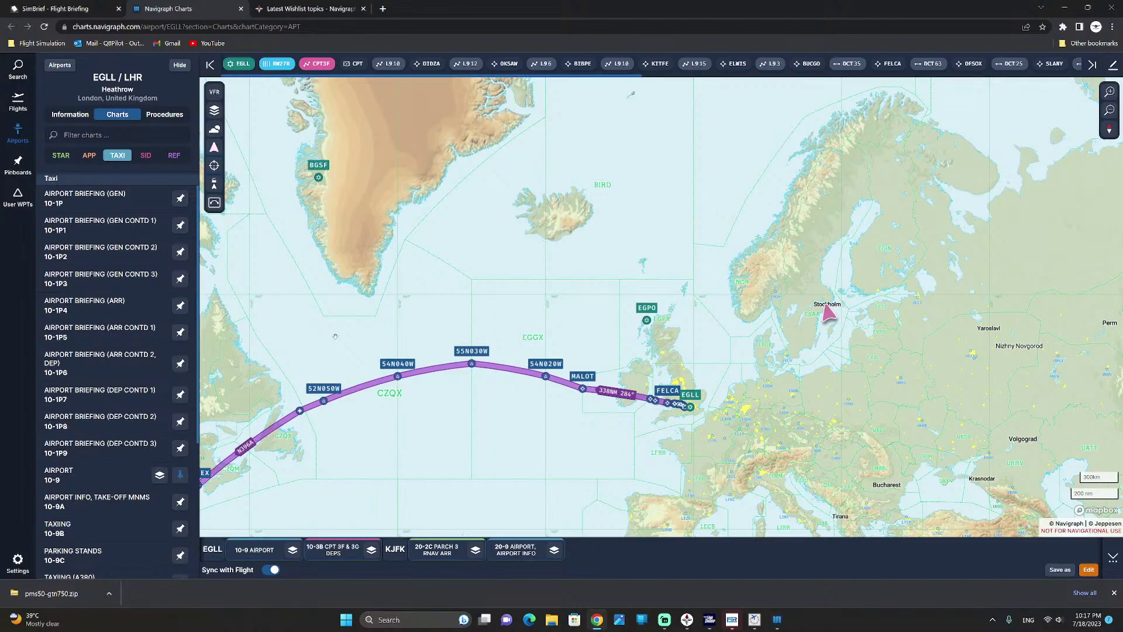
left_click(302, 9)
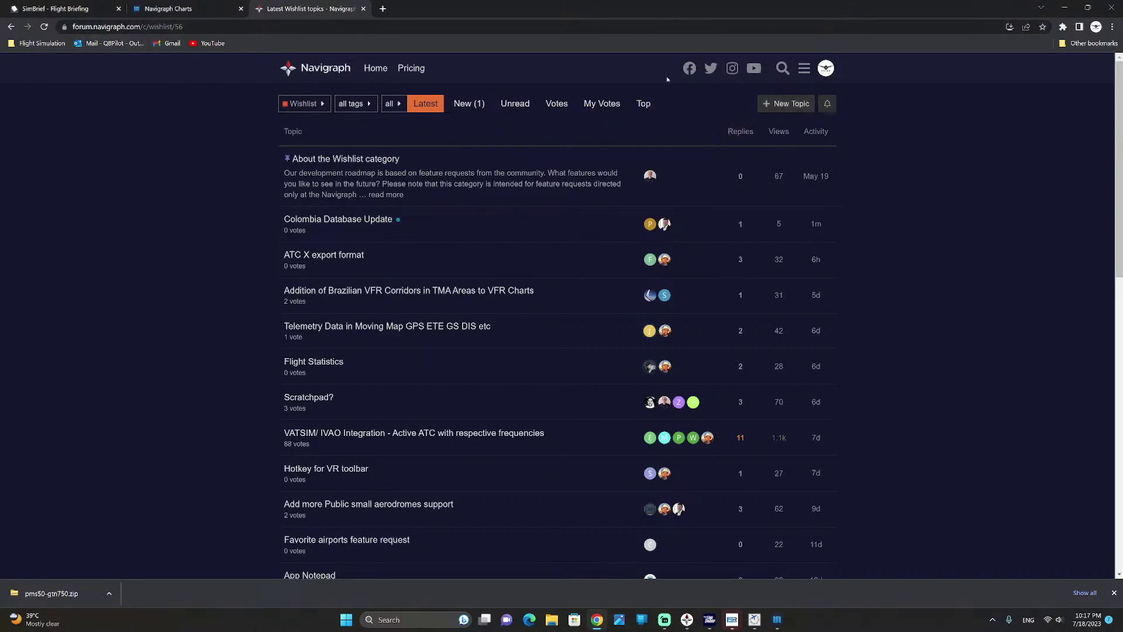
- Open the Navigraph account pages and view the subscription details
left_click(375, 69)
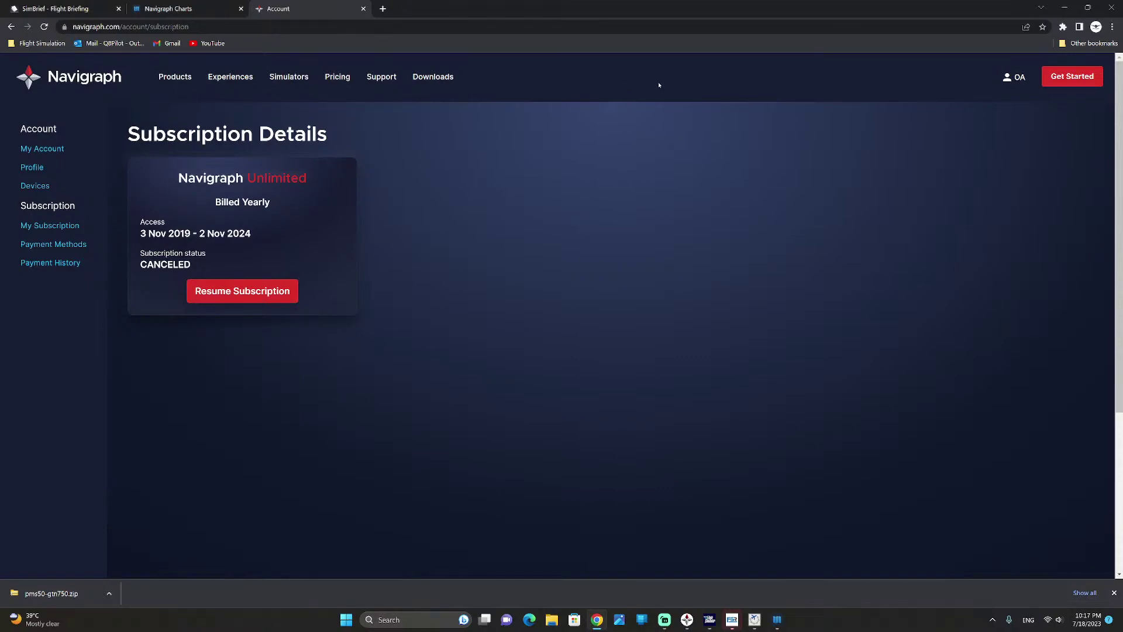
left_click(1013, 76)
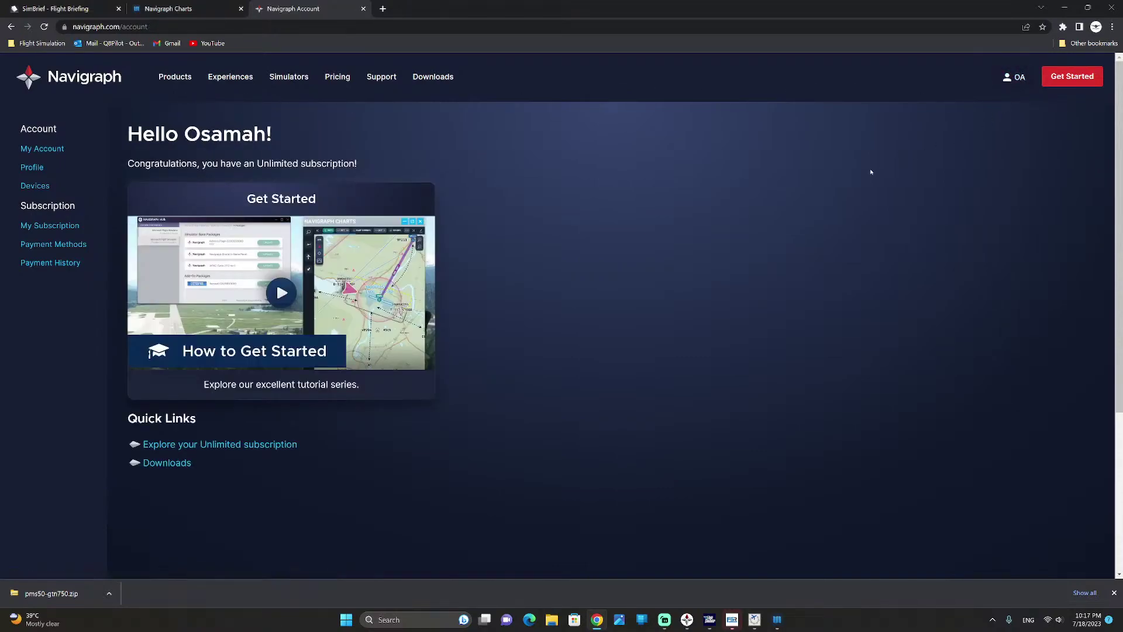
left_click(1014, 77)
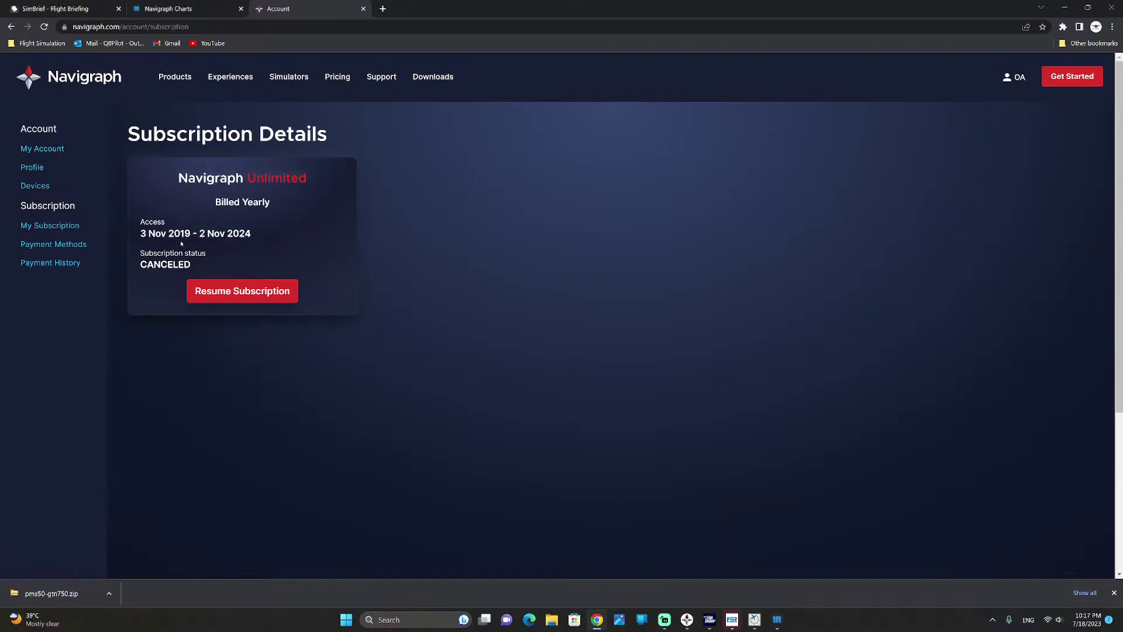
- Return to the Navigraph home page, reopen the account overview and look through it from end to end
left_click(75, 79)
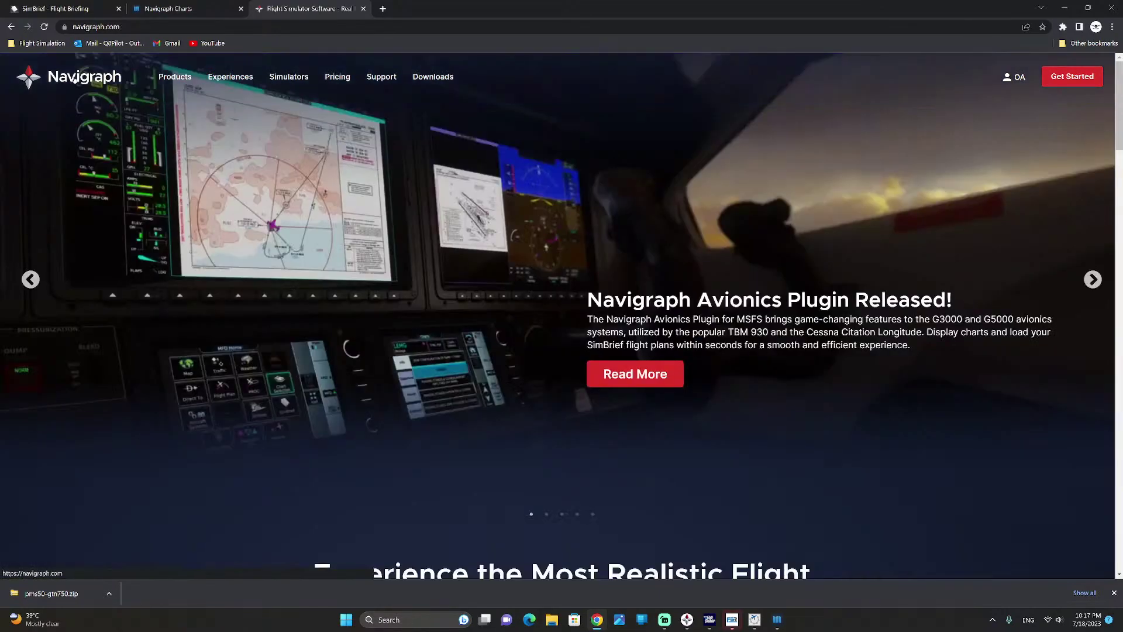
left_click(1019, 78)
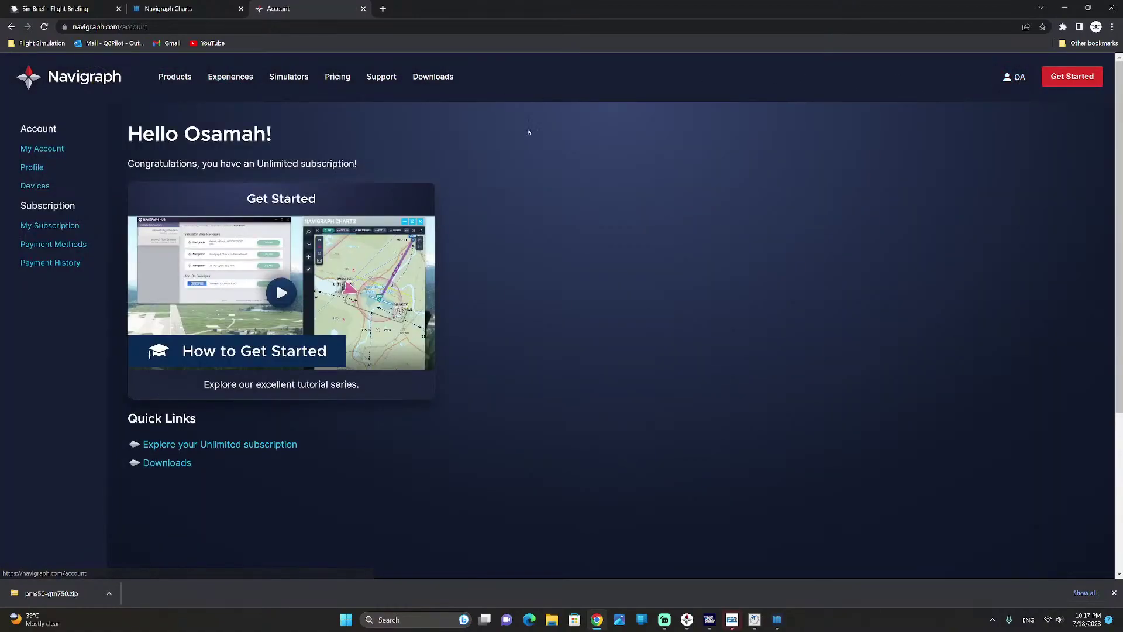
scroll(269, 394, "down", 4)
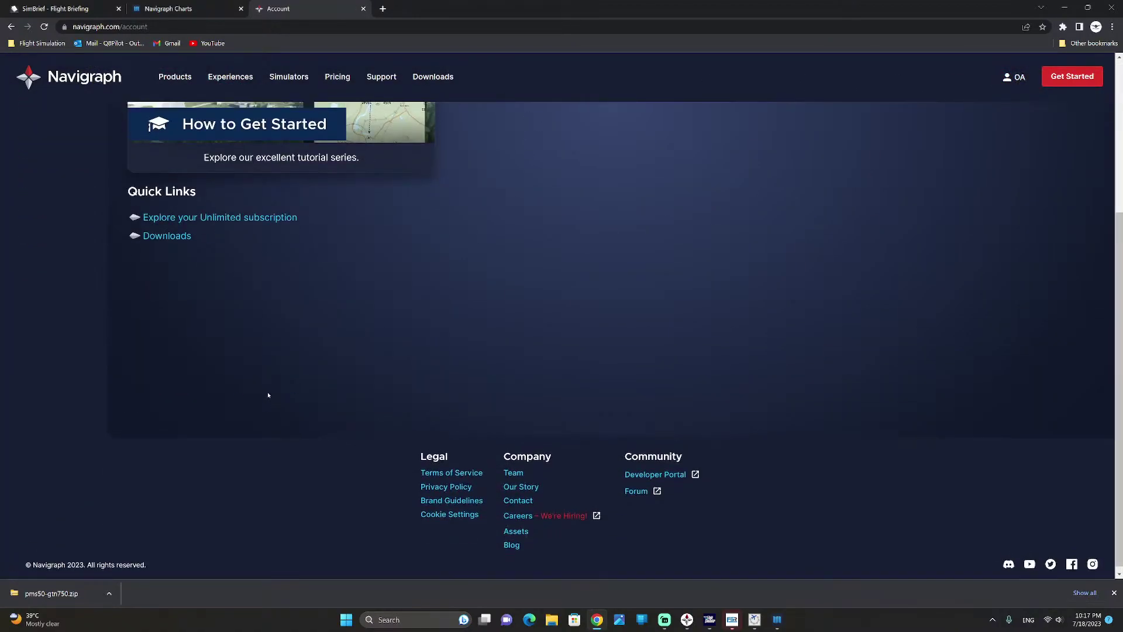
scroll(269, 396, "up", 2)
scroll(270, 397, "down", 2)
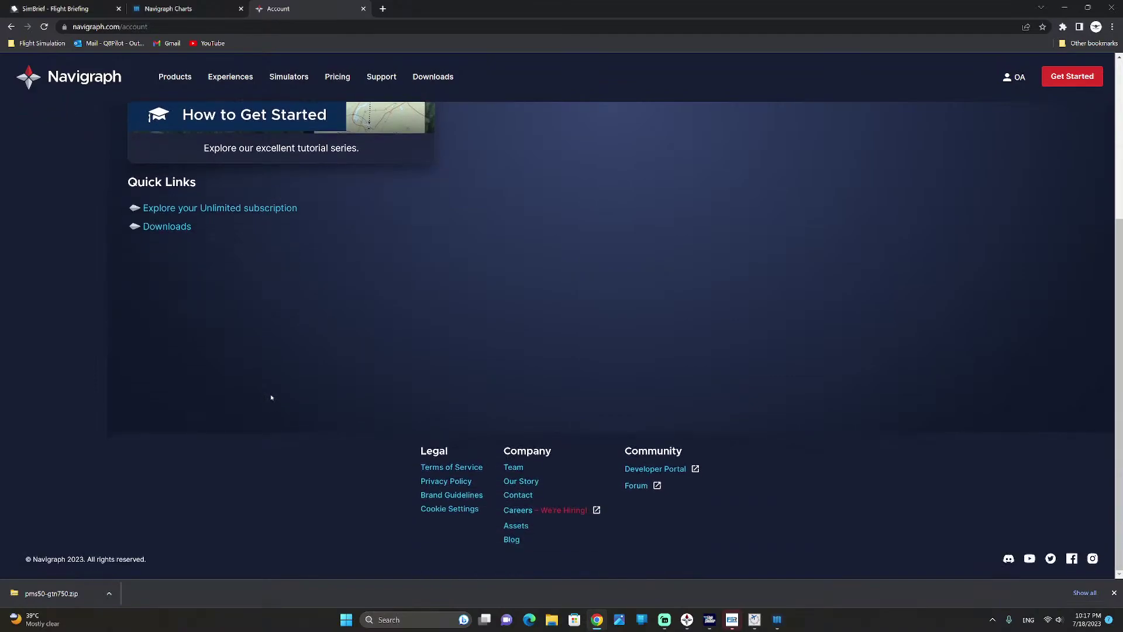
scroll(270, 397, "up", 4)
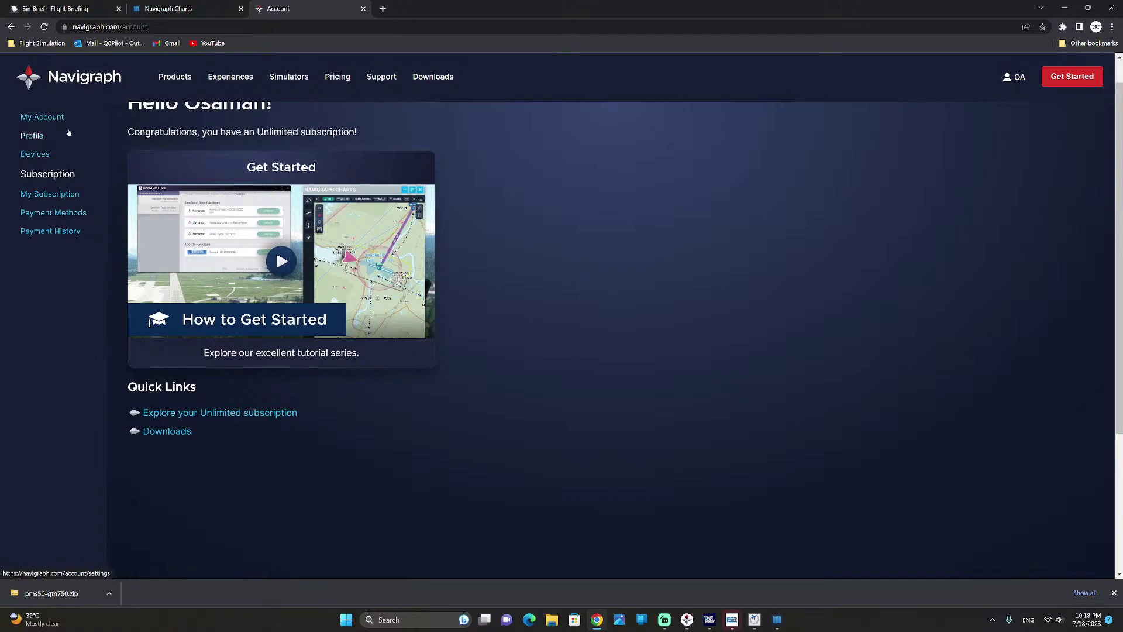
scroll(69, 131, "up", 1)
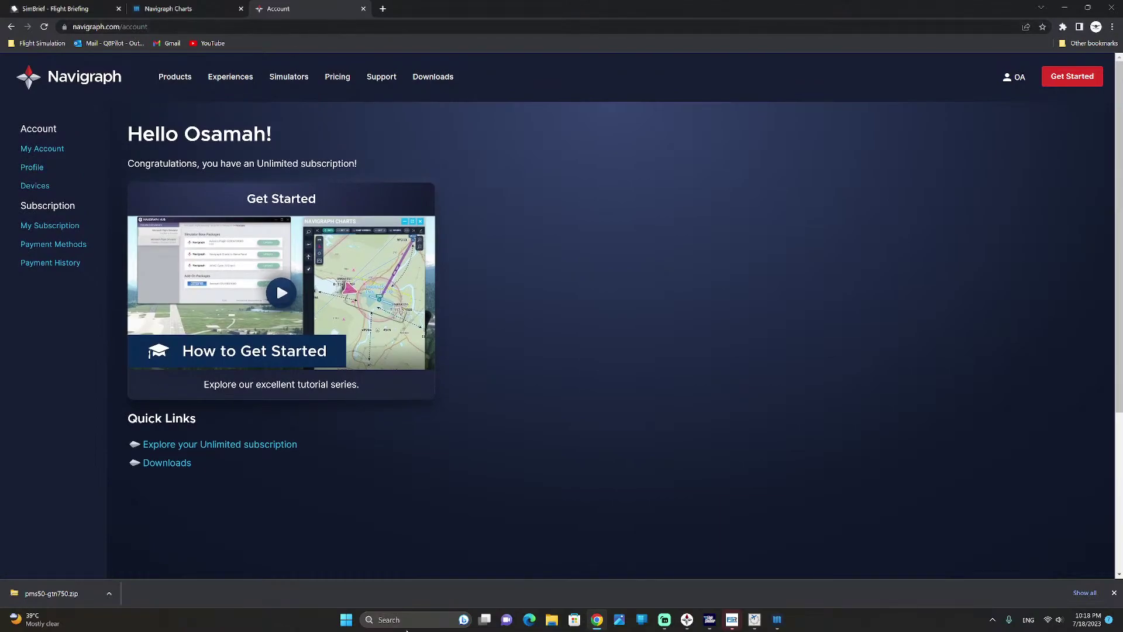
- Switch to Microsoft Edge and search the web for navigraph
left_click(529, 620)
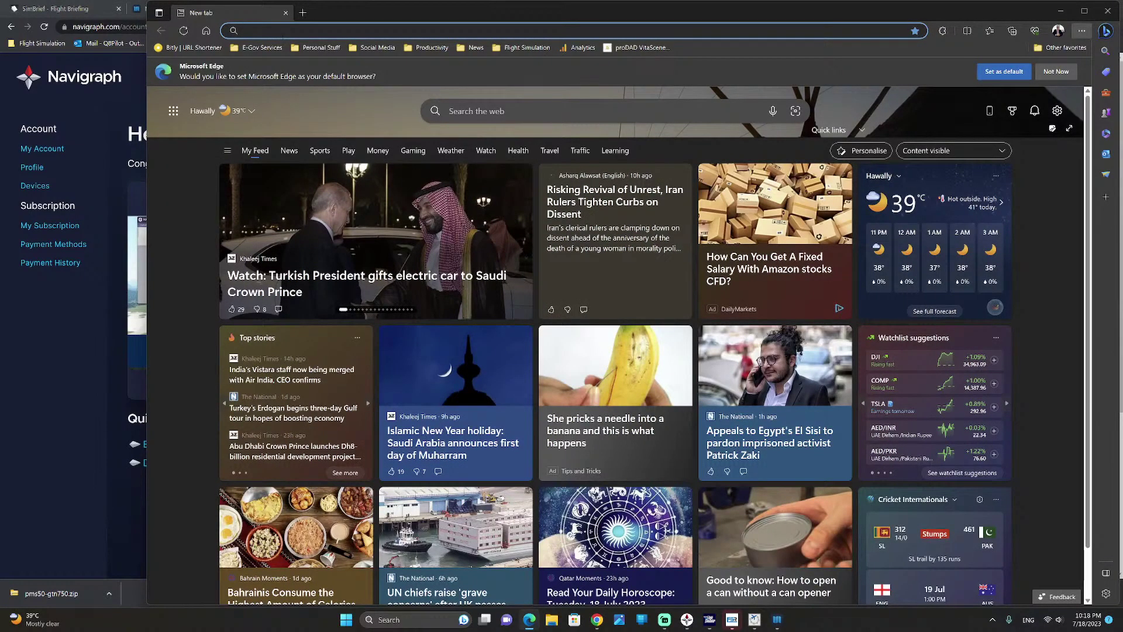
type("nav")
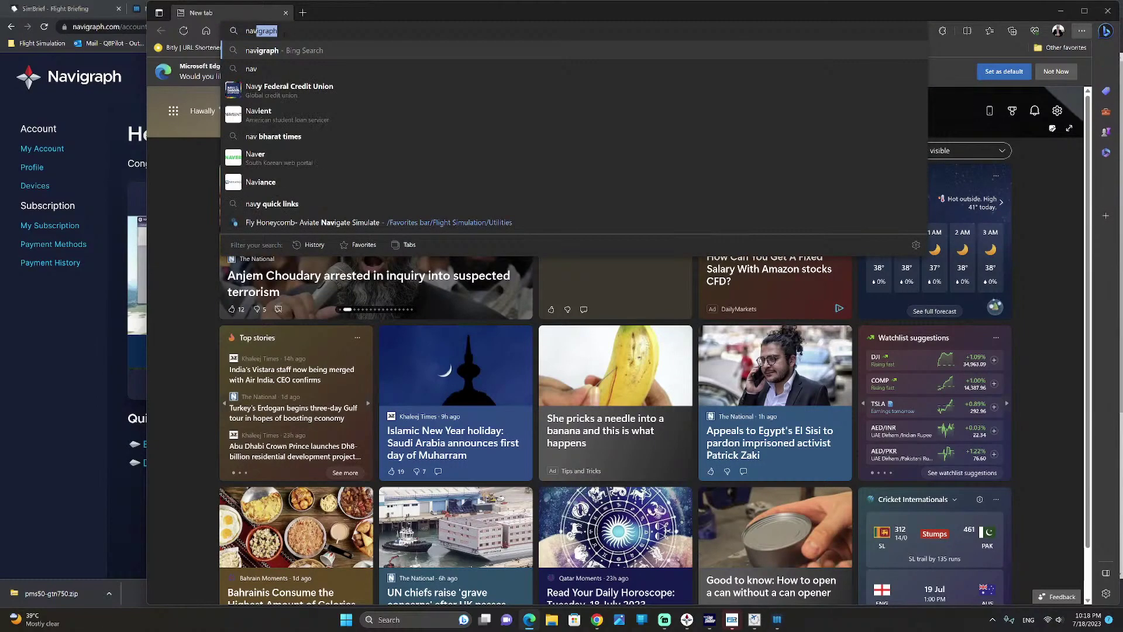
key("Return")
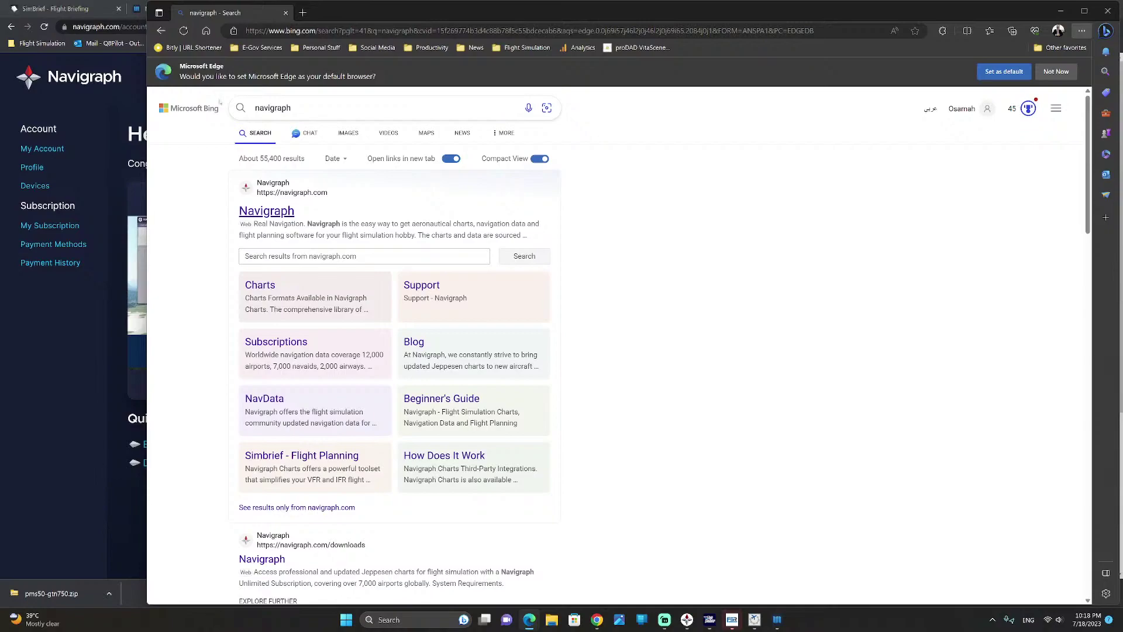
- Open the Navigraph website from the search results, accept all cookies and show the subscription options and prices
left_click(262, 212)
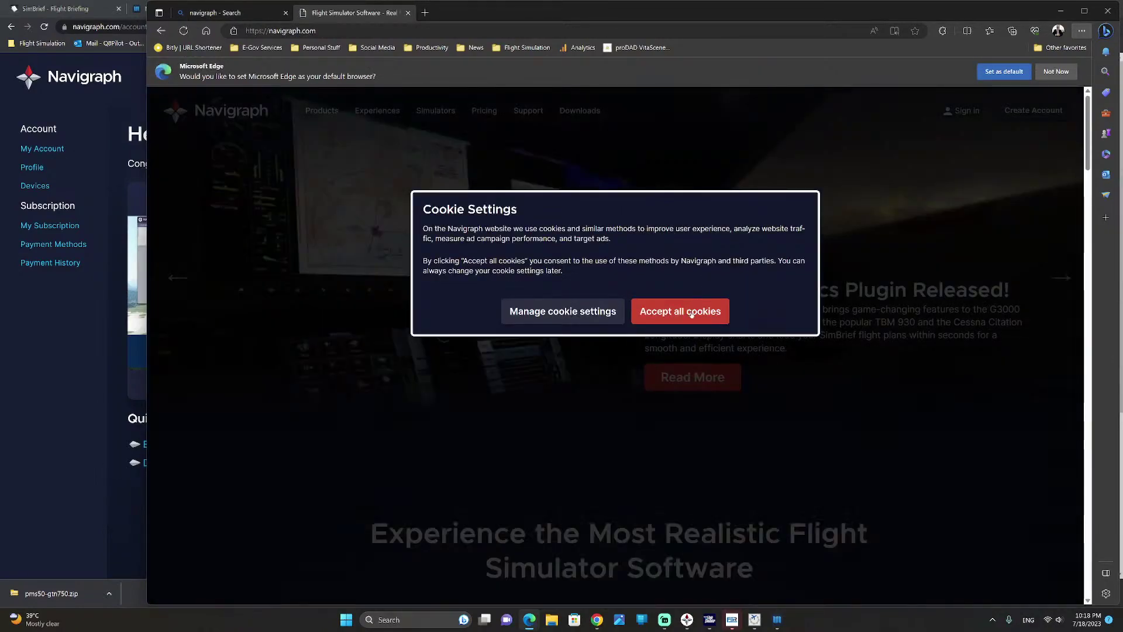
left_click(679, 310)
left_click(485, 112)
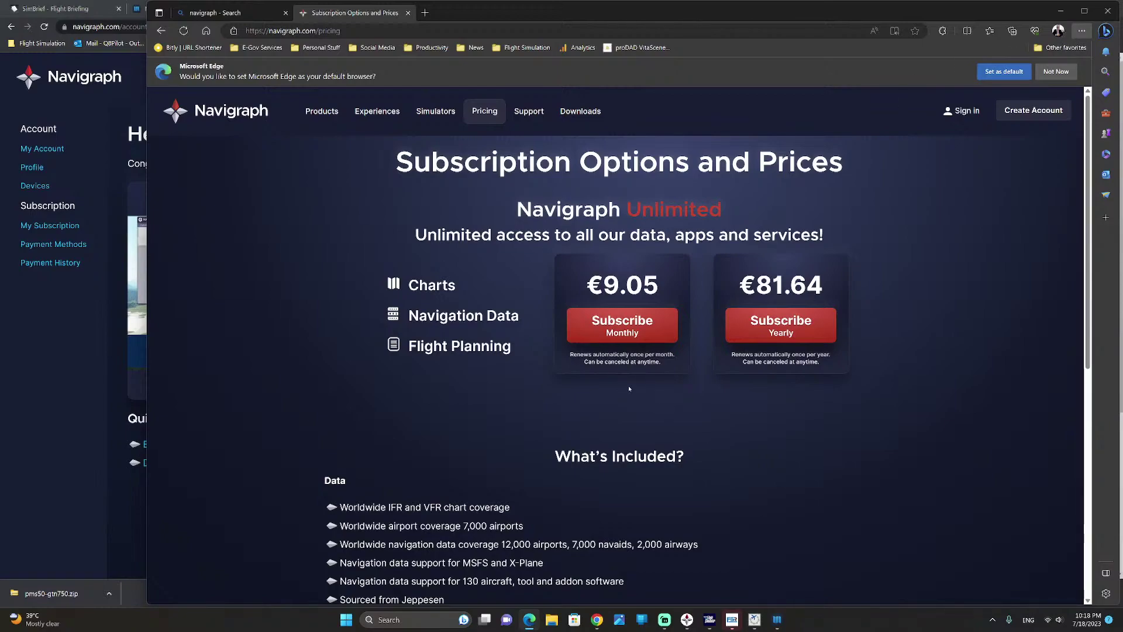
- Highlight the monthly and yearly Navigraph Unlimited subscription prices, first individually and then both together
left_click_drag(604, 285, 659, 286)
left_click(583, 283)
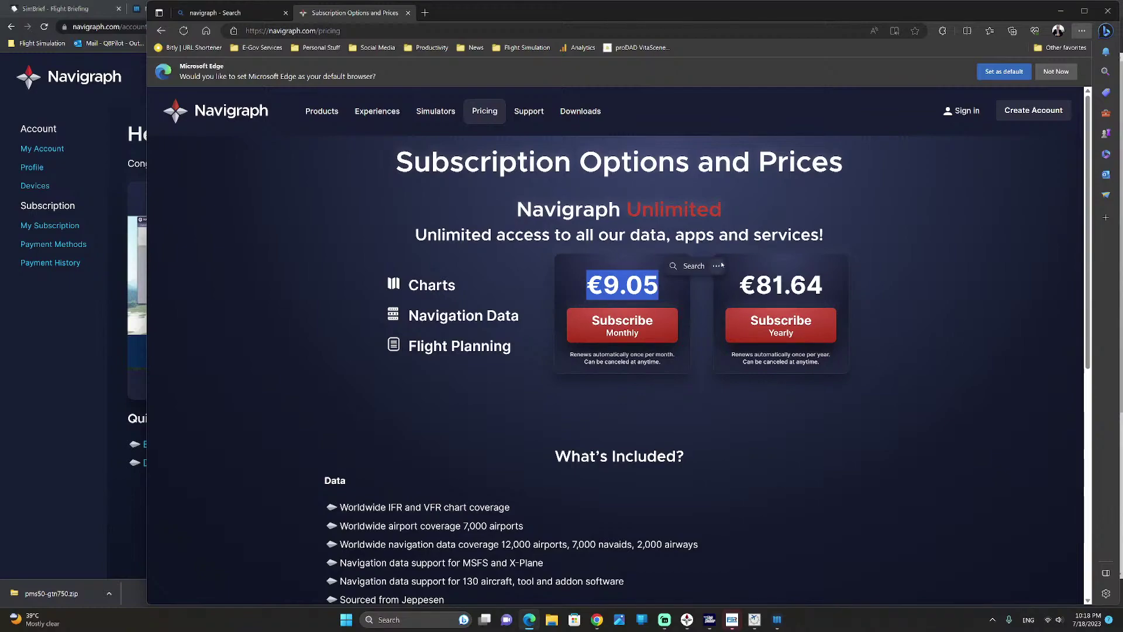
left_click(657, 285)
left_click_drag(738, 285, 825, 287)
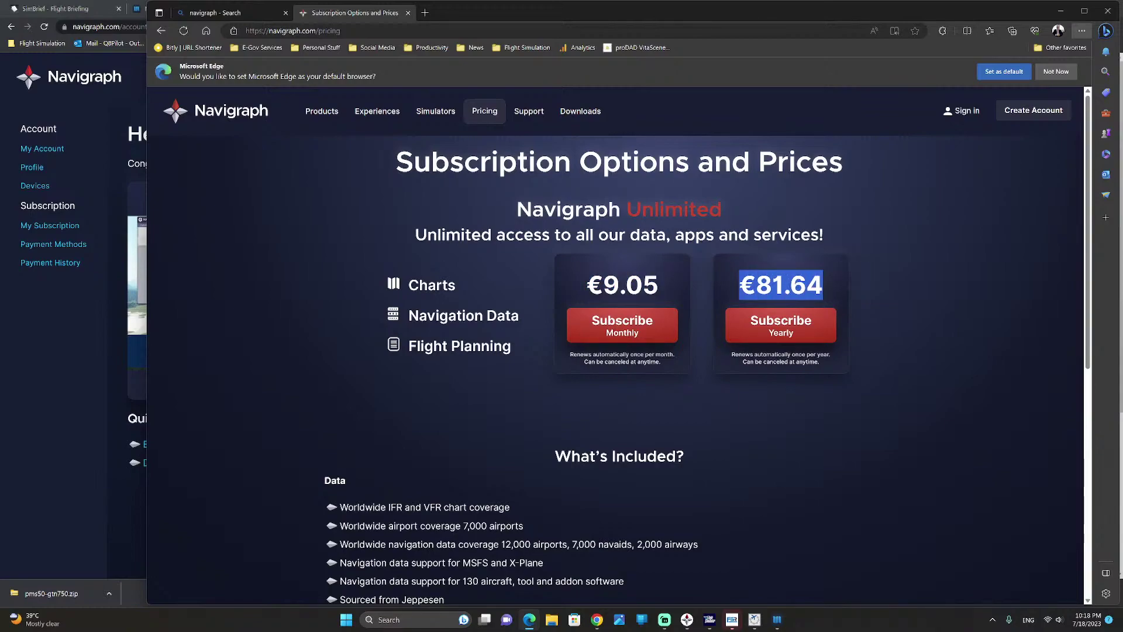
left_click(825, 287)
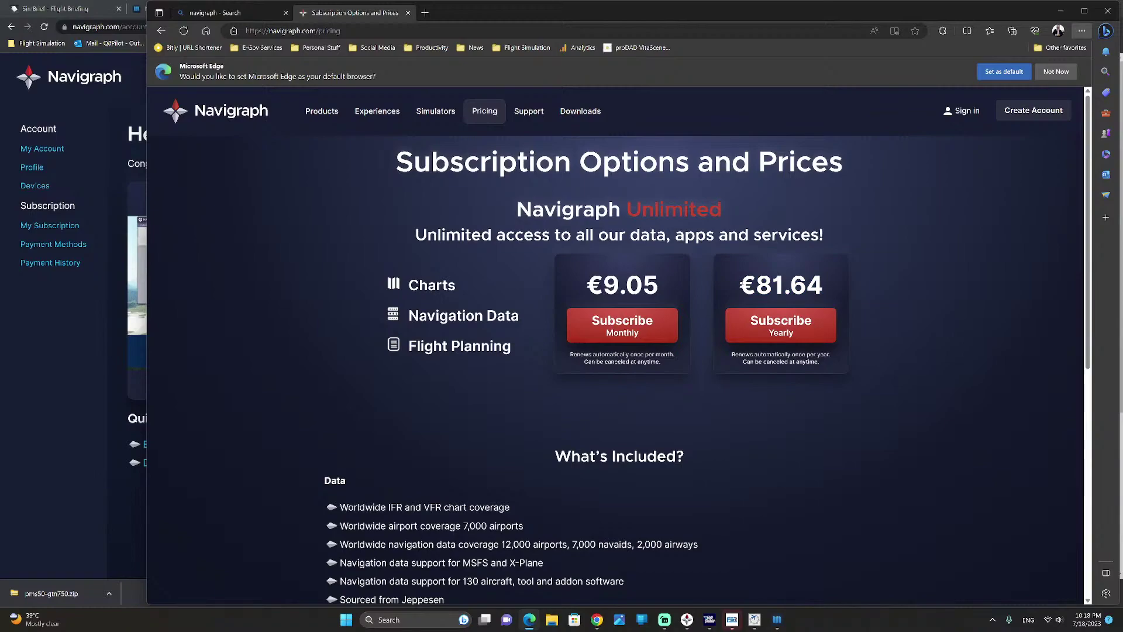
left_click_drag(738, 285, 824, 286)
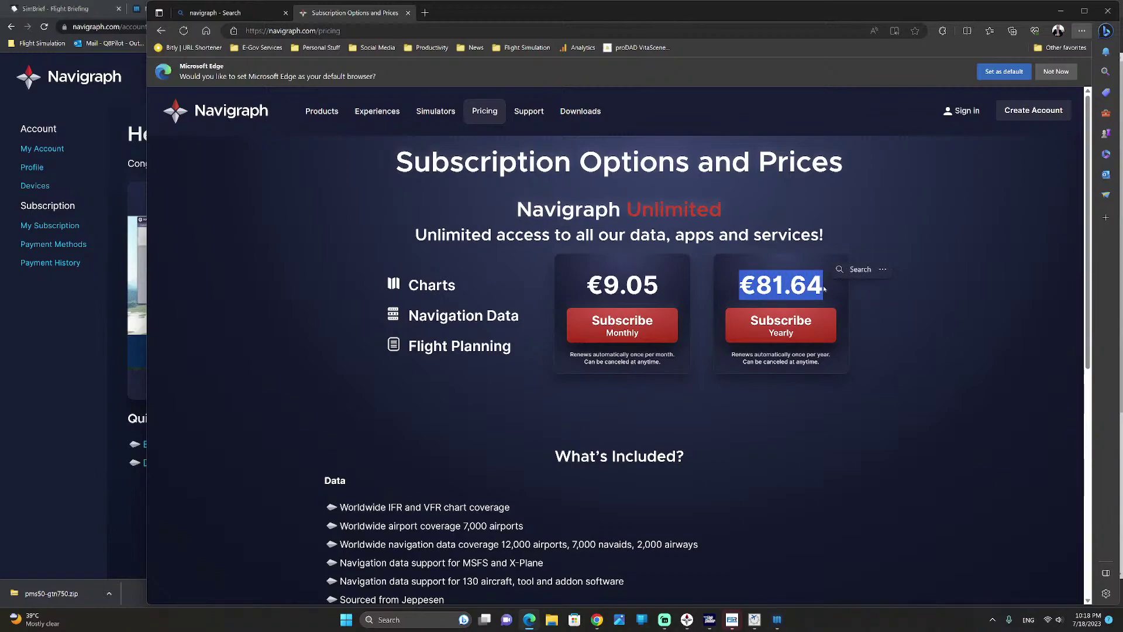
left_click(822, 286)
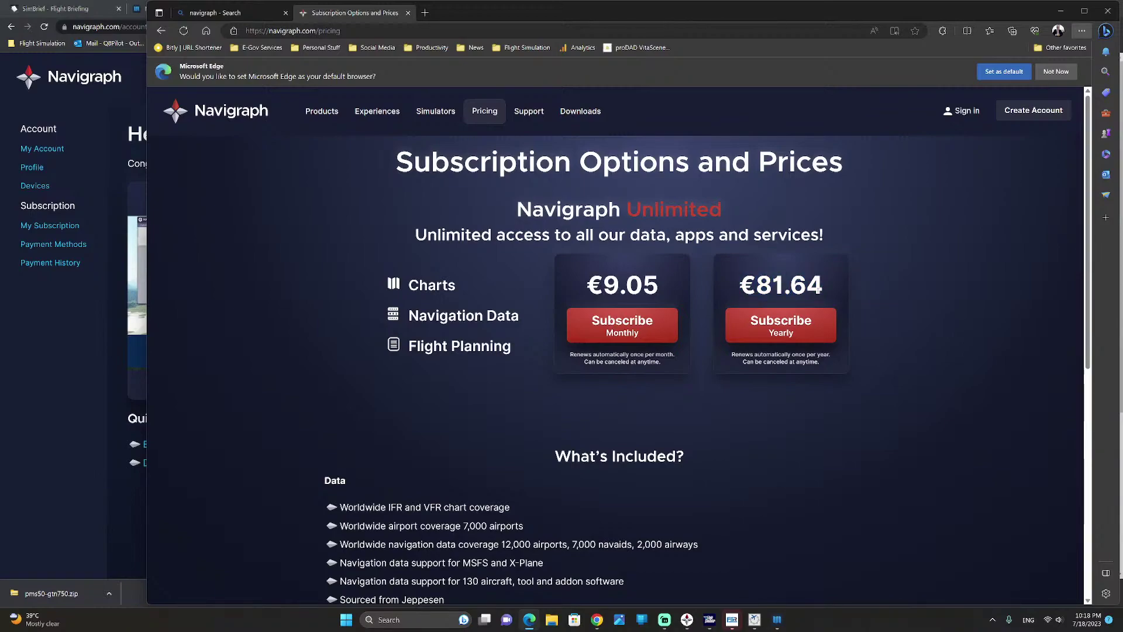
left_click_drag(821, 287, 586, 285)
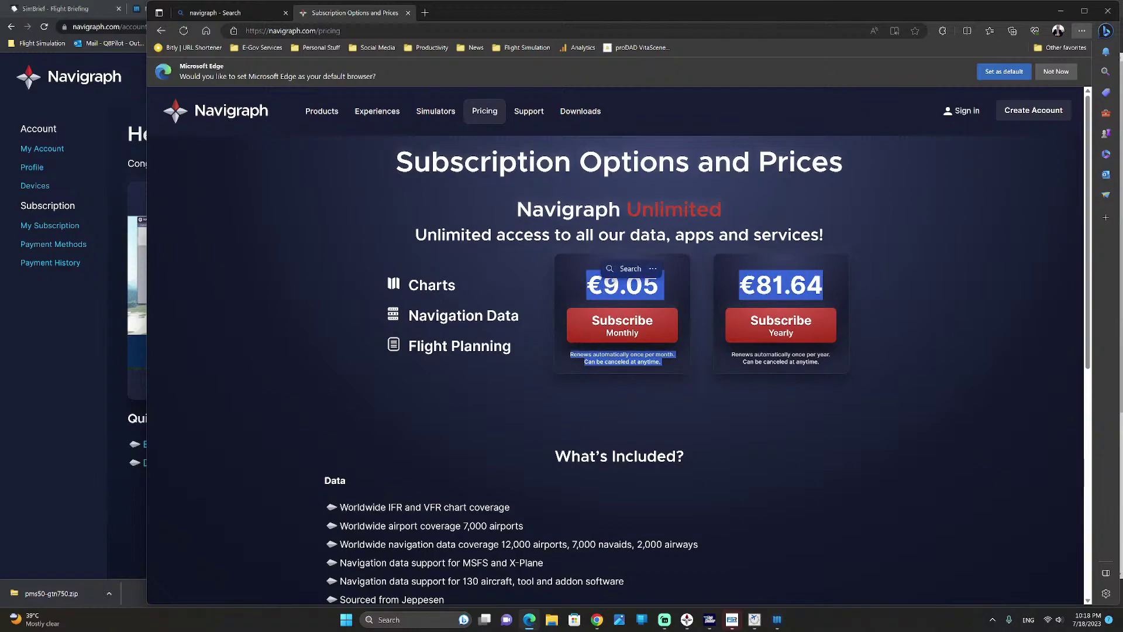
left_click(587, 285)
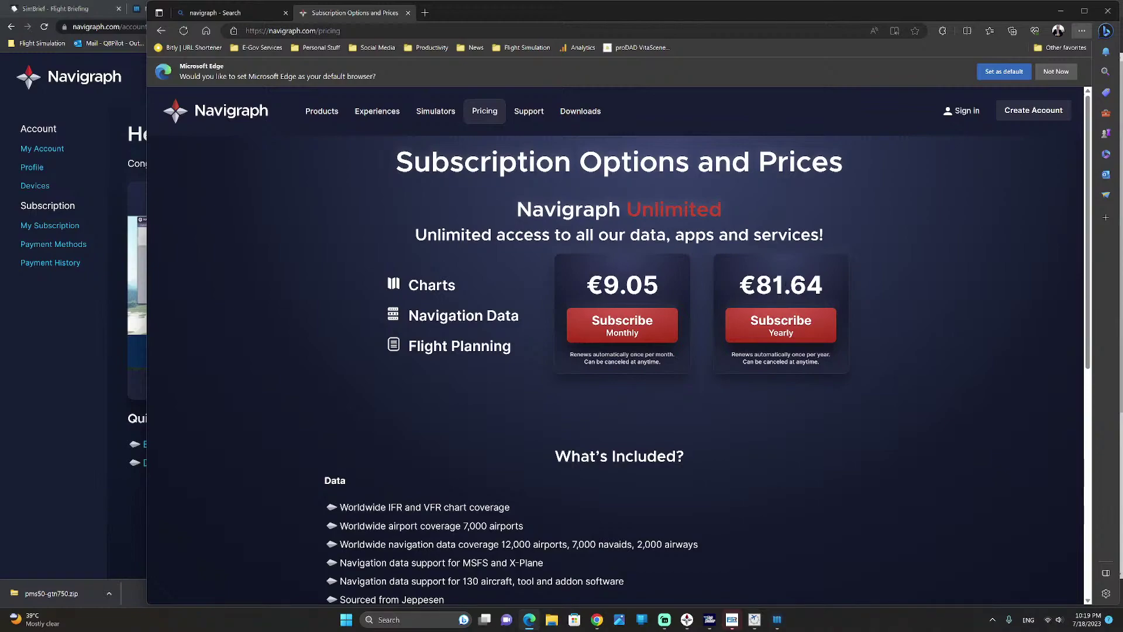
- Review the What's Included list, highlighting the Data entries from MSFS and X-Plane support through the AIRAC update cycle
scroll(665, 484, "down", 5)
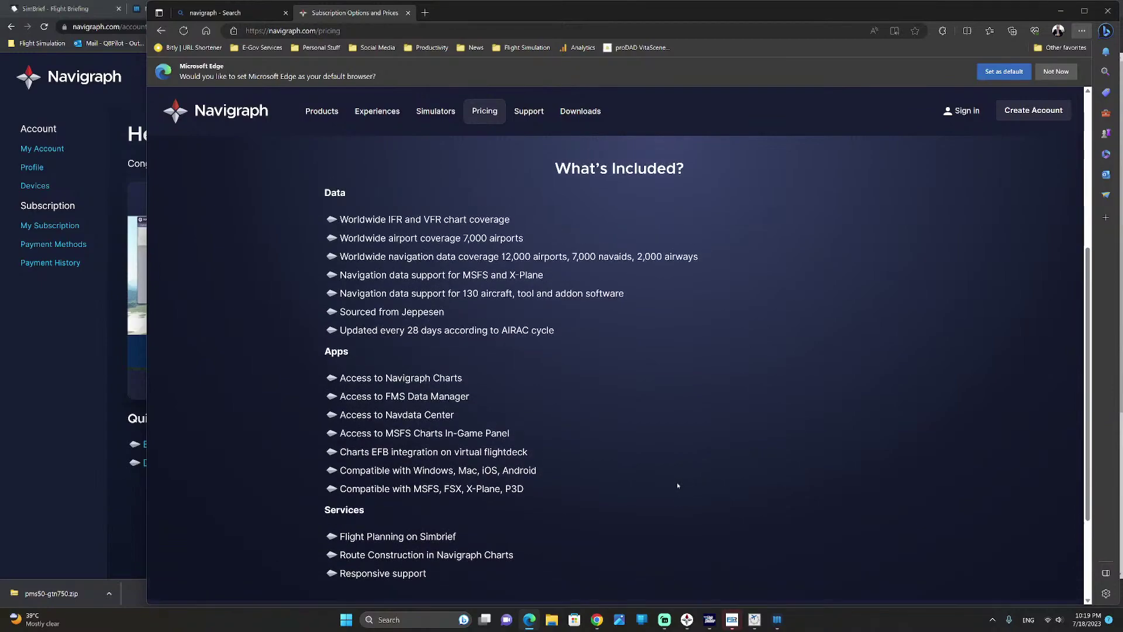
scroll(676, 482, "up", 2)
scroll(676, 482, "down", 1)
scroll(677, 485, "down", 1)
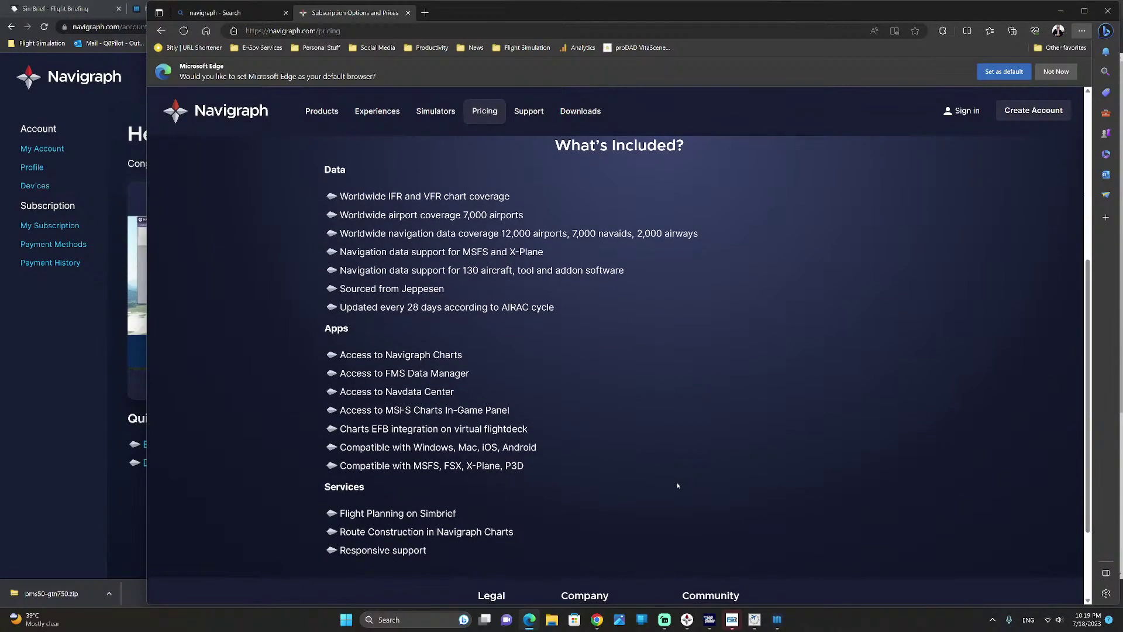
scroll(666, 489, "up", 1)
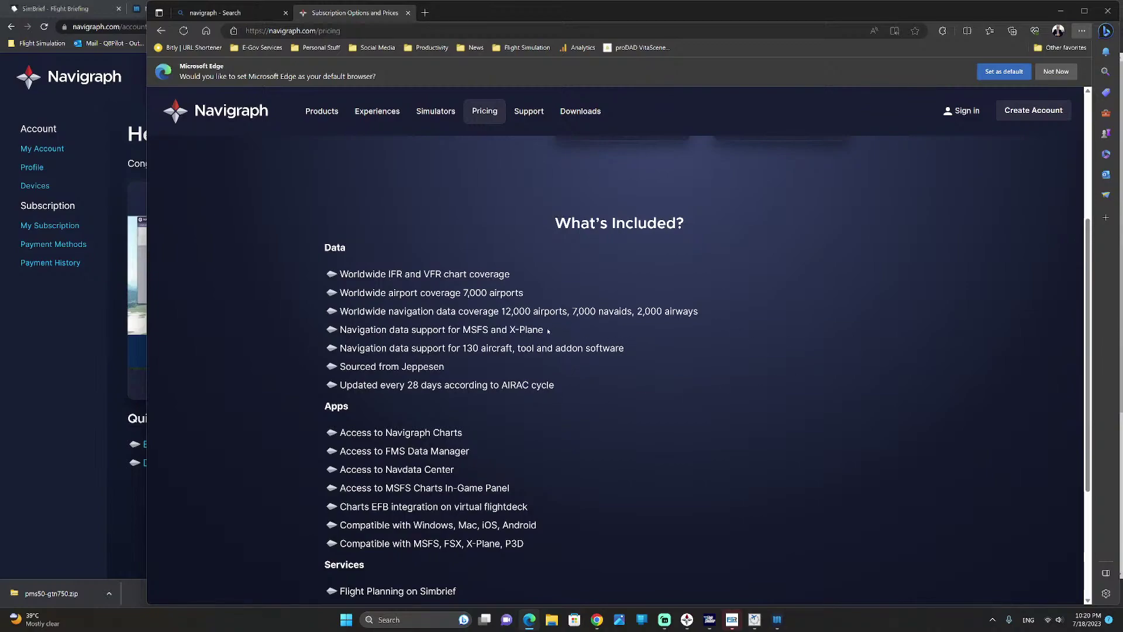
left_click_drag(548, 331, 338, 330)
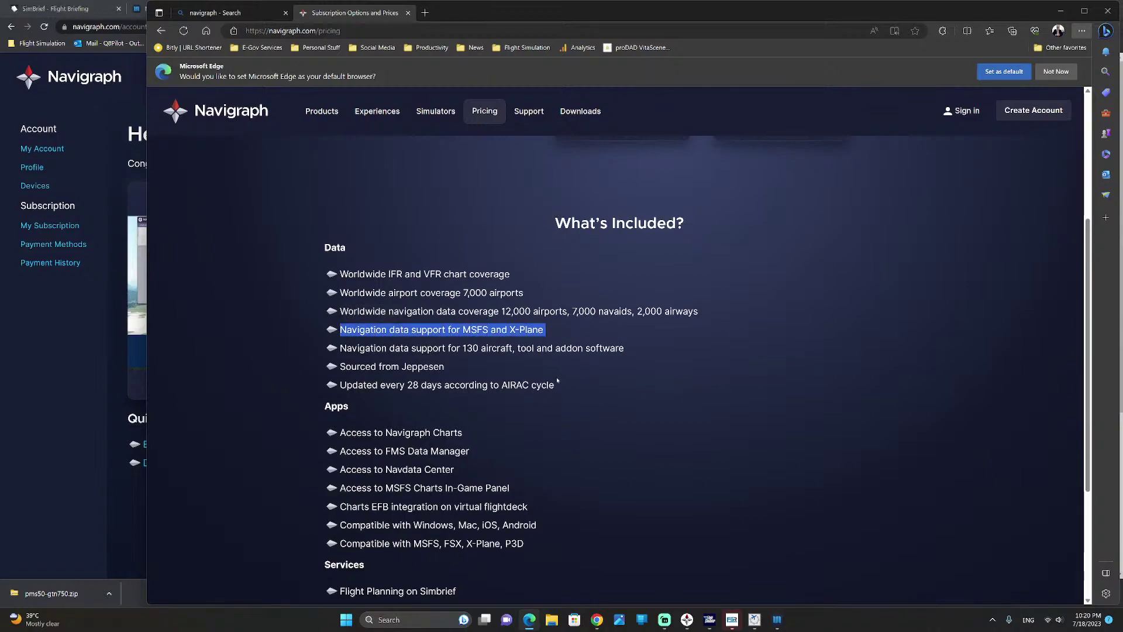
left_click_drag(624, 349, 378, 349)
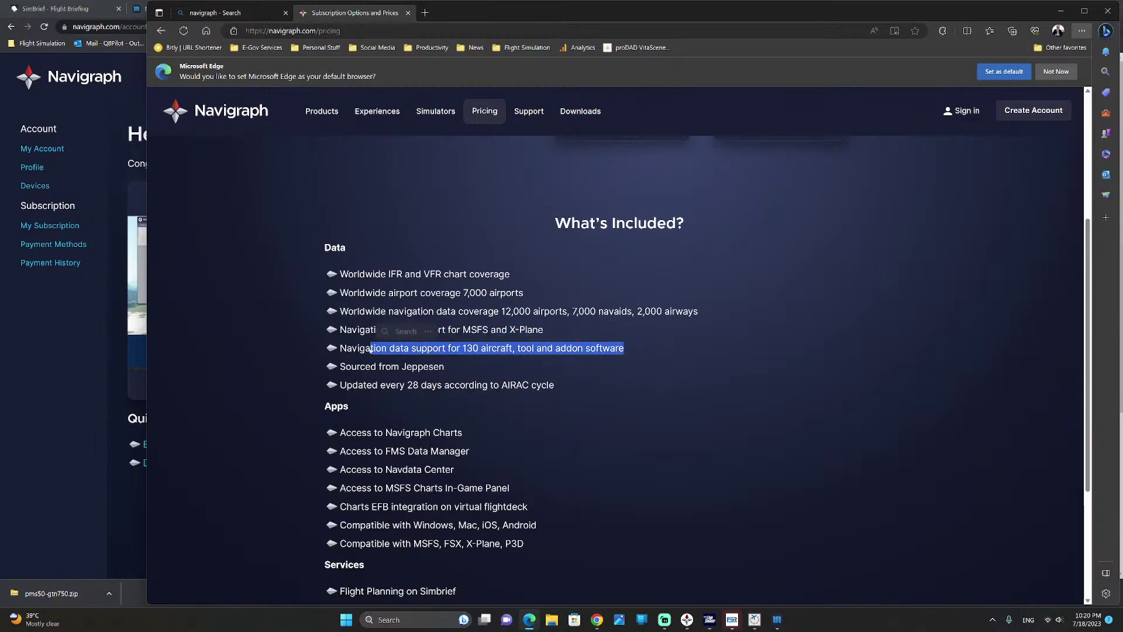
left_click_drag(444, 367, 338, 367)
left_click(405, 389)
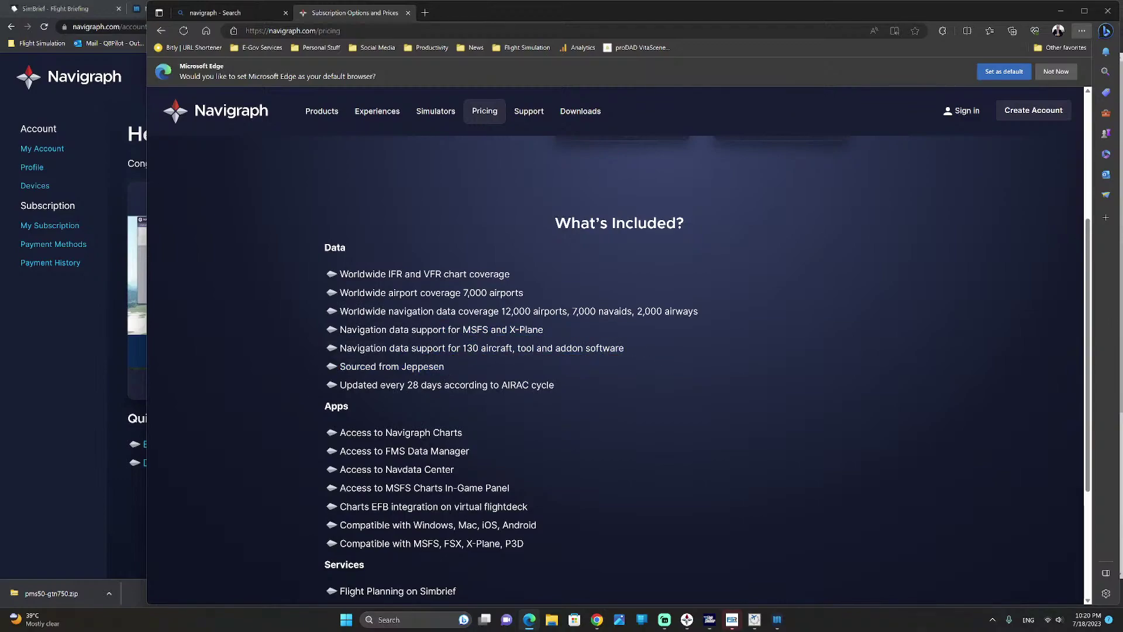
left_click_drag(601, 390, 342, 386)
- Highlight the included Apps entries for Navigraph Charts, FMS Data Manager and Navdata Center
left_click(470, 438)
mouse_move(356, 433)
left_mouse_down()
mouse_move(466, 432)
mouse_move(471, 450)
mouse_move(367, 450)
left_mouse_up()
left_click_drag(455, 469, 378, 470)
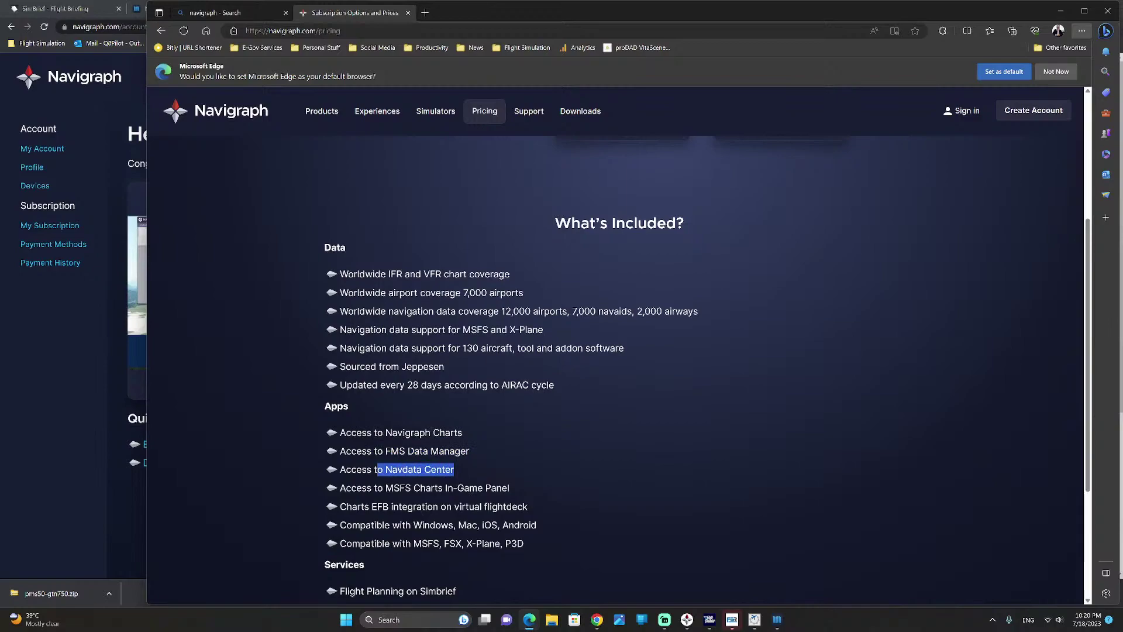
triple_click(446, 470)
- Leave the pricing page and switch to the Navigraph Charts desktop app, showing the ESSB to ESSB flight in a maximized window
left_click(30, 419)
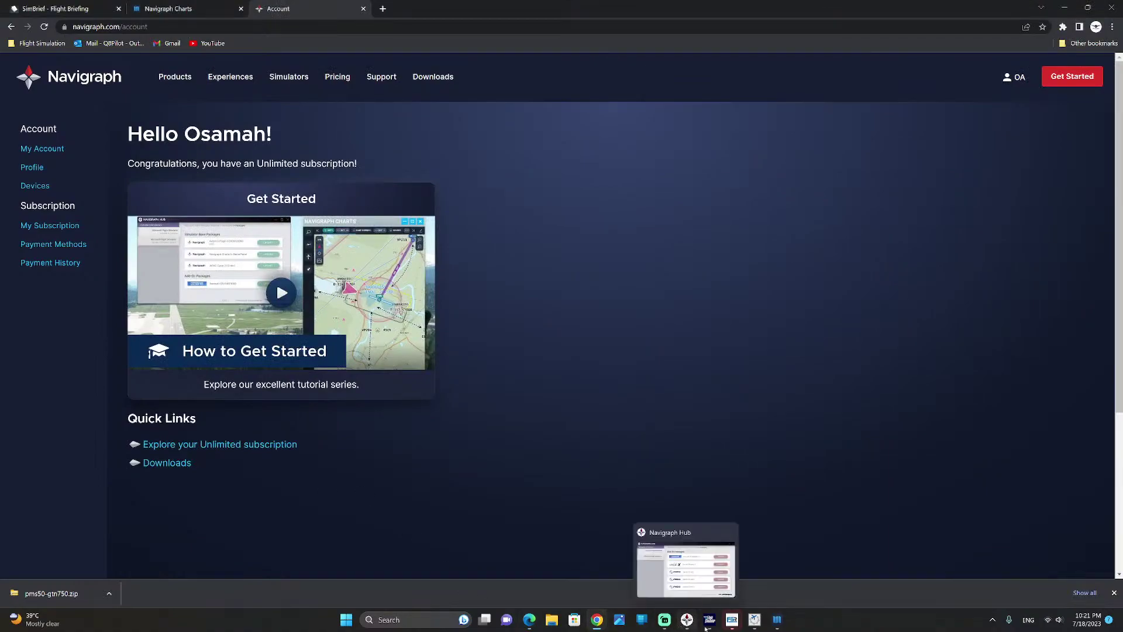
left_click(777, 621)
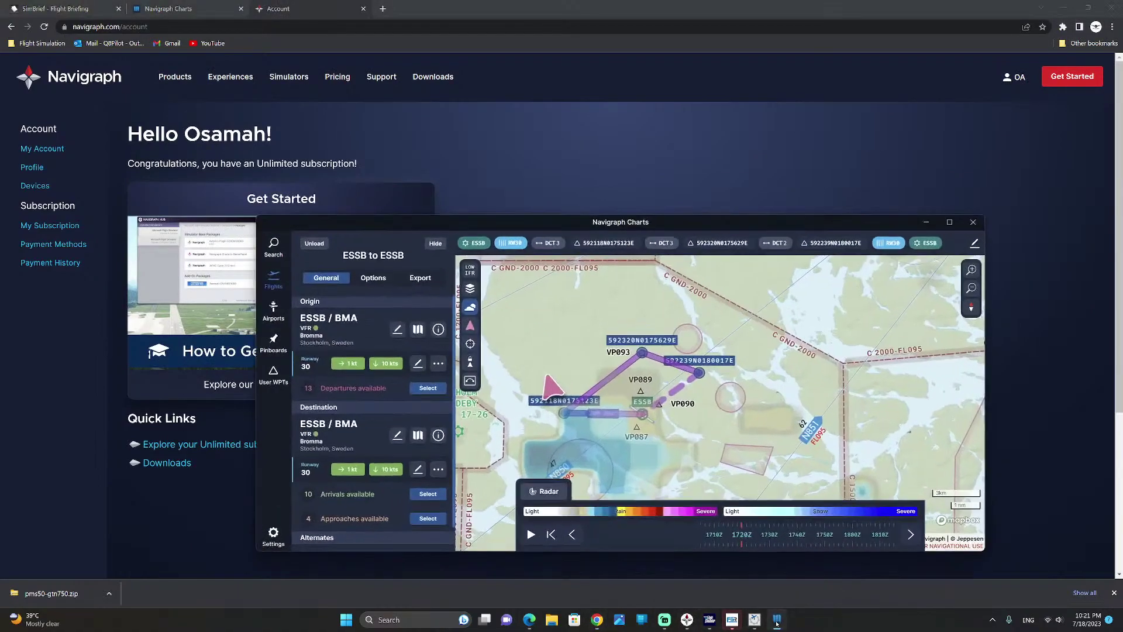
left_click(949, 222)
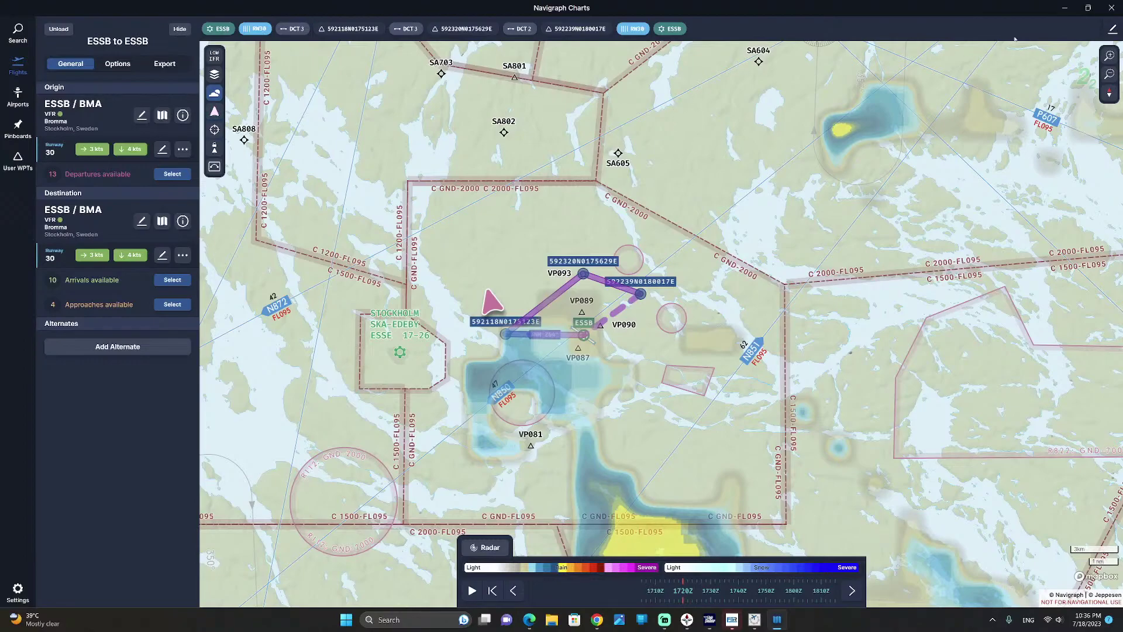
left_click(1088, 8)
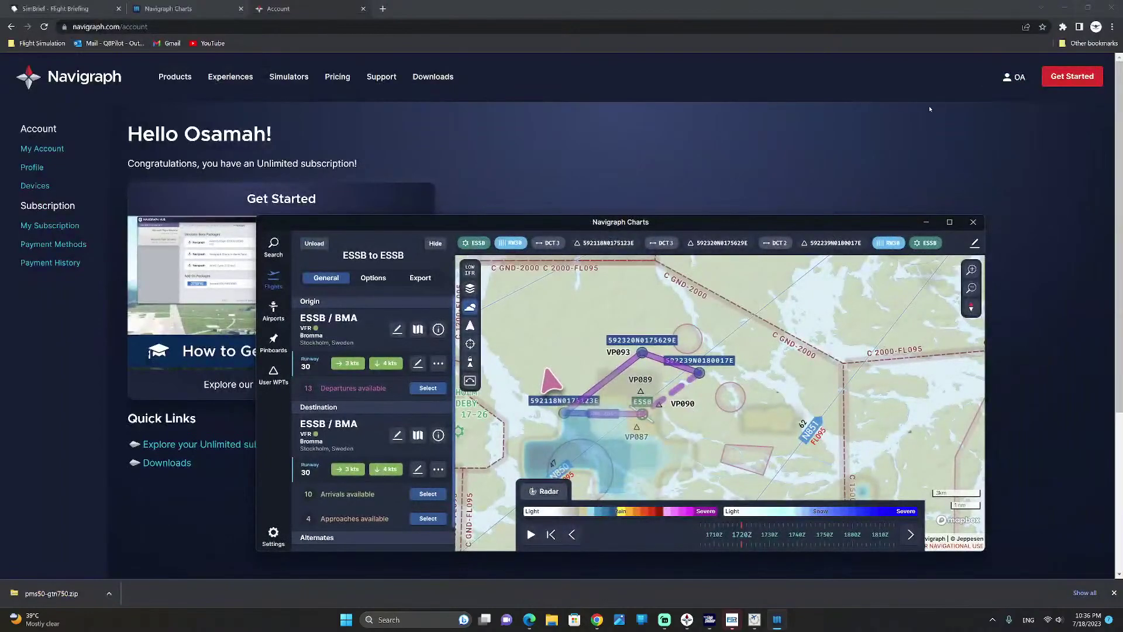
left_click(949, 222)
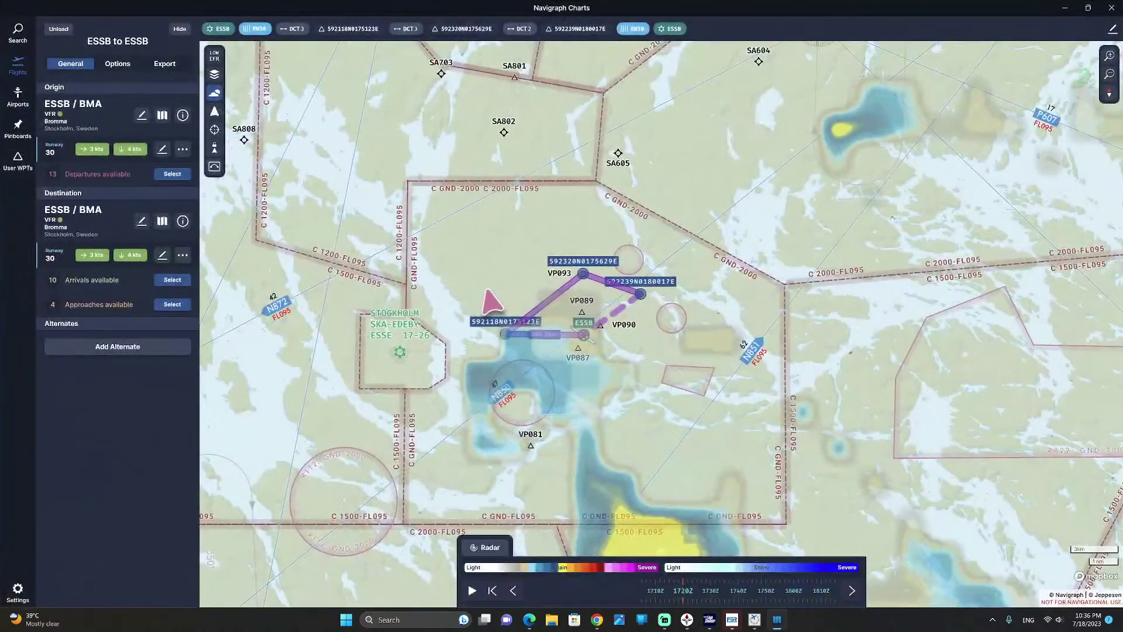